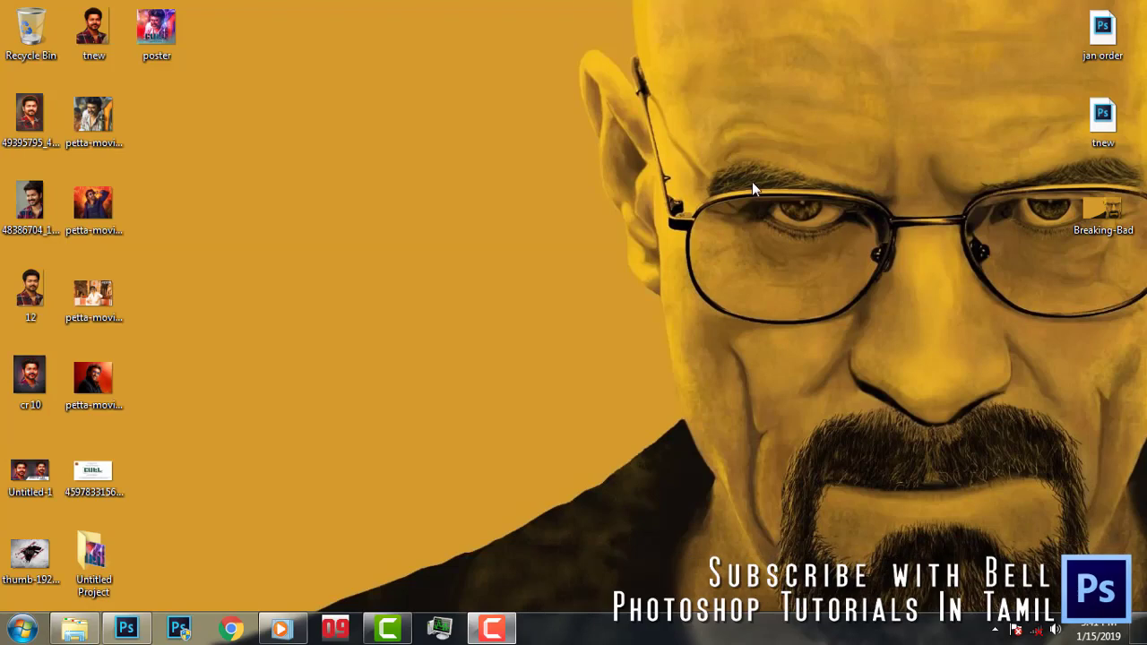
# - Refresh the desktop twice and bring the layered Petta poster back up in Photoshop
pyautogui.rightClick(758, 186)
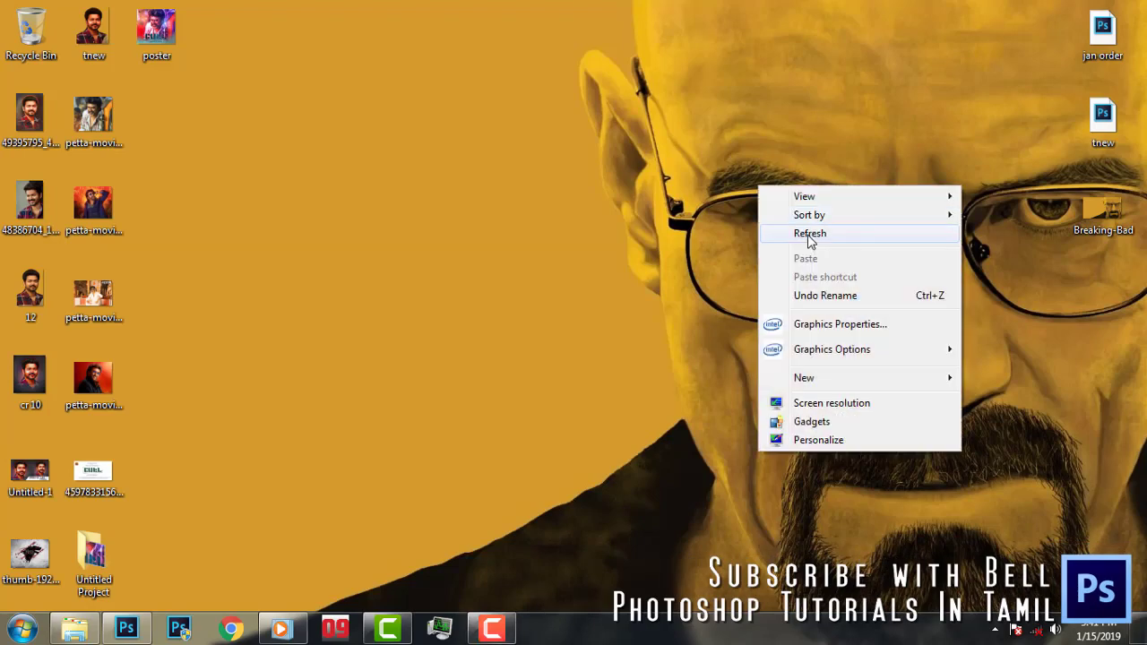
pyautogui.click(810, 238)
pyautogui.rightClick(704, 181)
pyautogui.click(749, 235)
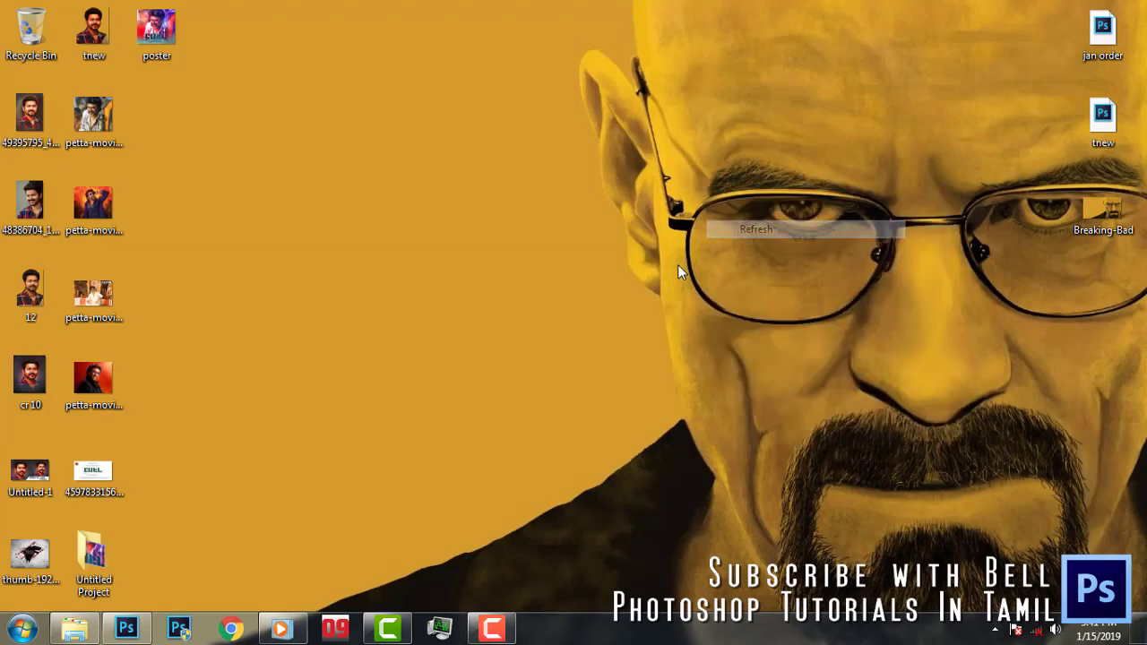
pyautogui.click(126, 630)
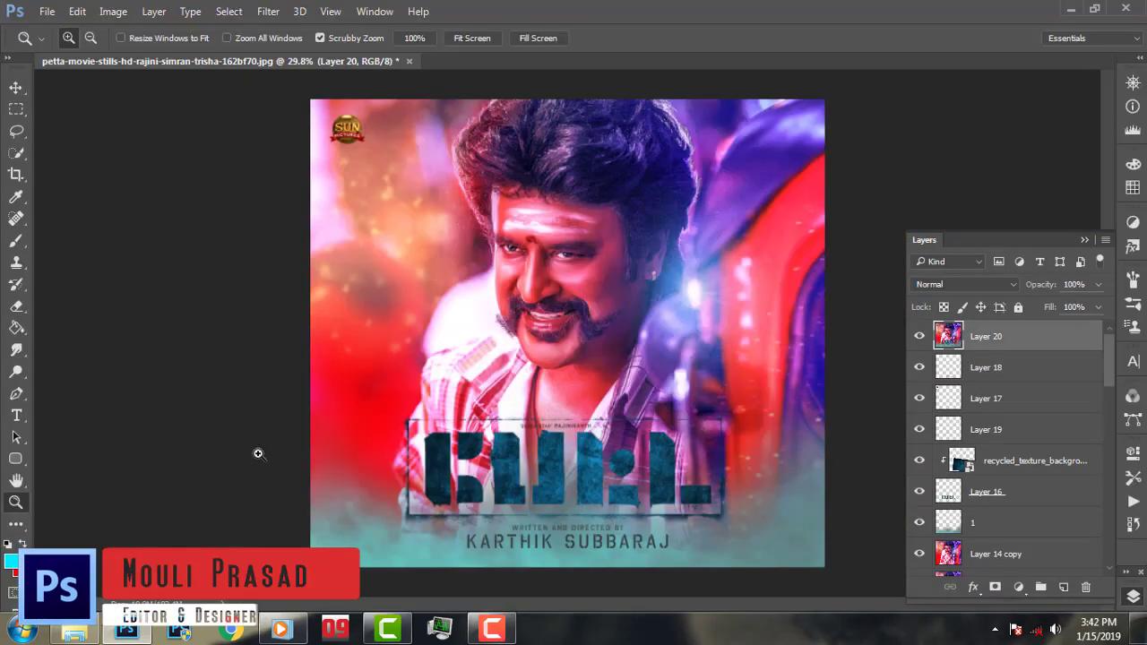
# - Fit the poster on screen and hide Layer 20 down through Layer 10
pyautogui.moveTo(572, 241); pyautogui.dragTo(573, 241)
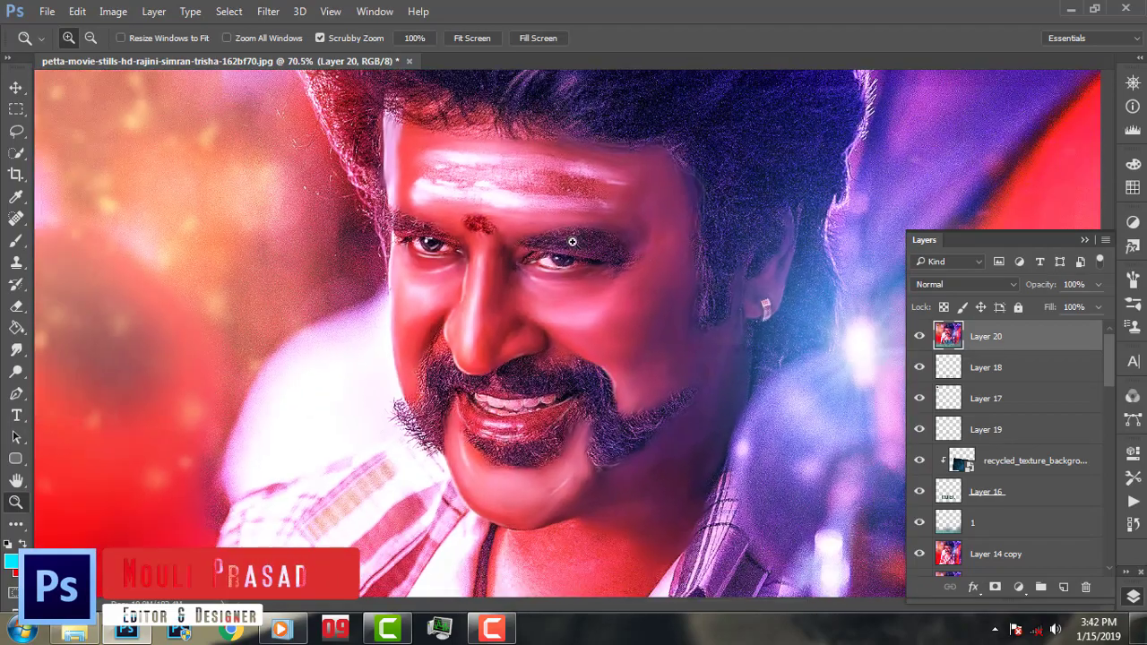
pyautogui.rightClick(633, 233)
pyautogui.click(659, 239)
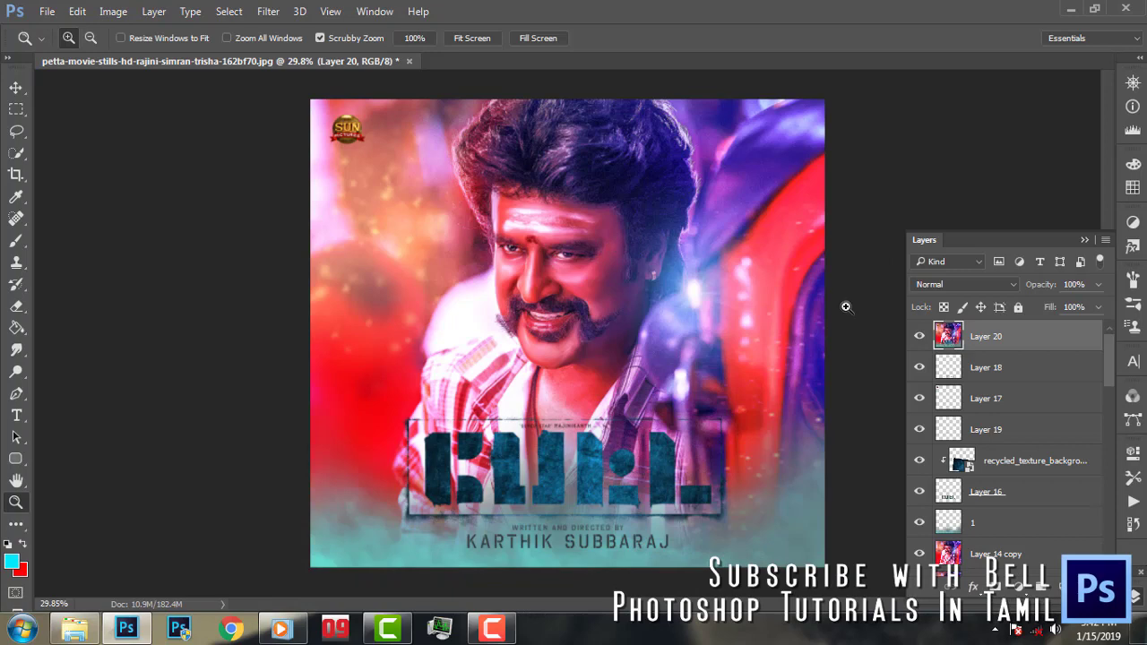
pyautogui.moveTo(919, 337); pyautogui.dragTo(919, 565)
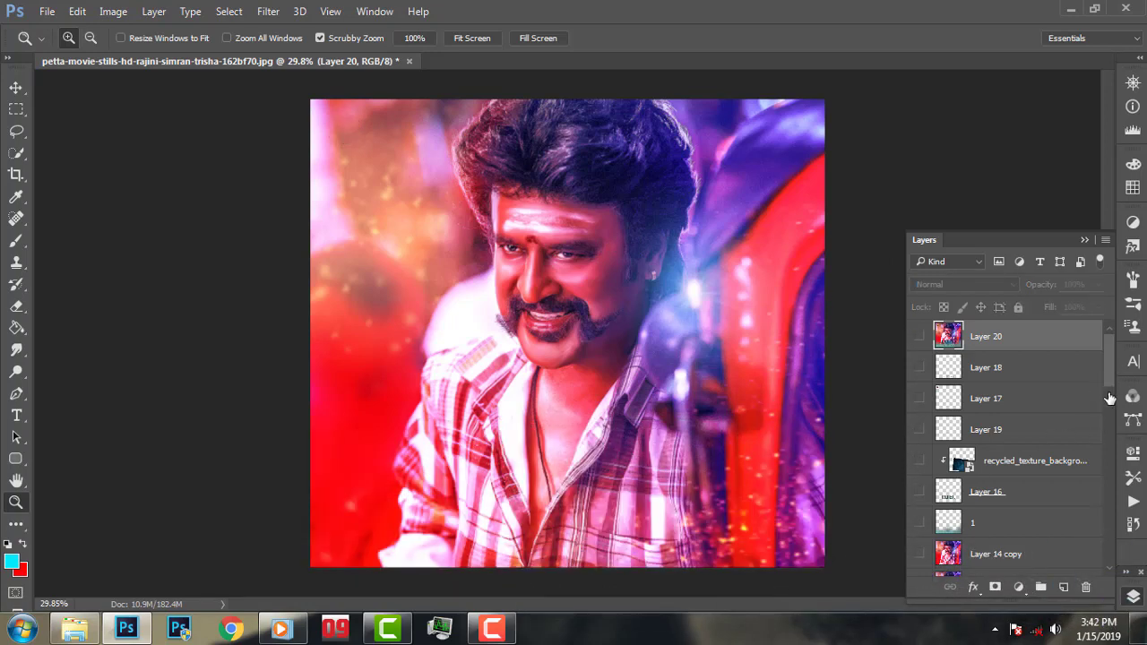
pyautogui.scroll(-5, 1001, 434)
pyautogui.moveTo(920, 337); pyautogui.dragTo(916, 559)
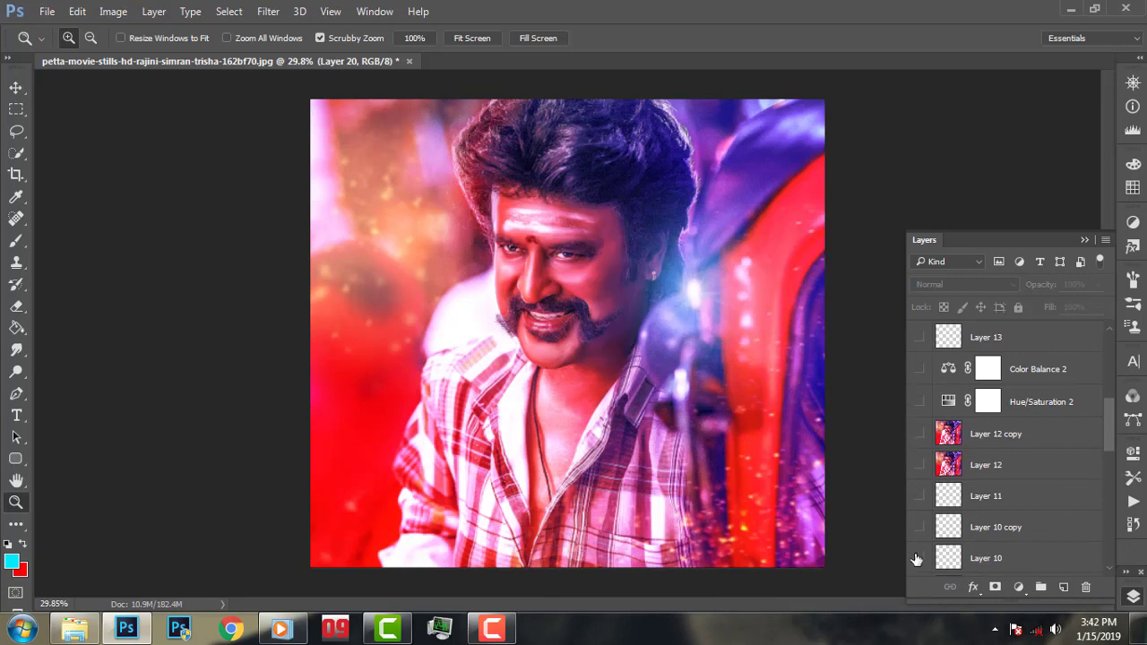
pyautogui.moveTo(1108, 408); pyautogui.dragTo(1109, 468)
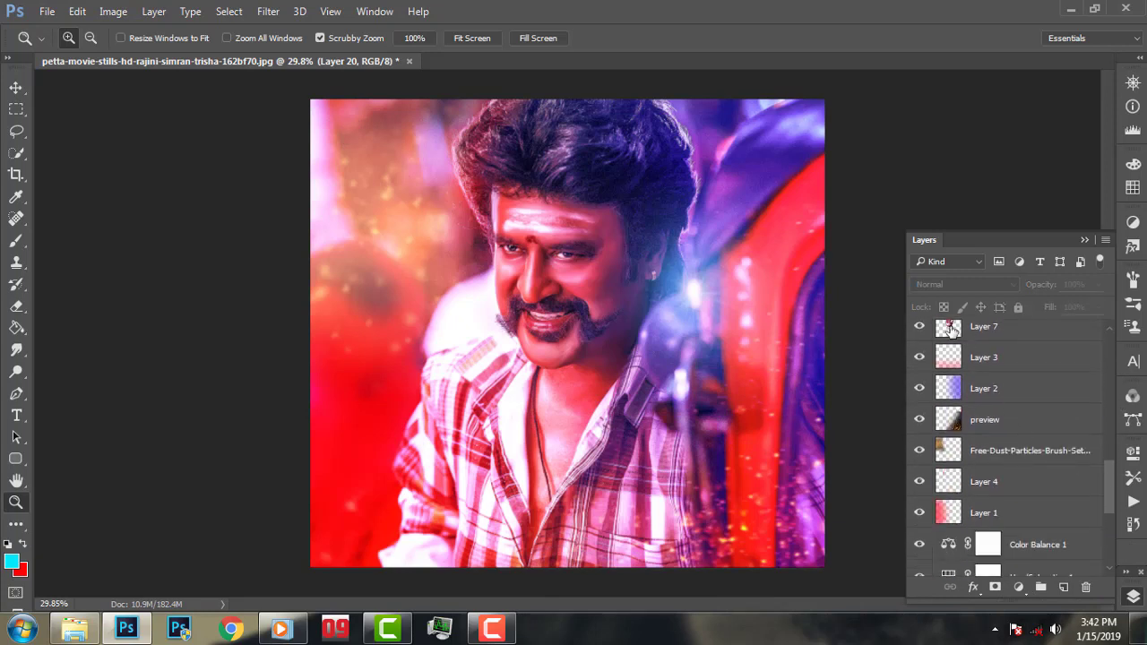
pyautogui.moveTo(919, 327); pyautogui.dragTo(916, 524)
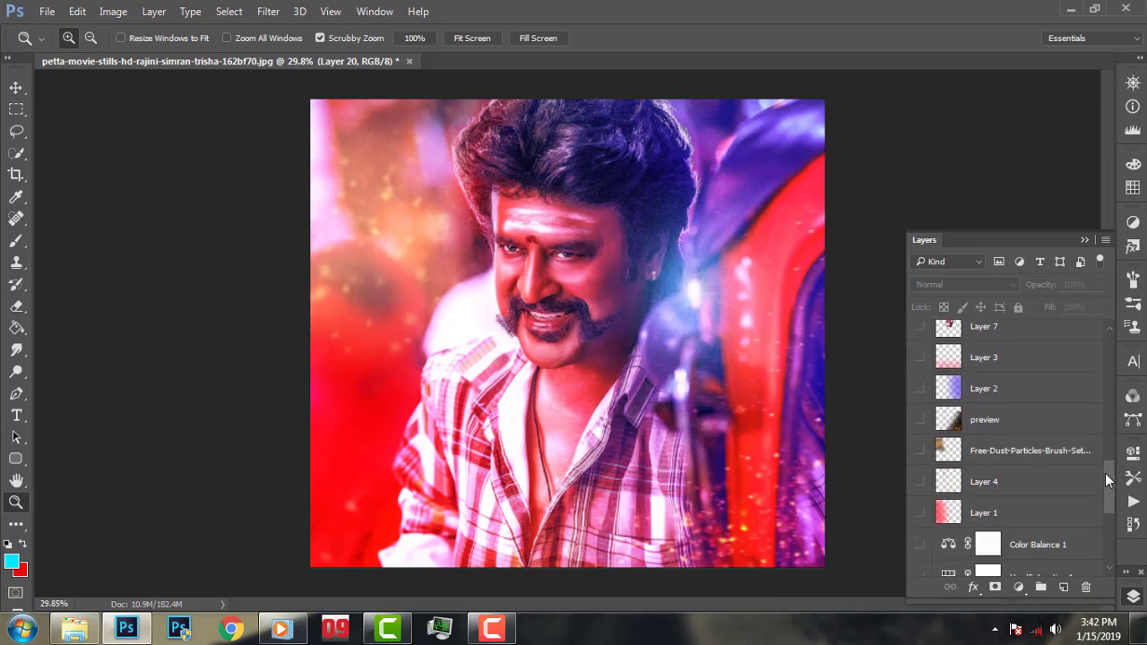
pyautogui.moveTo(1109, 473); pyautogui.dragTo(1111, 519)
# - Hide Layer 6 through Background copy, images (1) and Layer 9, then close the poster
pyautogui.moveTo(919, 379); pyautogui.dragTo(920, 538)
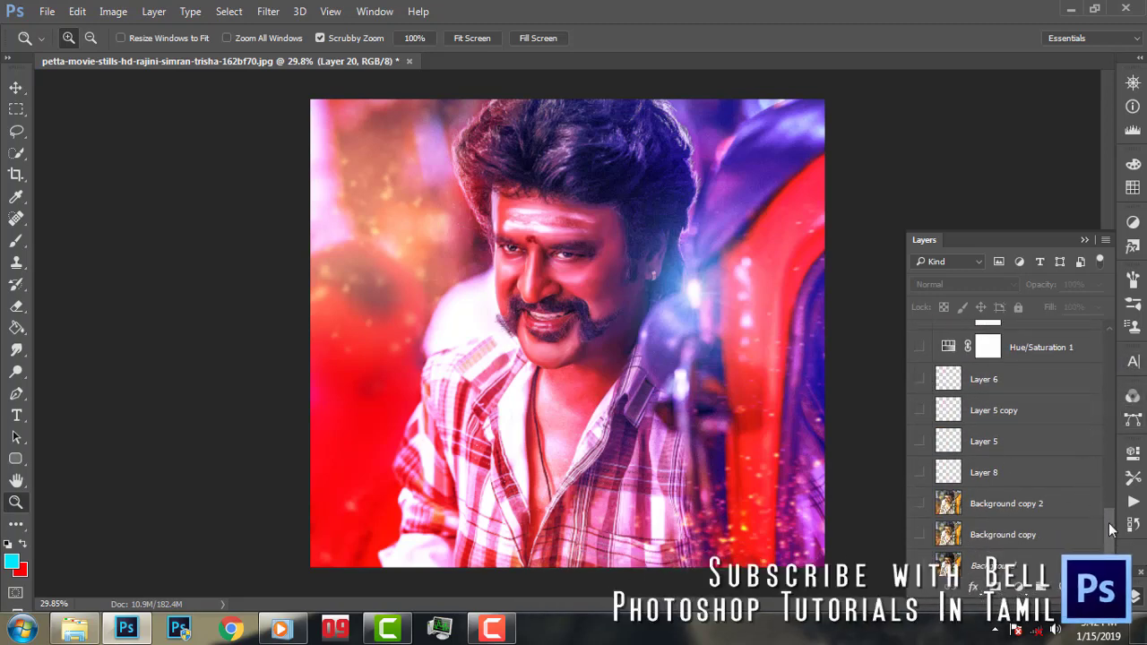
pyautogui.moveTo(1112, 529); pyautogui.dragTo(1042, 535)
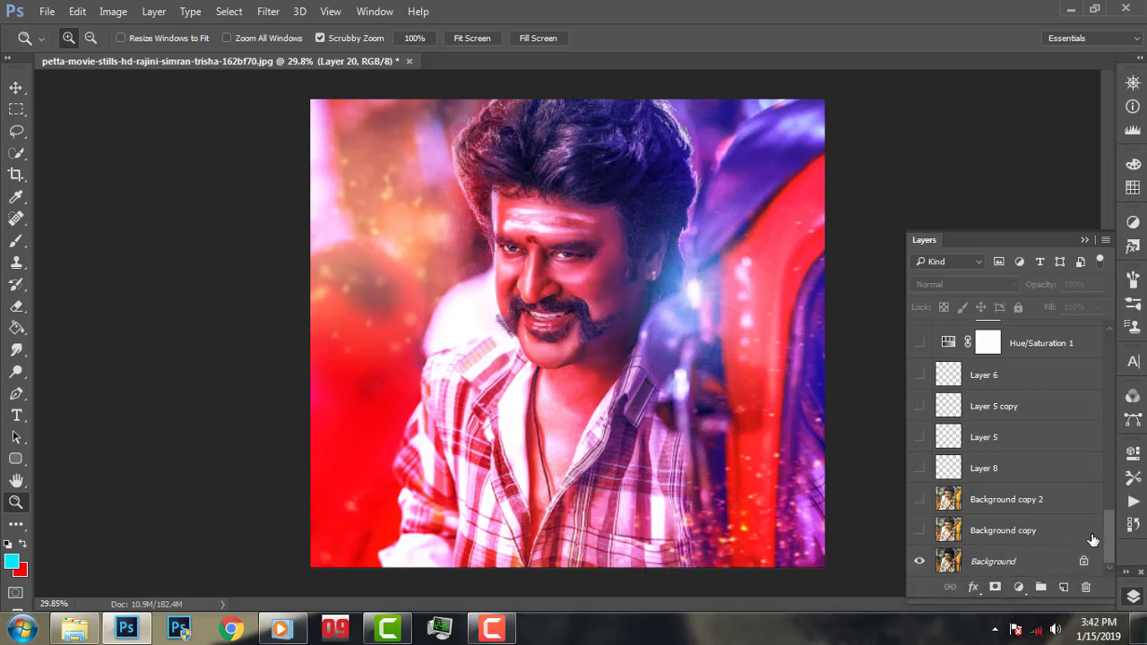
pyautogui.moveTo(1112, 538); pyautogui.dragTo(1116, 356)
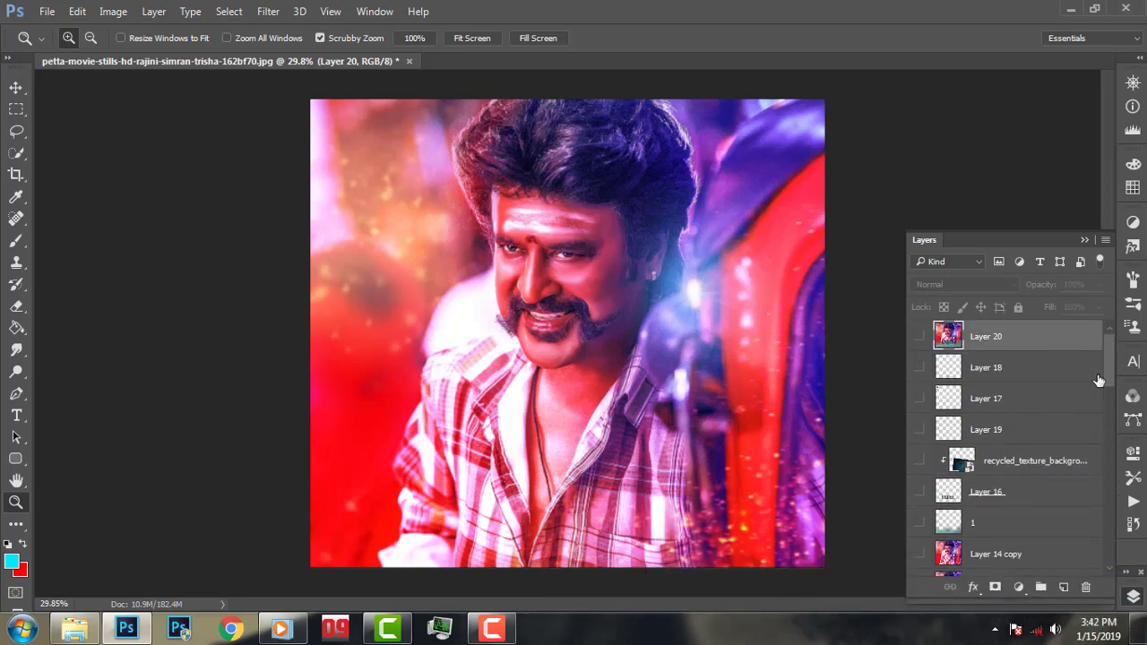
pyautogui.scroll(-5, 1098, 381)
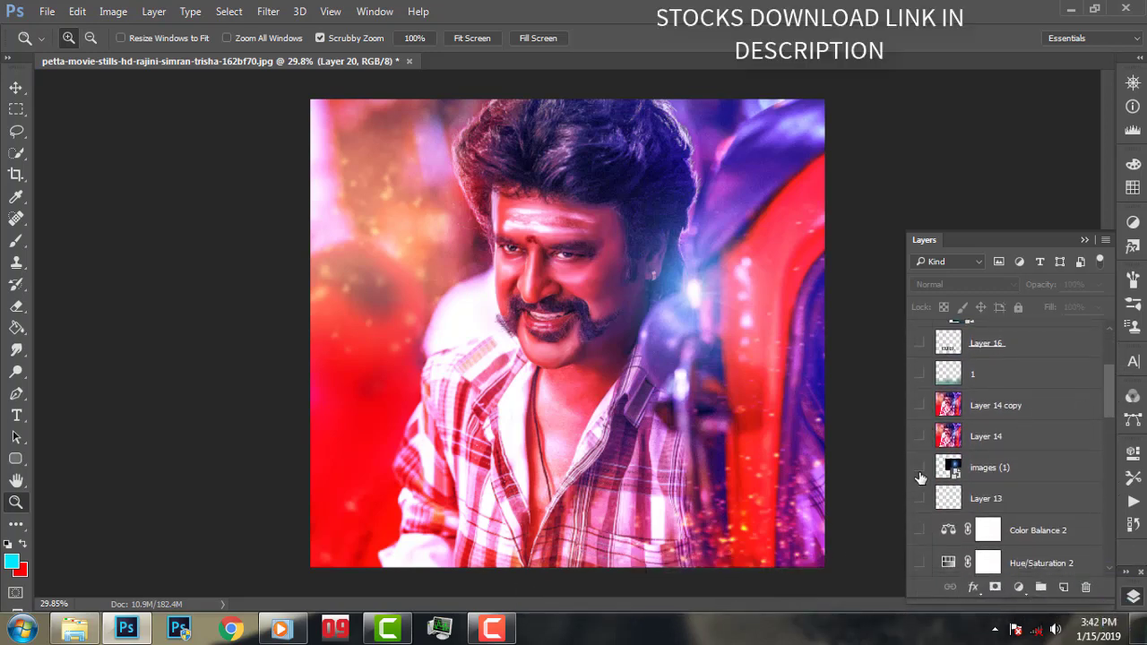
pyautogui.click(920, 475)
pyautogui.moveTo(1111, 410); pyautogui.dragTo(1028, 470)
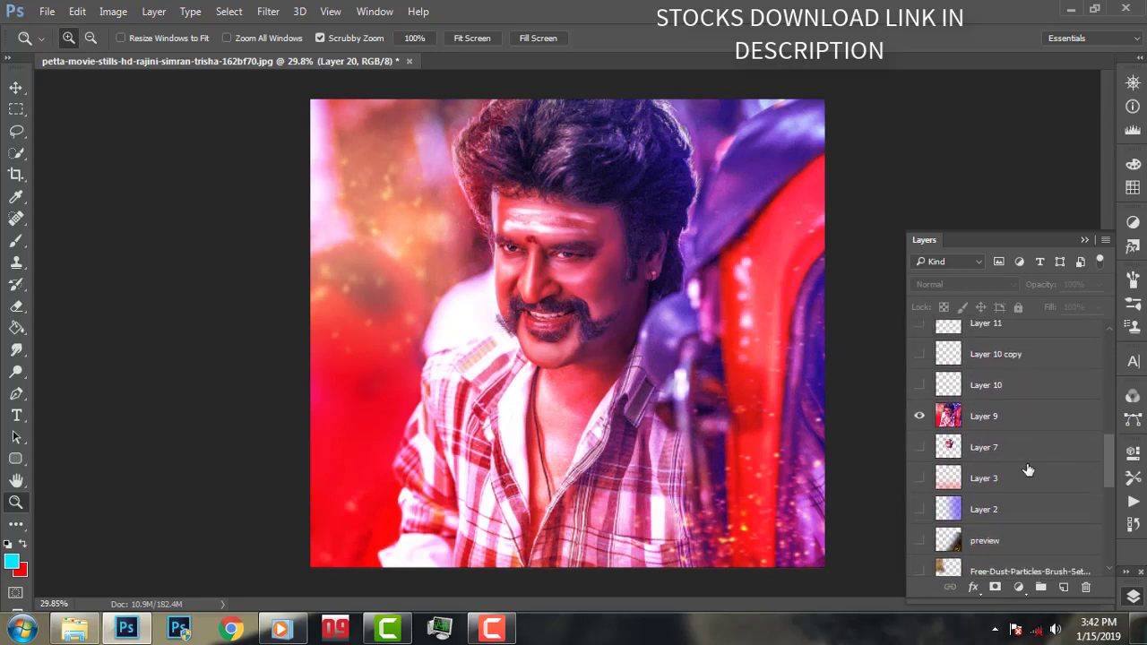
pyautogui.click(919, 419)
pyautogui.moveTo(1111, 453); pyautogui.dragTo(1107, 543)
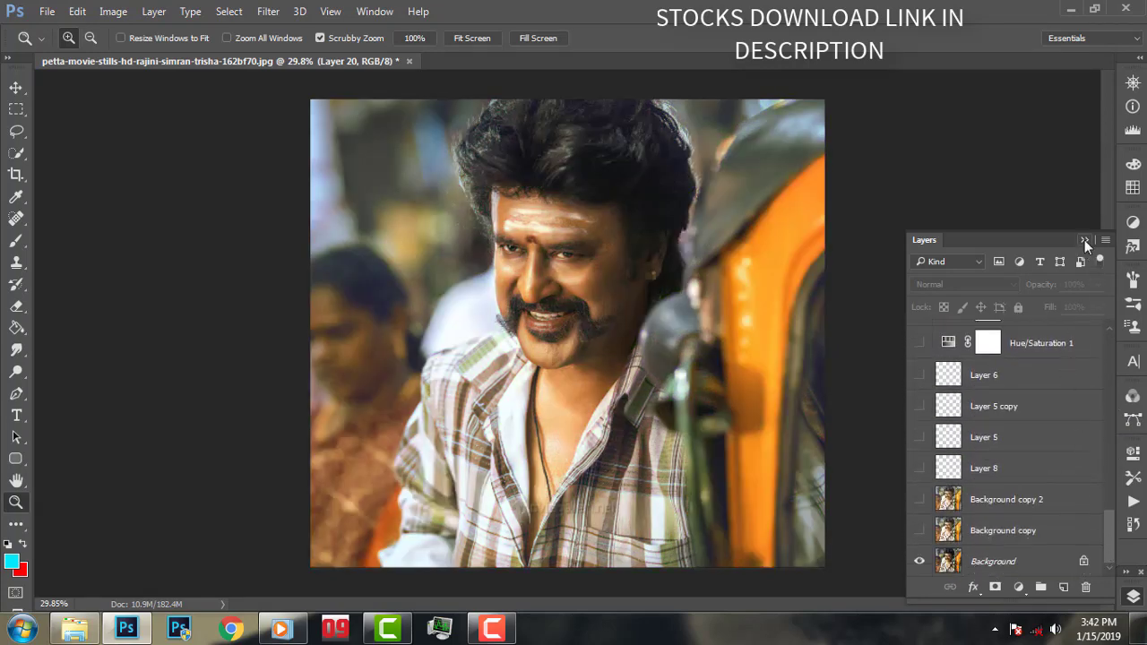
pyautogui.click(1085, 239)
pyautogui.click(409, 61)
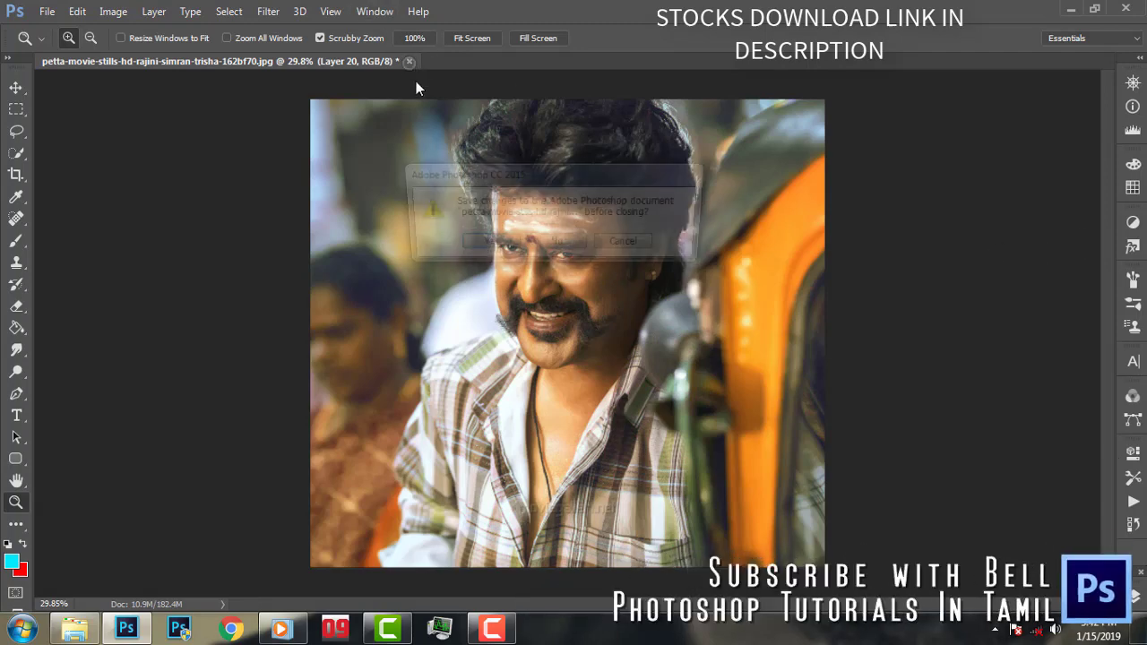
# - Discard the poster changes and open petta-movie-stills-hd-rajini-simran-trisha-162bf70.jpg
pyautogui.click(549, 244)
pyautogui.press('v')
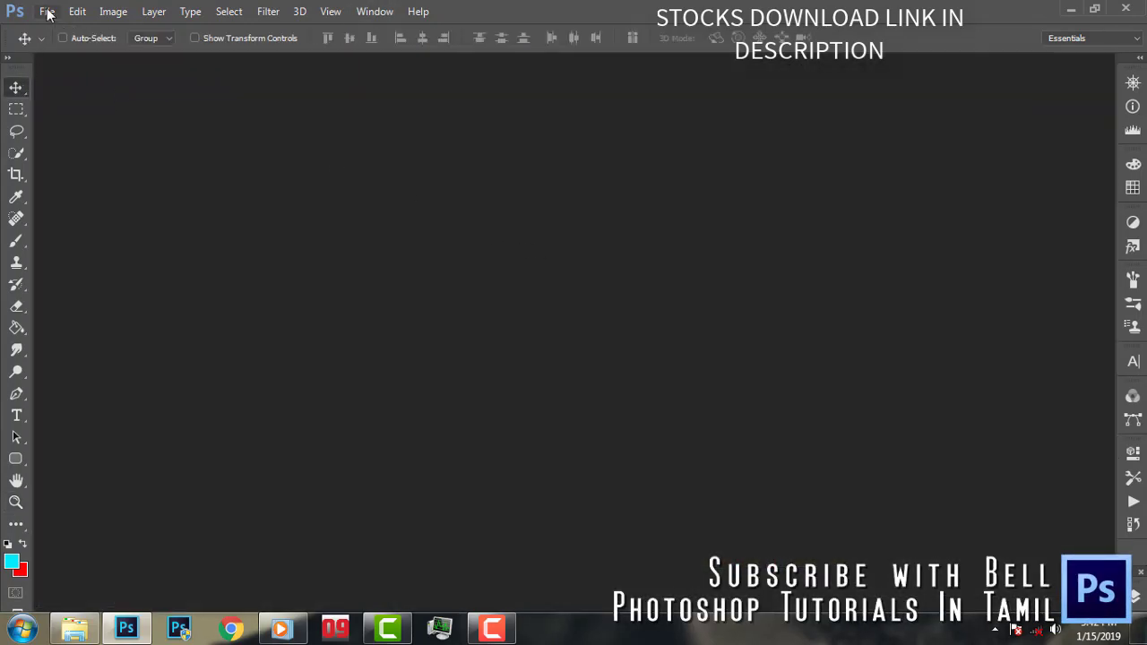
pyautogui.click(46, 12)
pyautogui.click(65, 43)
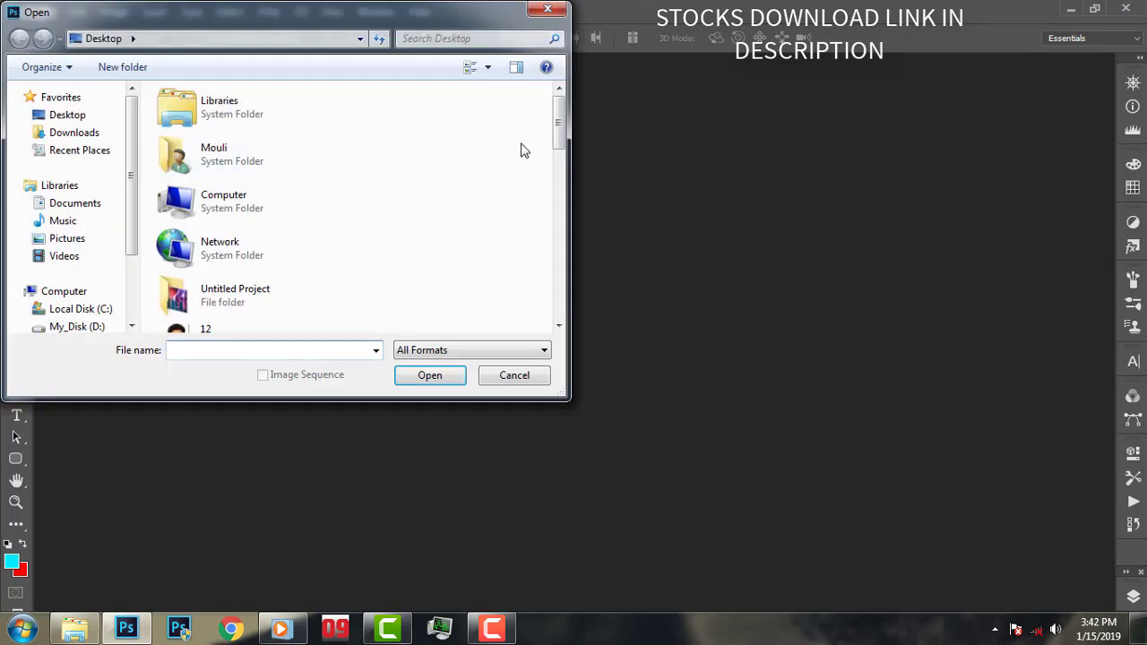
pyautogui.moveTo(555, 125); pyautogui.dragTo(556, 249)
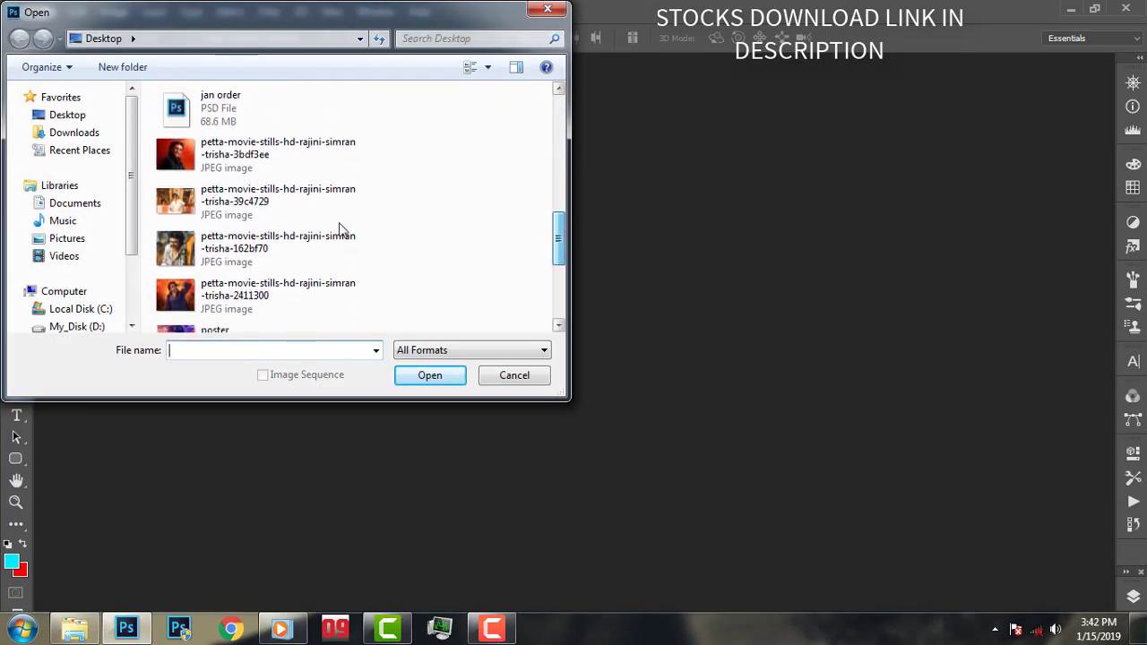
pyautogui.click(268, 255)
pyautogui.click(429, 375)
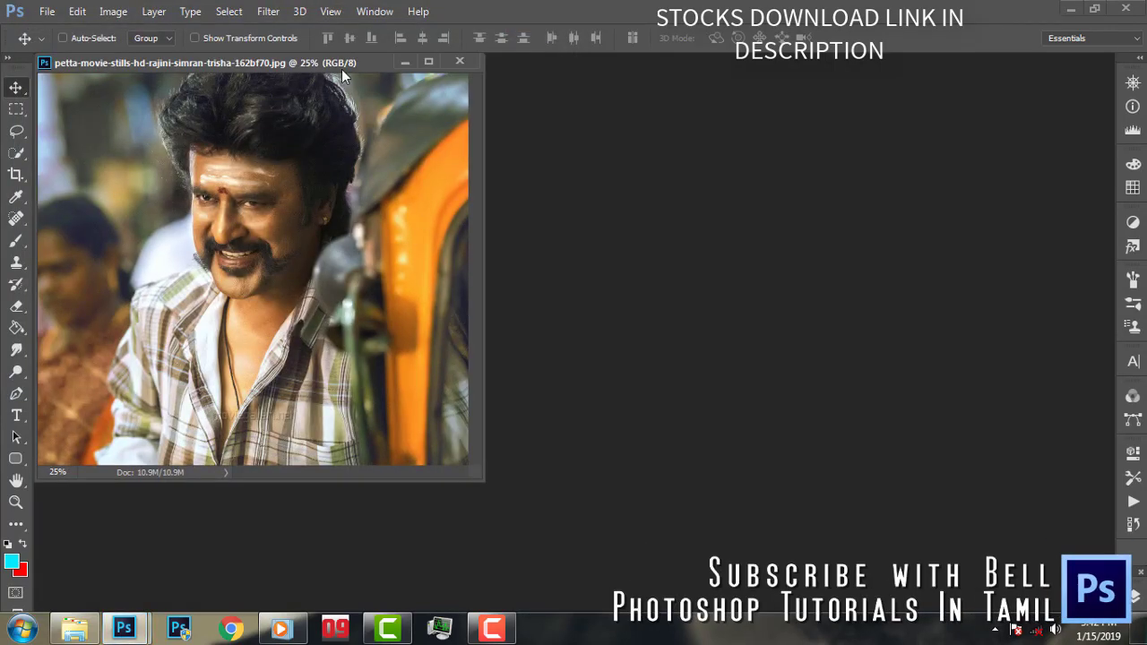
pyautogui.moveTo(347, 61)
pyautogui.mouseDown()
pyautogui.moveTo(383, 75)
pyautogui.moveTo(418, 63)
pyautogui.mouseUp()
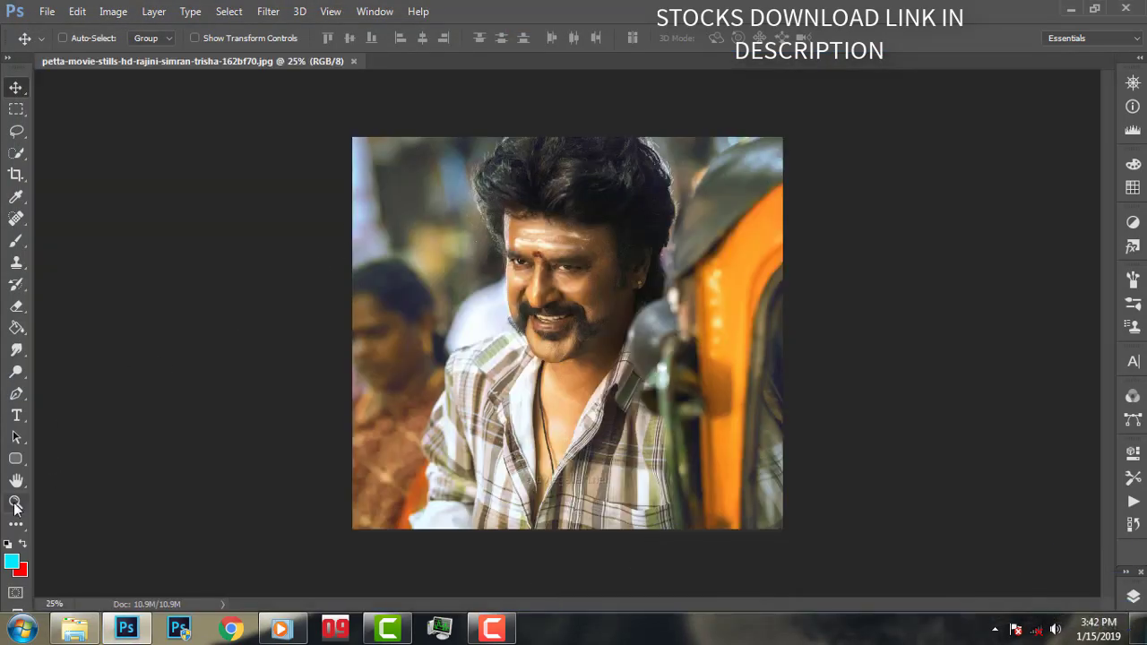
# - Fit the still on screen and duplicate Background into a Background copy layer
pyautogui.click(15, 503)
pyautogui.rightClick(594, 299)
pyautogui.moveTo(595, 299)
pyautogui.mouseDown()
pyautogui.moveTo(635, 289)
pyautogui.moveTo(568, 266)
pyautogui.mouseUp()
pyautogui.rightClick(583, 277)
pyautogui.click(641, 292)
pyautogui.click(1133, 596)
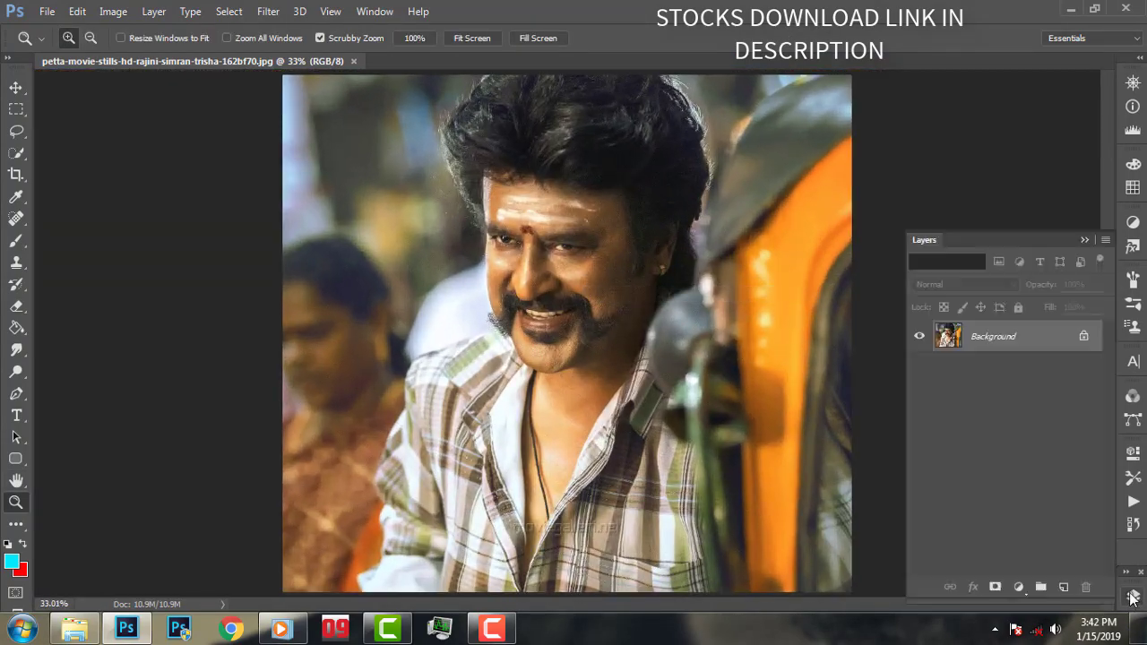
pyautogui.moveTo(1044, 345); pyautogui.dragTo(1064, 587)
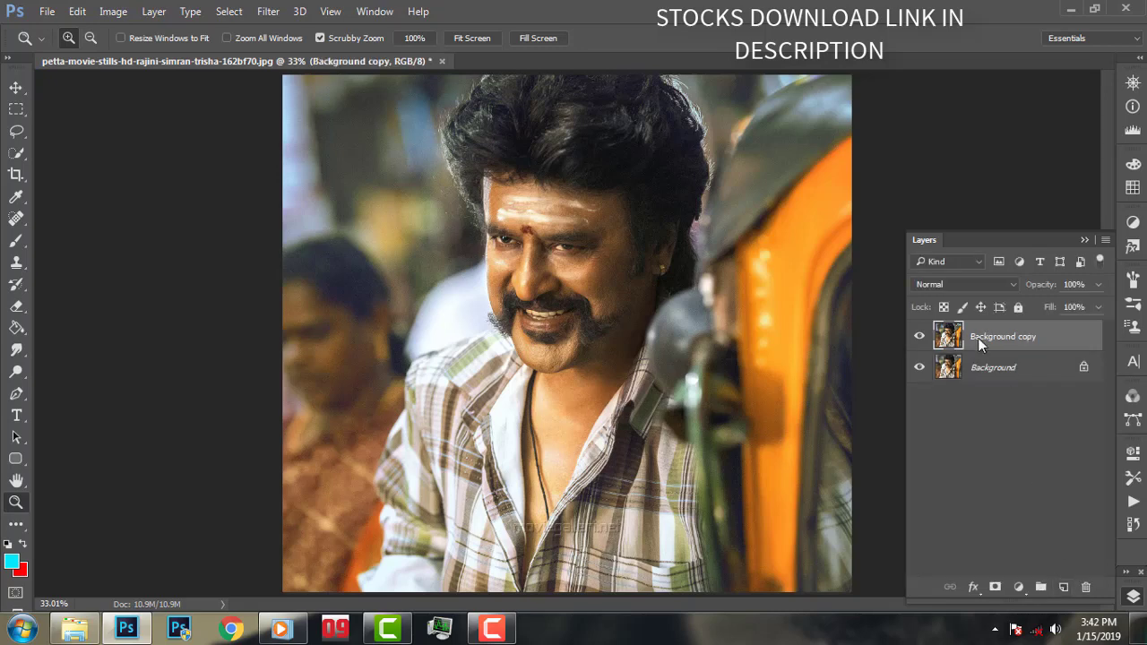
pyautogui.click(1081, 239)
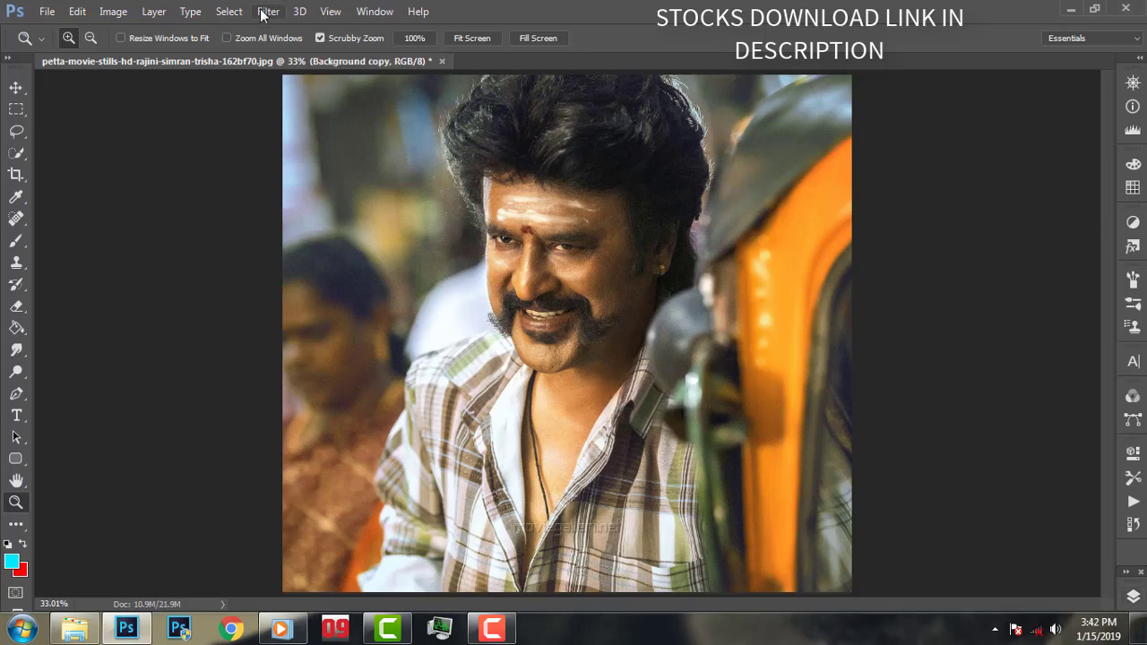
# - Grade the Background copy in Camera Raw: Highlights +88, Shadows +31, Whites +18, Blacks -20, Clarity +27, Vibrance +20
pyautogui.click(269, 11)
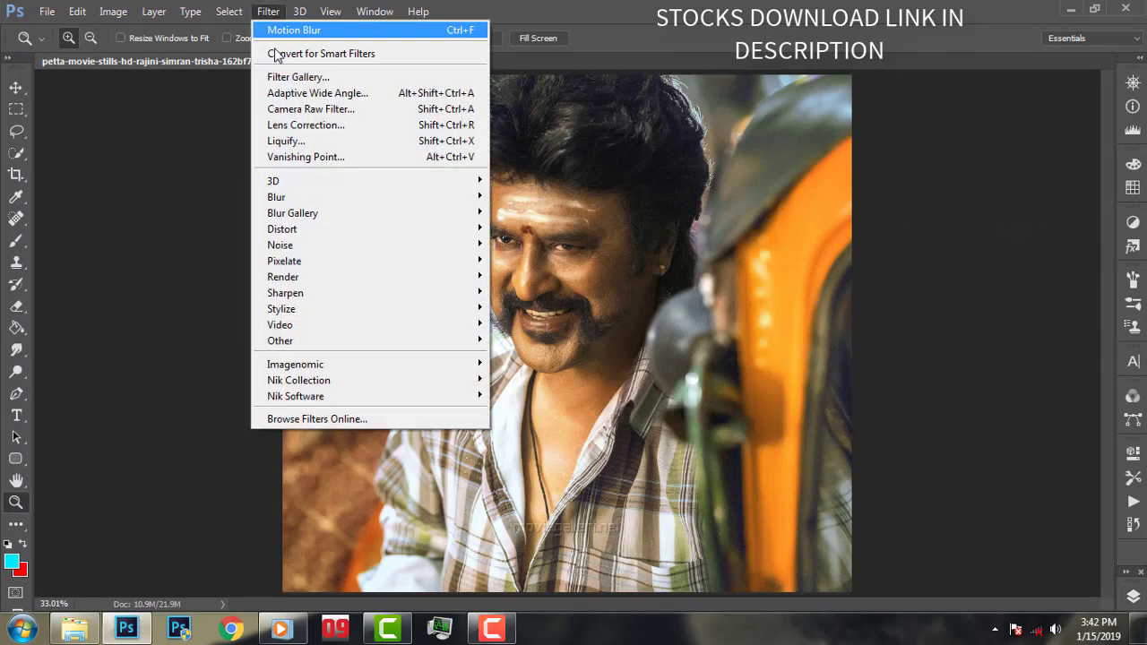
pyautogui.click(331, 110)
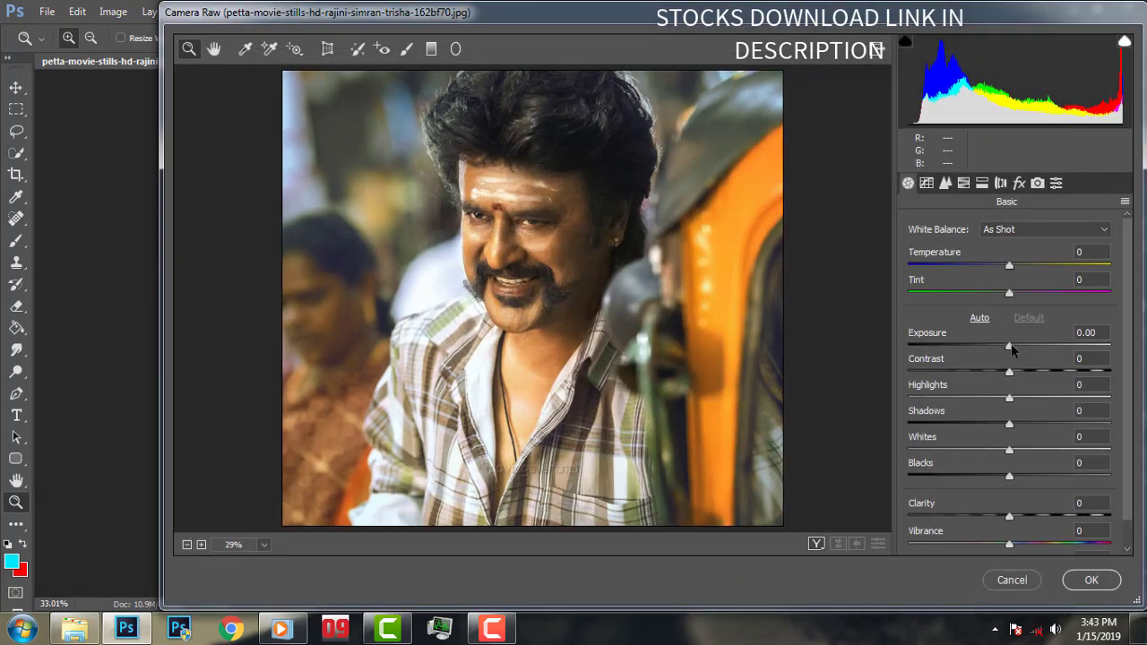
pyautogui.moveTo(1010, 348)
pyautogui.mouseDown()
pyautogui.moveTo(1018, 375)
pyautogui.moveTo(1120, 408)
pyautogui.mouseUp()
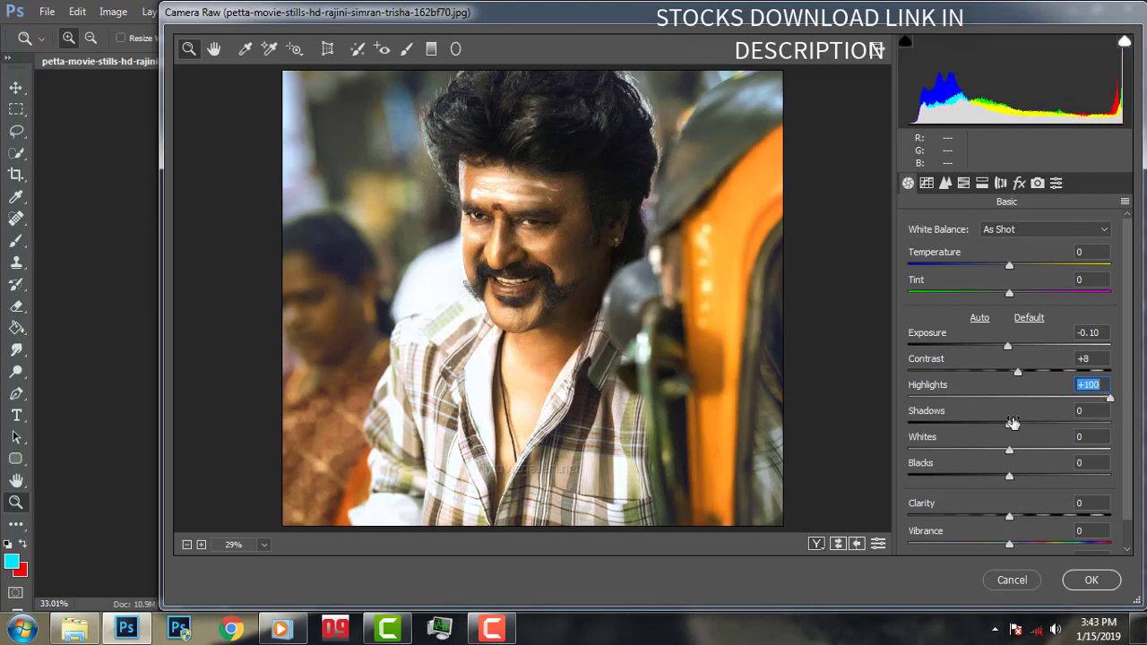
pyautogui.moveTo(1009, 425); pyautogui.dragTo(1040, 425)
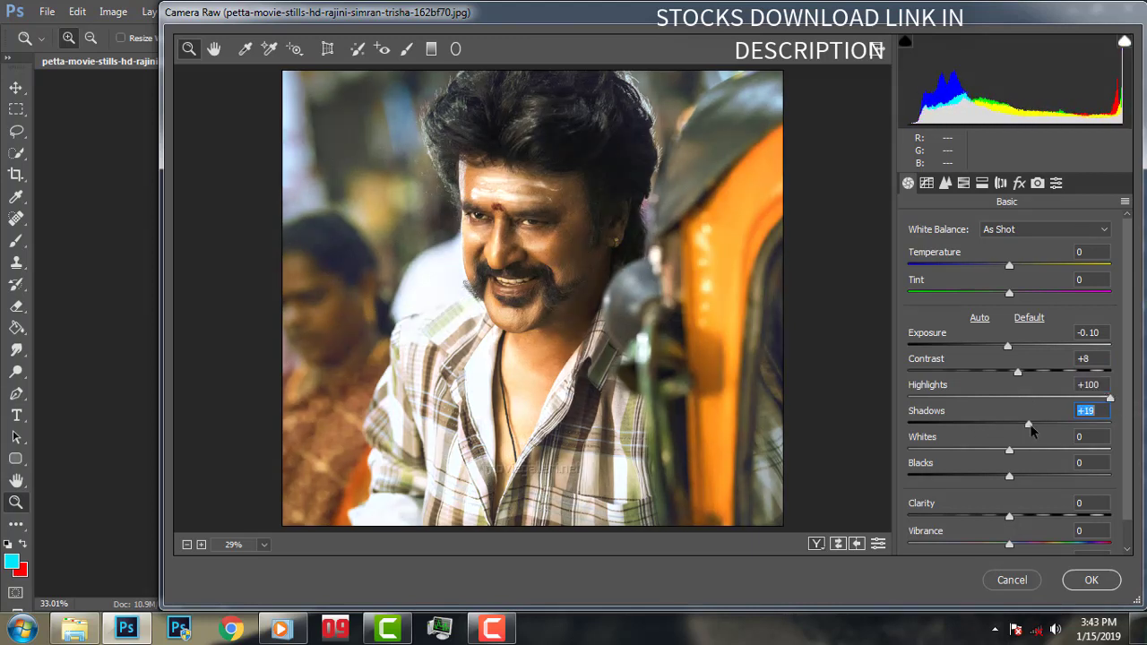
pyautogui.moveTo(1110, 400); pyautogui.dragTo(1098, 406)
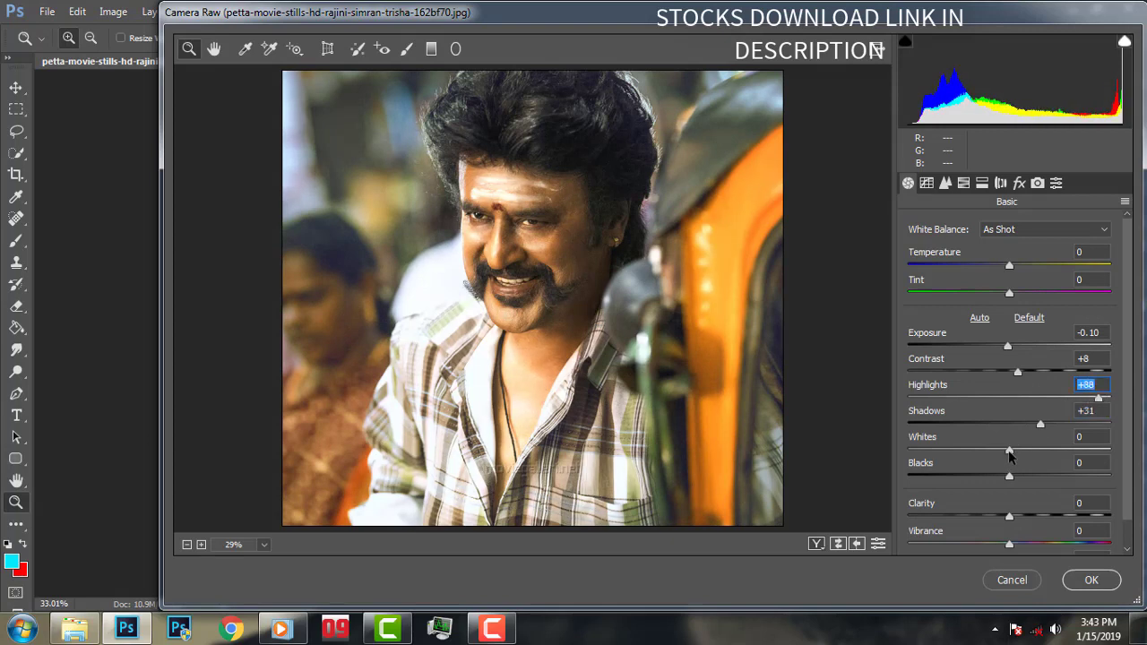
pyautogui.moveTo(1009, 451)
pyautogui.mouseDown()
pyautogui.moveTo(1027, 451)
pyautogui.moveTo(990, 477)
pyautogui.mouseUp()
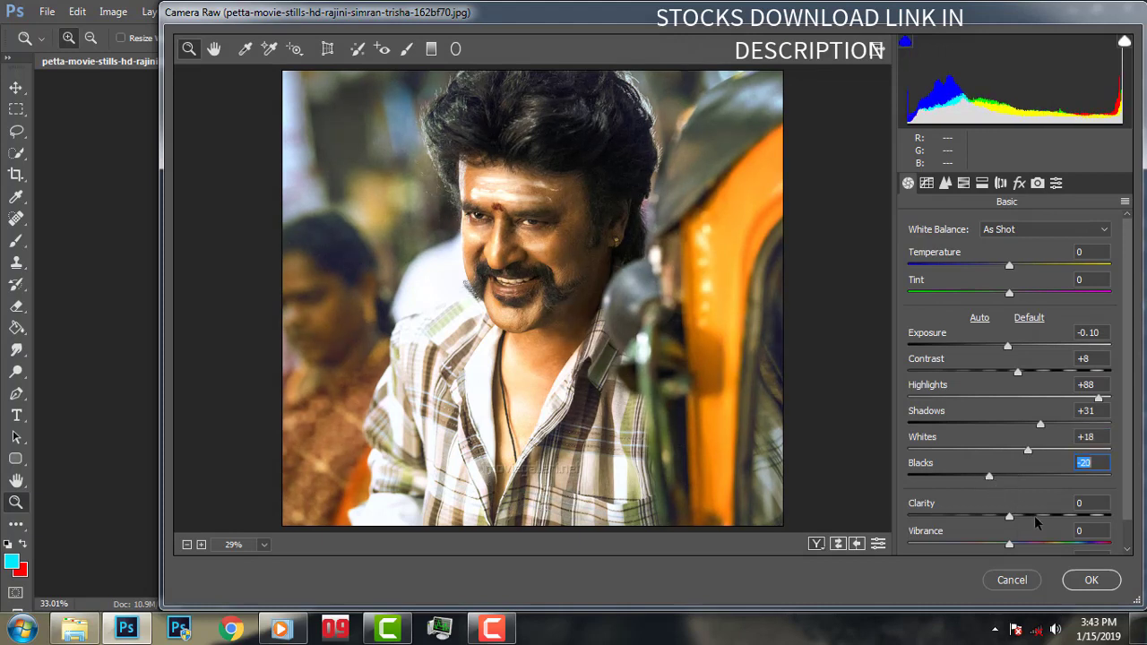
pyautogui.moveTo(1037, 519); pyautogui.dragTo(1036, 518)
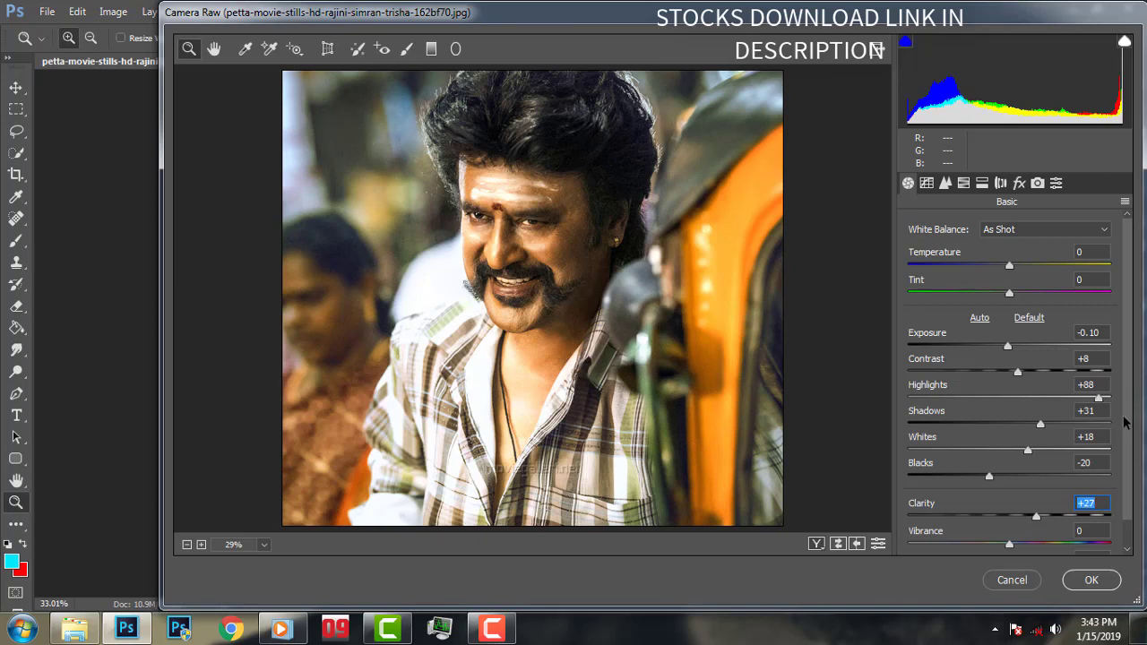
pyautogui.moveTo(1125, 418); pyautogui.dragTo(1098, 472)
pyautogui.moveTo(1041, 516); pyautogui.dragTo(1049, 518)
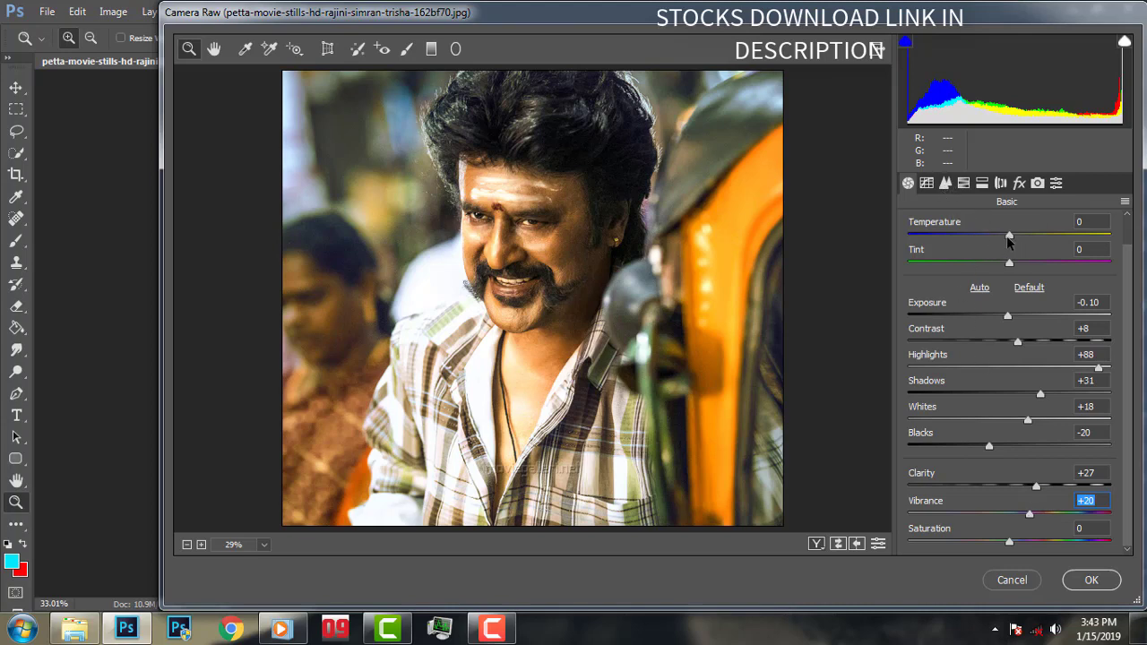
pyautogui.moveTo(1008, 240); pyautogui.dragTo(1007, 243)
pyautogui.doubleClick(1008, 240)
pyautogui.click(1071, 578)
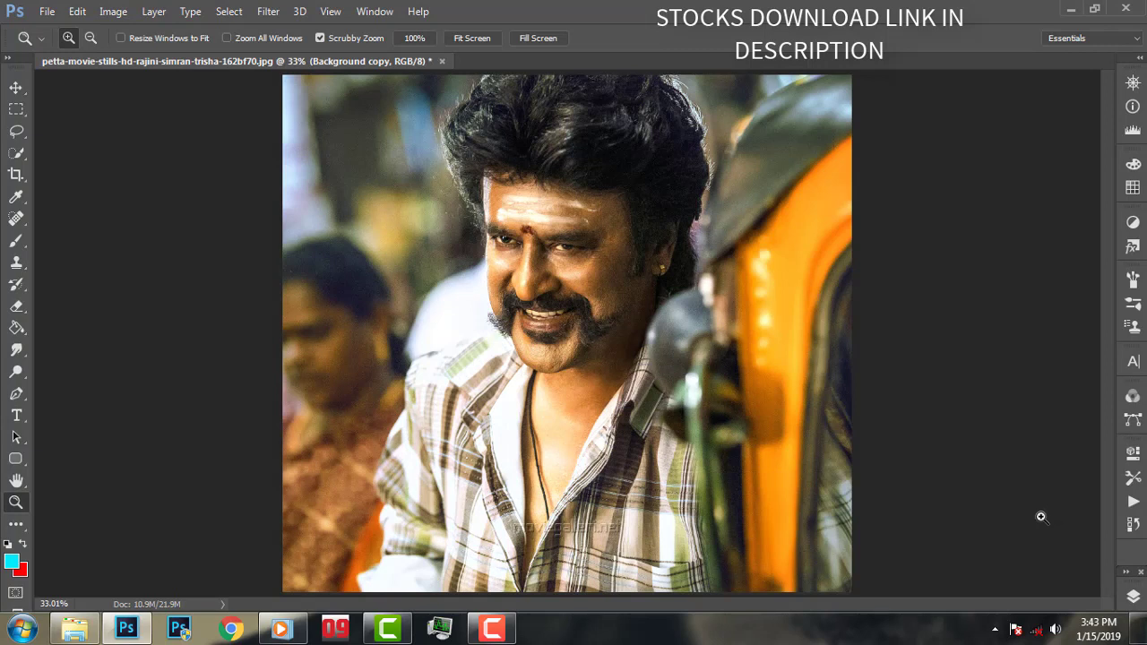
# - Toggle the Background copy to compare the grade, refit the view, and bring up the Sharpen filters
pyautogui.click(1133, 597)
pyautogui.click(919, 336)
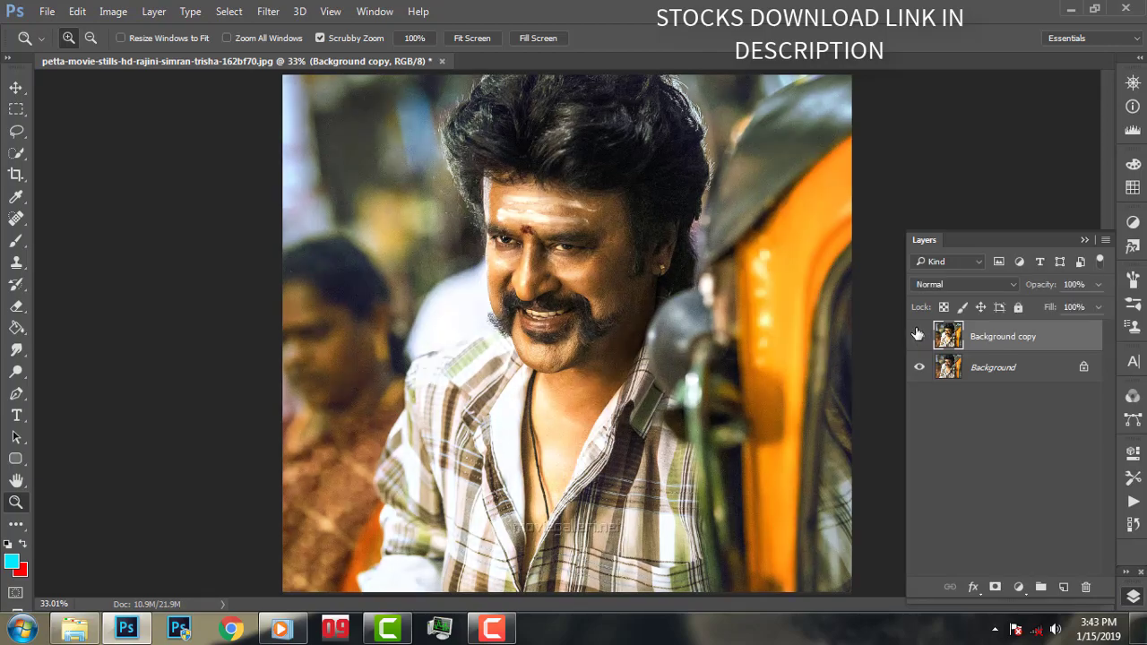
pyautogui.click(917, 337)
pyautogui.click(1084, 235)
pyautogui.moveTo(587, 242)
pyautogui.mouseDown()
pyautogui.moveTo(730, 302)
pyautogui.moveTo(661, 275)
pyautogui.mouseUp()
pyautogui.rightClick(662, 280)
pyautogui.click(708, 289)
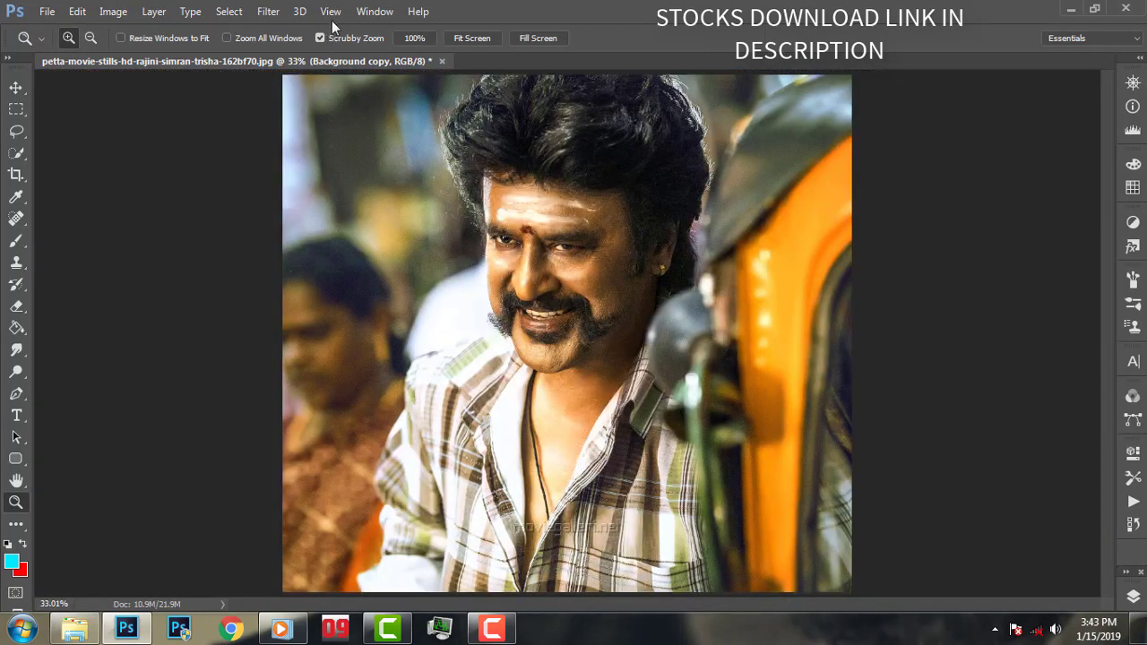
pyautogui.click(268, 11)
pyautogui.moveTo(285, 293)
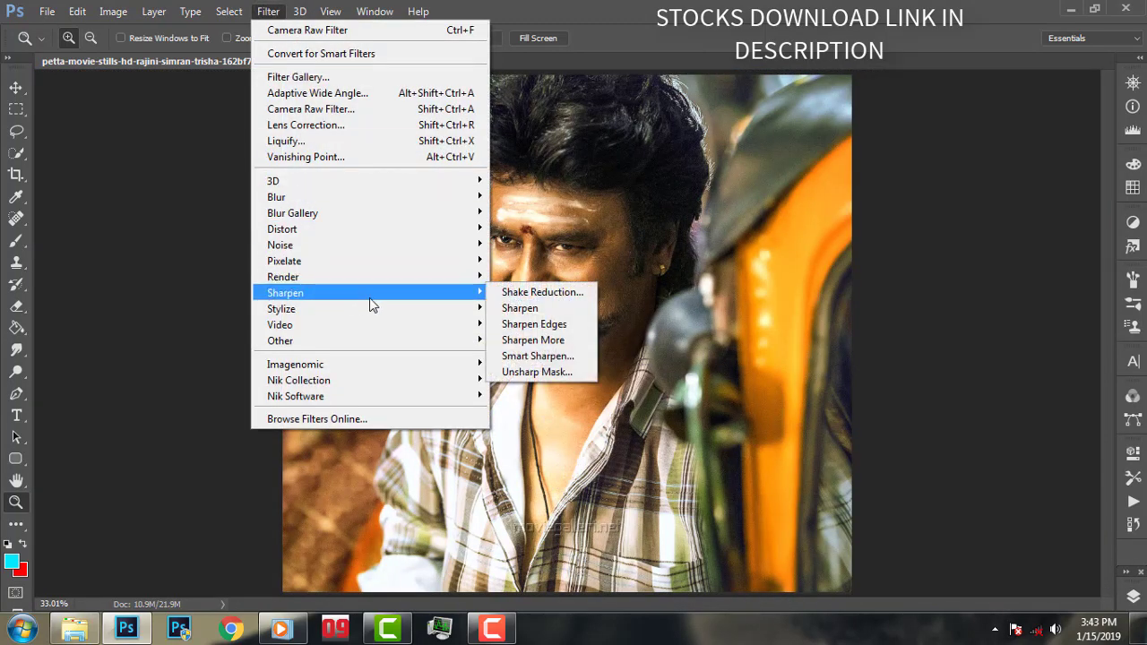
# - Apply Unsharp Mask with Amount 28%, Radius 2.1 pixels and Threshold 0
pyautogui.click(530, 371)
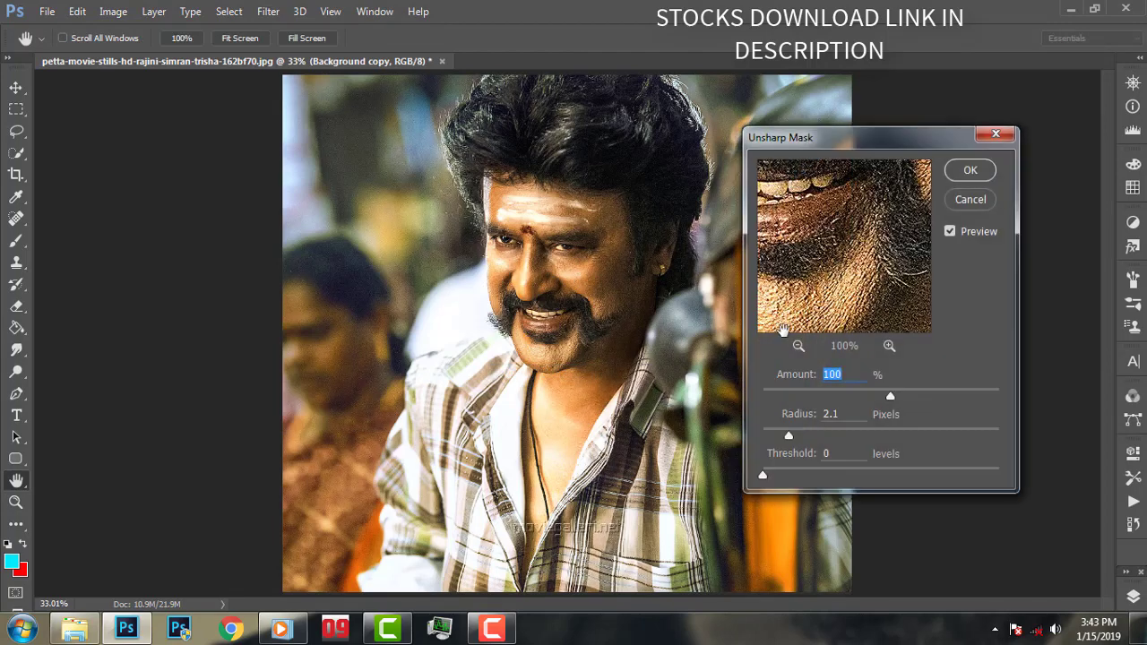
pyautogui.click(798, 346)
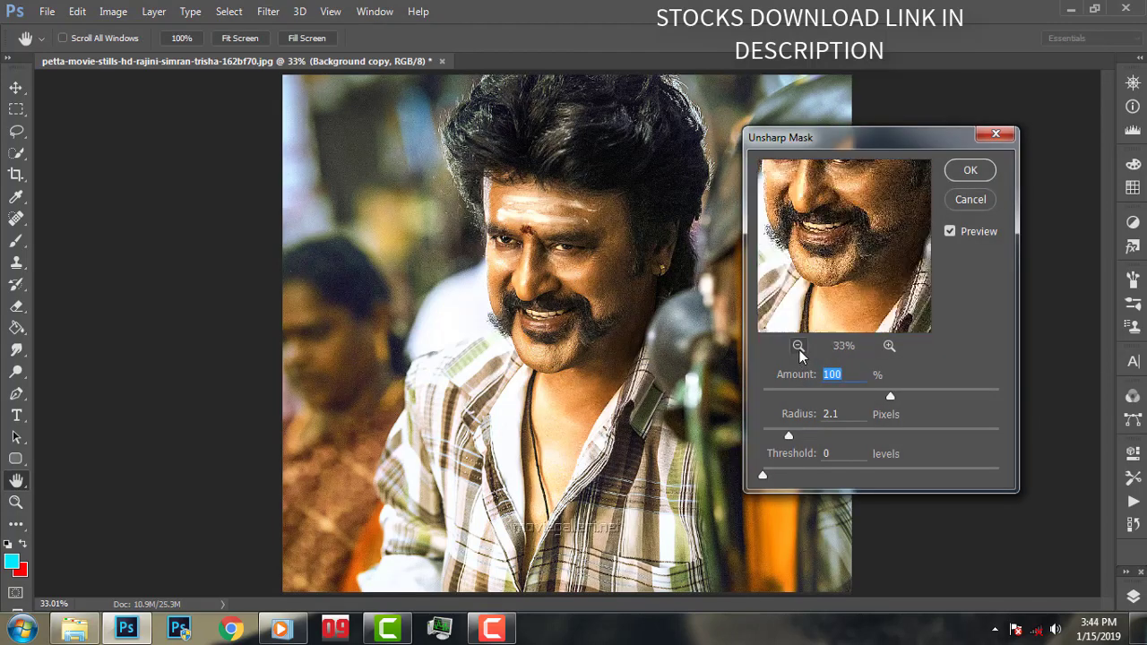
pyautogui.click(799, 395)
pyautogui.click(889, 346)
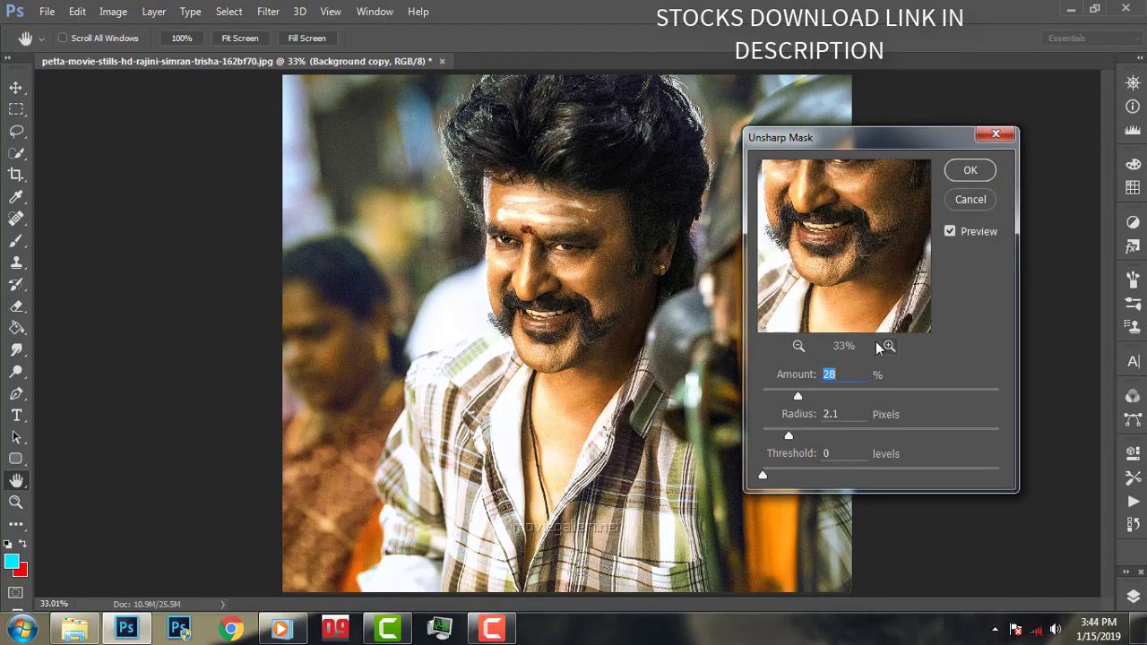
pyautogui.moveTo(862, 254); pyautogui.dragTo(868, 274)
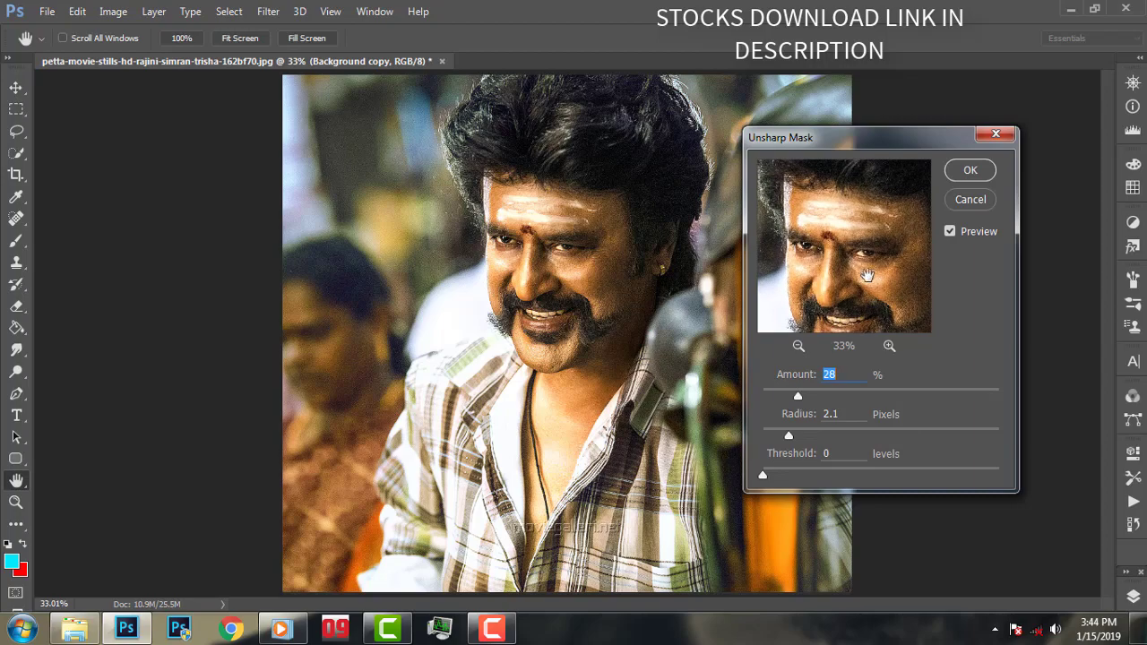
pyautogui.click(950, 234)
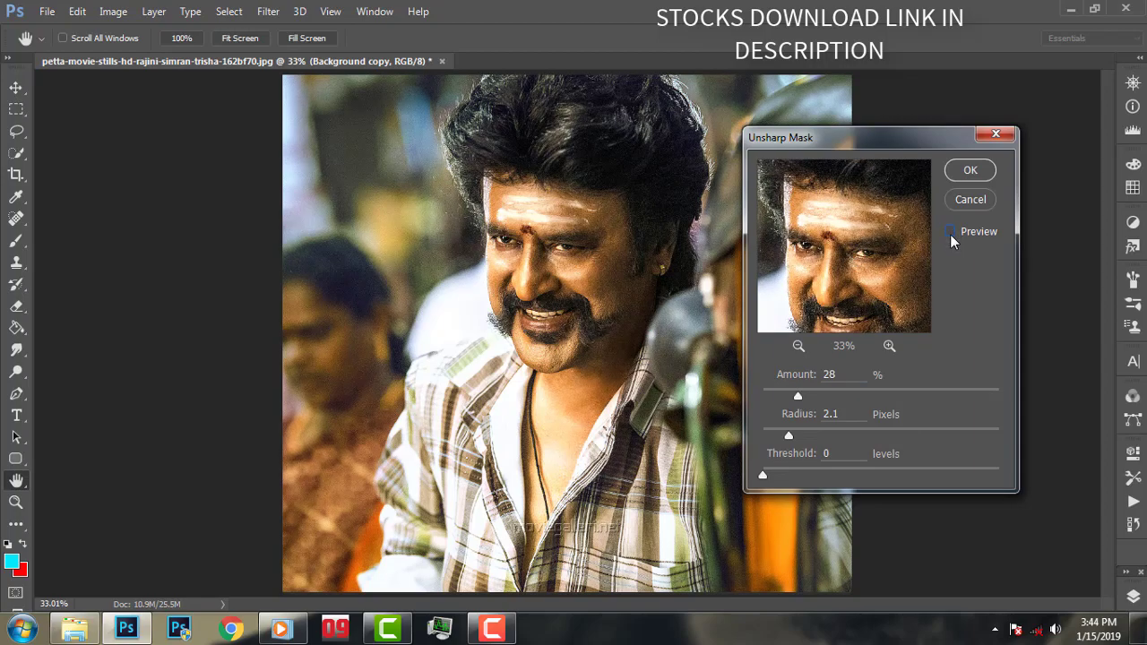
pyautogui.click(971, 172)
# - Zoom in and compare before/after sharpening via History, then refit the view and reopen Layers
pyautogui.press('z')
pyautogui.moveTo(551, 260); pyautogui.dragTo(683, 299)
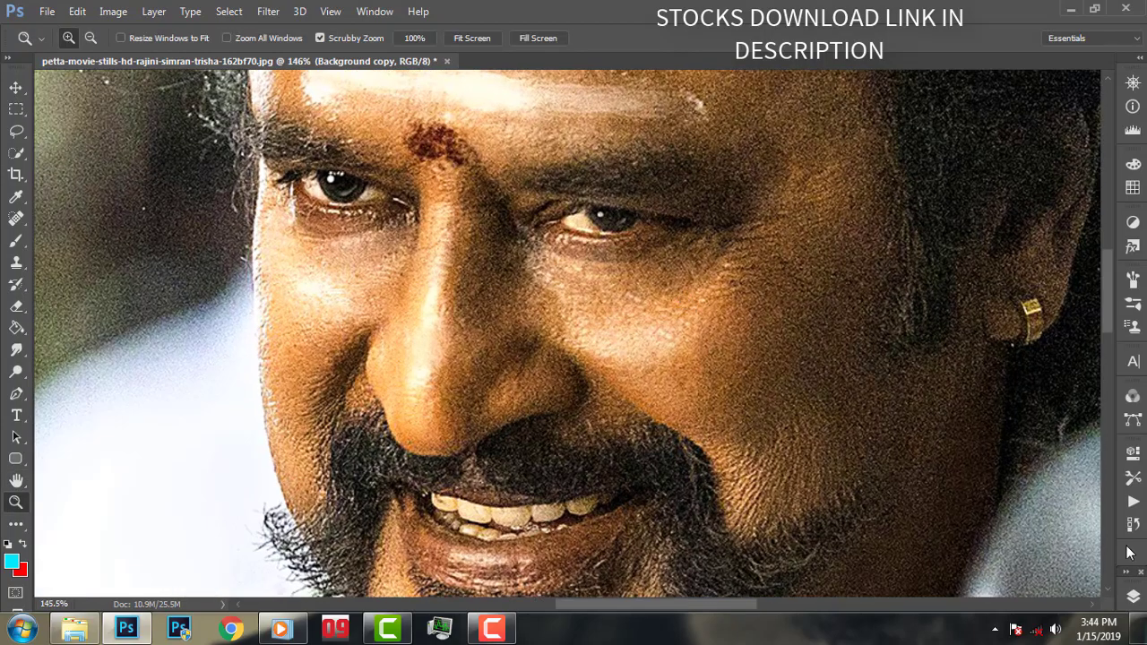
pyautogui.click(1133, 525)
pyautogui.click(1005, 354)
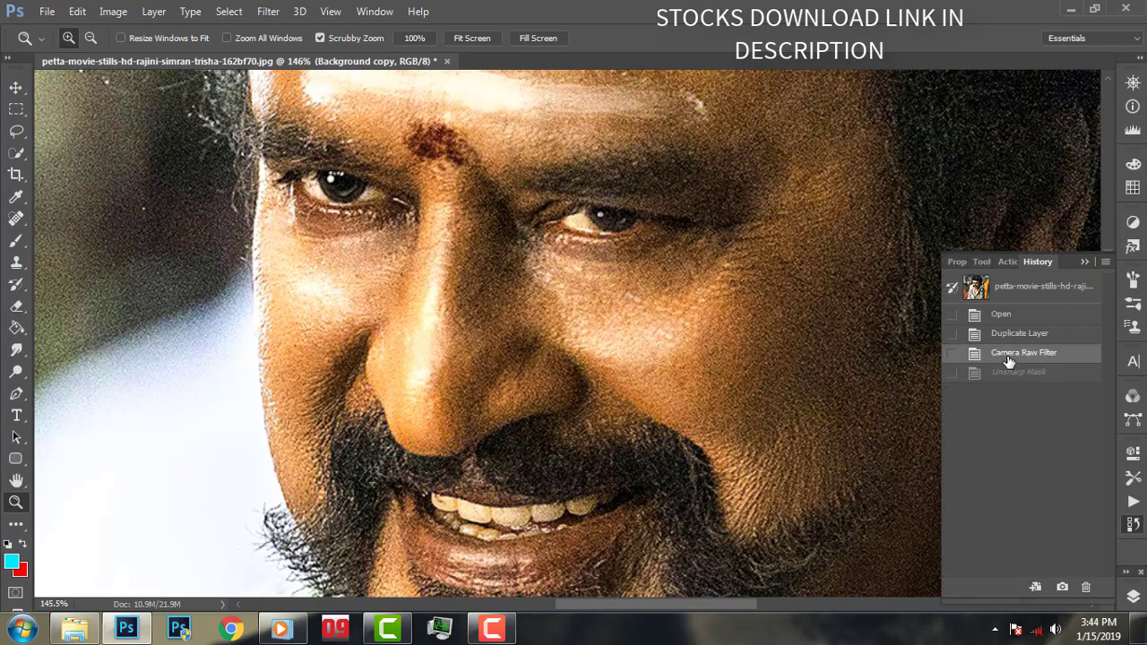
pyautogui.click(1009, 372)
pyautogui.click(1085, 261)
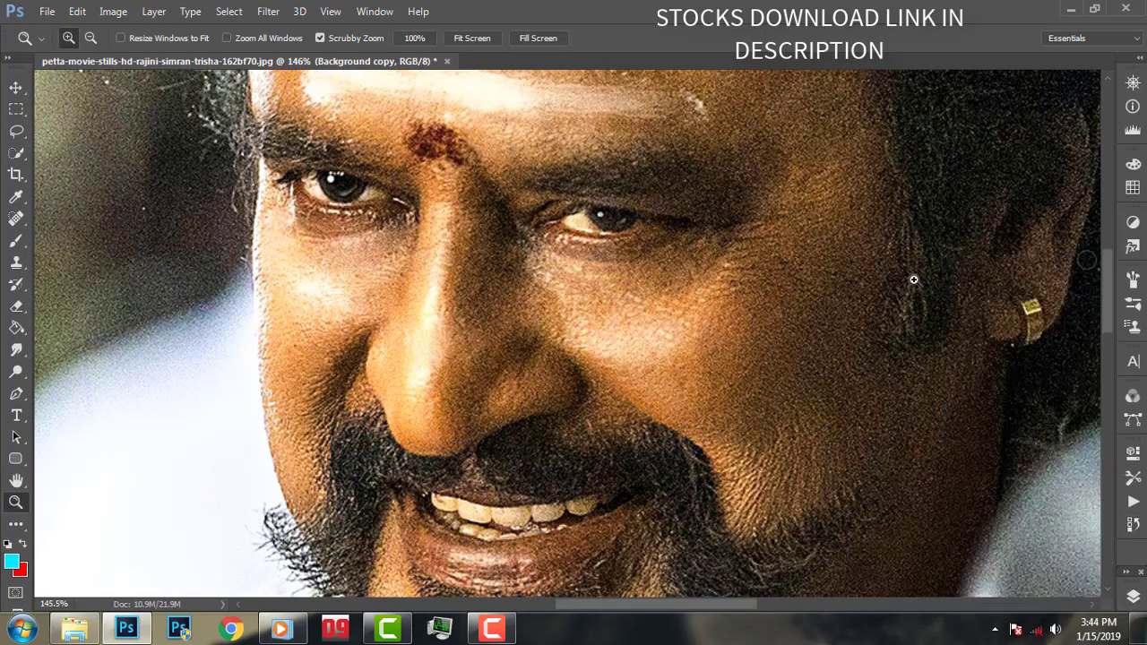
pyautogui.rightClick(812, 297)
pyautogui.click(820, 306)
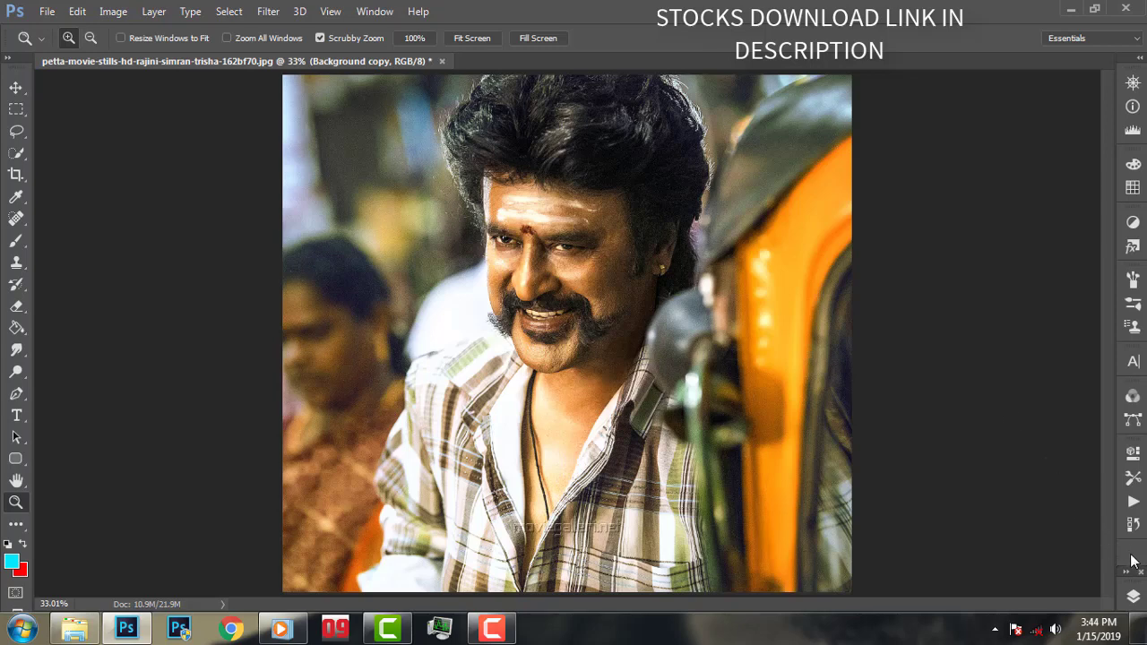
pyautogui.click(1132, 597)
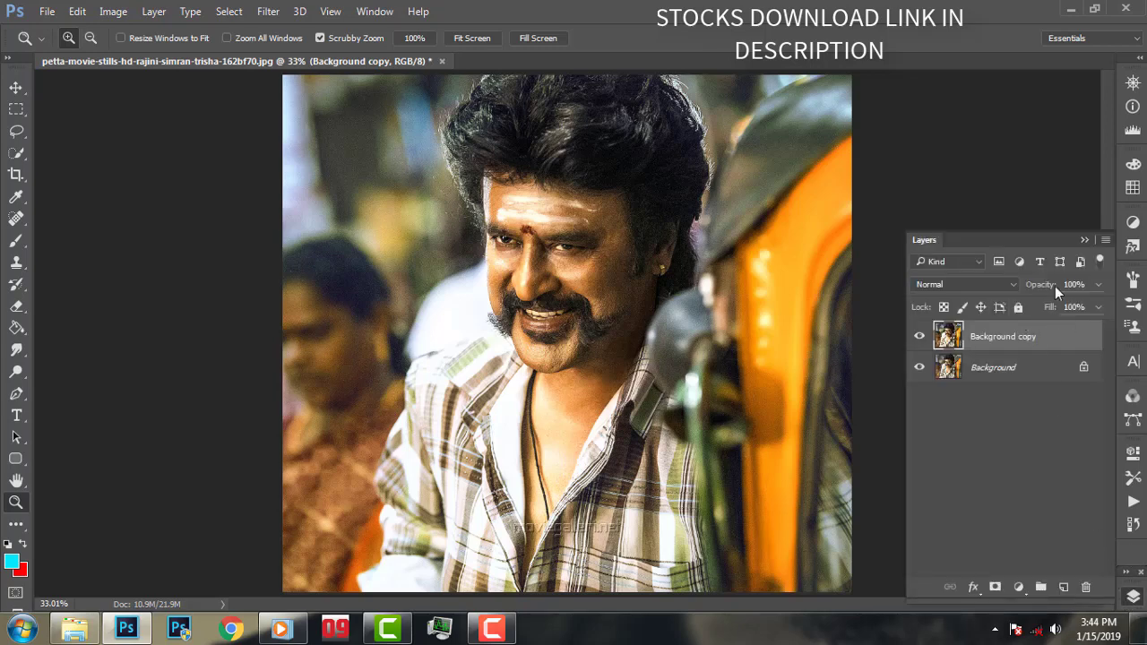
# - Add a Hue/Saturation 1 adjustment layer set to Hue -14 and Saturation +4
pyautogui.click(1018, 587)
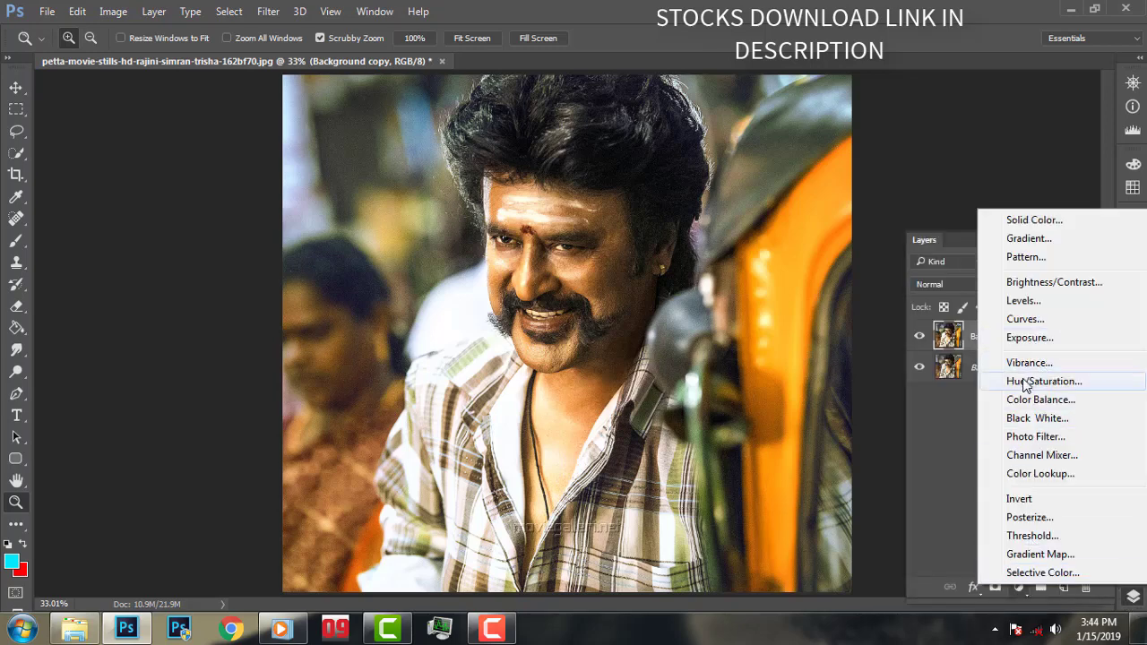
pyautogui.click(1036, 382)
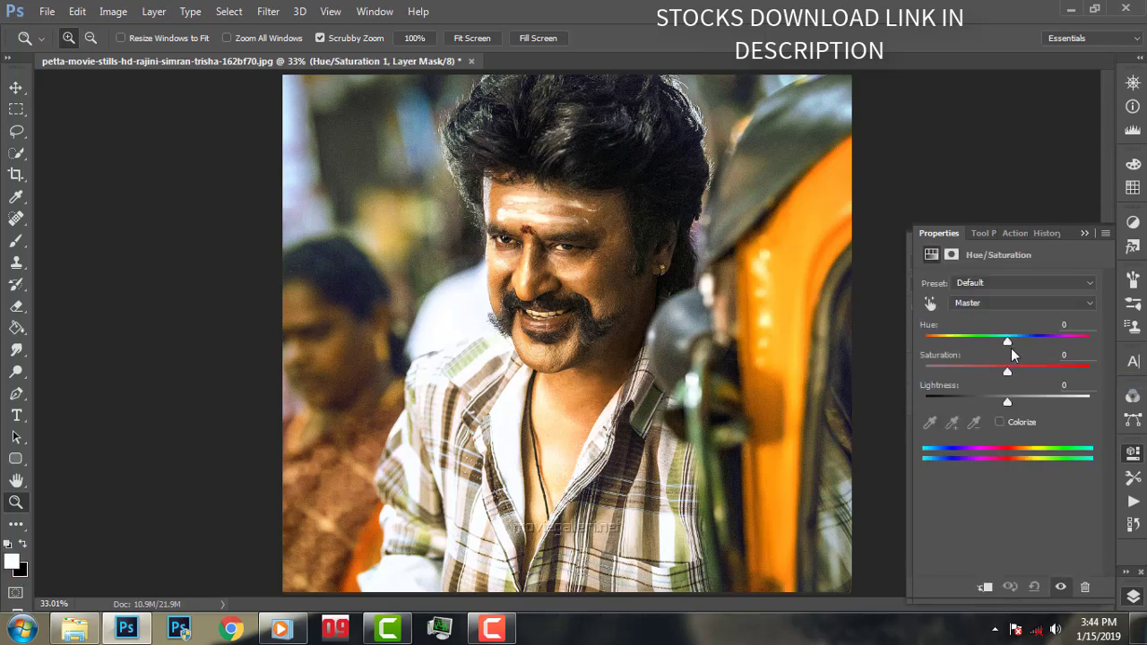
pyautogui.moveTo(1009, 340); pyautogui.dragTo(997, 338)
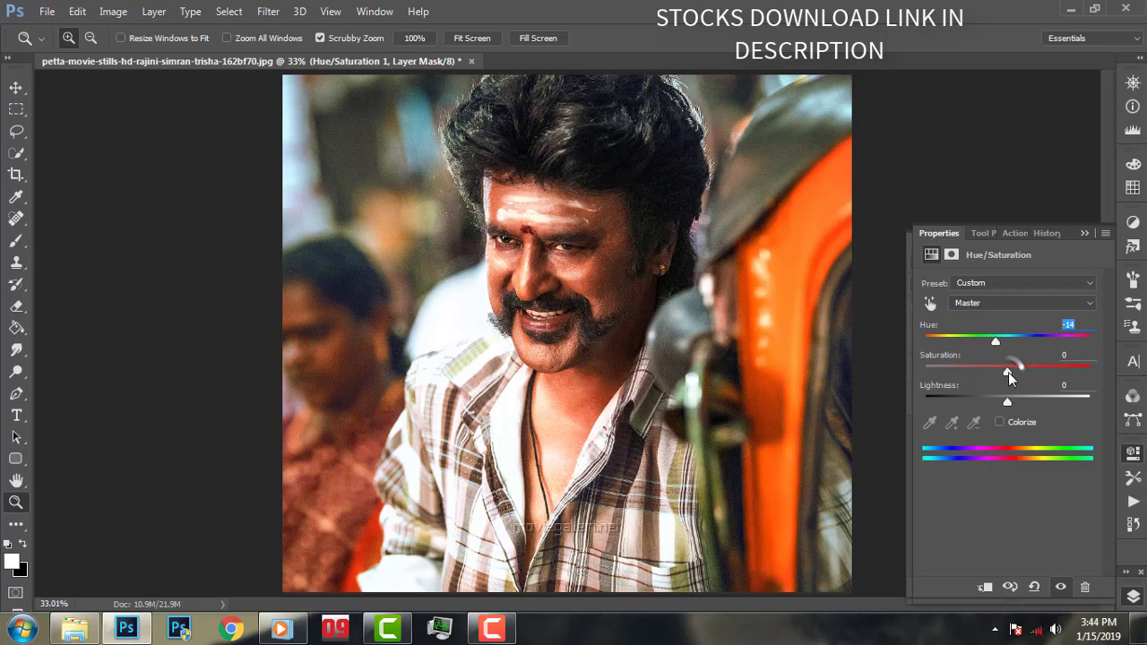
pyautogui.moveTo(1008, 372); pyautogui.dragTo(1010, 372)
pyautogui.click(1035, 332)
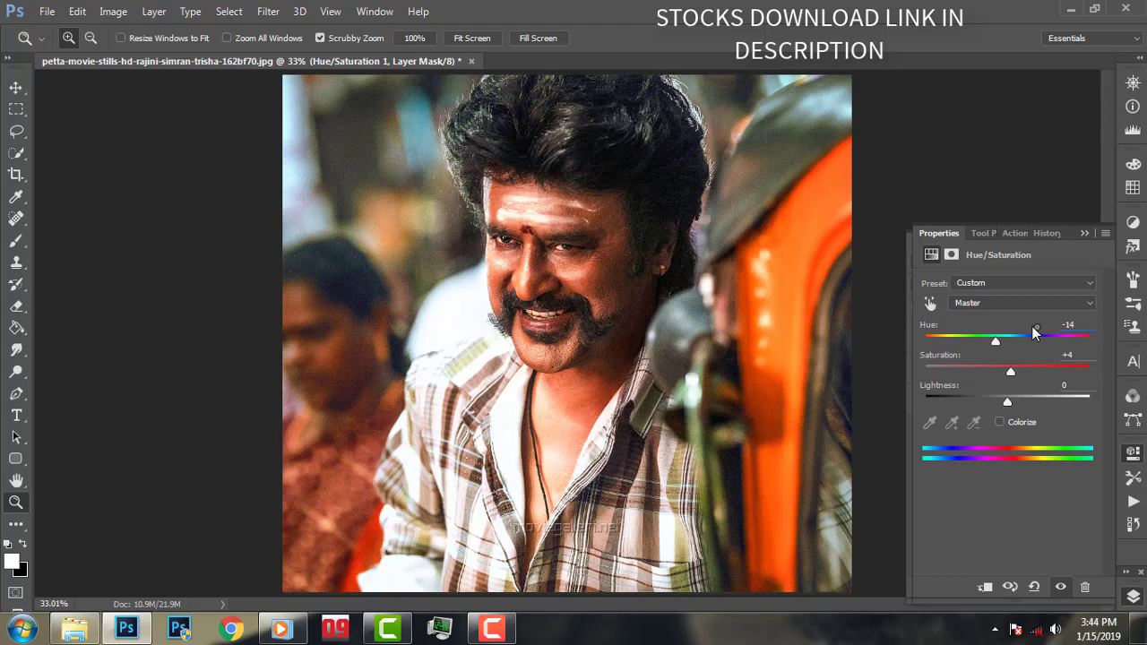
pyautogui.click(1084, 233)
pyautogui.click(1019, 587)
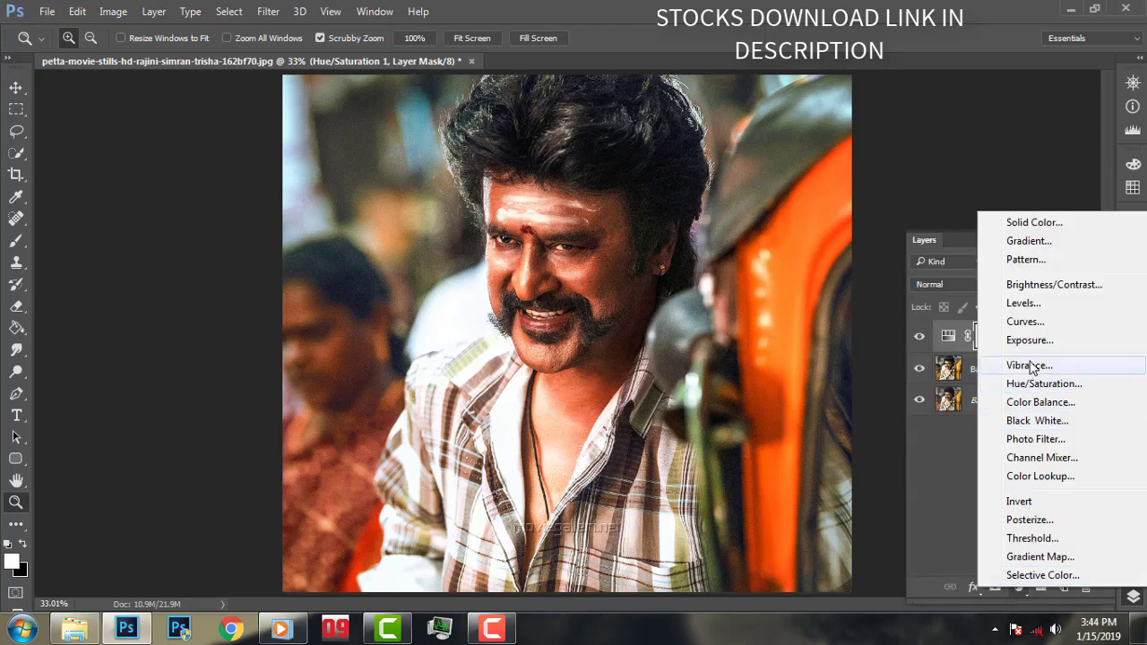
# - Add a Color Balance 1 layer pushing the midtones toward red and the shadows to Red +8
pyautogui.click(1054, 411)
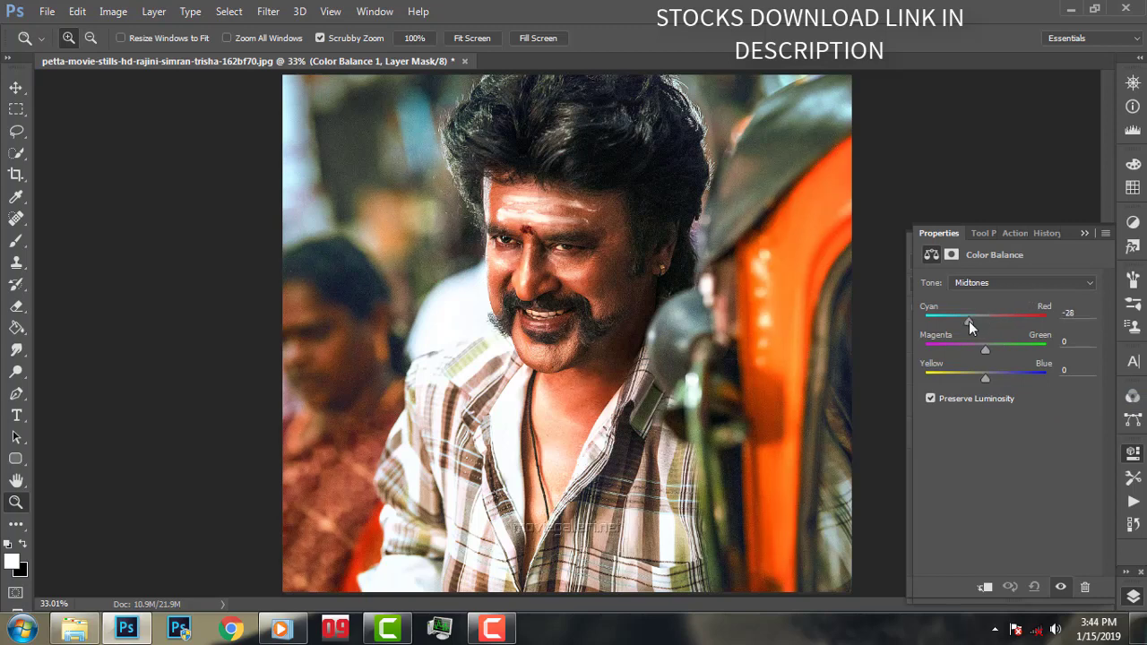
pyautogui.moveTo(970, 321)
pyautogui.mouseDown()
pyautogui.moveTo(991, 320)
pyautogui.moveTo(982, 354)
pyautogui.moveTo(993, 377)
pyautogui.mouseUp()
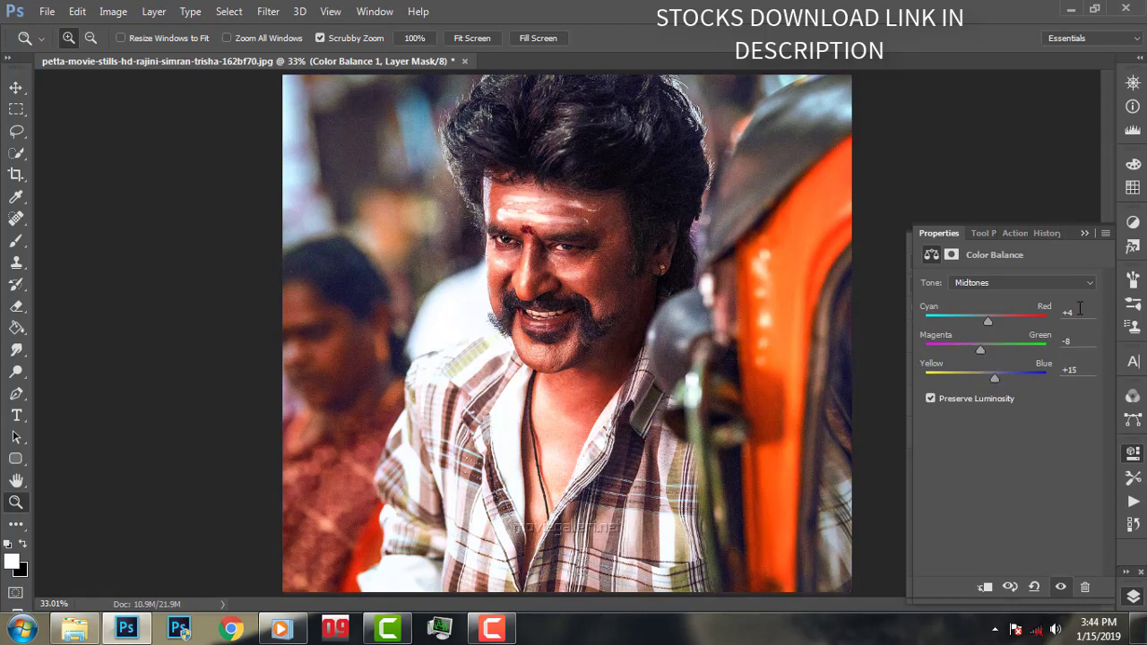
pyautogui.click(1081, 370)
pyautogui.click(979, 284)
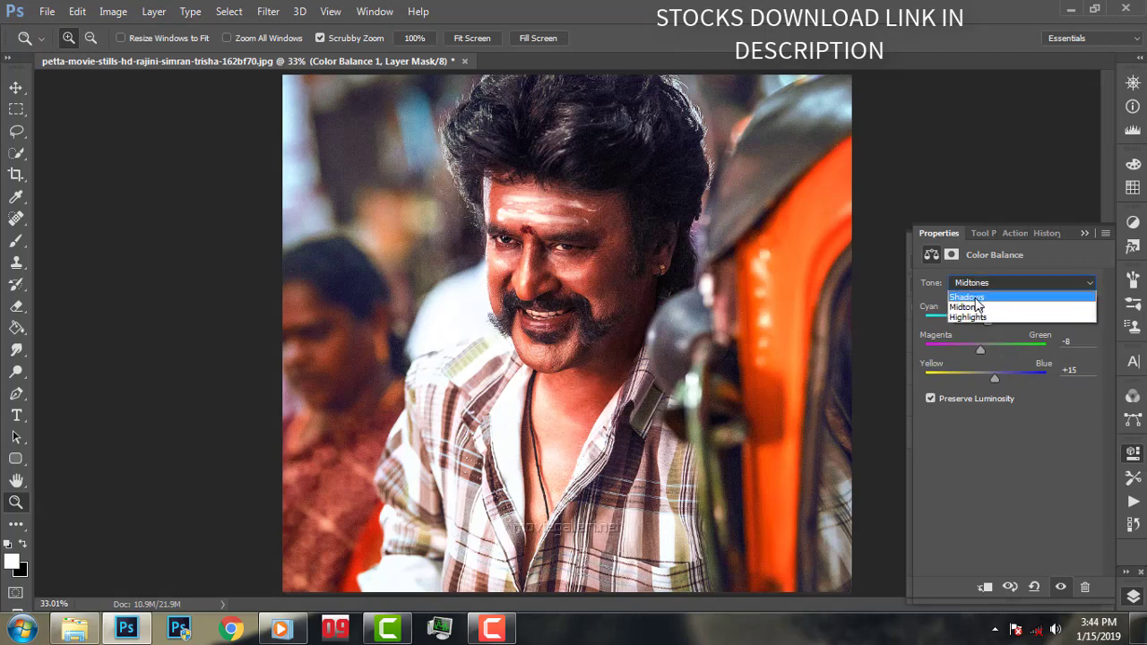
pyautogui.click(977, 297)
pyautogui.moveTo(985, 320); pyautogui.dragTo(973, 349)
pyautogui.moveTo(975, 348)
pyautogui.mouseDown()
pyautogui.moveTo(992, 347)
pyautogui.moveTo(986, 375)
pyautogui.mouseUp()
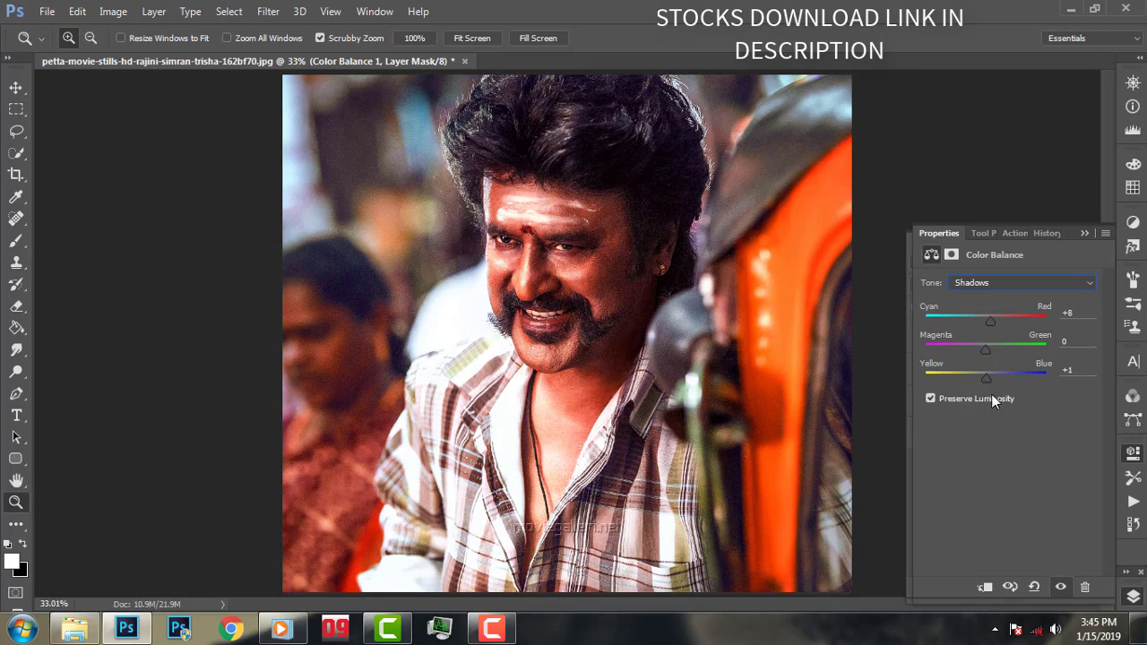
pyautogui.click(1070, 370)
pyautogui.click(1076, 313)
pyautogui.moveTo(985, 351); pyautogui.dragTo(988, 348)
# - Set the Color Balance highlights to Cyan/Red +21, Magenta/Green -7, Yellow/Blue +11
pyautogui.click(1017, 288)
pyautogui.click(980, 318)
pyautogui.moveTo(985, 320)
pyautogui.mouseDown()
pyautogui.moveTo(959, 324)
pyautogui.moveTo(1006, 323)
pyautogui.mouseUp()
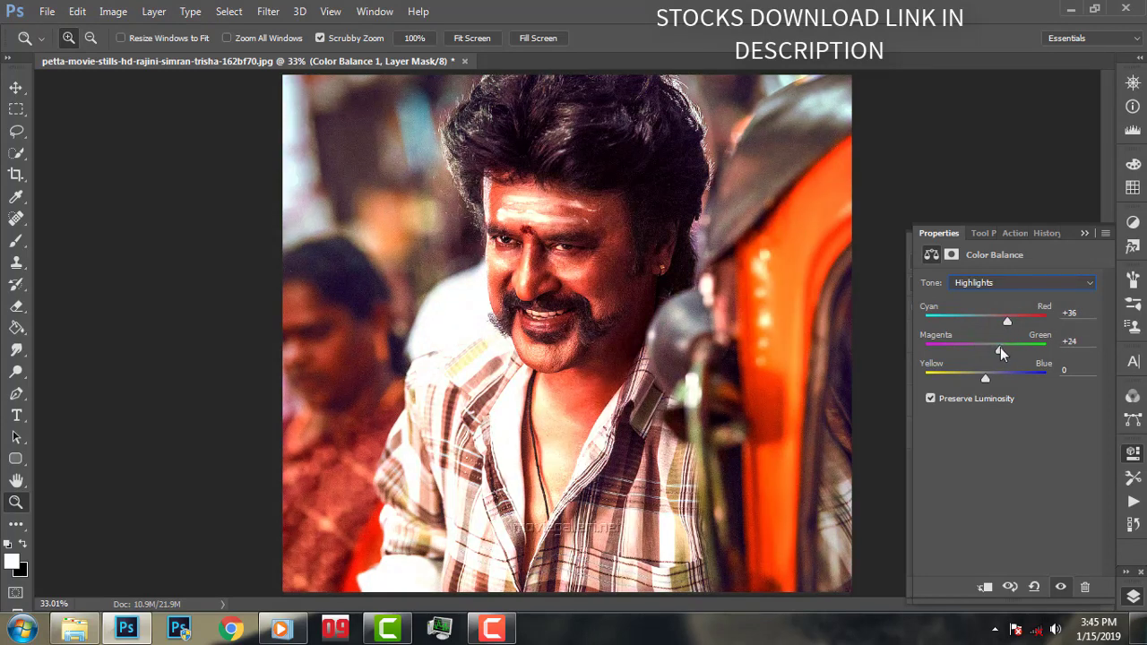
pyautogui.moveTo(1001, 351)
pyautogui.mouseDown()
pyautogui.moveTo(978, 356)
pyautogui.moveTo(993, 379)
pyautogui.mouseUp()
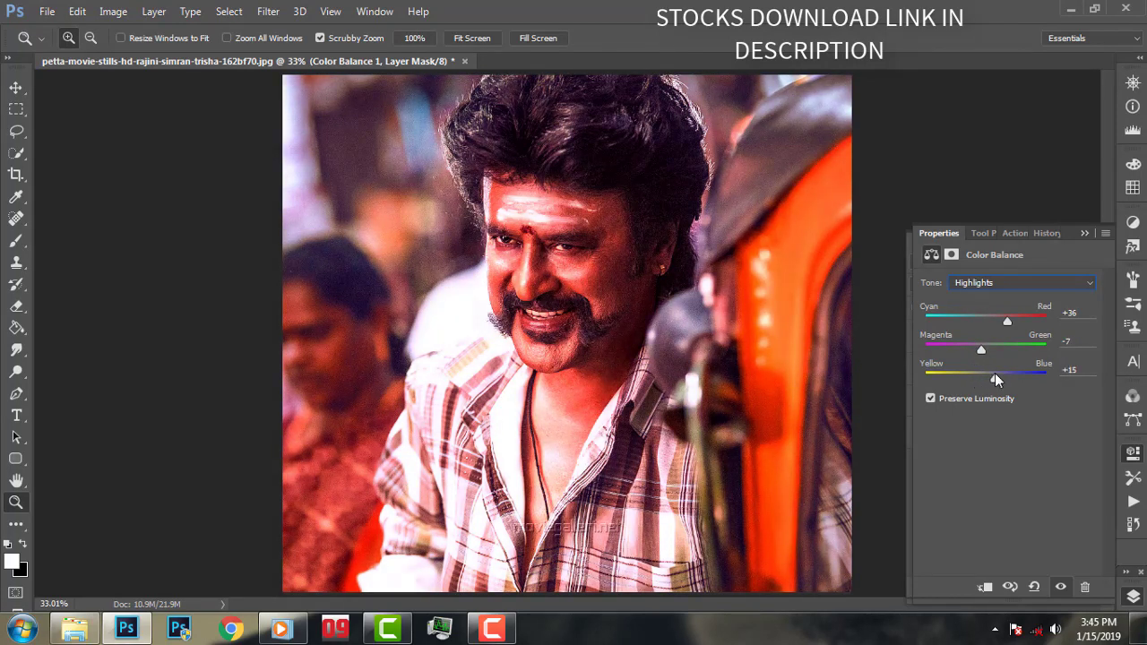
pyautogui.moveTo(1005, 320); pyautogui.dragTo(999, 322)
pyautogui.moveTo(999, 323)
pyautogui.mouseDown()
pyautogui.moveTo(986, 323)
pyautogui.moveTo(1001, 324)
pyautogui.mouseUp()
# - Toggle Color Balance 1 and Hue/Saturation 1 off and on to compare against the original
pyautogui.click(1075, 314)
pyautogui.click(1066, 343)
pyautogui.click(1084, 233)
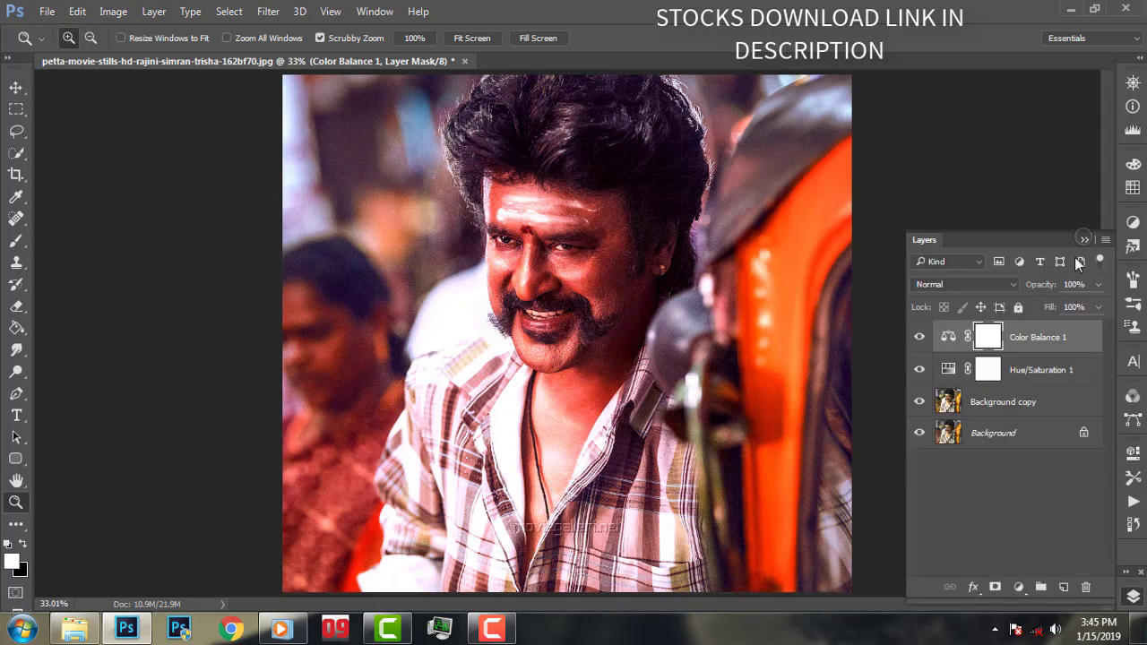
pyautogui.click(919, 337)
pyautogui.click(918, 367)
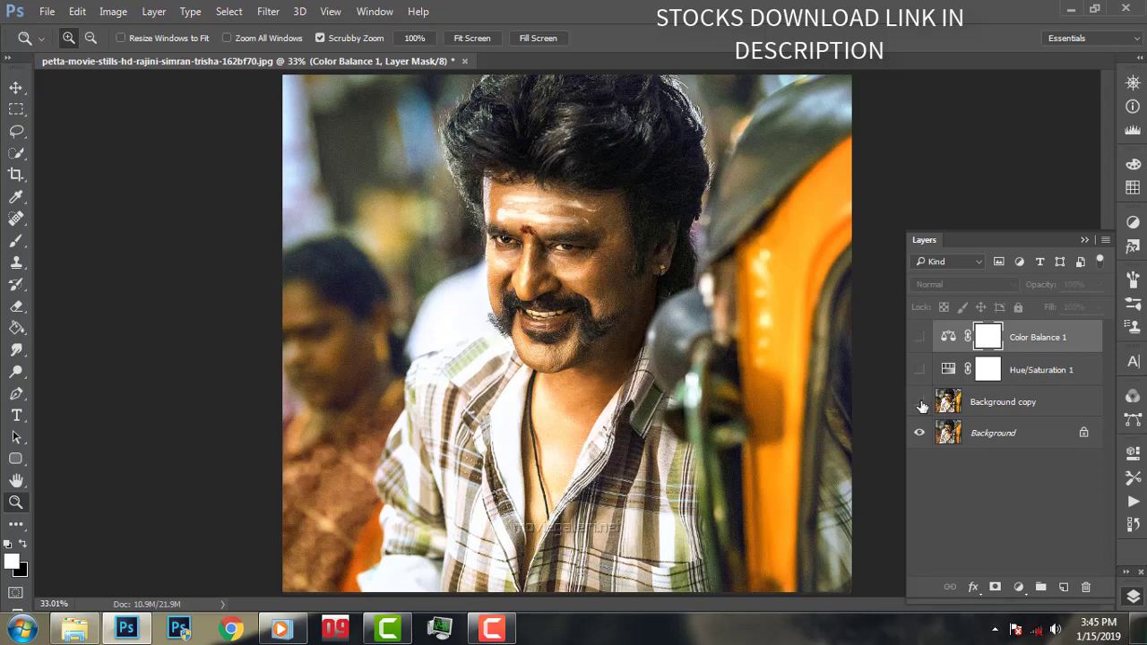
pyautogui.click(919, 402)
pyautogui.click(919, 369)
pyautogui.click(919, 337)
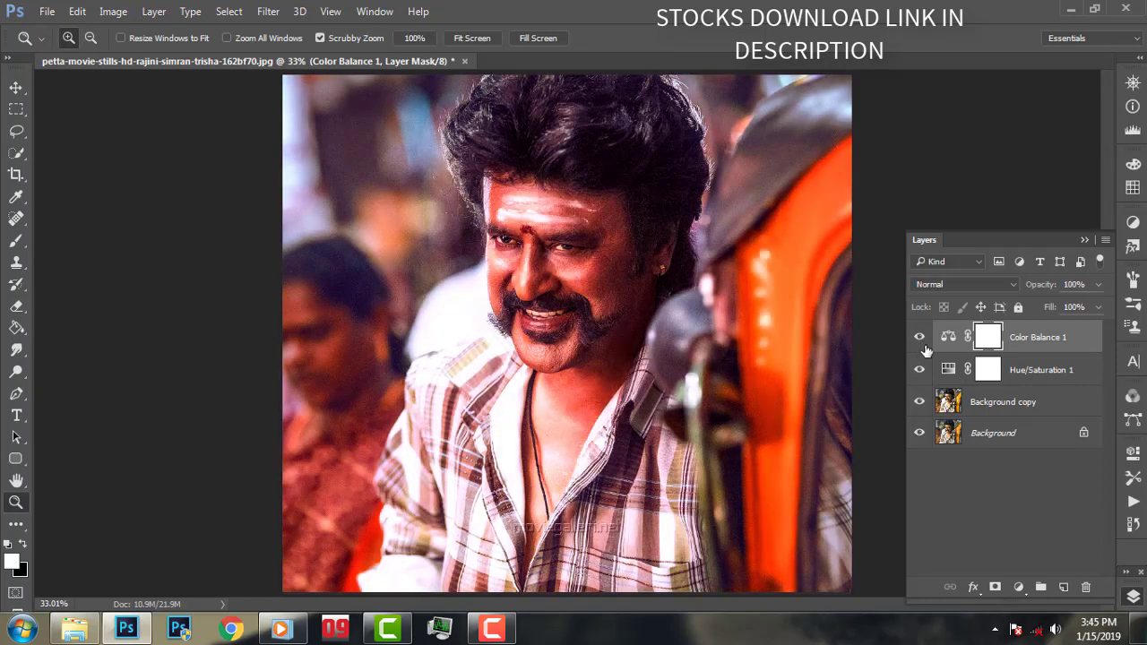
pyautogui.click(918, 337)
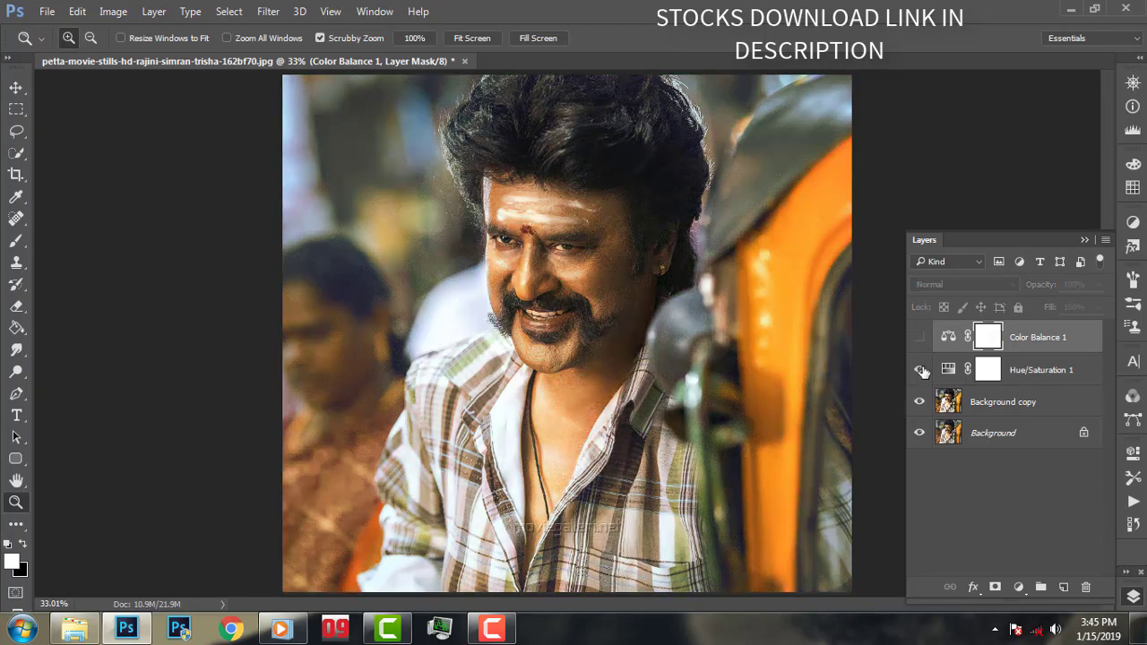
pyautogui.click(920, 337)
pyautogui.moveTo(920, 337)
pyautogui.mouseDown()
pyautogui.moveTo(925, 402)
pyautogui.moveTo(920, 337)
pyautogui.mouseUp()
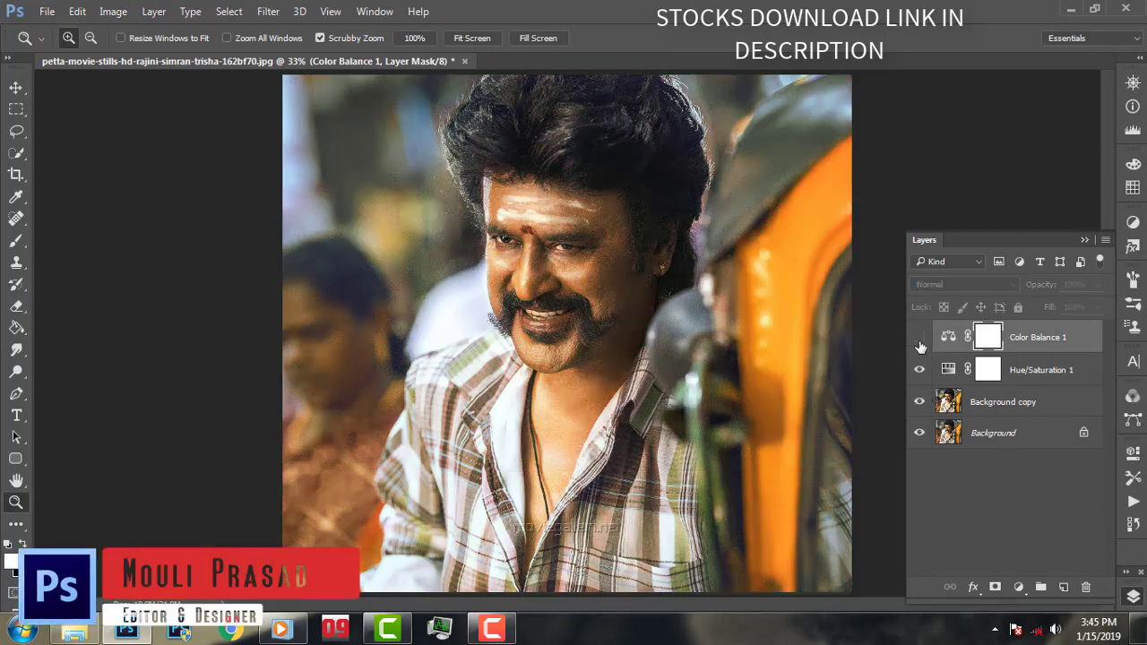
# - Merge the graded image into a new Layer 1 with Apply Image, hide the adjustments, and add empty Layer 2
pyautogui.click(1067, 587)
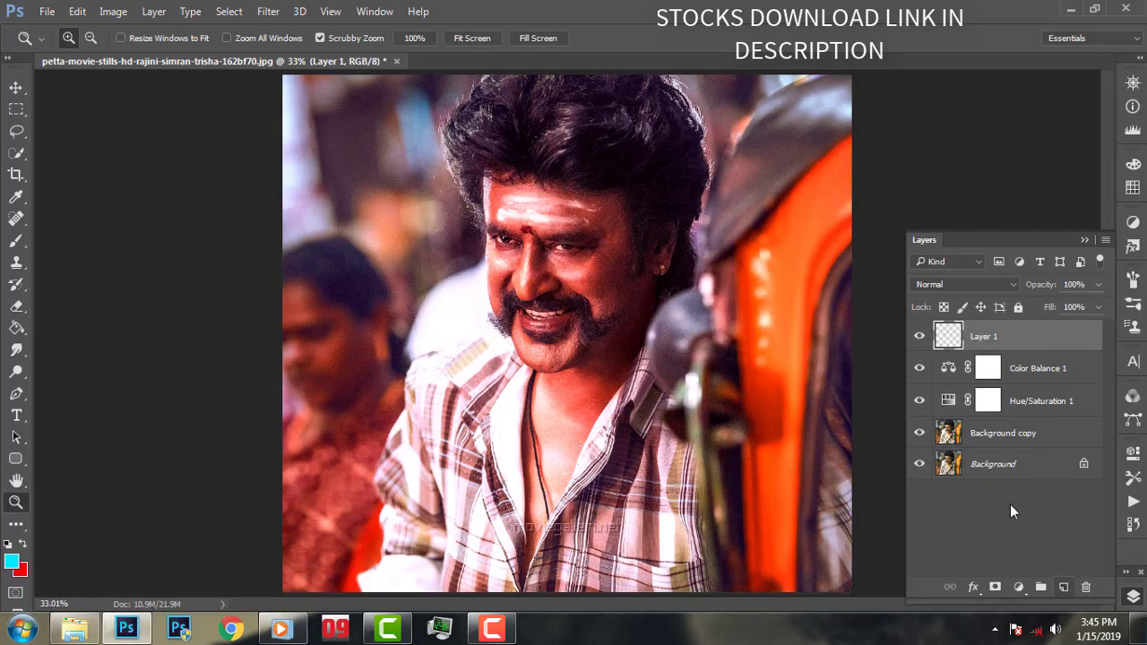
pyautogui.click(113, 10)
pyautogui.click(162, 252)
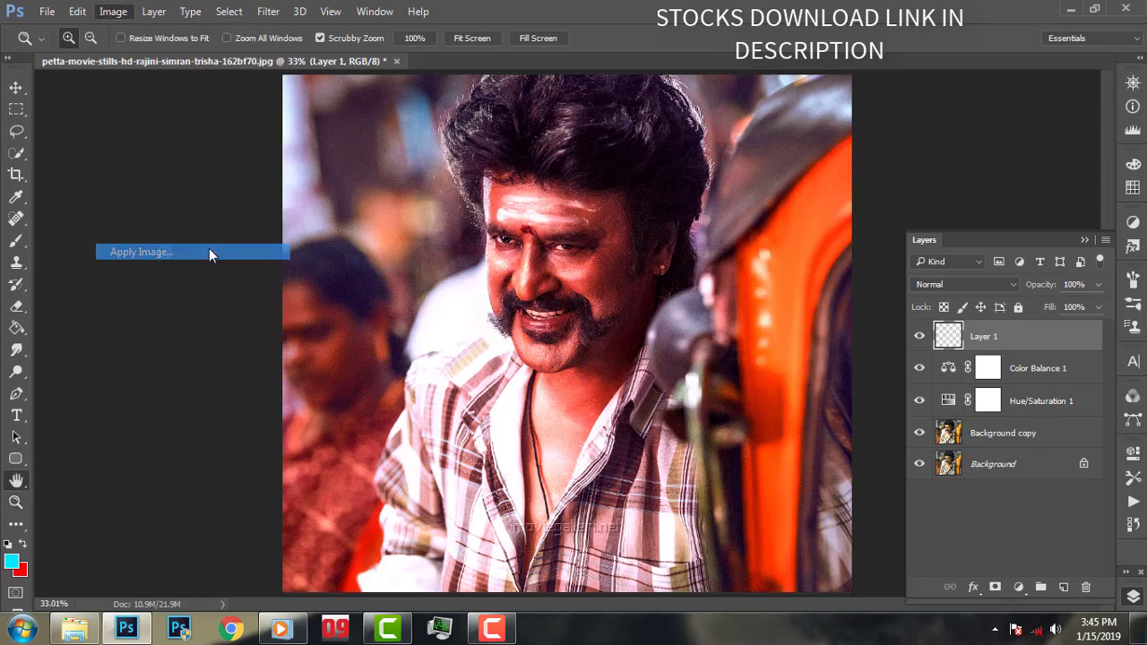
pyautogui.click(723, 174)
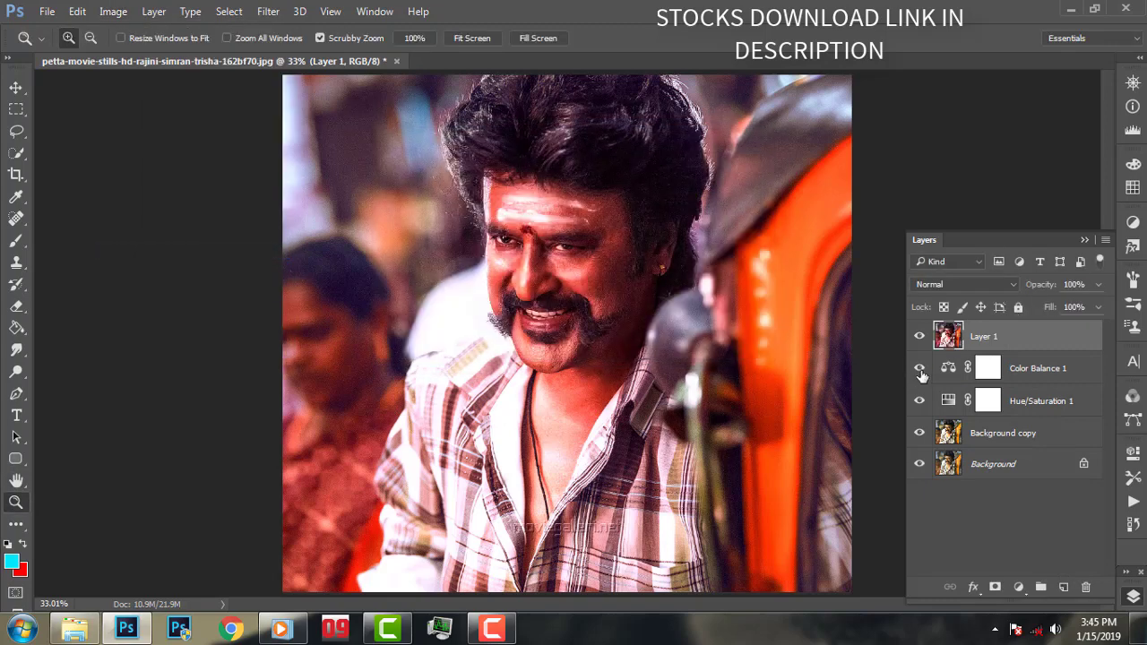
pyautogui.moveTo(920, 372); pyautogui.dragTo(920, 420)
pyautogui.click(920, 338)
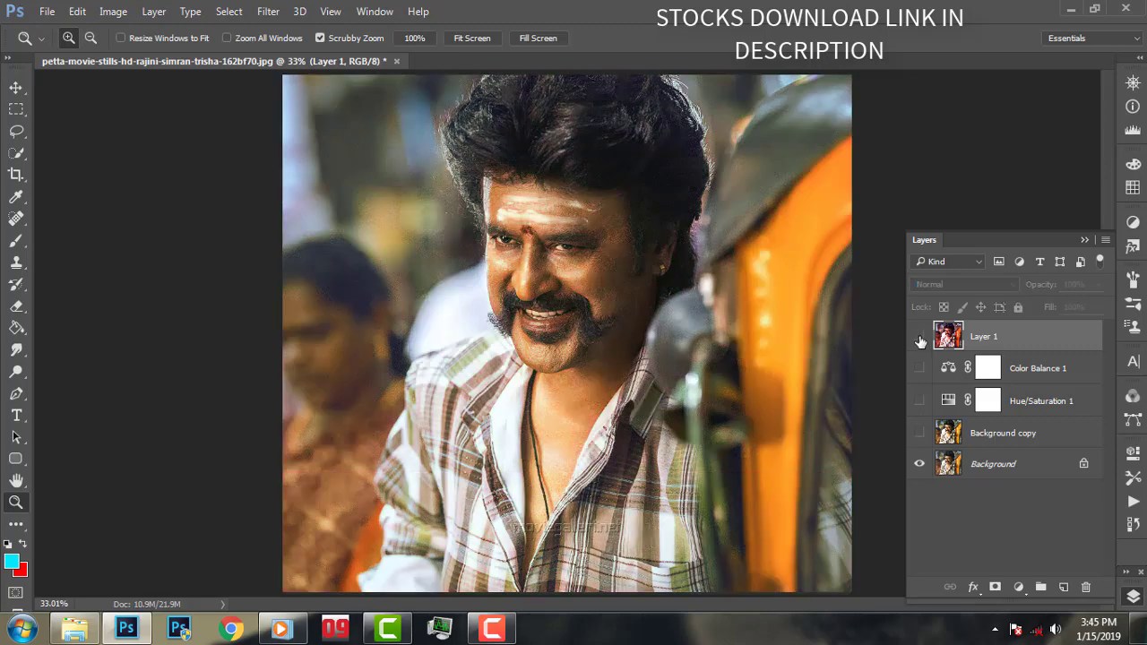
pyautogui.click(1065, 588)
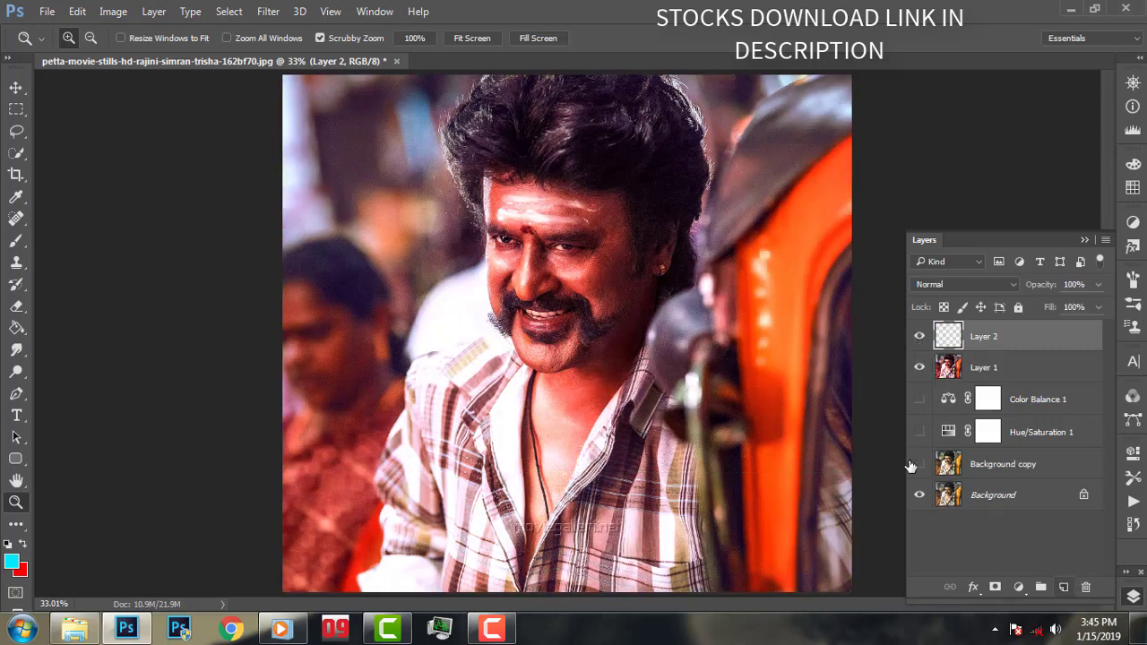
# - Paint cyan over the left background on Layer 2 and set its blend mode to Overlay
pyautogui.click(16, 240)
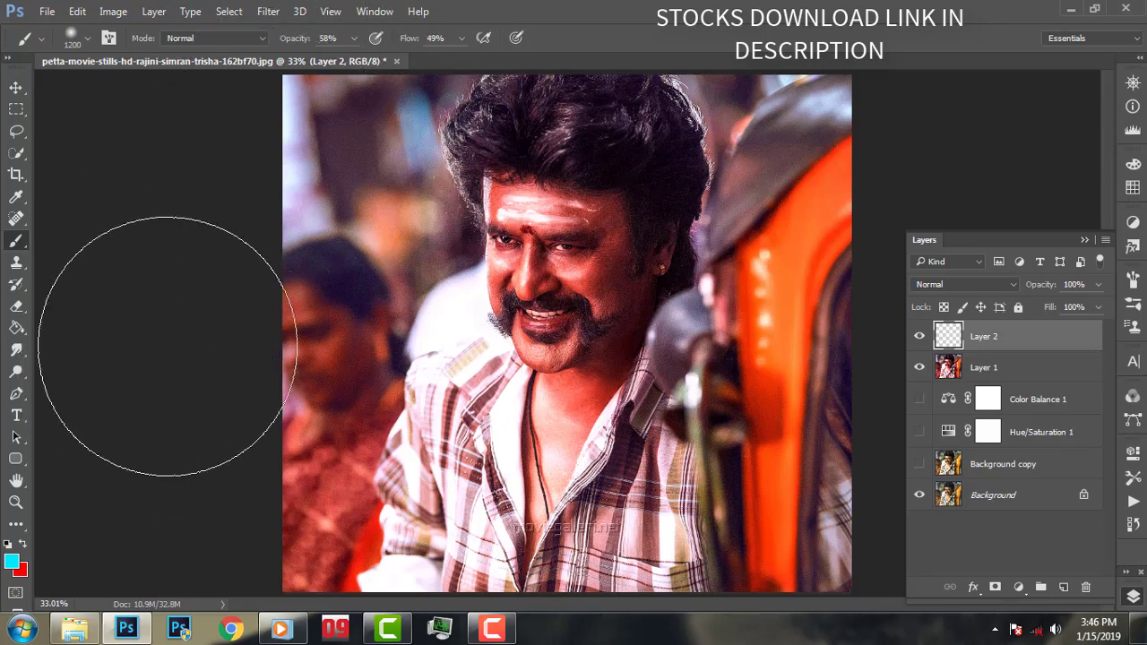
pyautogui.moveTo(282, 143); pyautogui.dragTo(269, 260)
pyautogui.moveTo(282, 611)
pyautogui.mouseDown()
pyautogui.moveTo(308, 154)
pyautogui.moveTo(307, 511)
pyautogui.moveTo(347, 218)
pyautogui.mouseUp()
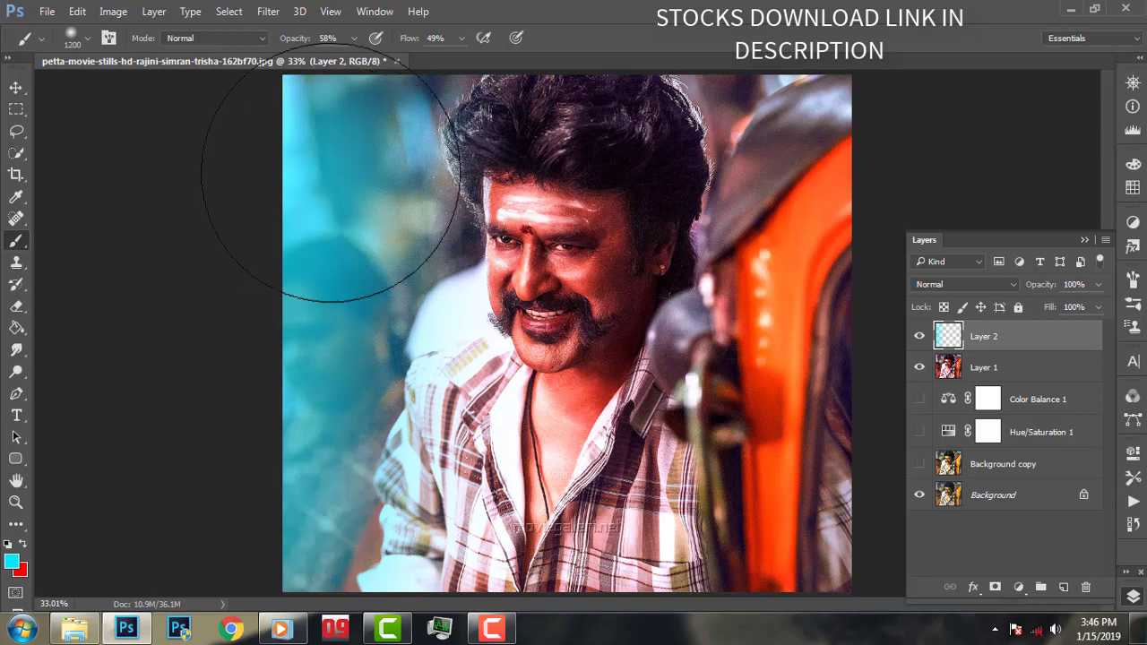
pyautogui.moveTo(302, 359); pyautogui.dragTo(309, 501)
pyautogui.moveTo(344, 203); pyautogui.dragTo(341, 430)
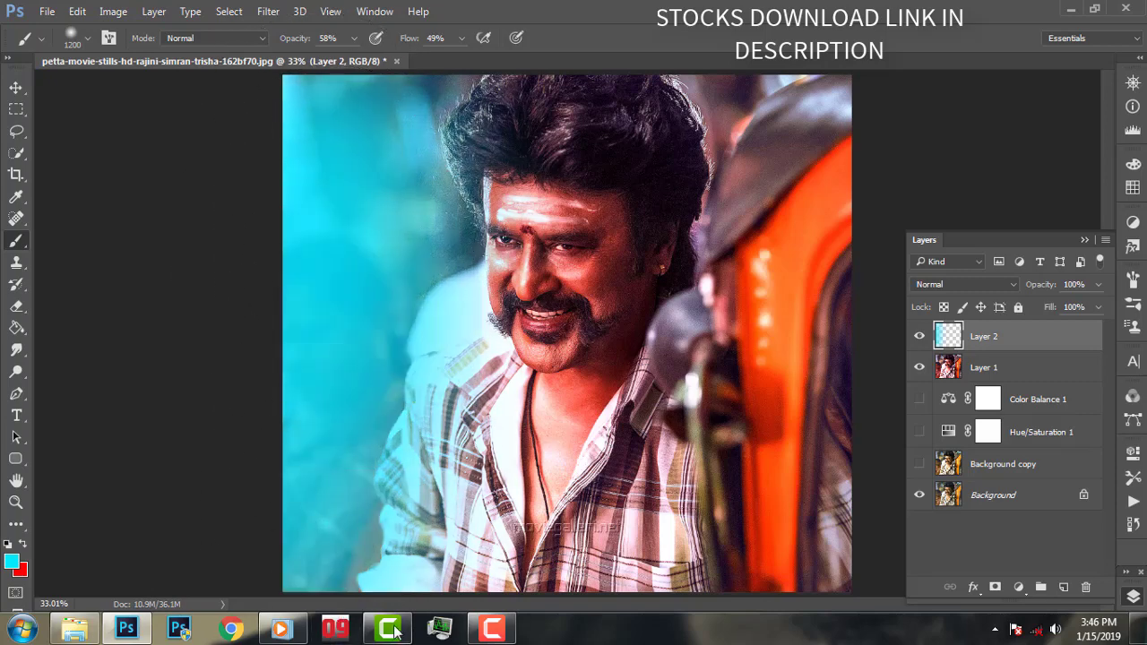
pyautogui.click(991, 283)
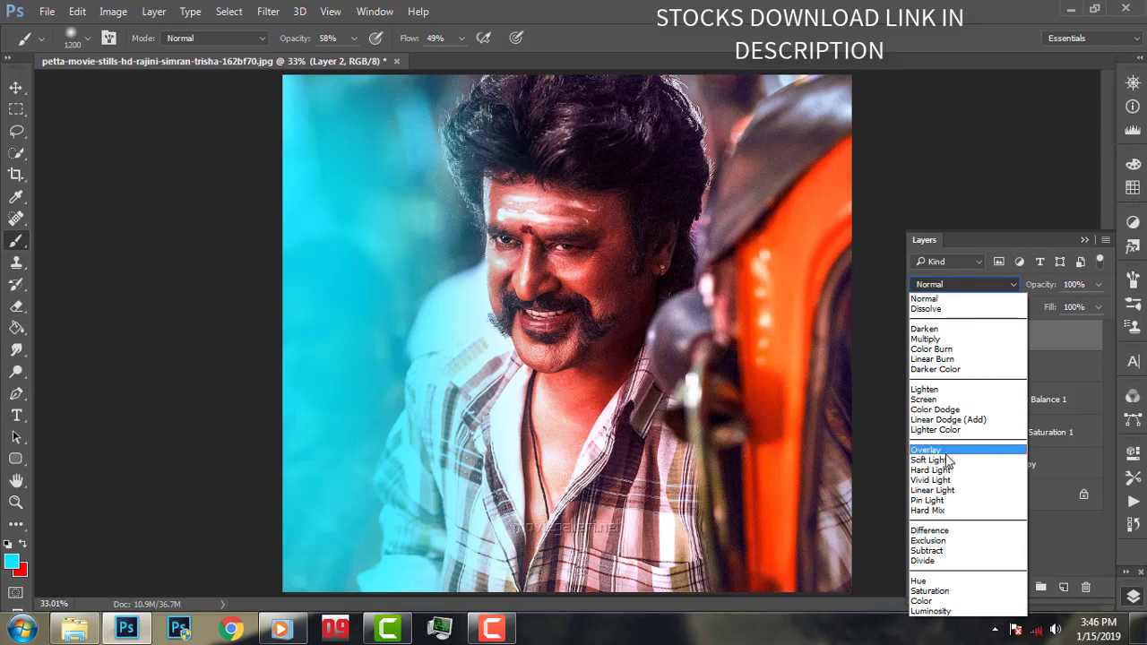
pyautogui.click(946, 449)
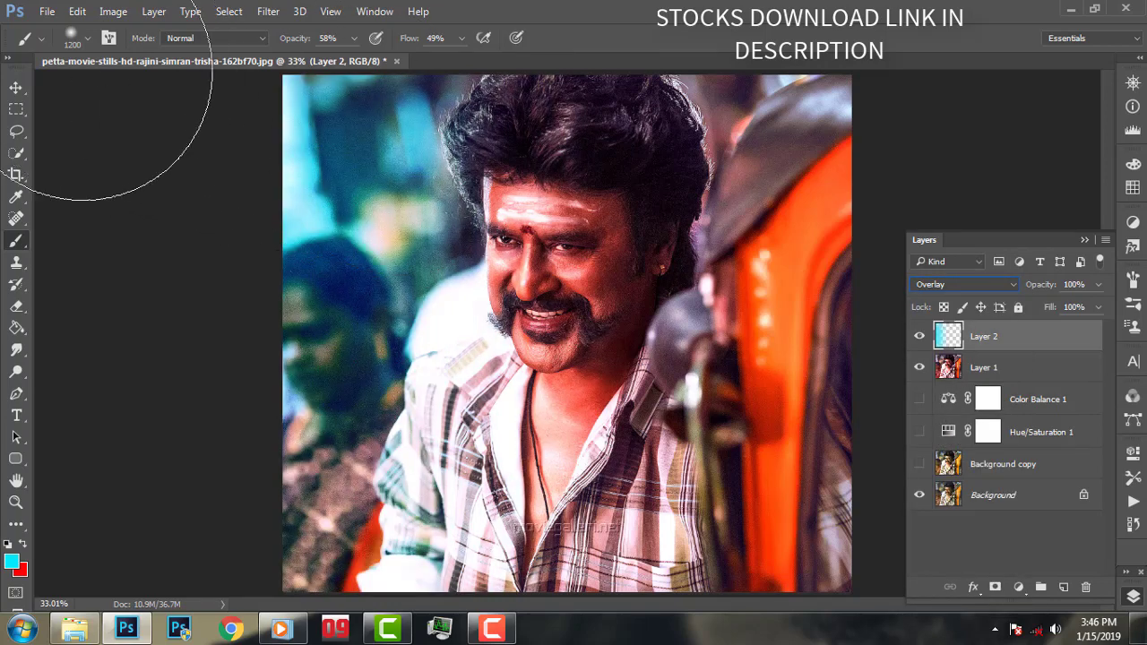
# - Shift Layer 2's hue +180 to turn the wash red, then add an empty Layer 3
pyautogui.click(16, 86)
pyautogui.click(113, 10)
pyautogui.moveTo(138, 54)
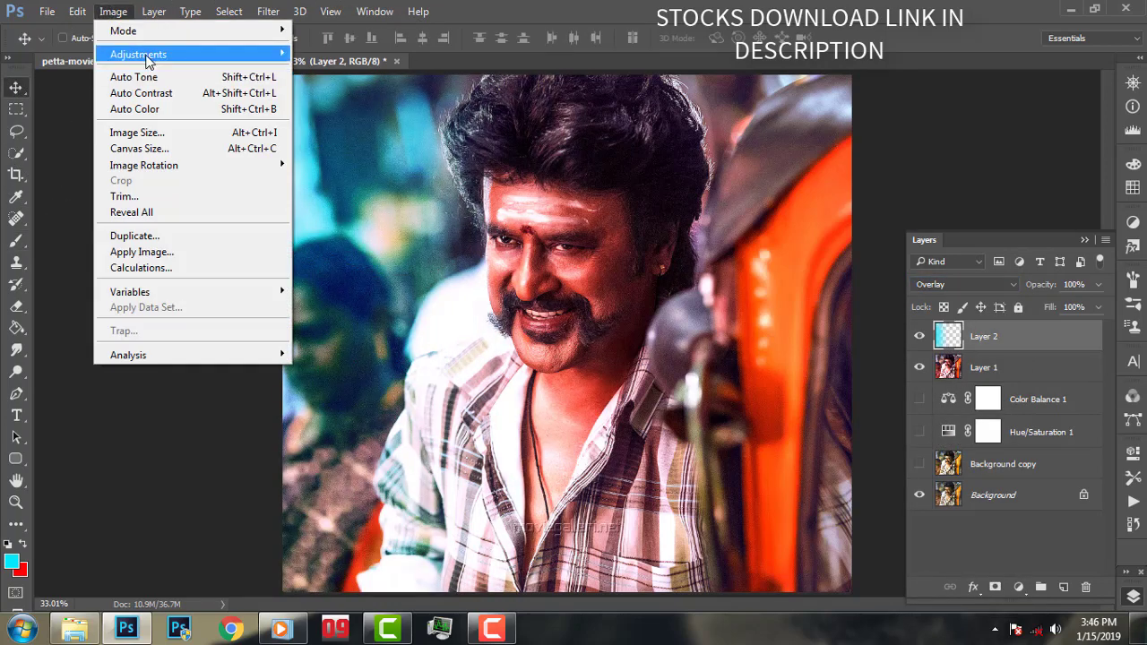
pyautogui.click(361, 141)
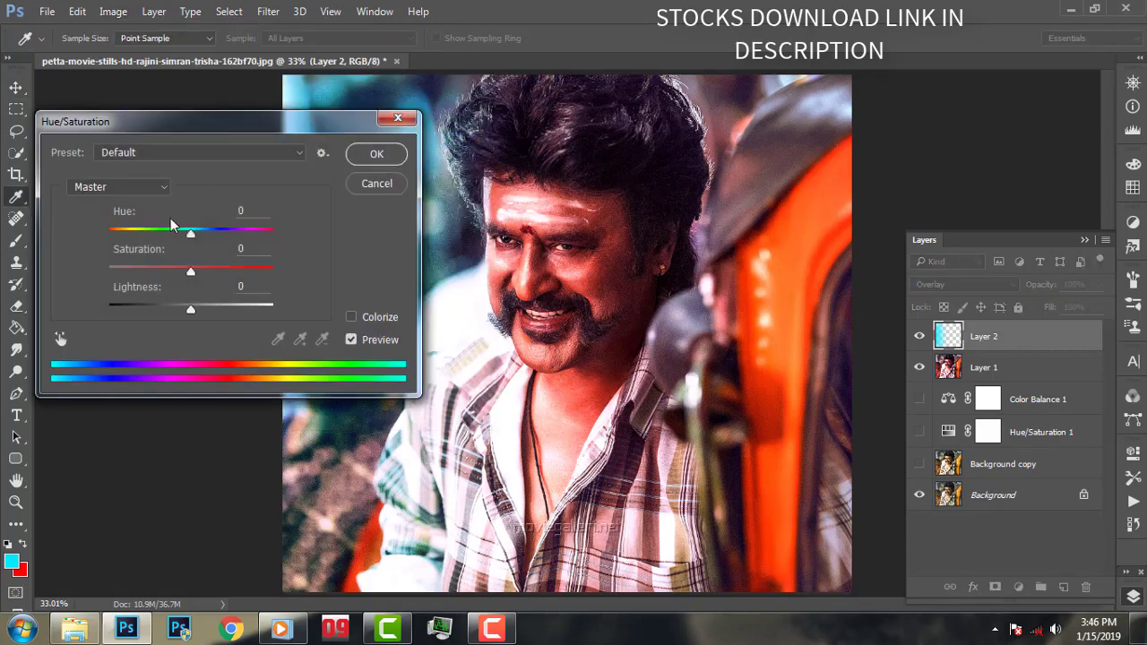
pyautogui.moveTo(227, 232); pyautogui.dragTo(285, 198)
pyautogui.moveTo(272, 130); pyautogui.dragTo(913, 157)
pyautogui.click(1018, 182)
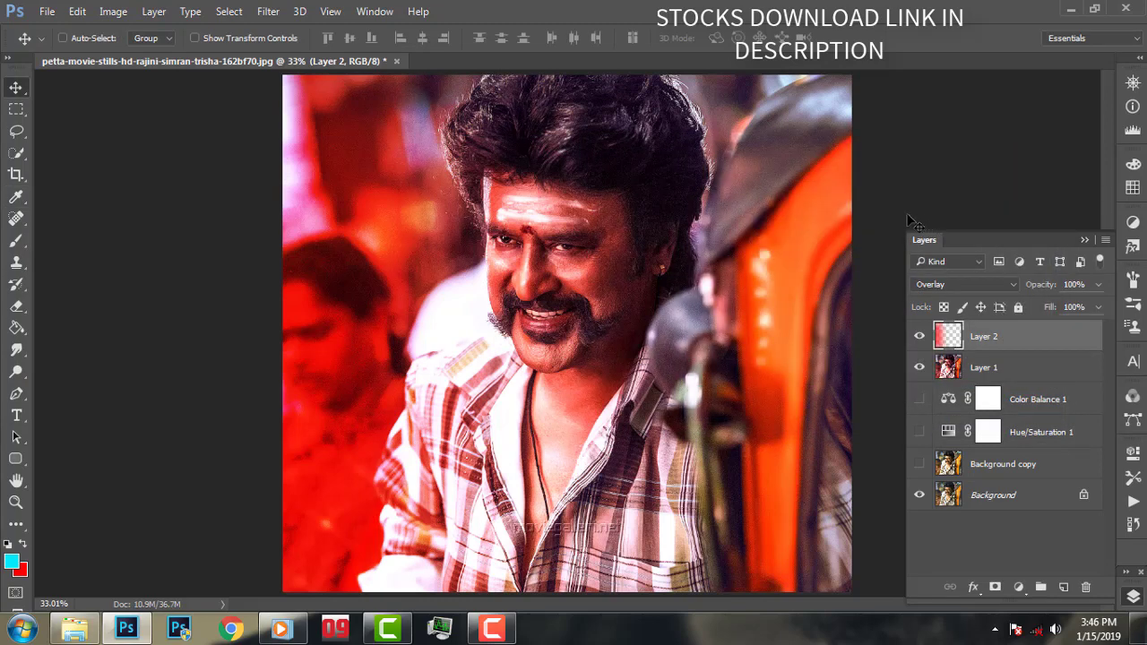
pyautogui.click(1065, 586)
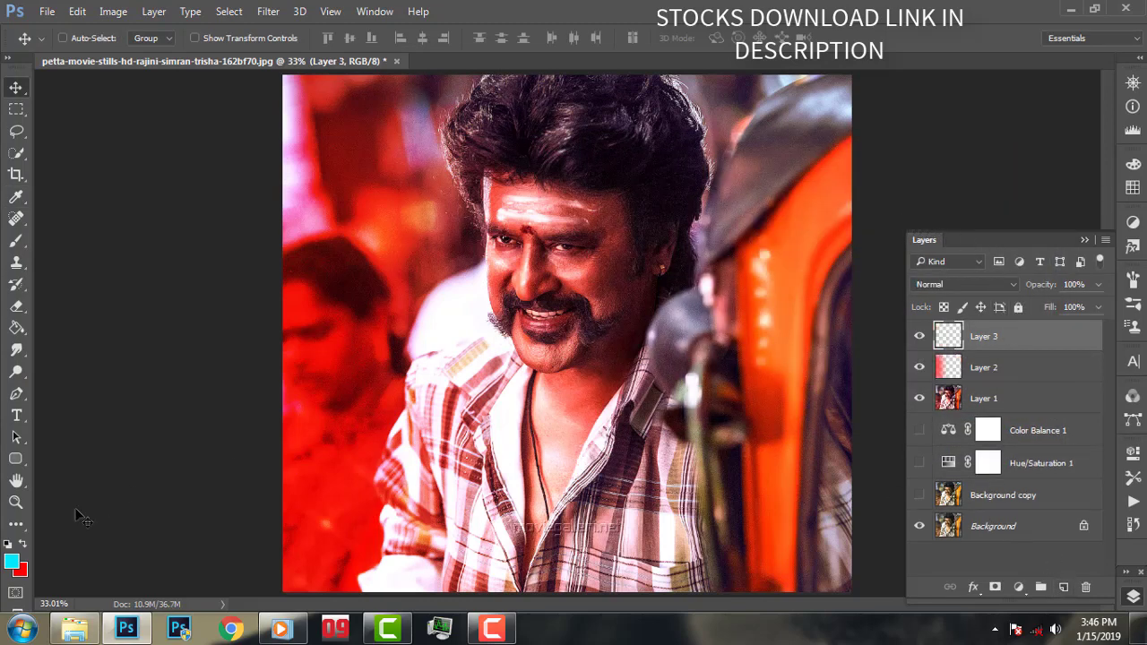
# - Paint cyan over the orange vehicle on Layer 3 and set the layer to Overlay
pyautogui.click(16, 241)
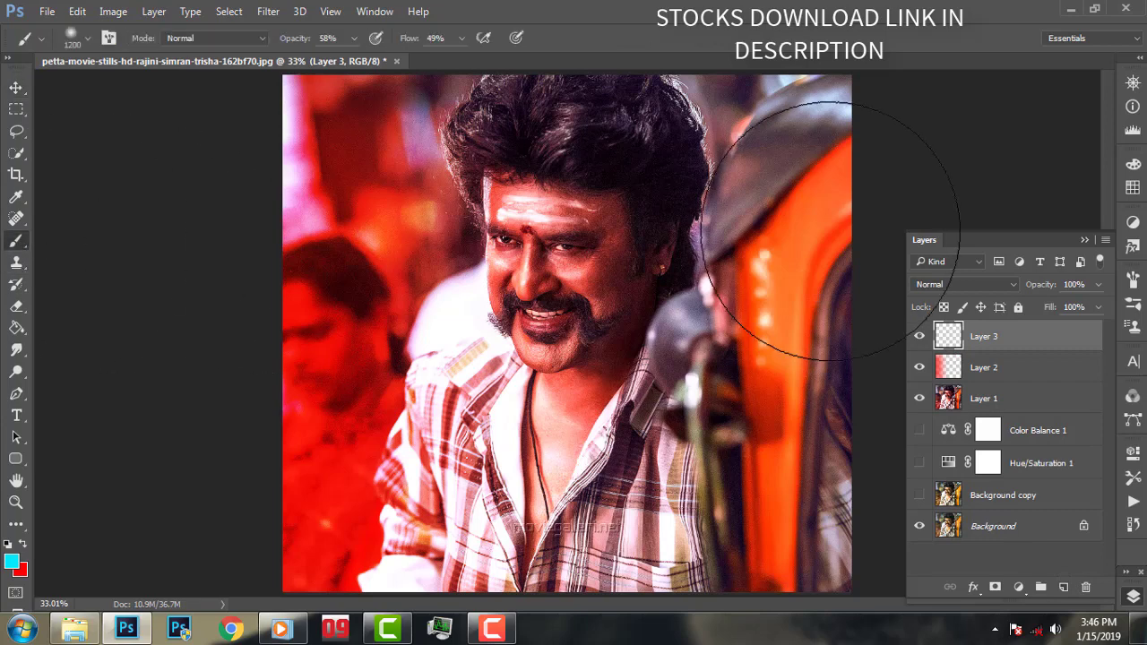
pyautogui.moveTo(798, 179)
pyautogui.mouseDown()
pyautogui.moveTo(768, 589)
pyautogui.moveTo(825, 166)
pyautogui.moveTo(556, 466)
pyautogui.moveTo(754, 233)
pyautogui.moveTo(794, 153)
pyautogui.moveTo(735, 502)
pyautogui.mouseUp()
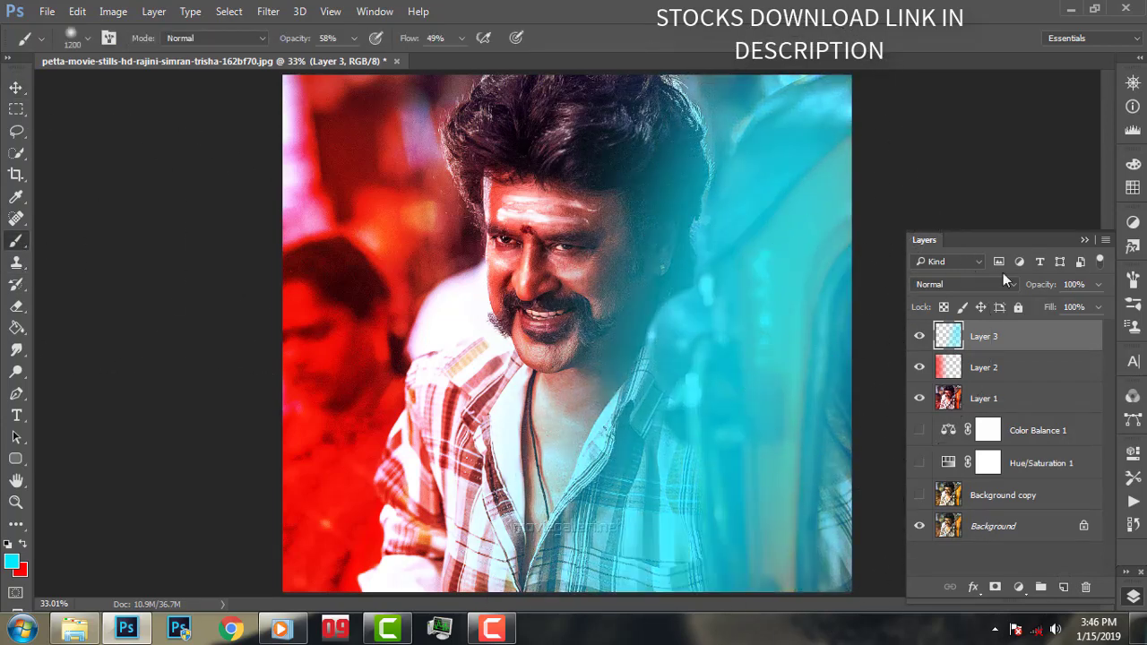
pyautogui.click(994, 284)
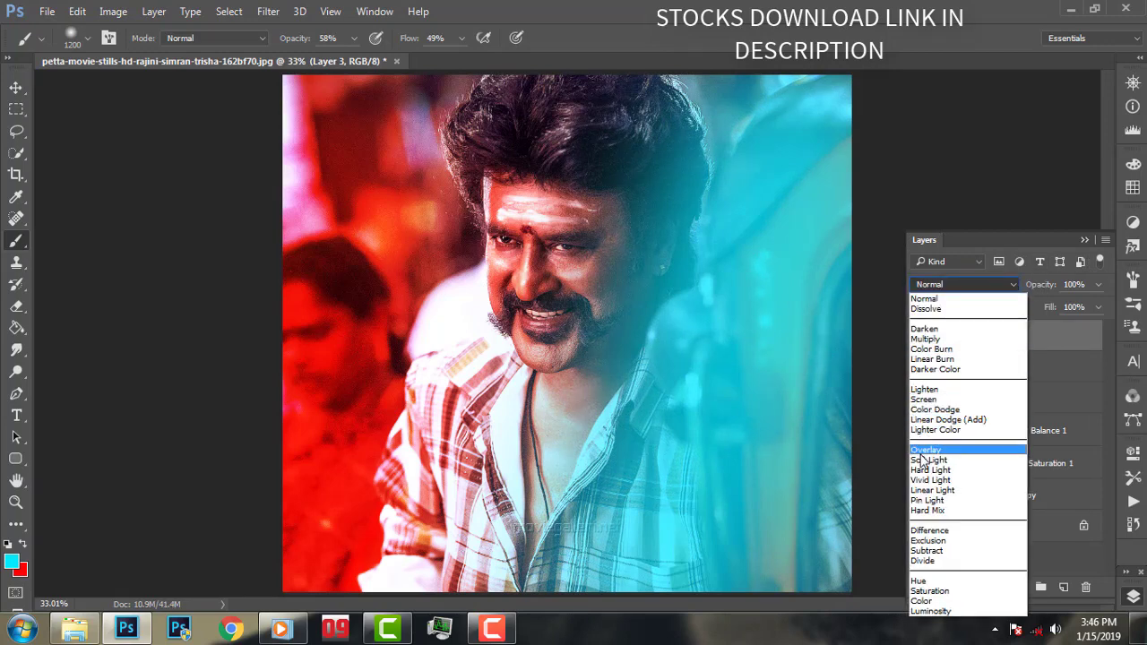
pyautogui.click(924, 455)
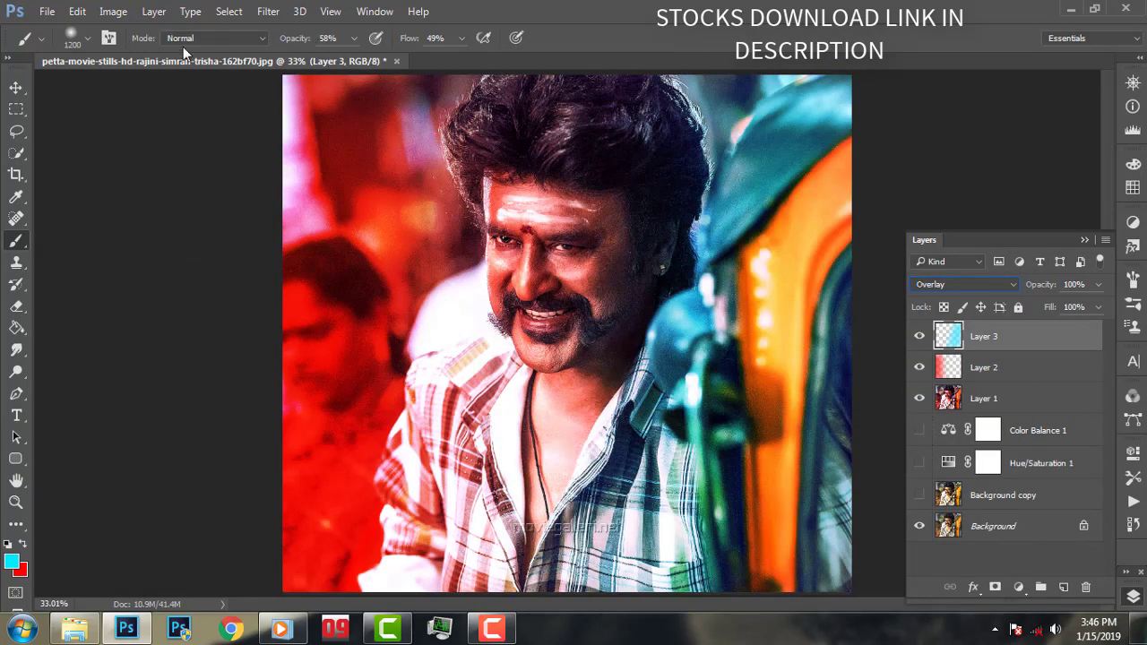
# - Shift the wash's hue toward blue with lower saturation, then add a new empty layer
pyautogui.click(117, 13)
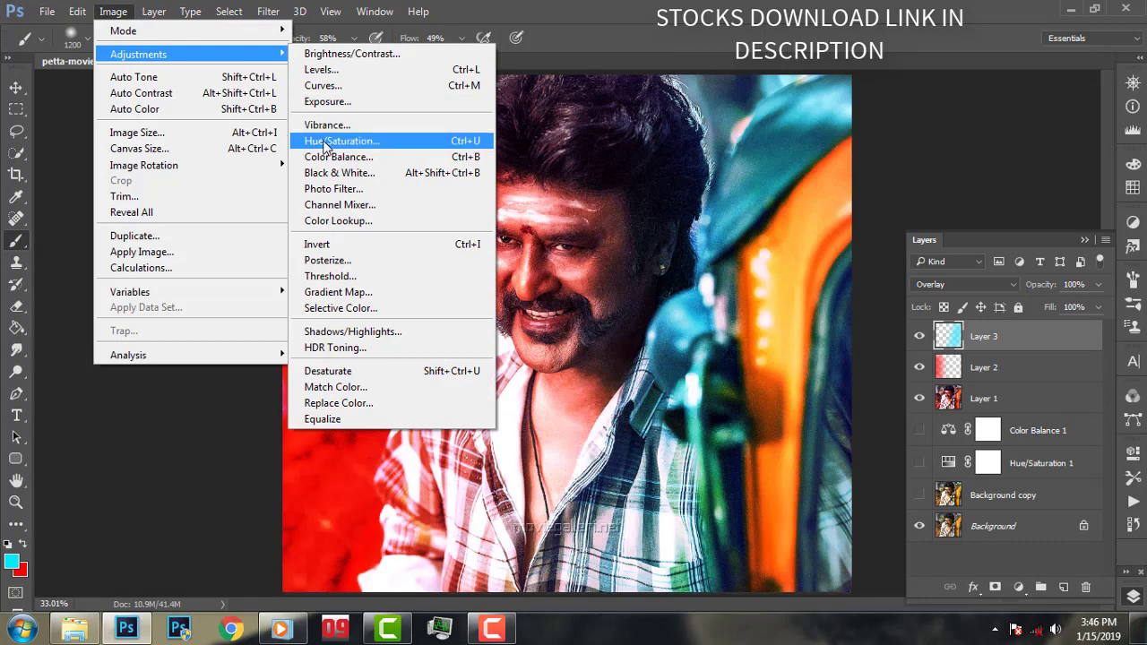
pyautogui.click(324, 139)
pyautogui.moveTo(744, 154); pyautogui.dragTo(343, 160)
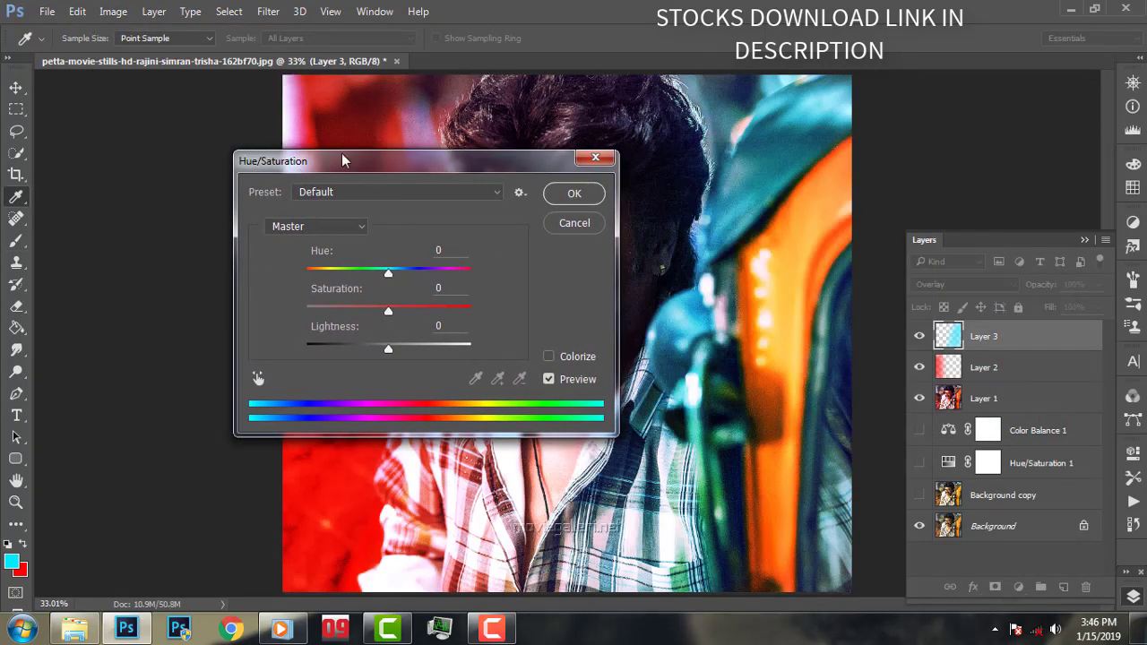
pyautogui.moveTo(311, 273); pyautogui.dragTo(417, 284)
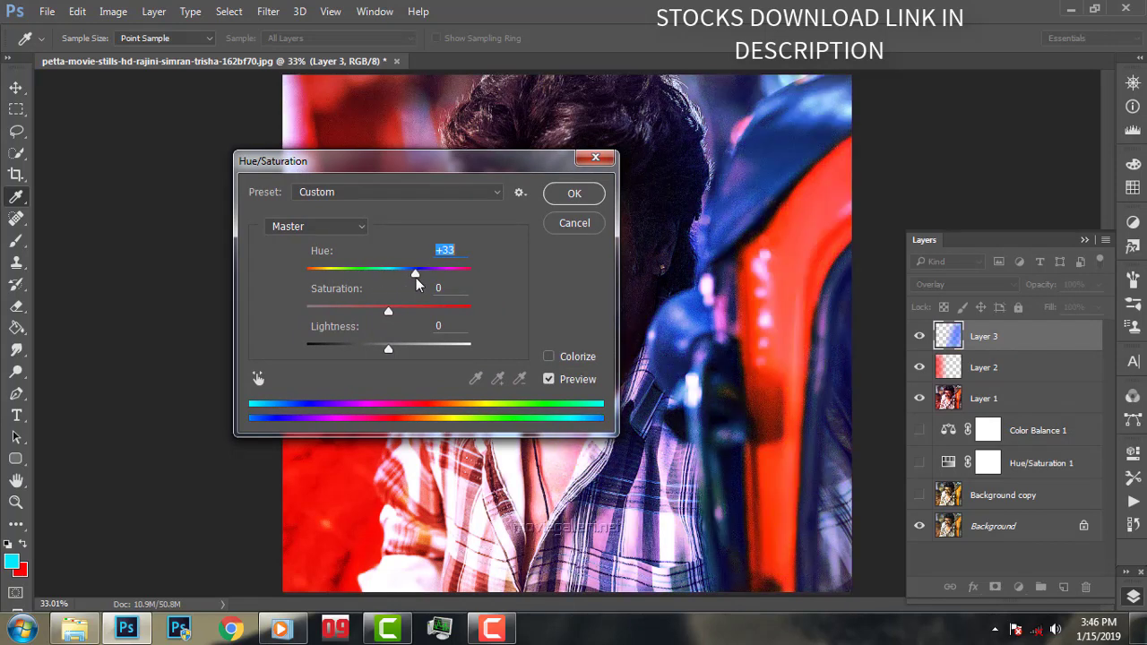
pyautogui.moveTo(363, 178); pyautogui.dragTo(180, 208)
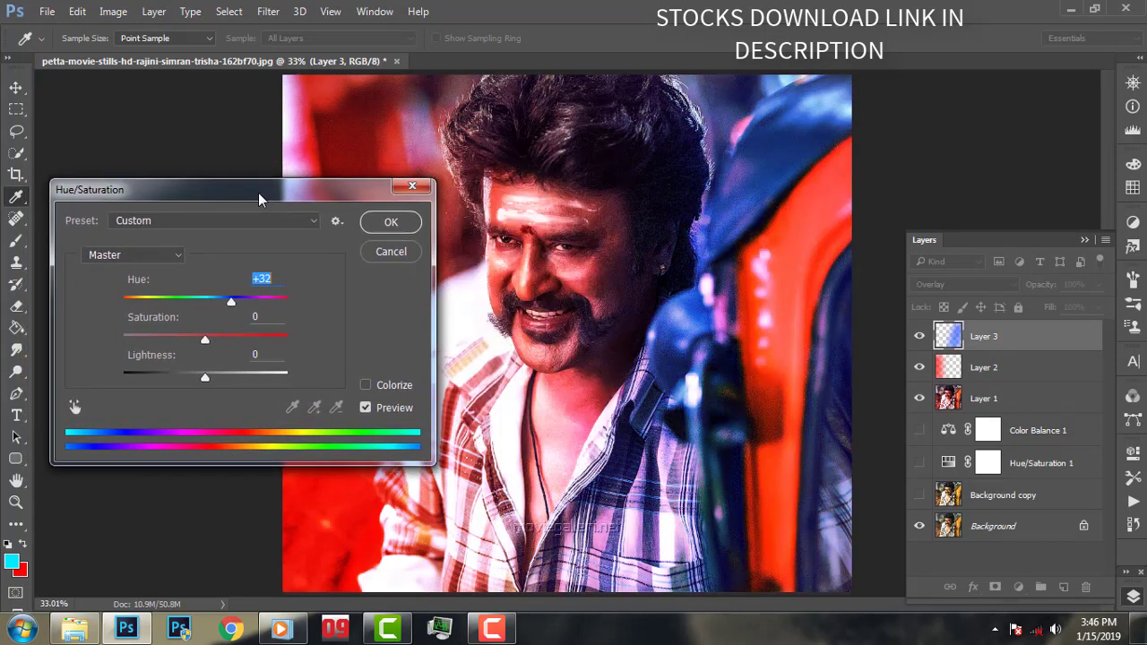
pyautogui.moveTo(226, 299)
pyautogui.mouseDown()
pyautogui.moveTo(241, 300)
pyautogui.moveTo(229, 301)
pyautogui.mouseUp()
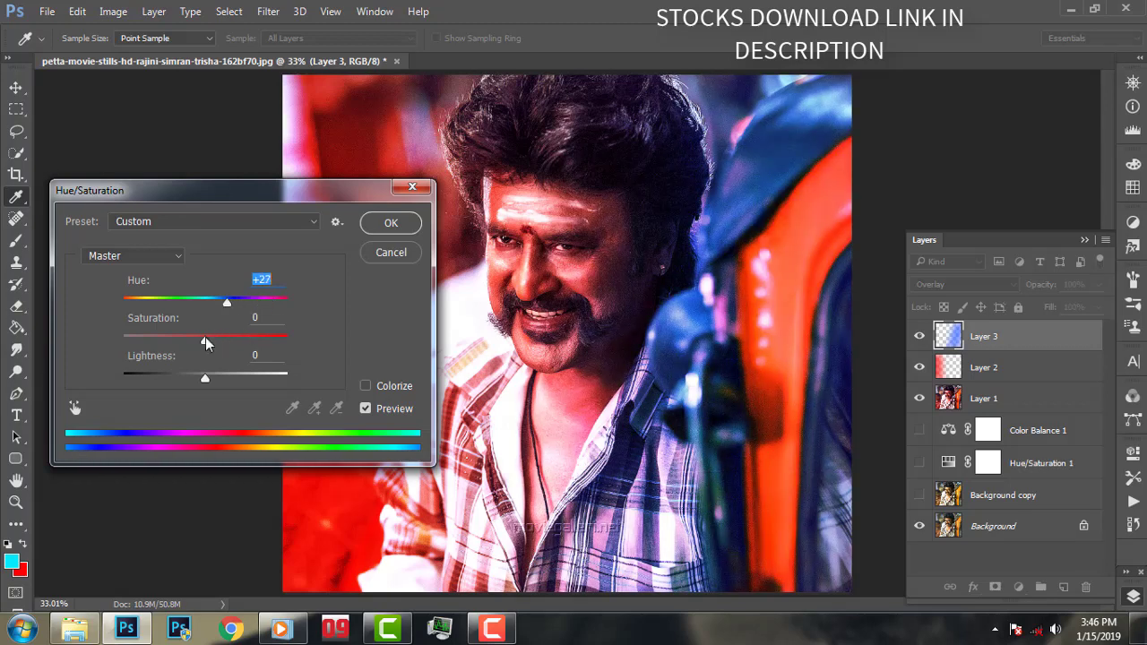
pyautogui.moveTo(206, 338)
pyautogui.mouseDown()
pyautogui.moveTo(167, 337)
pyautogui.moveTo(209, 343)
pyautogui.mouseUp()
pyautogui.click(391, 224)
pyautogui.press('b')
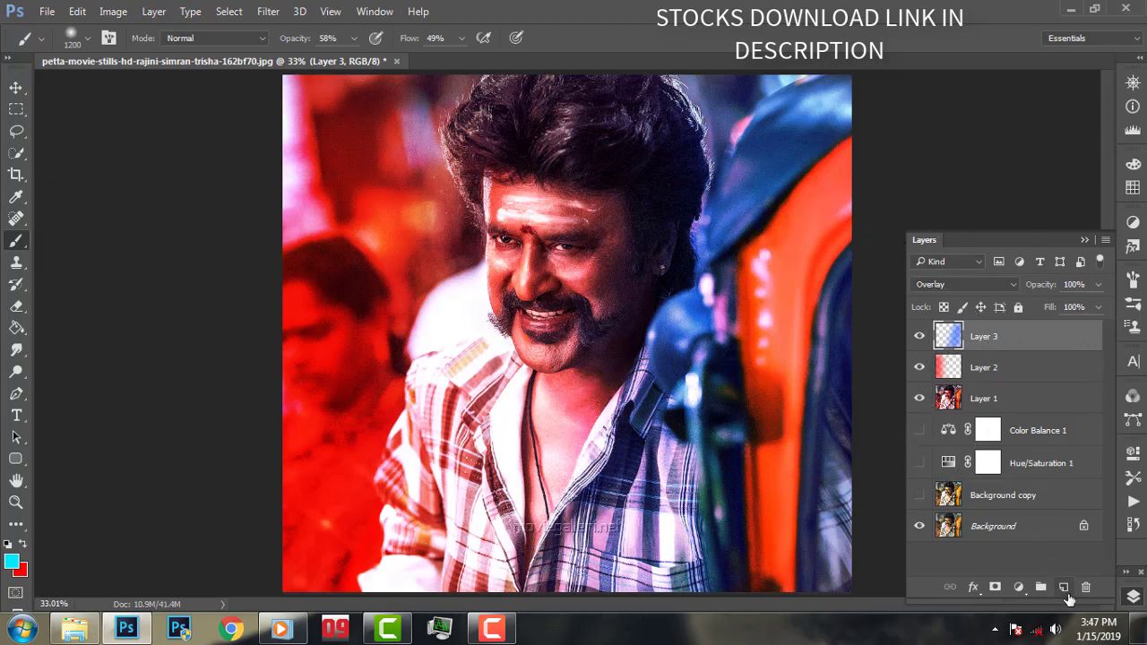
pyautogui.click(1065, 591)
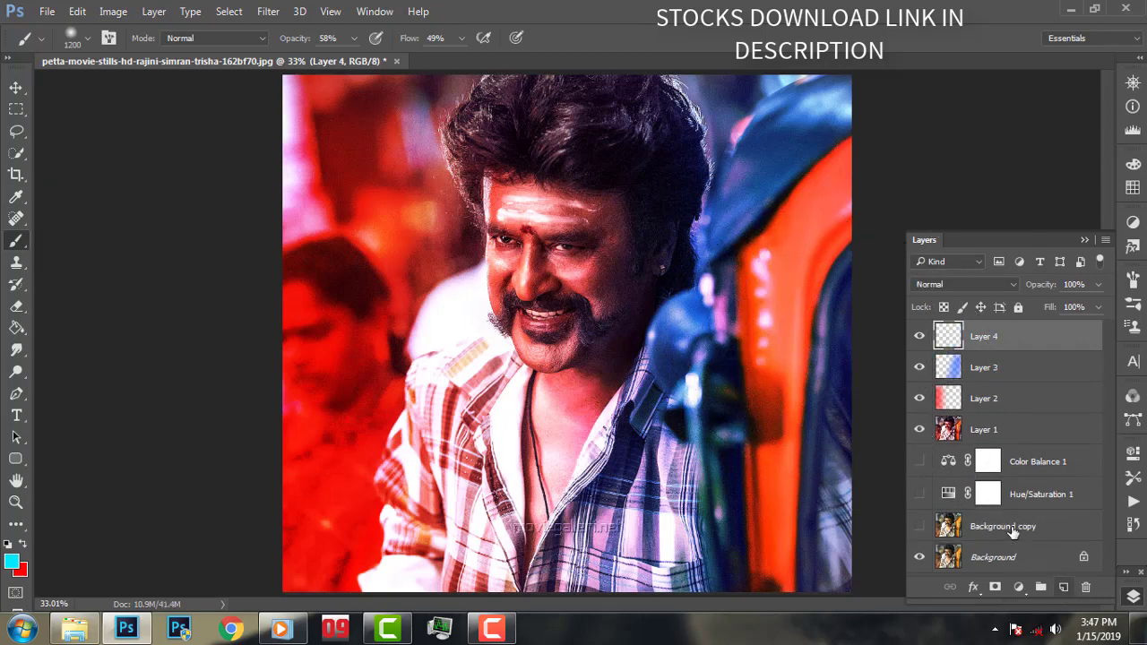
# - Paint a red glow along the hair's left edge with an 89 px brush, set to Overlay
pyautogui.click(23, 544)
pyautogui.rightClick(564, 210)
pyautogui.click(723, 223)
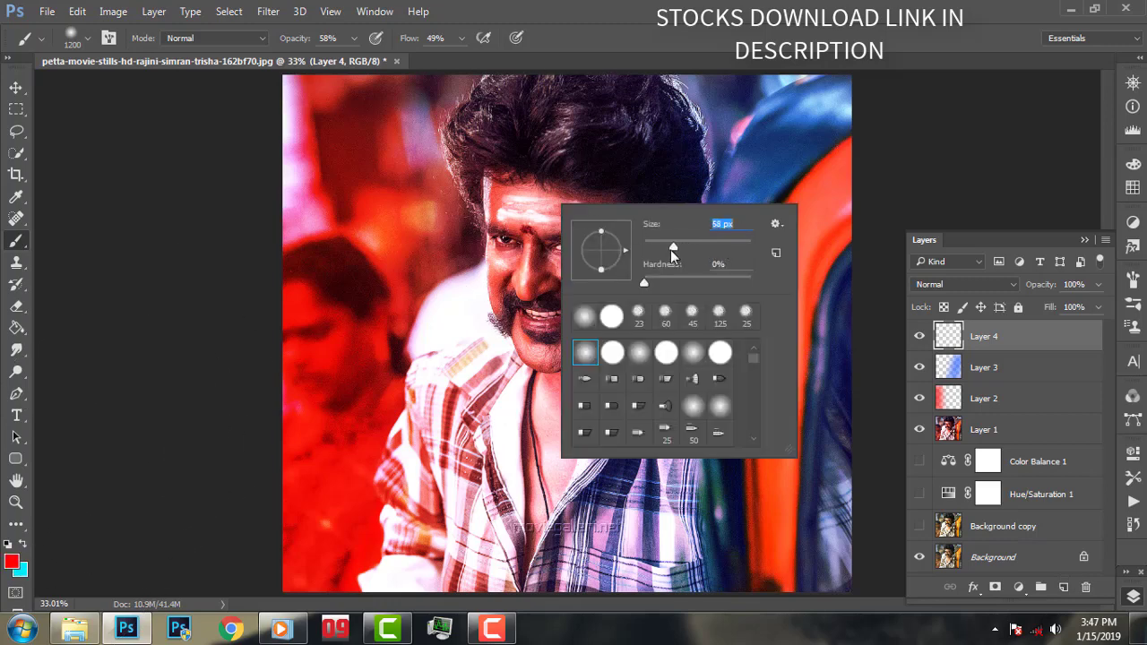
pyautogui.write('37')
pyautogui.press('Return')
pyautogui.moveTo(688, 248); pyautogui.dragTo(691, 248)
pyautogui.click(473, 202)
pyautogui.moveTo(461, 152); pyautogui.dragTo(472, 218)
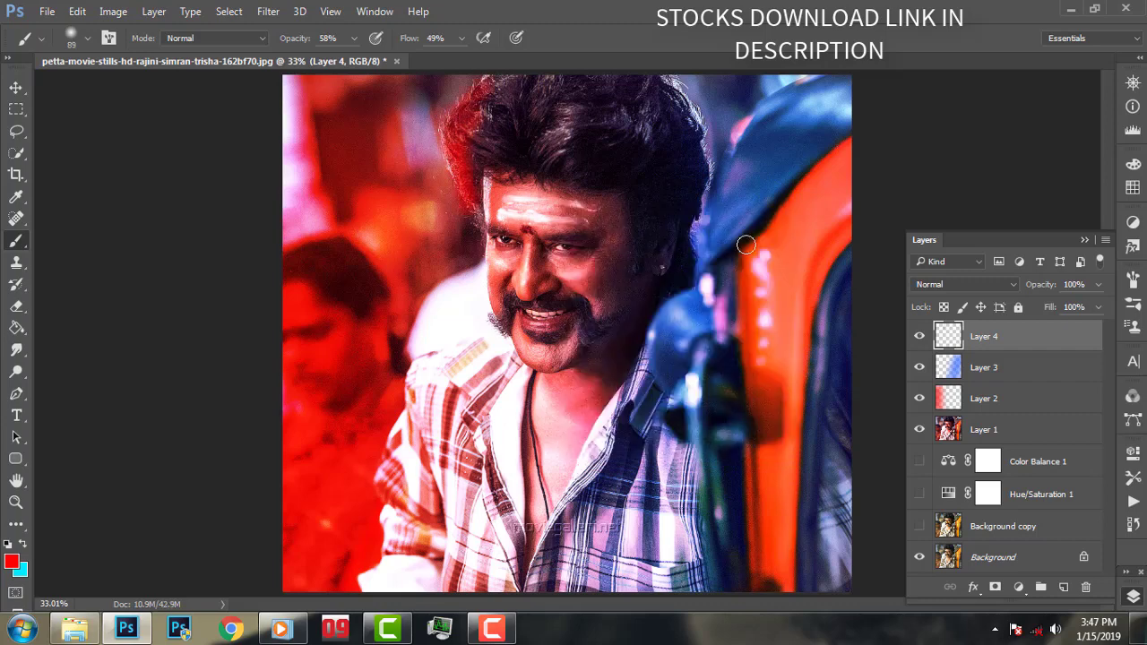
pyautogui.click(963, 284)
pyautogui.click(967, 452)
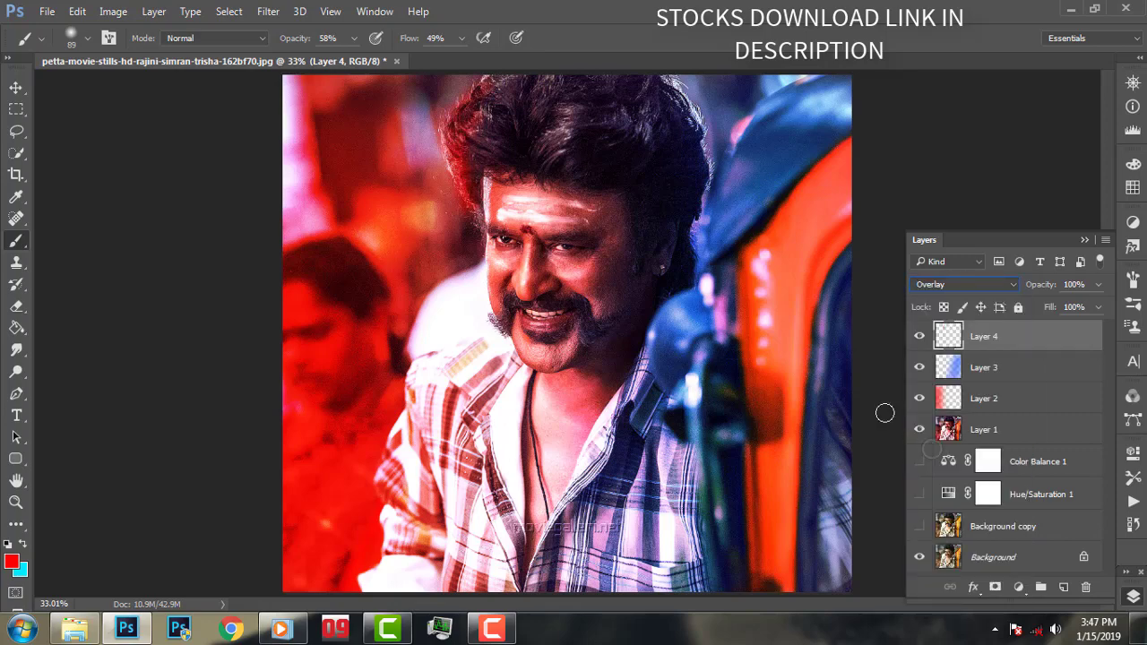
# - Zoom in and trim the excess red glow from the hair with an 80 px eraser
pyautogui.click(15, 501)
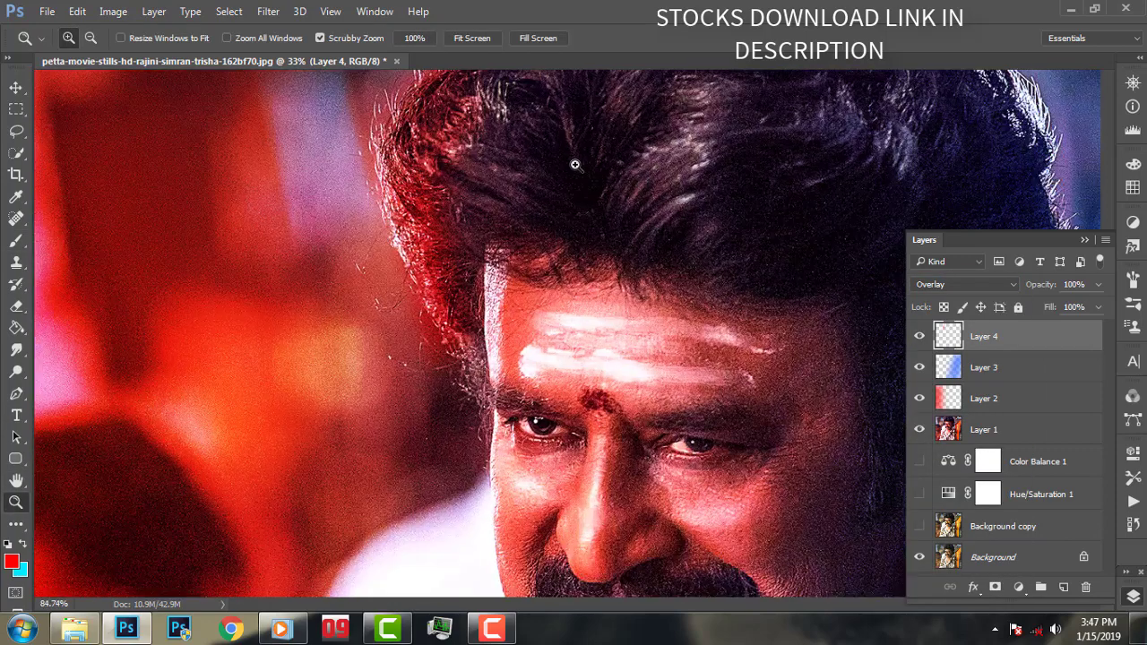
pyautogui.moveTo(484, 121); pyautogui.dragTo(555, 158)
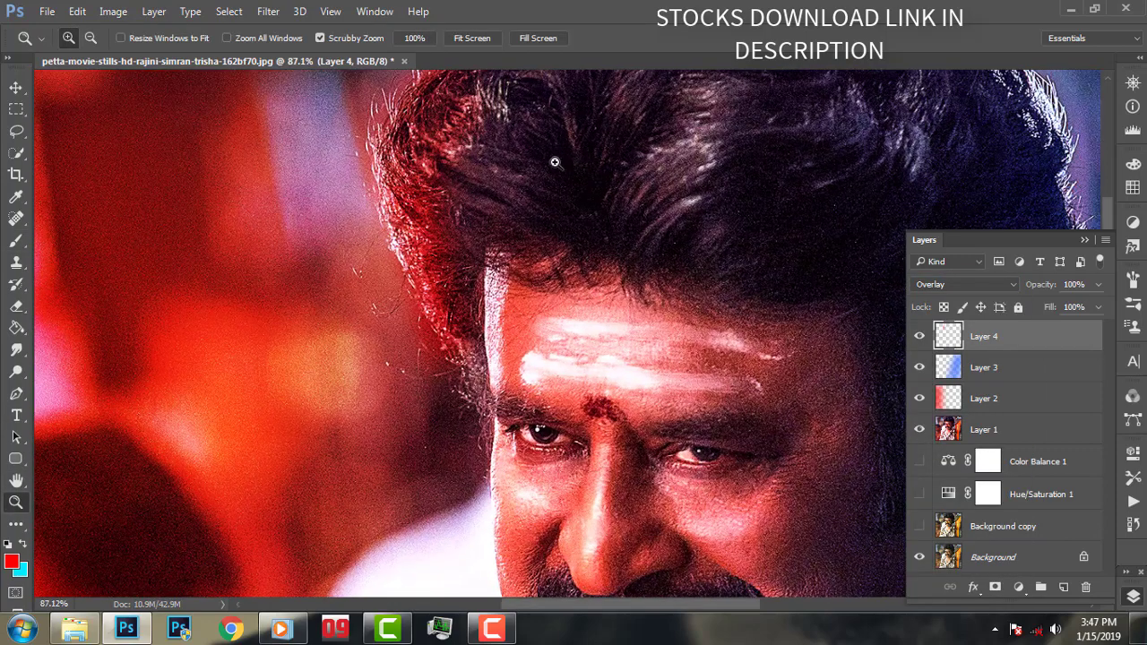
pyautogui.click(16, 306)
pyautogui.rightClick(598, 251)
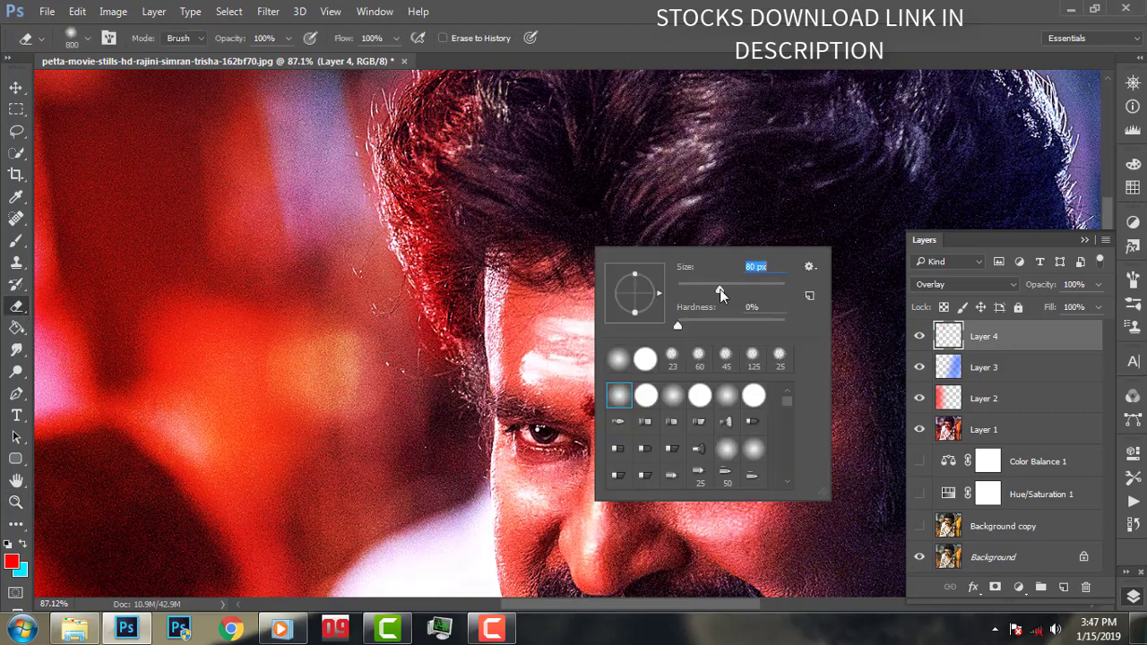
pyautogui.click(475, 225)
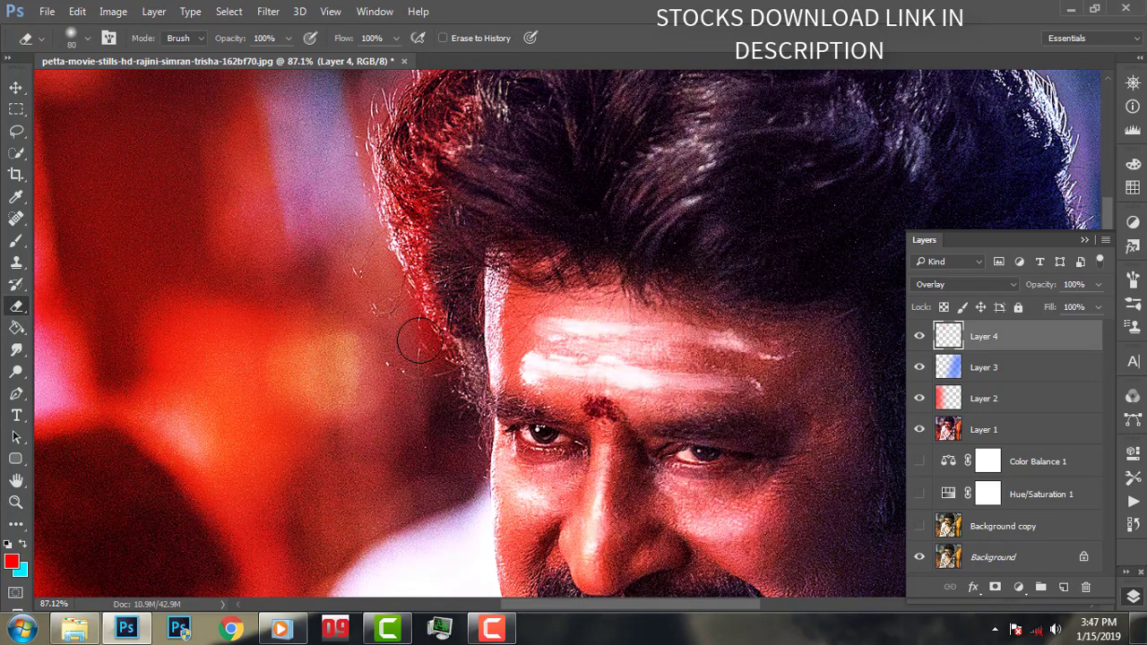
pyautogui.moveTo(469, 205)
pyautogui.mouseDown()
pyautogui.moveTo(480, 117)
pyautogui.moveTo(451, 147)
pyautogui.mouseUp()
# - Hide the Layers panel and fit the whole image on screen
pyautogui.click(1085, 241)
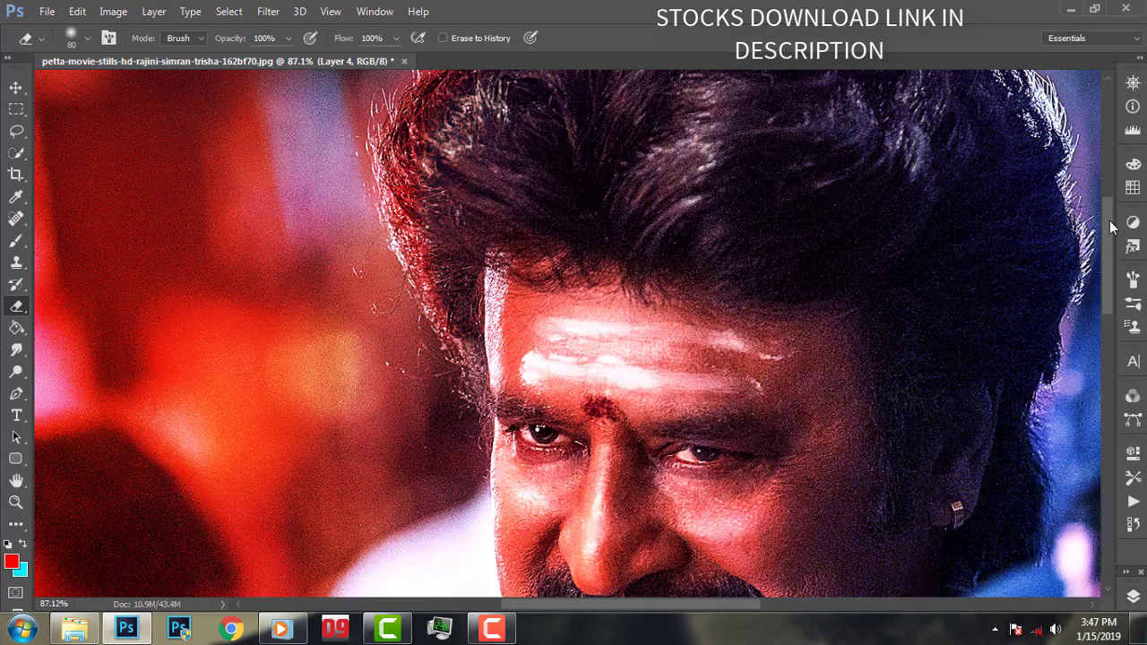
pyautogui.scroll(2, 1112, 206)
pyautogui.scroll(3, 545, 230)
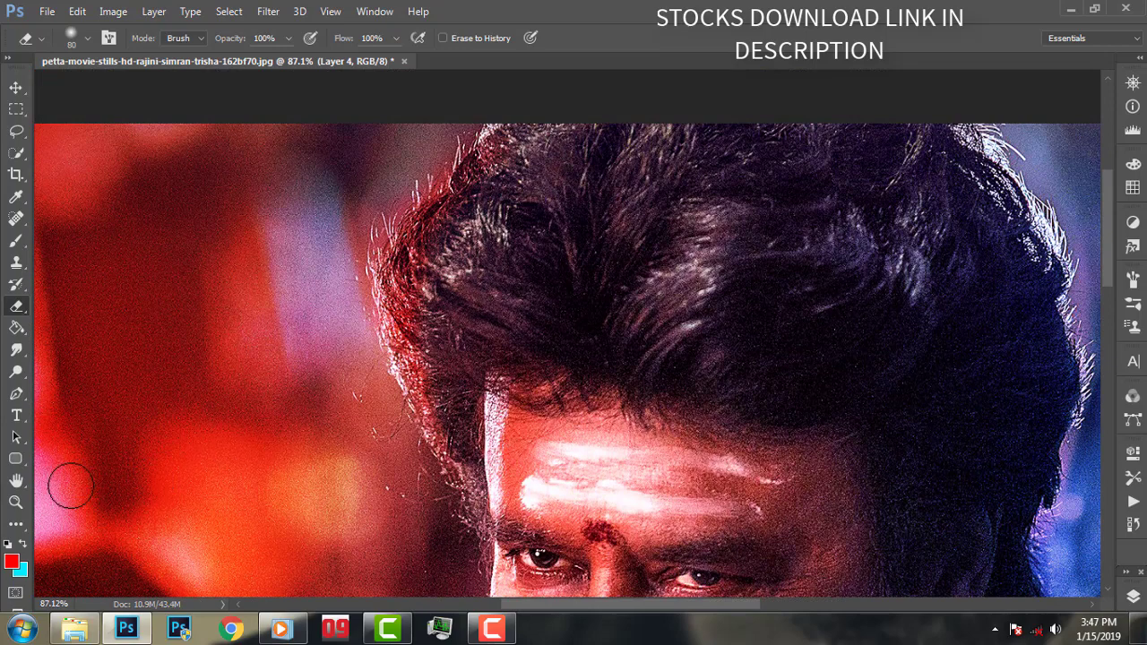
pyautogui.click(17, 501)
pyautogui.rightClick(392, 318)
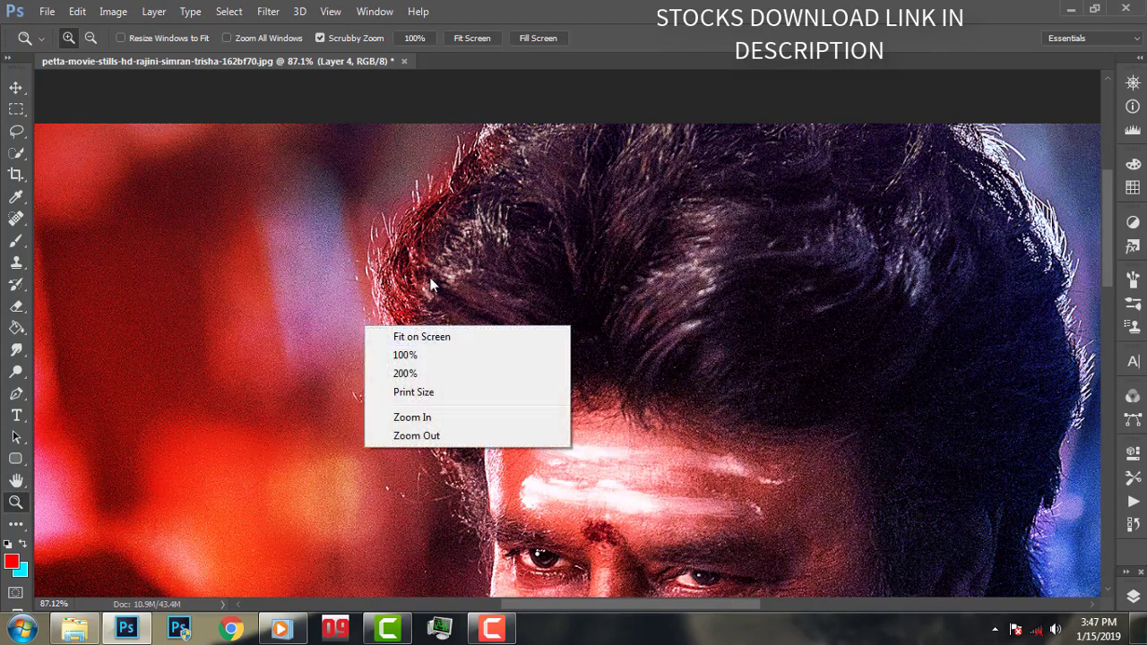
pyautogui.click(436, 332)
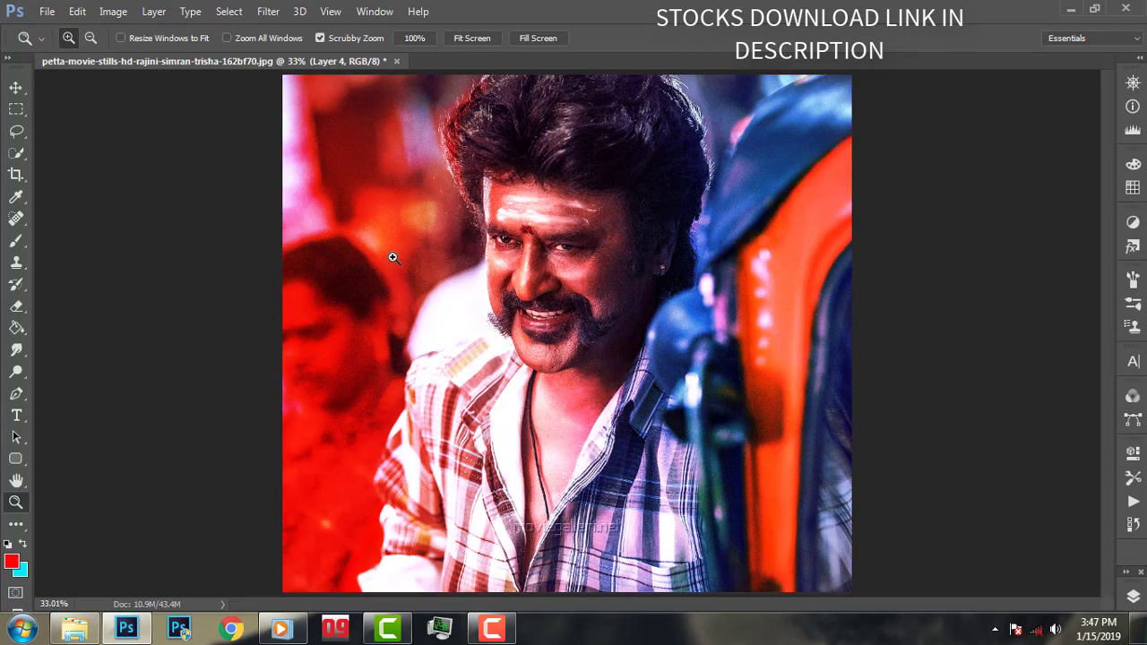
# - Add Layer 5 above Layer 4 and set it to Overlay
pyautogui.click(1133, 597)
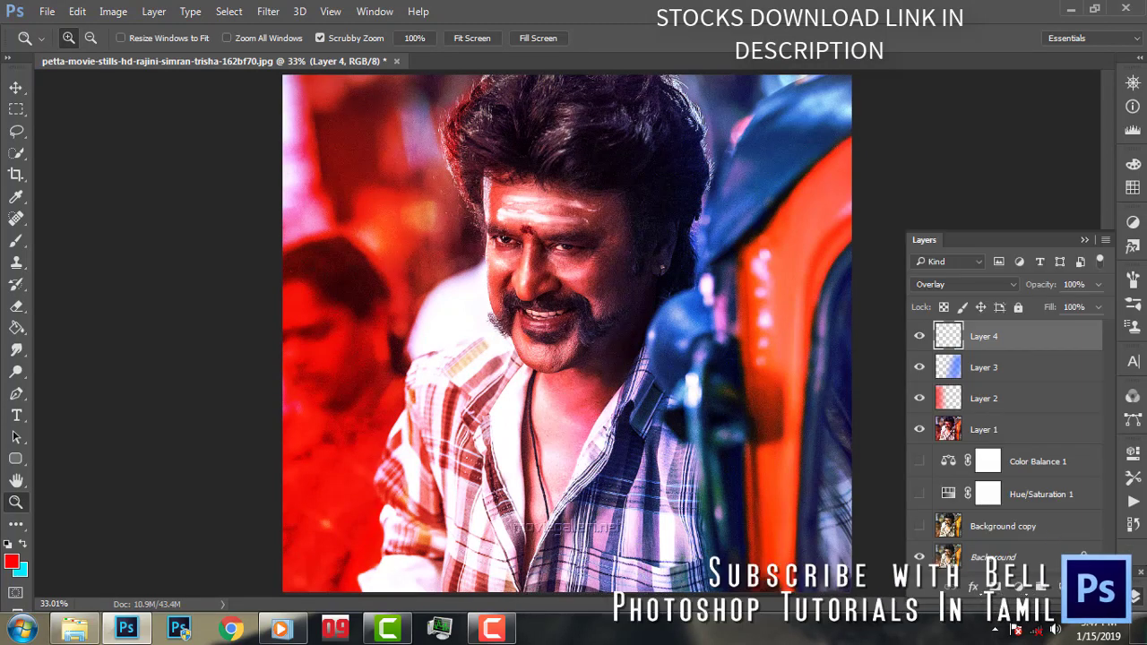
pyautogui.click(1056, 584)
pyautogui.click(934, 284)
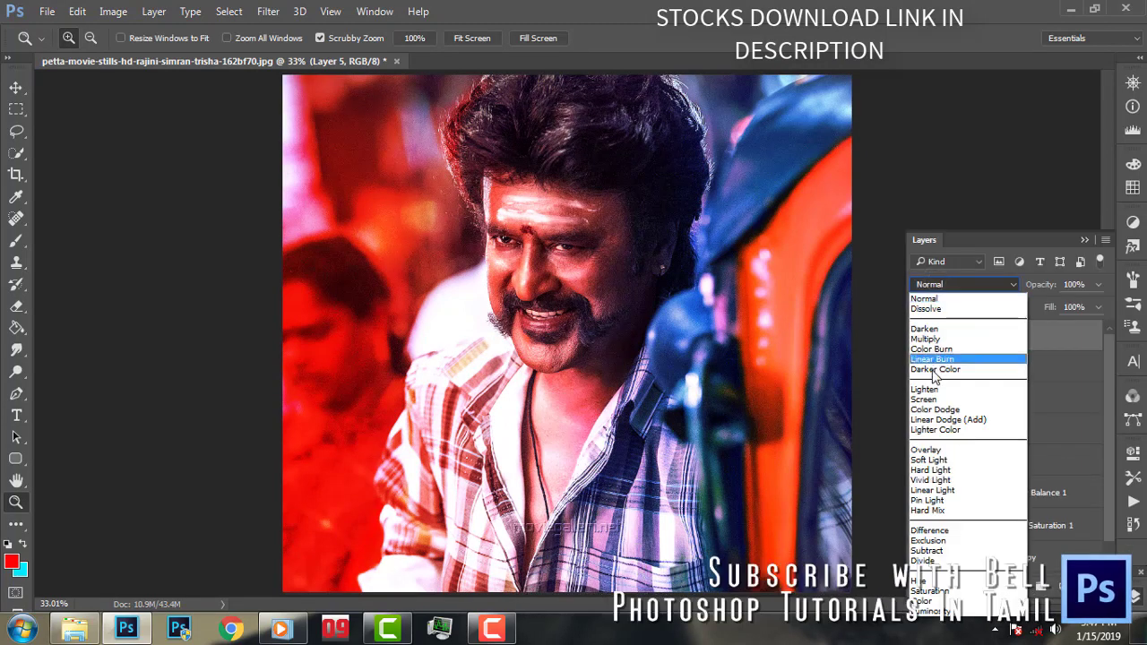
pyautogui.click(927, 453)
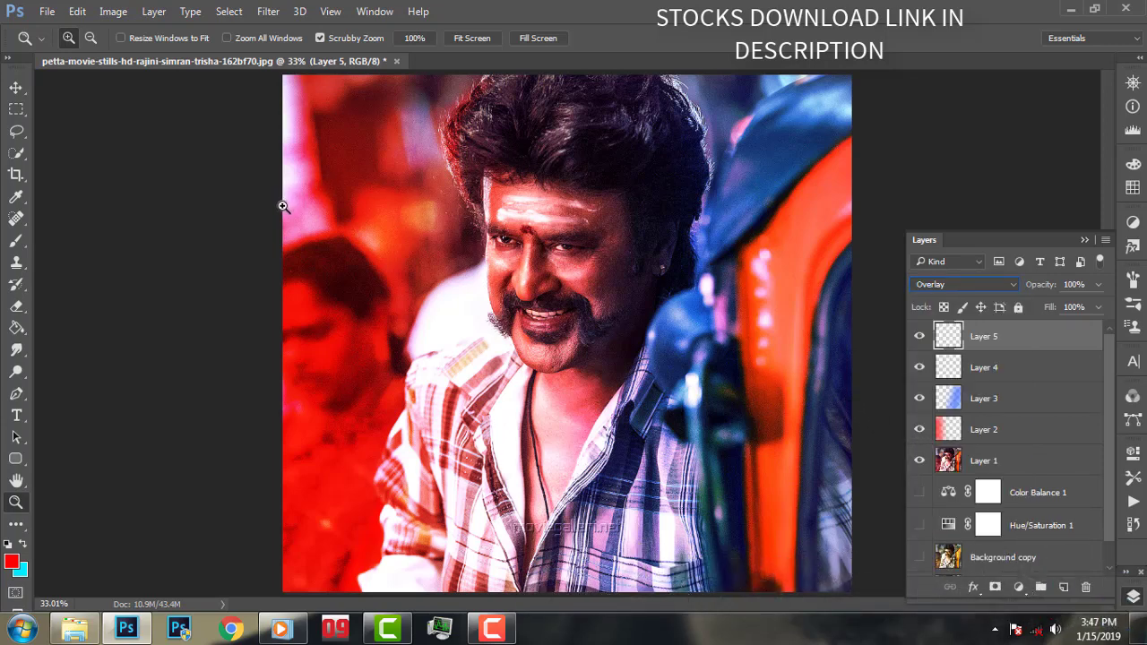
# - Paint cyan along the hair's top-right edge at 69% opacity, then fit the image on screen
pyautogui.click(17, 240)
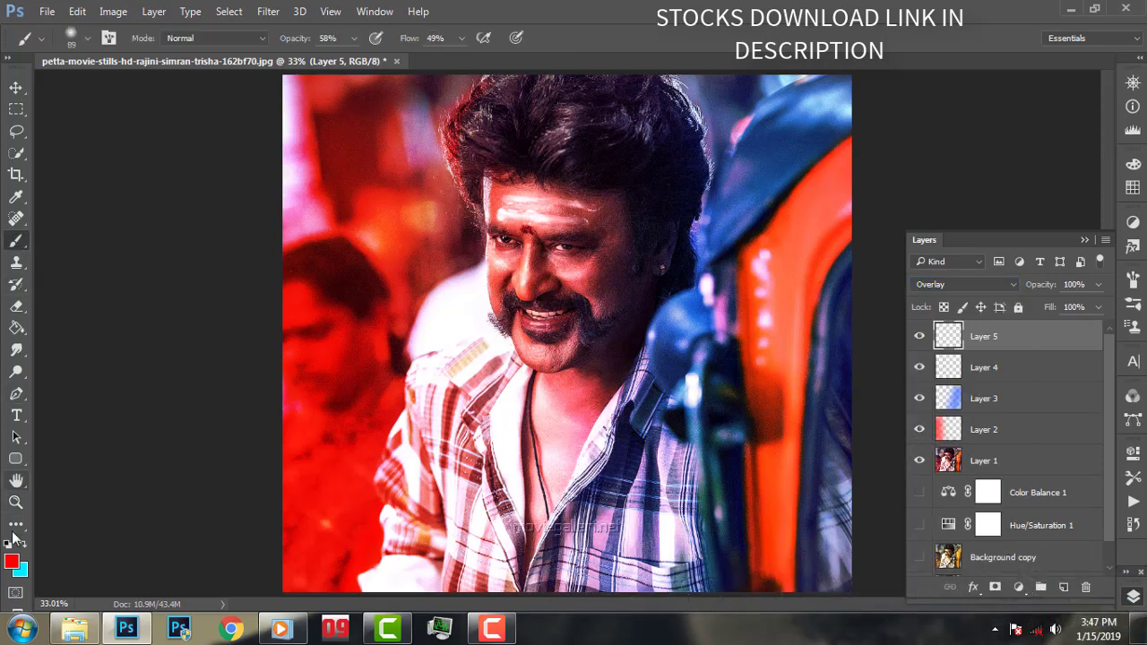
pyautogui.click(24, 544)
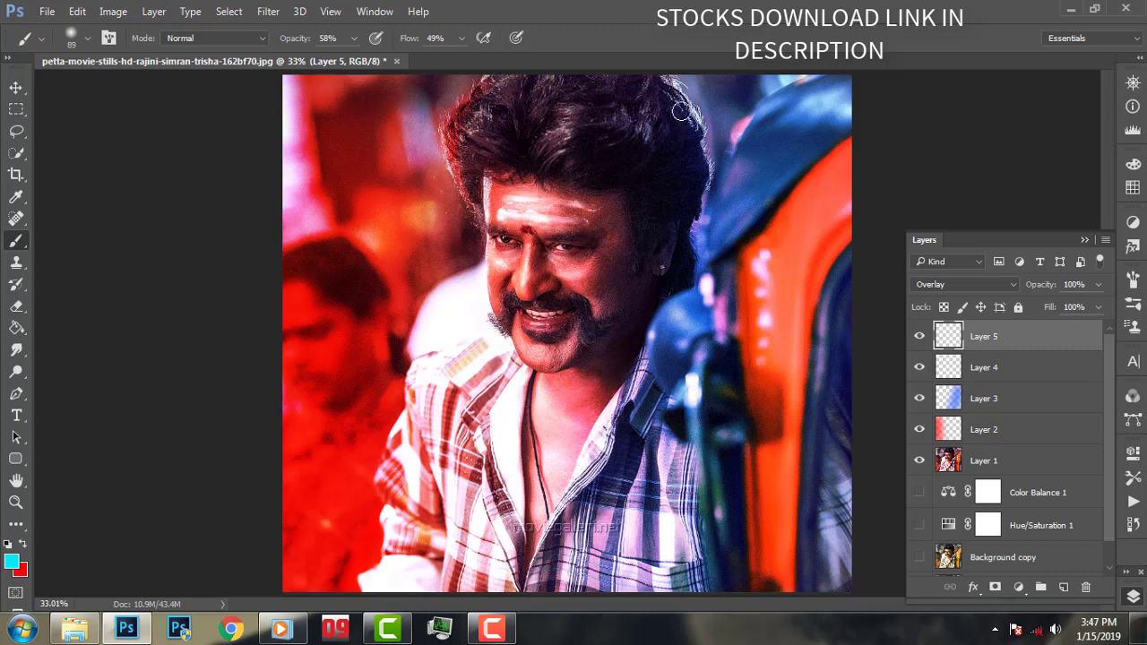
pyautogui.moveTo(681, 111); pyautogui.dragTo(663, 86)
pyautogui.click(921, 339)
pyautogui.click(16, 502)
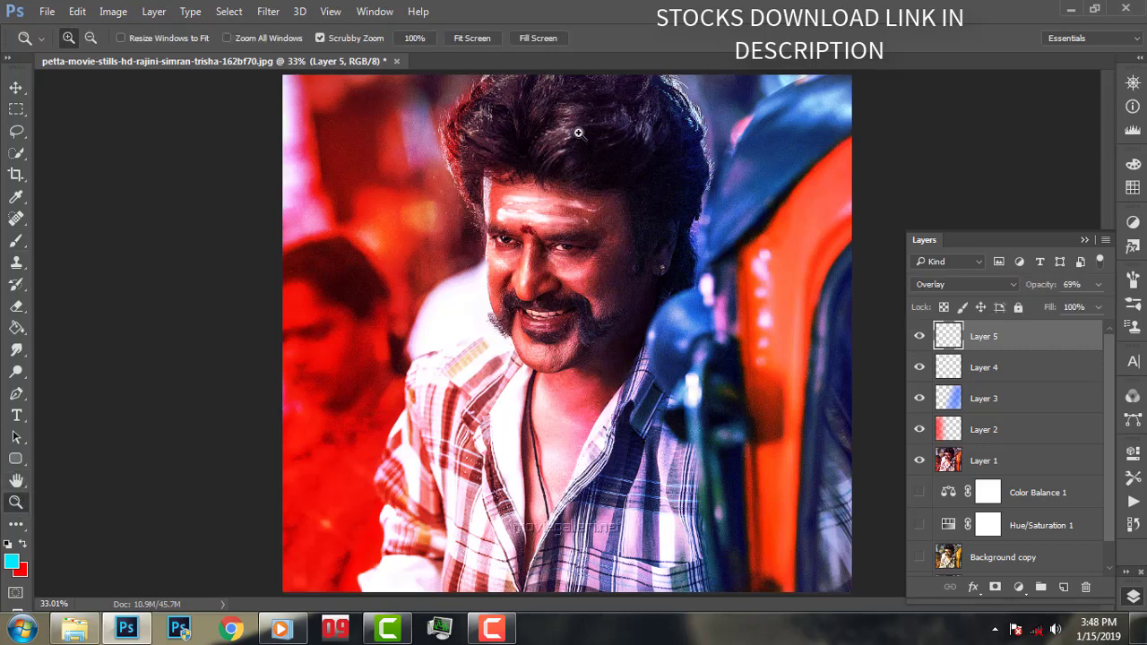
pyautogui.moveTo(576, 125); pyautogui.dragTo(640, 158)
pyautogui.rightClick(576, 192)
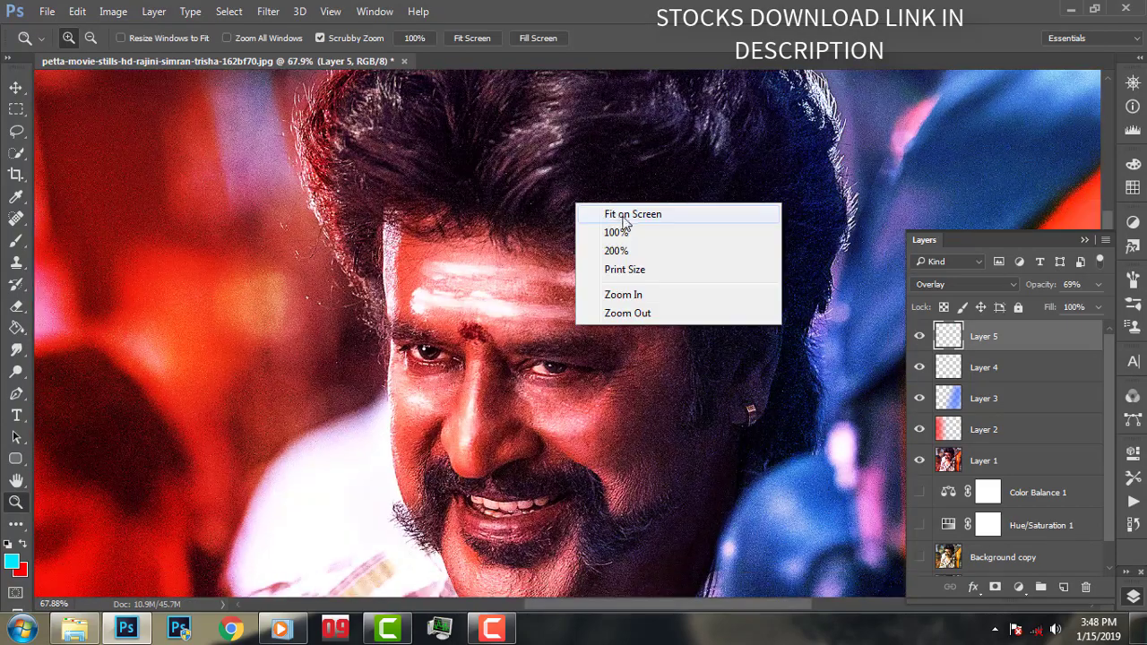
pyautogui.click(617, 212)
# - Add Layer 6, make white the painting colour and shrink the brush to 1 px
pyautogui.click(1062, 588)
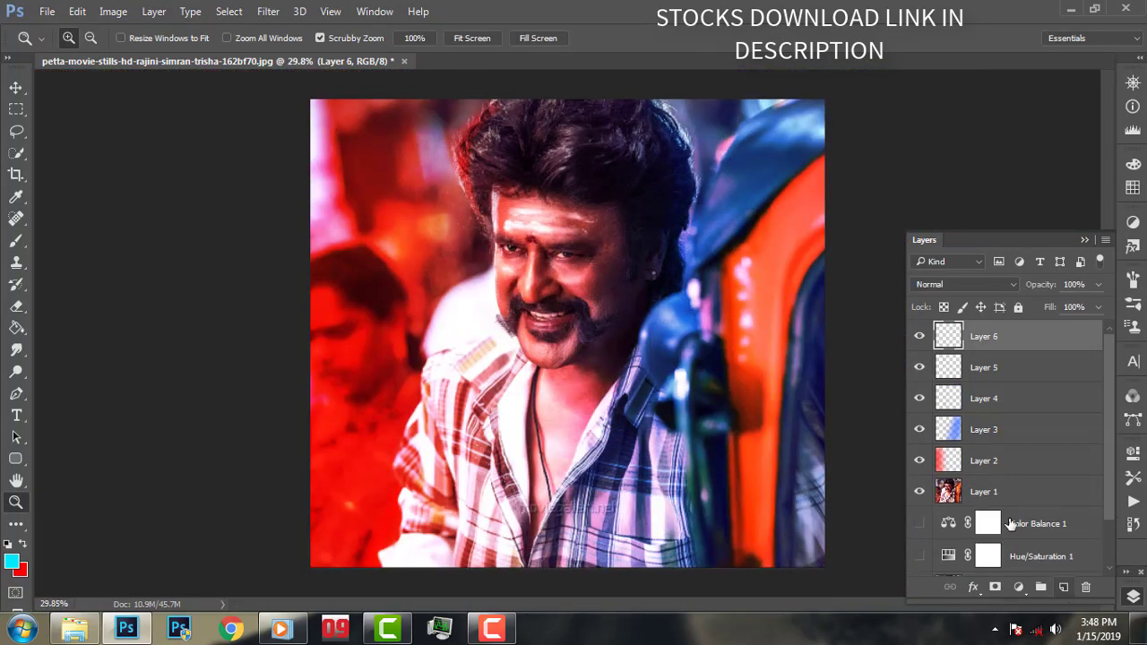
pyautogui.press('d')
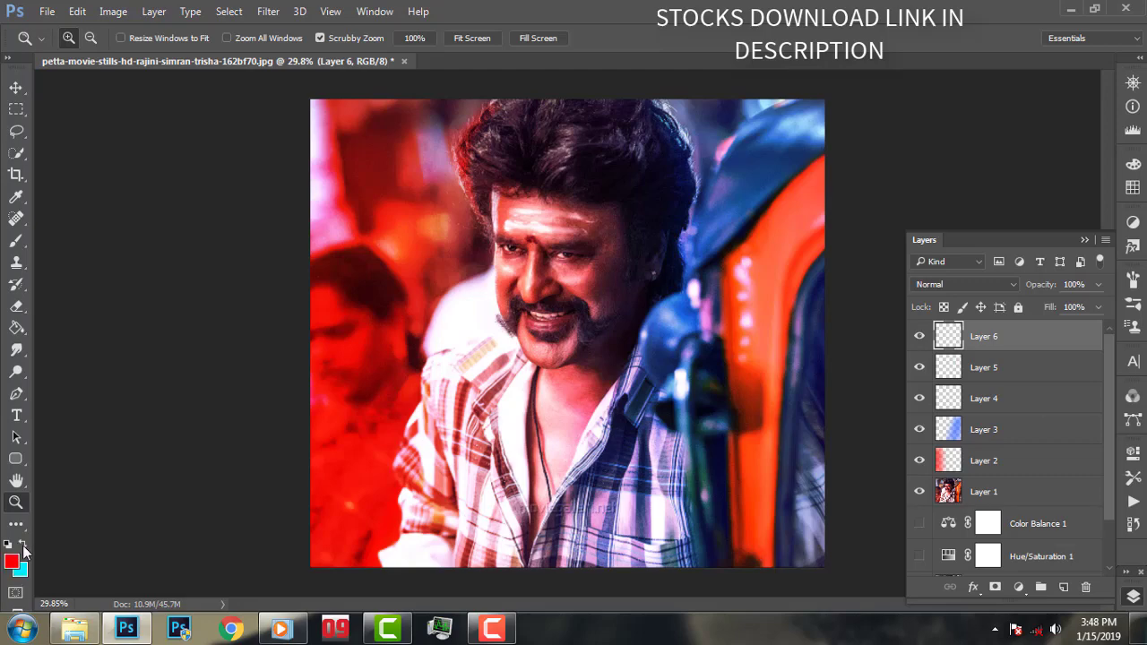
pyautogui.click(24, 545)
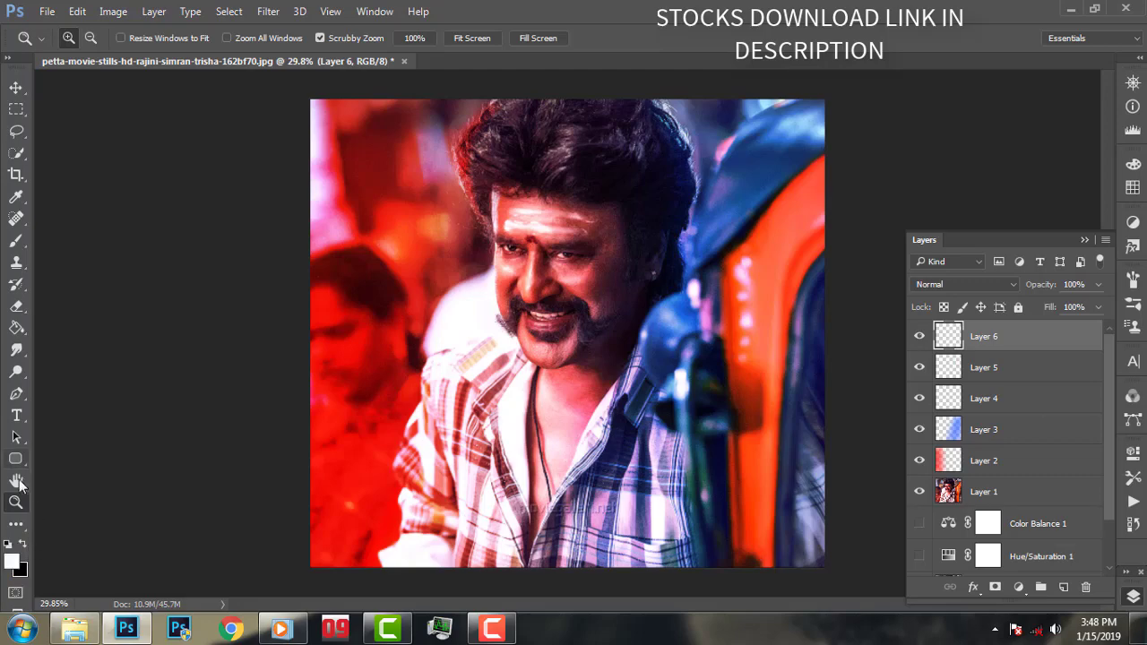
pyautogui.moveTo(490, 152); pyautogui.dragTo(597, 200)
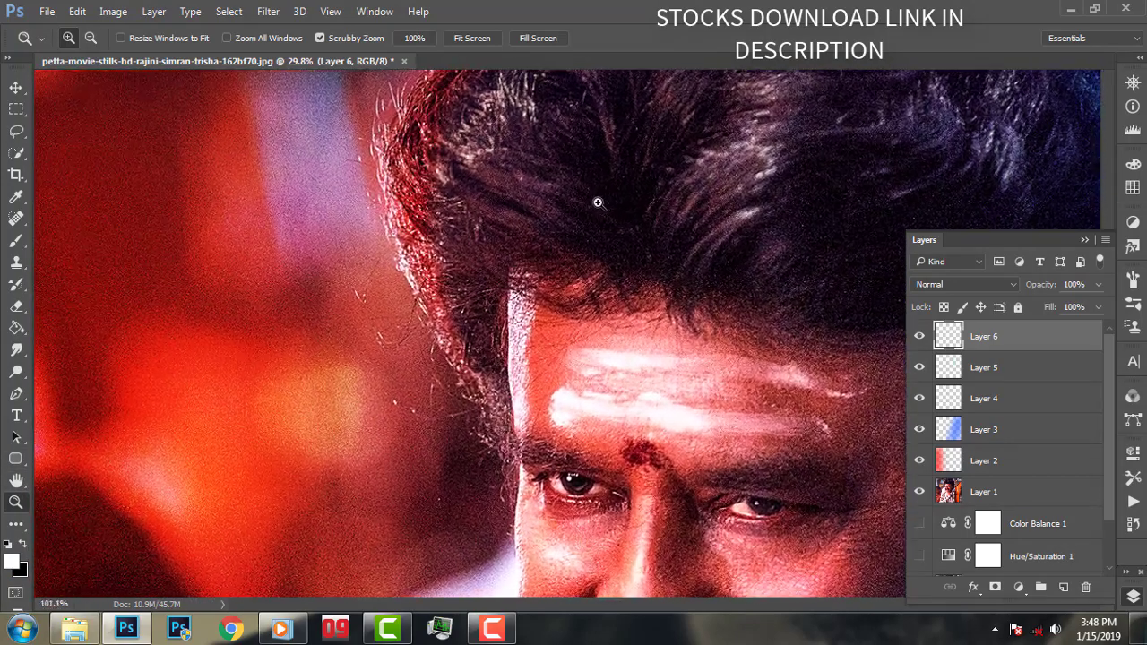
pyautogui.click(16, 242)
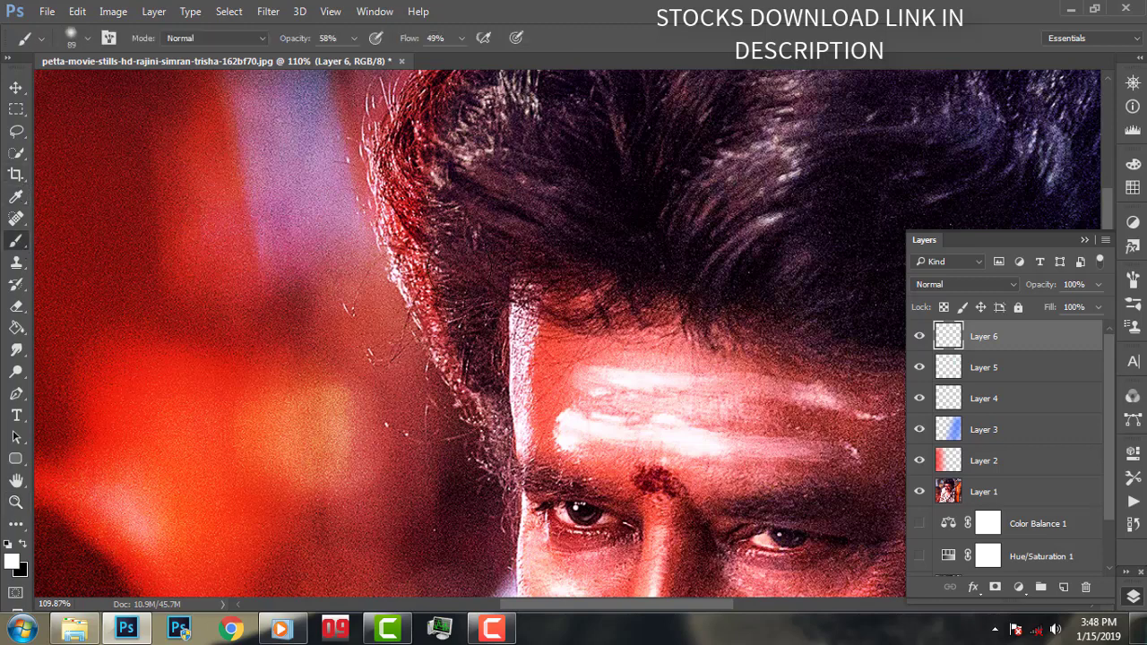
pyautogui.rightClick(511, 288)
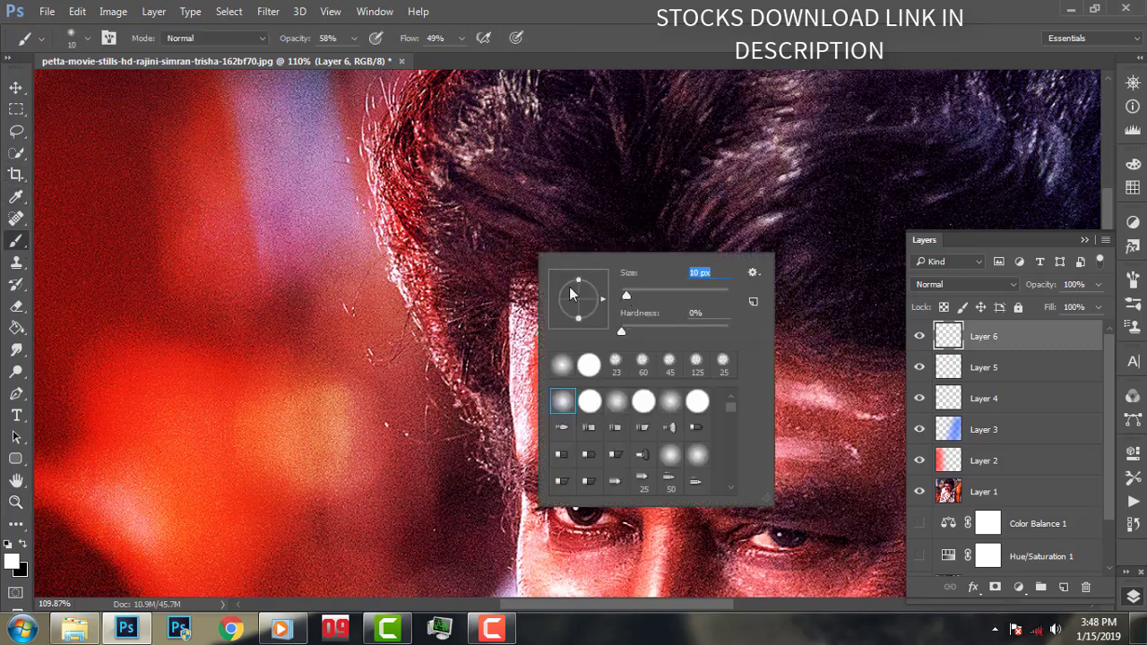
pyautogui.moveTo(627, 294); pyautogui.dragTo(624, 295)
pyautogui.moveTo(625, 296); pyautogui.dragTo(566, 298)
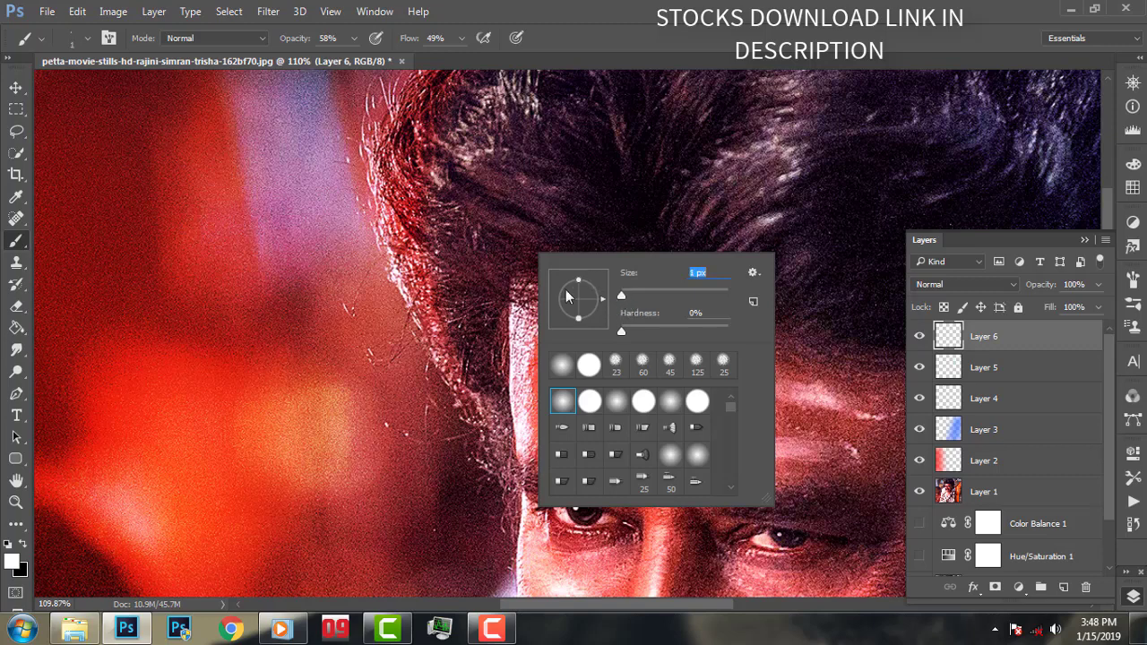
pyautogui.click(469, 256)
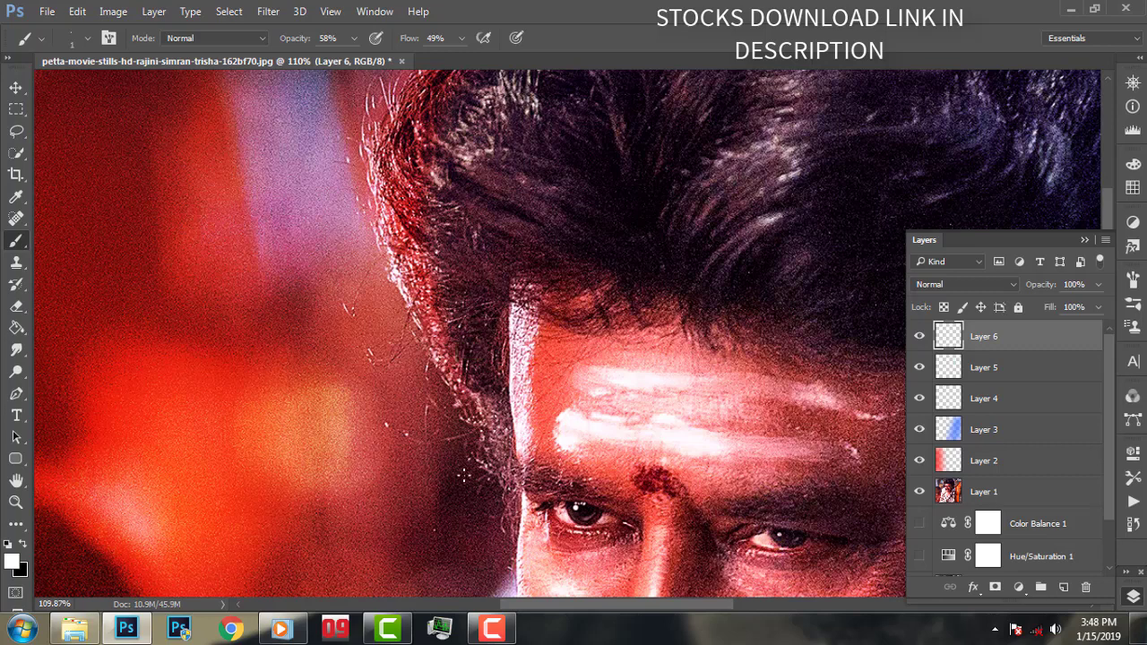
# - Paint thin white flyaway strands along the left and top edges of the hair
pyautogui.moveTo(473, 409); pyautogui.dragTo(491, 434)
pyautogui.moveTo(448, 385); pyautogui.dragTo(478, 414)
pyautogui.moveTo(433, 361); pyautogui.dragTo(466, 404)
pyautogui.moveTo(366, 152); pyautogui.dragTo(373, 194)
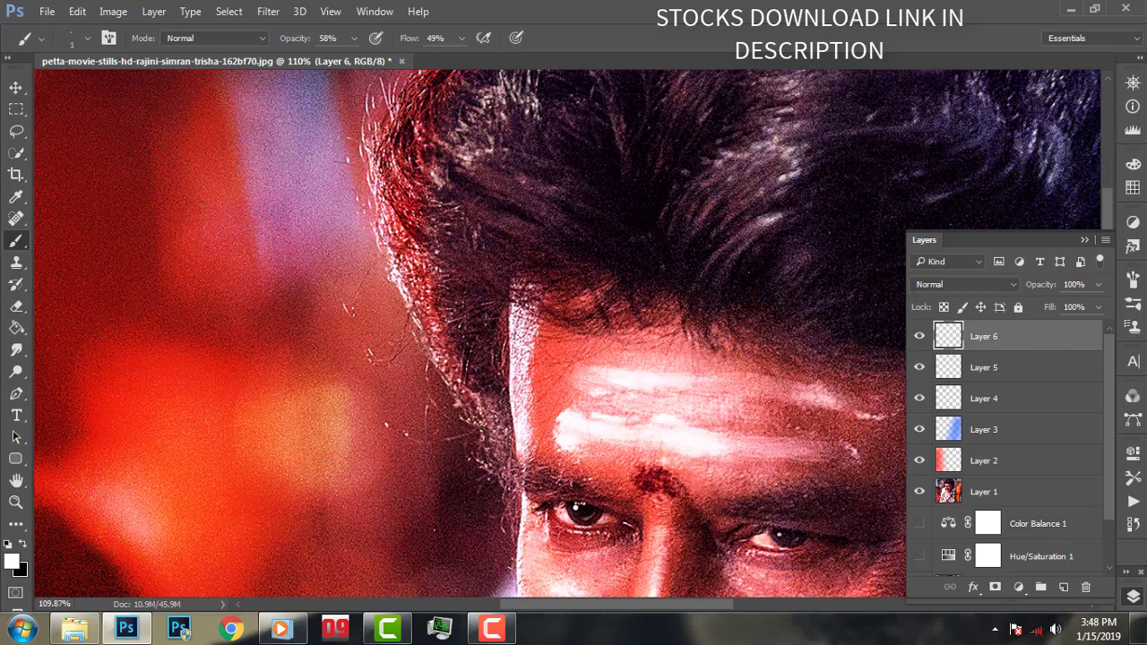
pyautogui.click(1084, 240)
pyautogui.scroll(3, 565, 332)
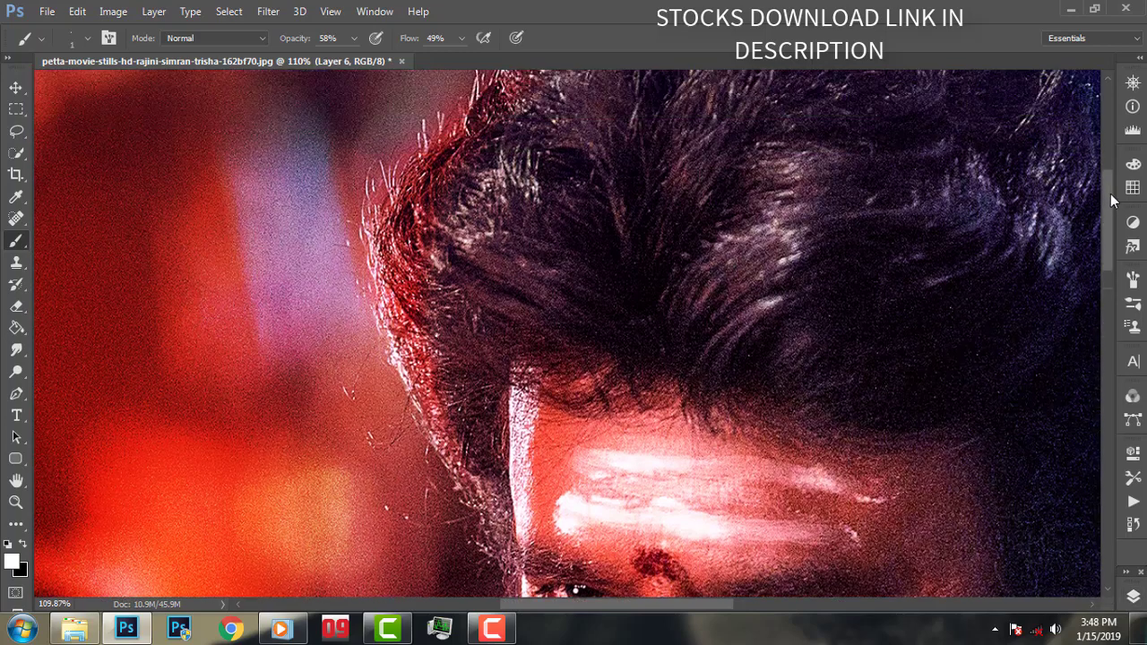
pyautogui.scroll(2, 565, 331)
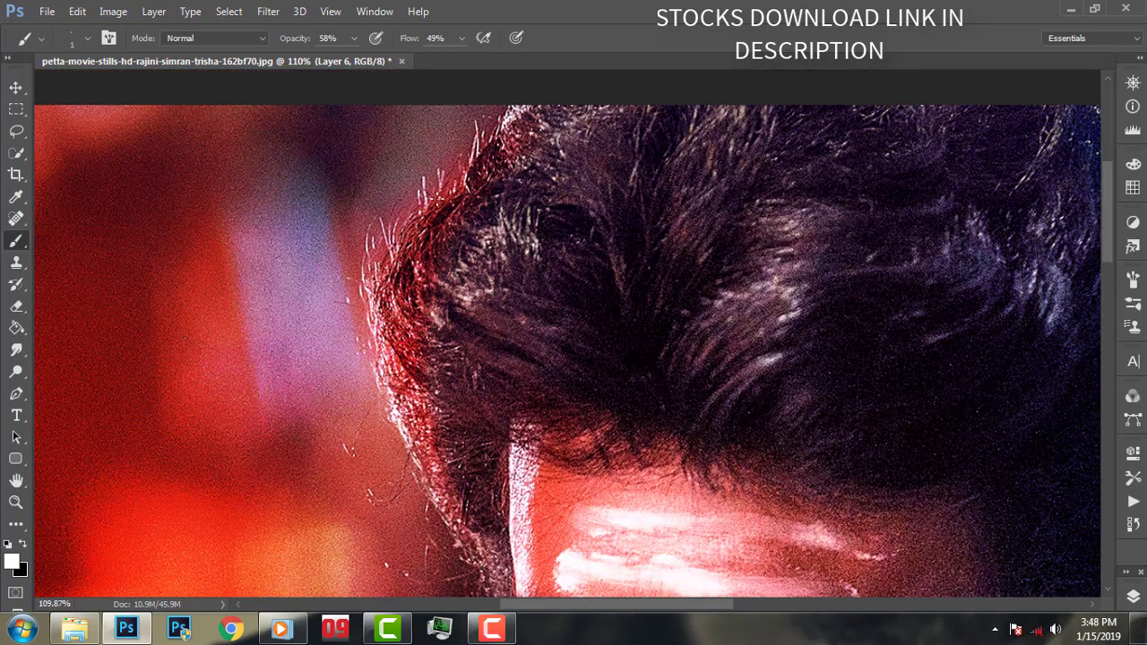
pyautogui.moveTo(479, 164); pyautogui.dragTo(495, 143)
pyautogui.moveTo(385, 323)
pyautogui.mouseDown()
pyautogui.moveTo(386, 255)
pyautogui.moveTo(425, 190)
pyautogui.mouseUp()
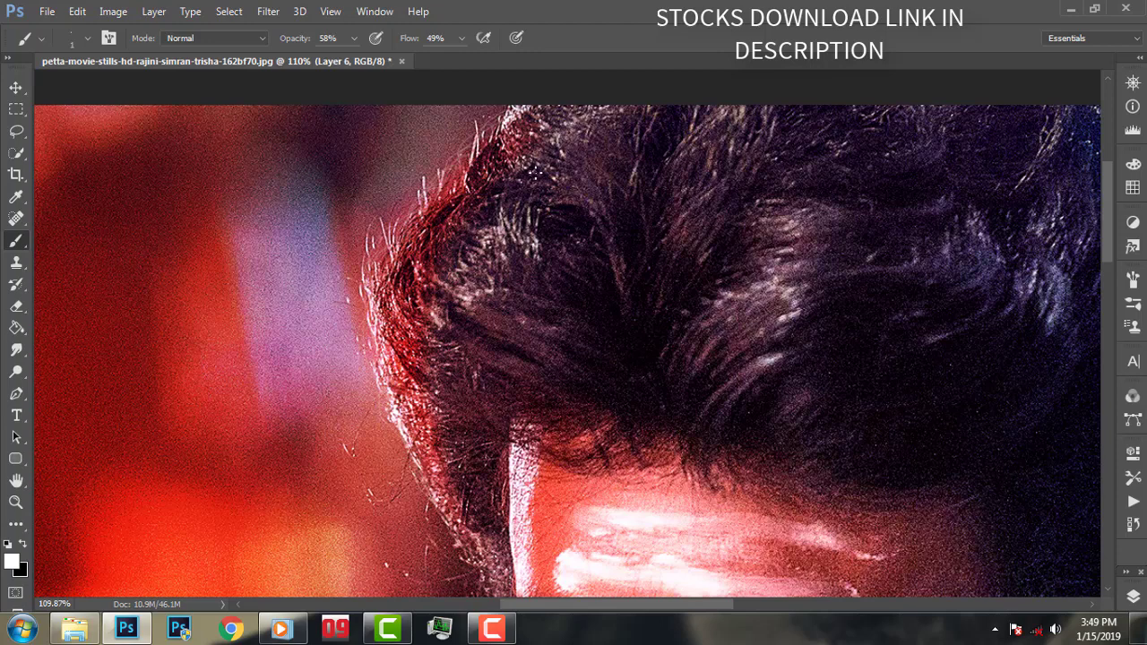
# - Compare Layer 6's strands, lower Layer 4 to 75% opacity and hide it
pyautogui.press('z')
pyautogui.rightClick(568, 224)
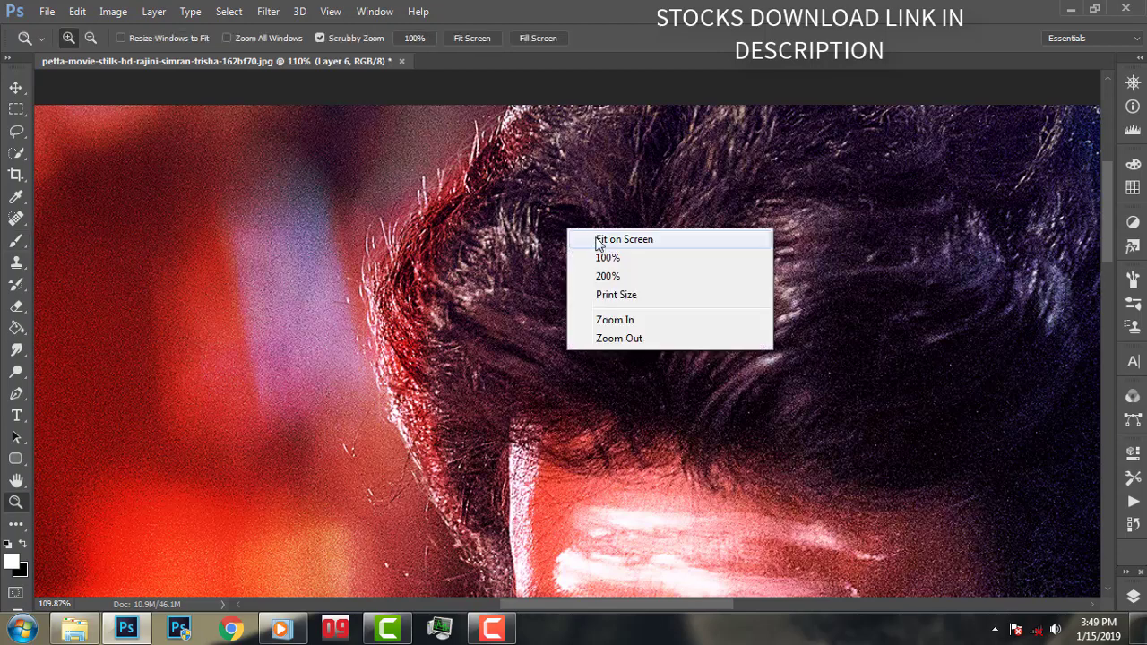
pyautogui.click(592, 233)
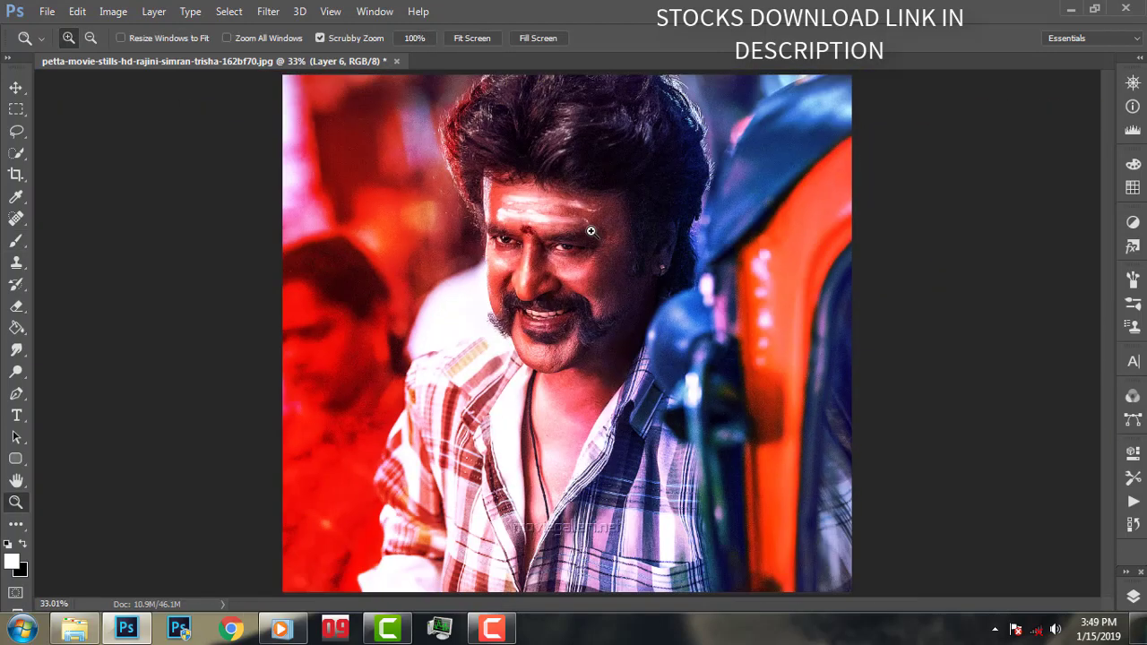
pyautogui.click(1134, 597)
pyautogui.click(919, 337)
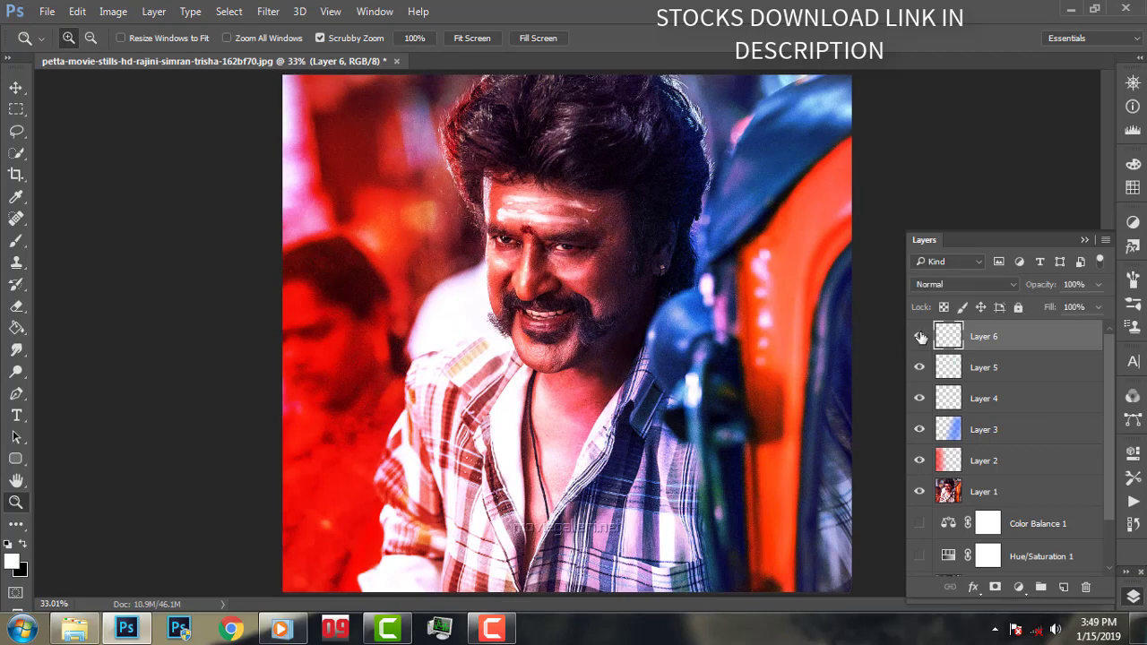
pyautogui.click(919, 337)
pyautogui.click(985, 400)
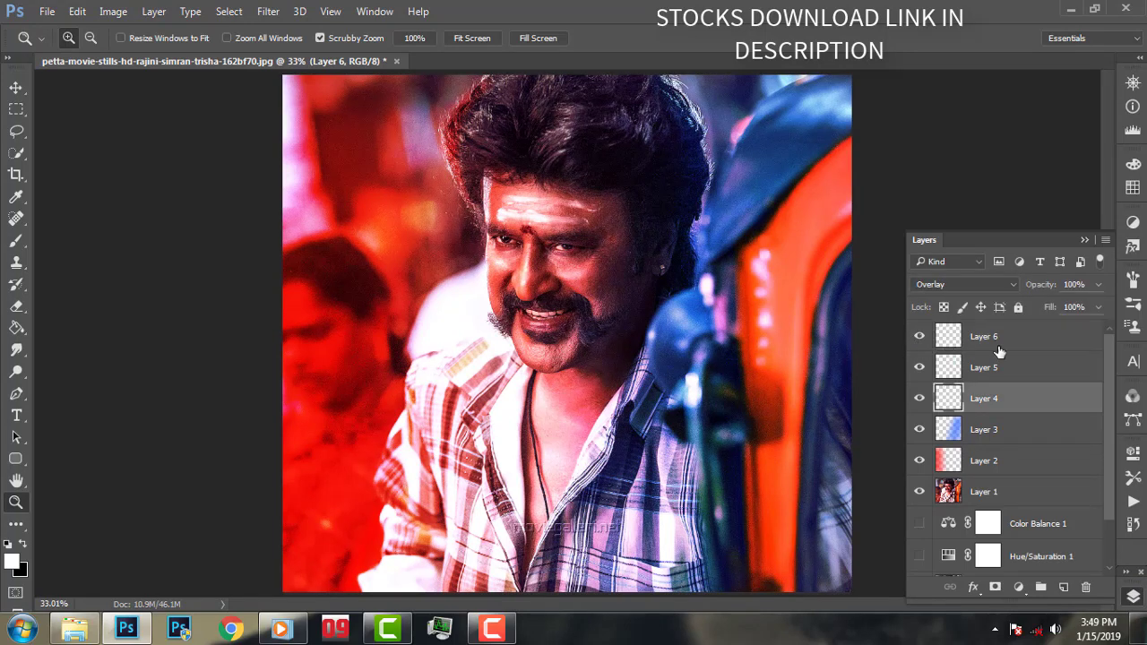
pyautogui.moveTo(1041, 288); pyautogui.dragTo(1019, 284)
pyautogui.click(920, 399)
pyautogui.moveTo(714, 121); pyautogui.dragTo(786, 180)
# - Paint light strands along the hair's right edge on Layer 6
pyautogui.click(995, 338)
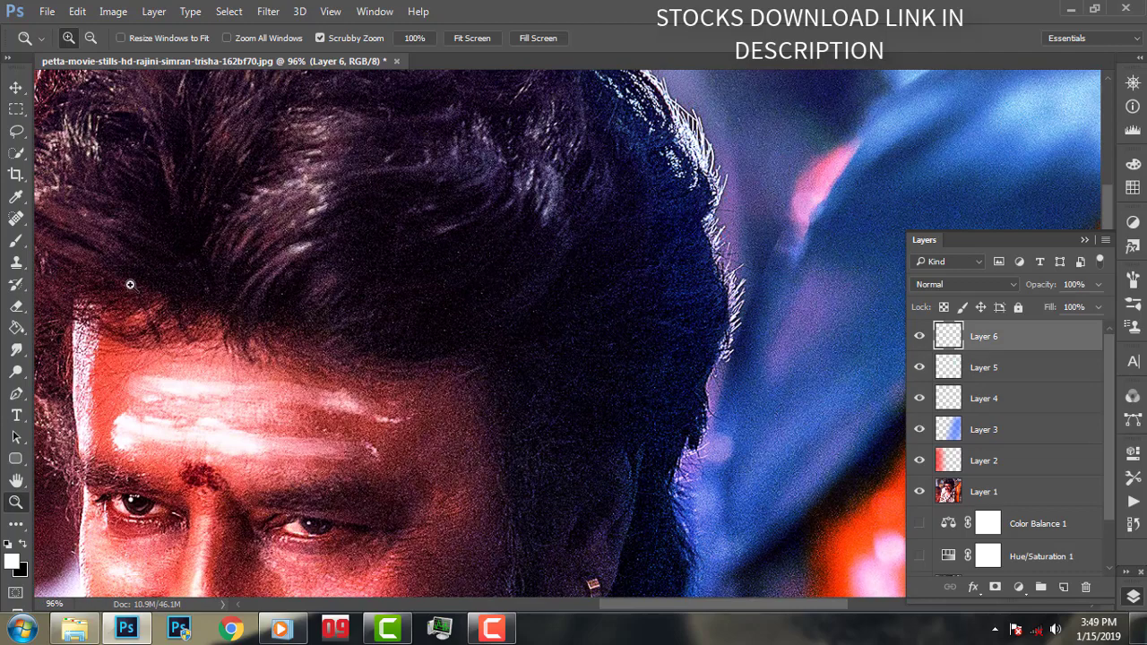
pyautogui.click(17, 240)
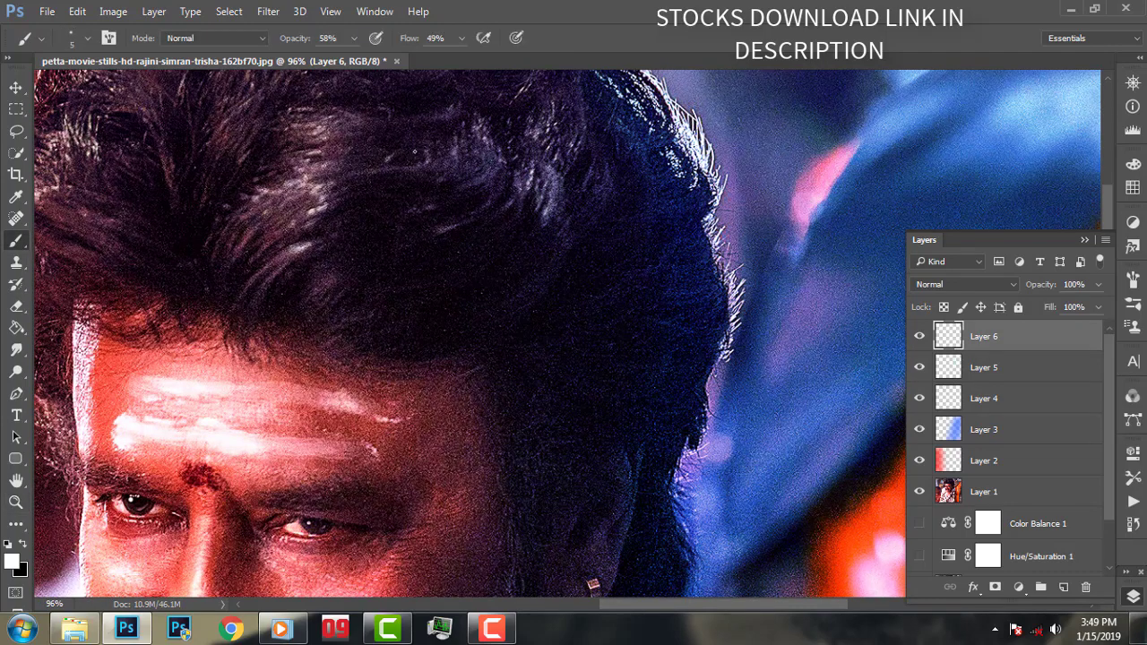
pyautogui.moveTo(713, 366)
pyautogui.mouseDown()
pyautogui.moveTo(681, 472)
pyautogui.moveTo(677, 549)
pyautogui.mouseUp()
pyautogui.click(1085, 239)
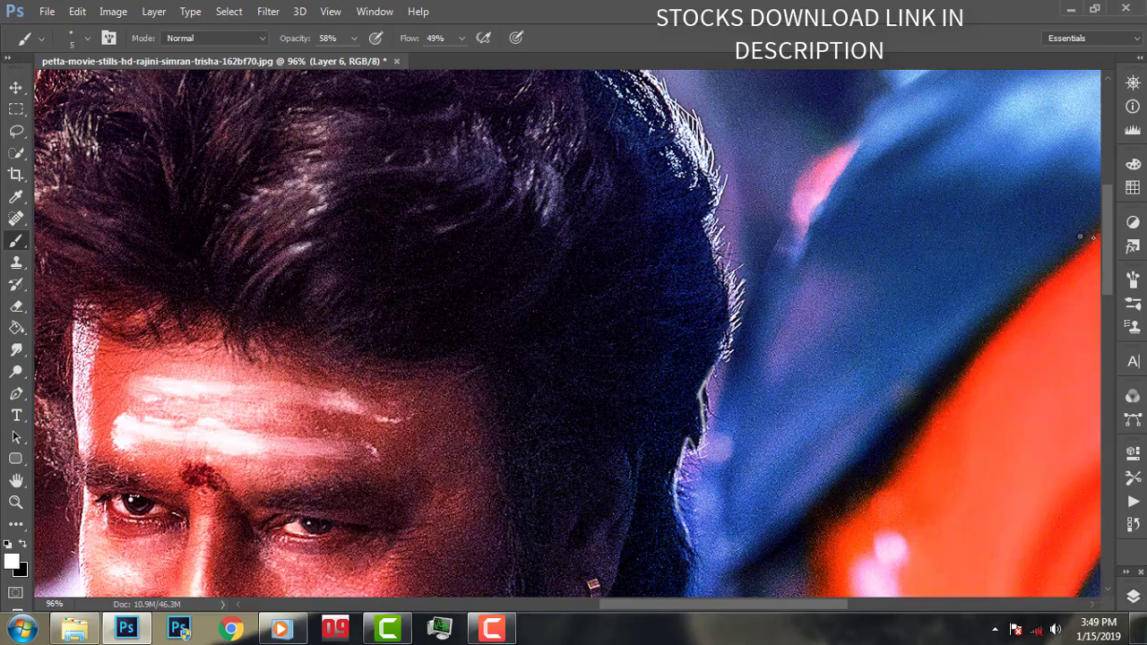
pyautogui.scroll(-3, 1104, 257)
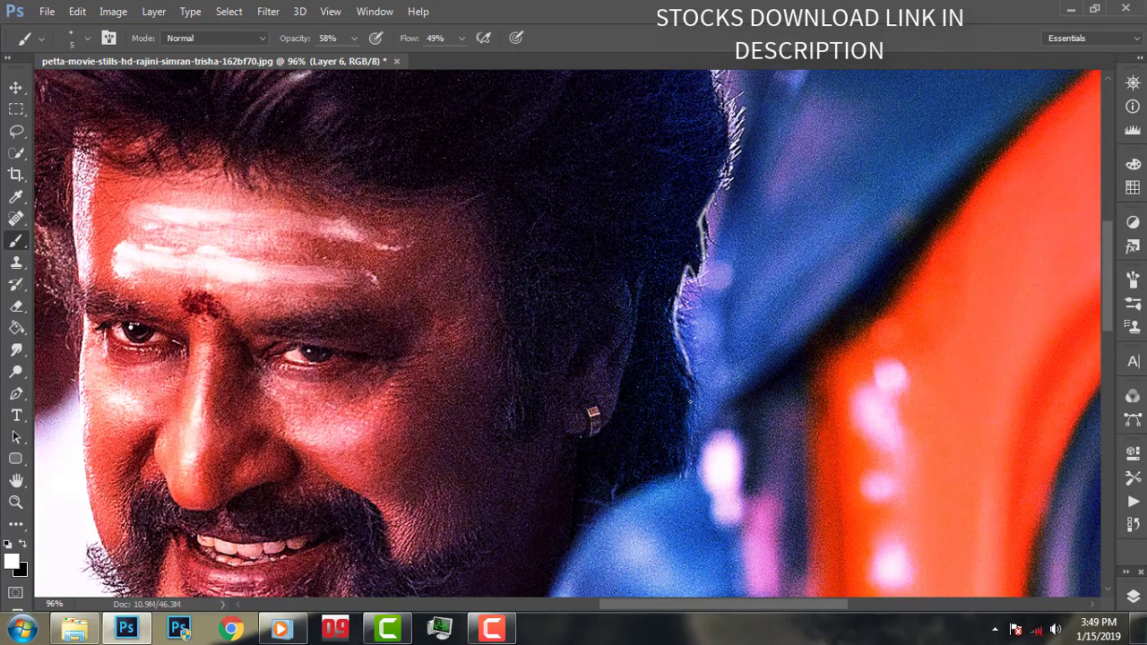
pyautogui.moveTo(687, 372)
pyautogui.mouseDown()
pyautogui.moveTo(692, 436)
pyautogui.moveTo(707, 416)
pyautogui.mouseUp()
pyautogui.moveTo(690, 392); pyautogui.dragTo(681, 477)
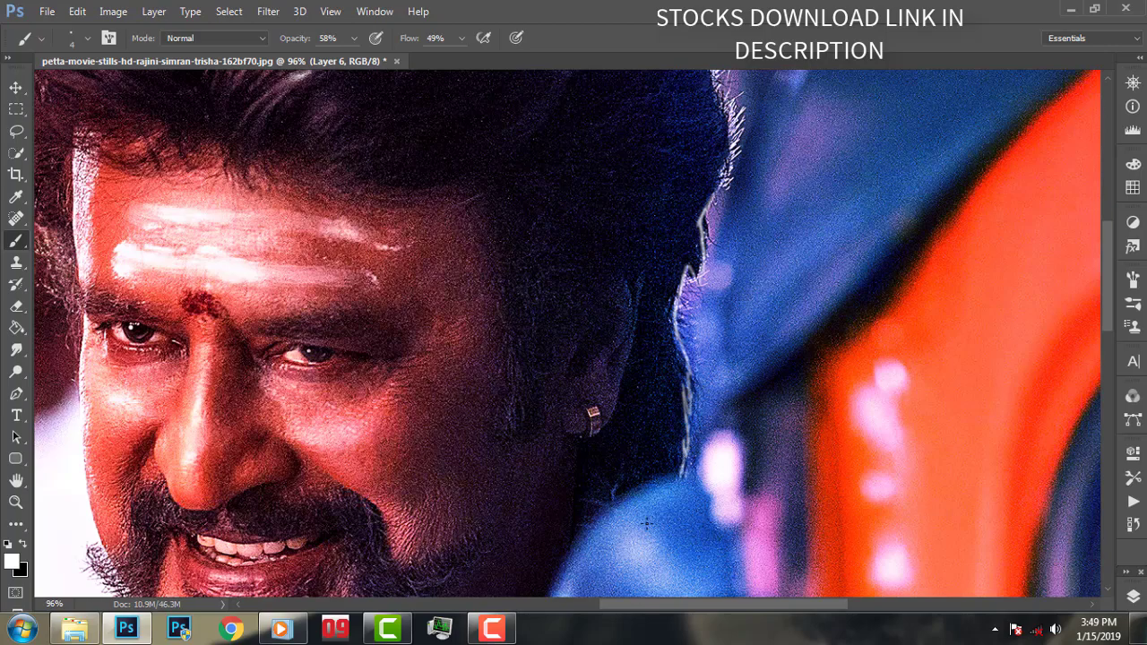
# - Erase the bright halo along the hair's right edge and retouch the strands
pyautogui.press('z')
pyautogui.rightClick(699, 373)
pyautogui.click(744, 384)
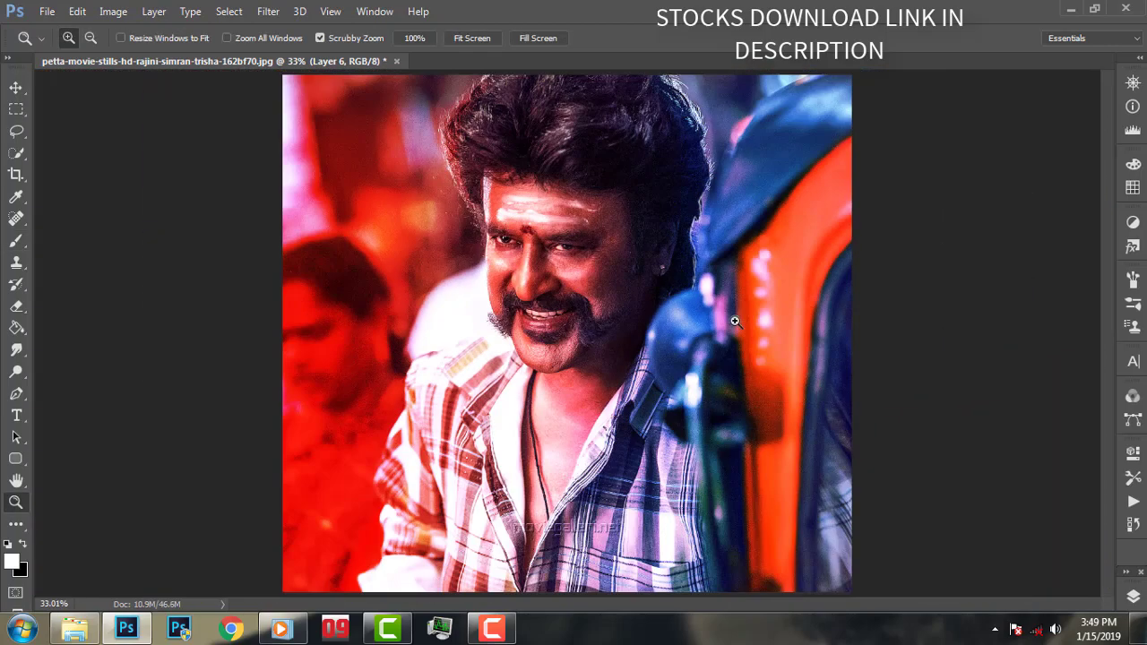
pyautogui.moveTo(721, 146); pyautogui.dragTo(779, 205)
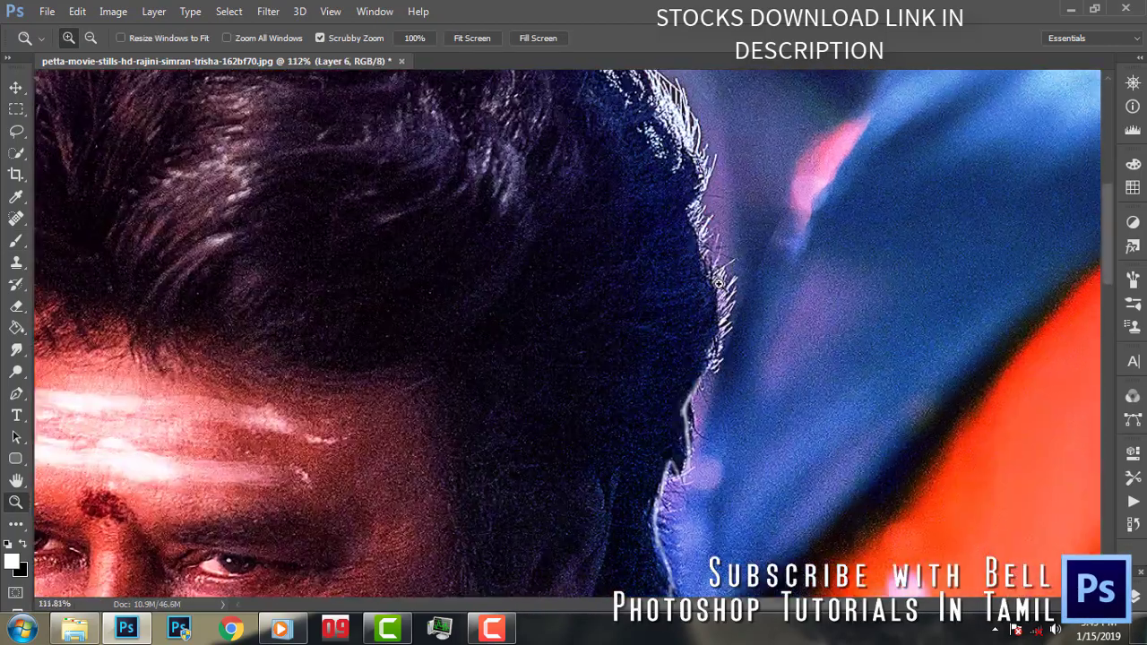
pyautogui.press('e')
pyautogui.moveTo(679, 417); pyautogui.dragTo(671, 502)
pyautogui.moveTo(671, 418); pyautogui.dragTo(691, 484)
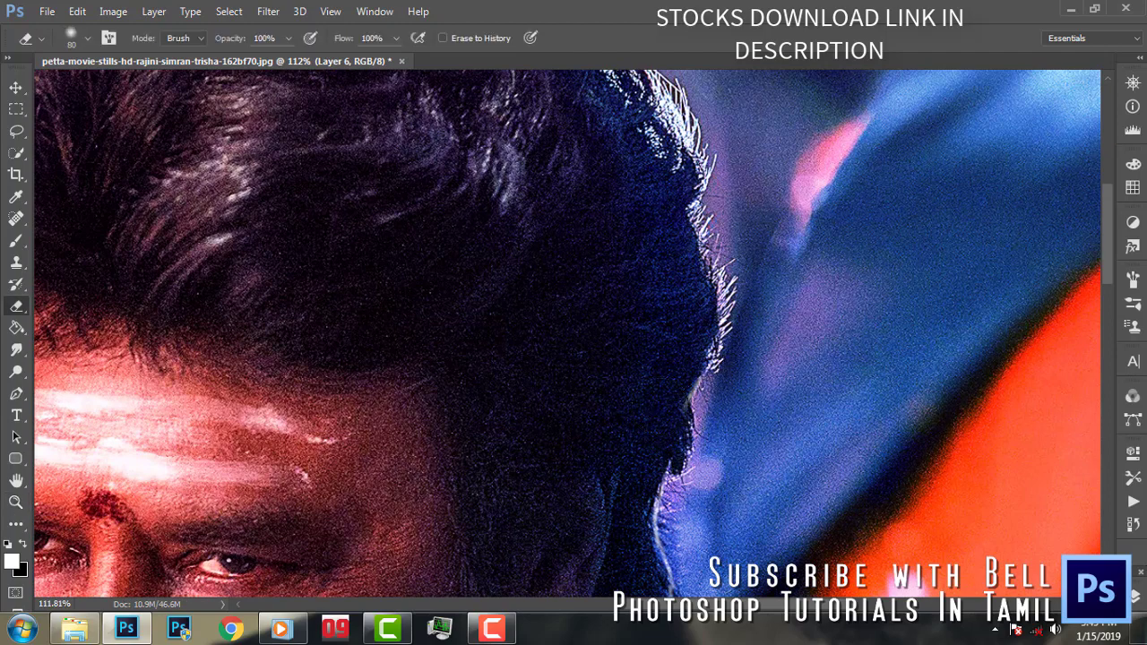
pyautogui.press('j')
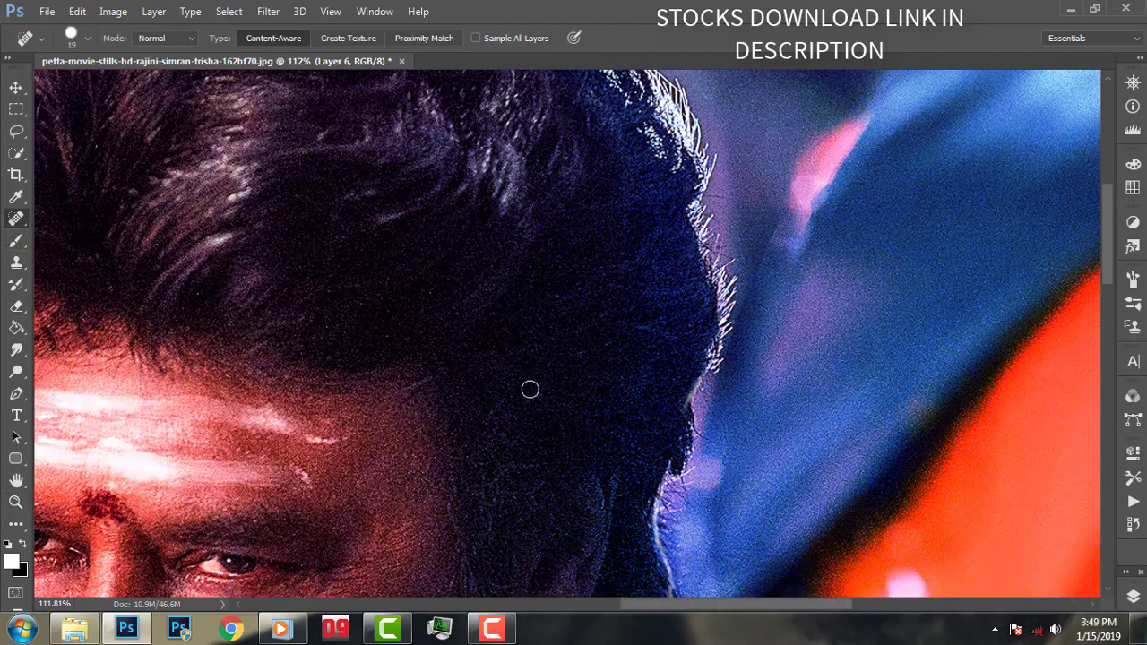
pyautogui.click(16, 240)
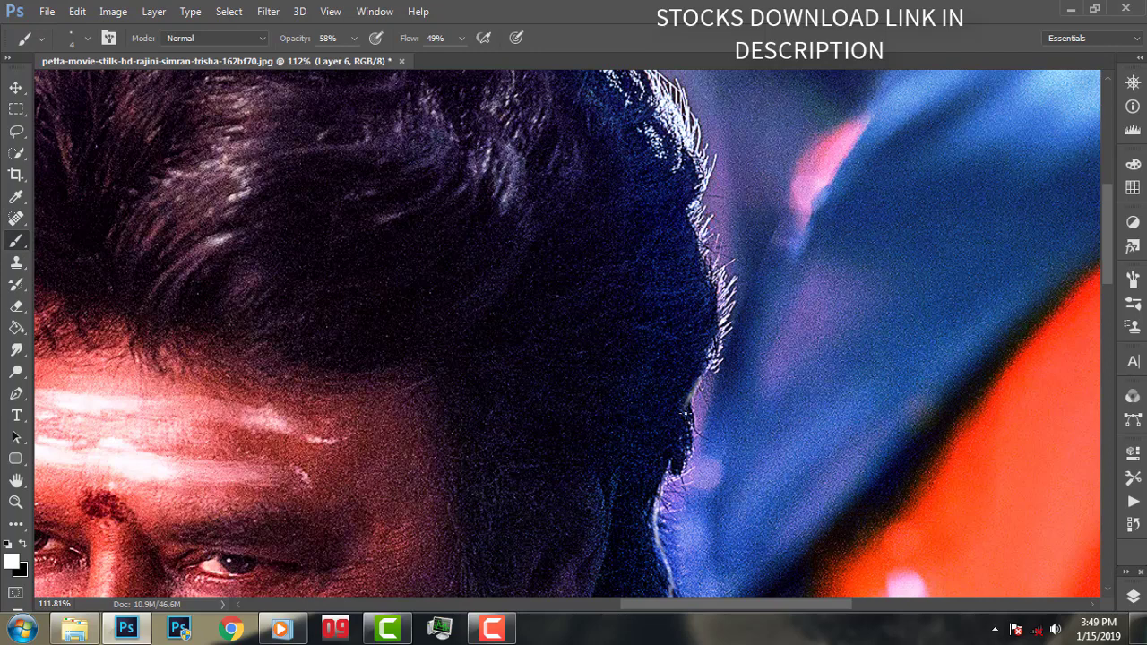
pyautogui.moveTo(691, 404); pyautogui.dragTo(662, 494)
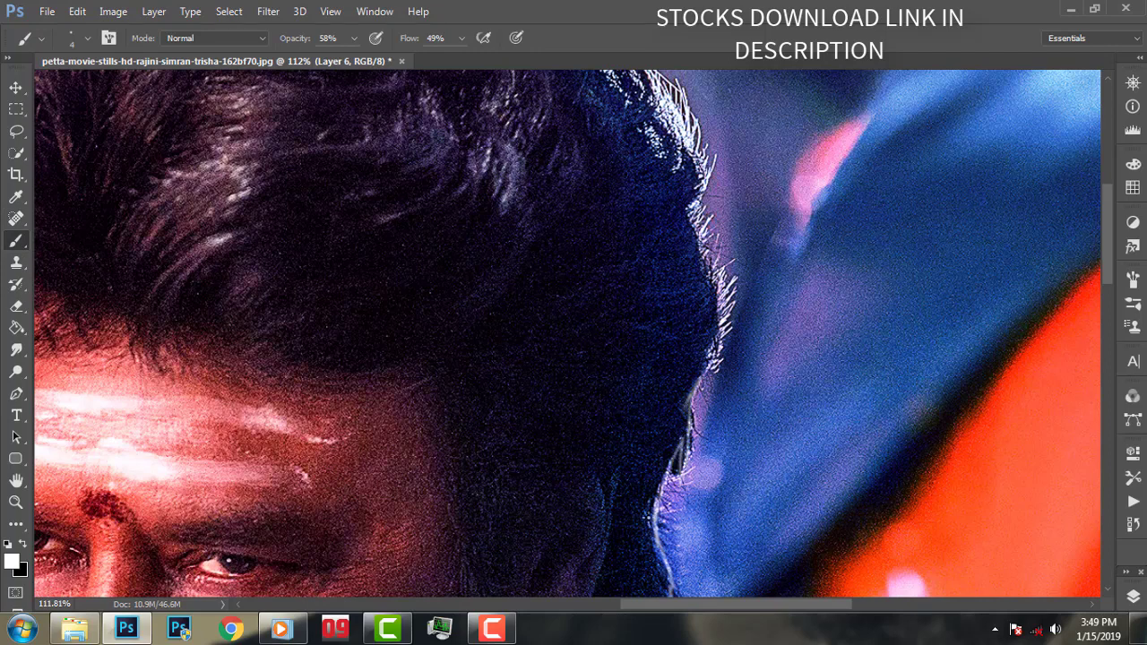
# - Paint fine bright white strands along the upper and lower hair edge against the blue
pyautogui.press('z')
pyautogui.rightClick(627, 368)
pyautogui.click(665, 380)
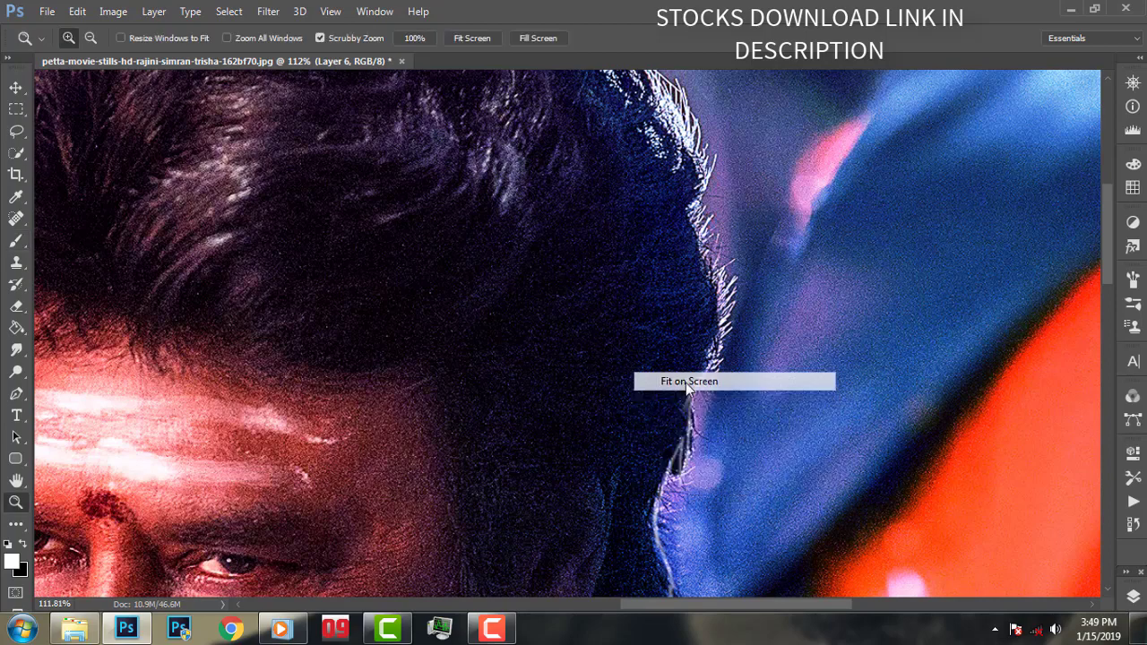
pyautogui.moveTo(762, 115); pyautogui.dragTo(871, 184)
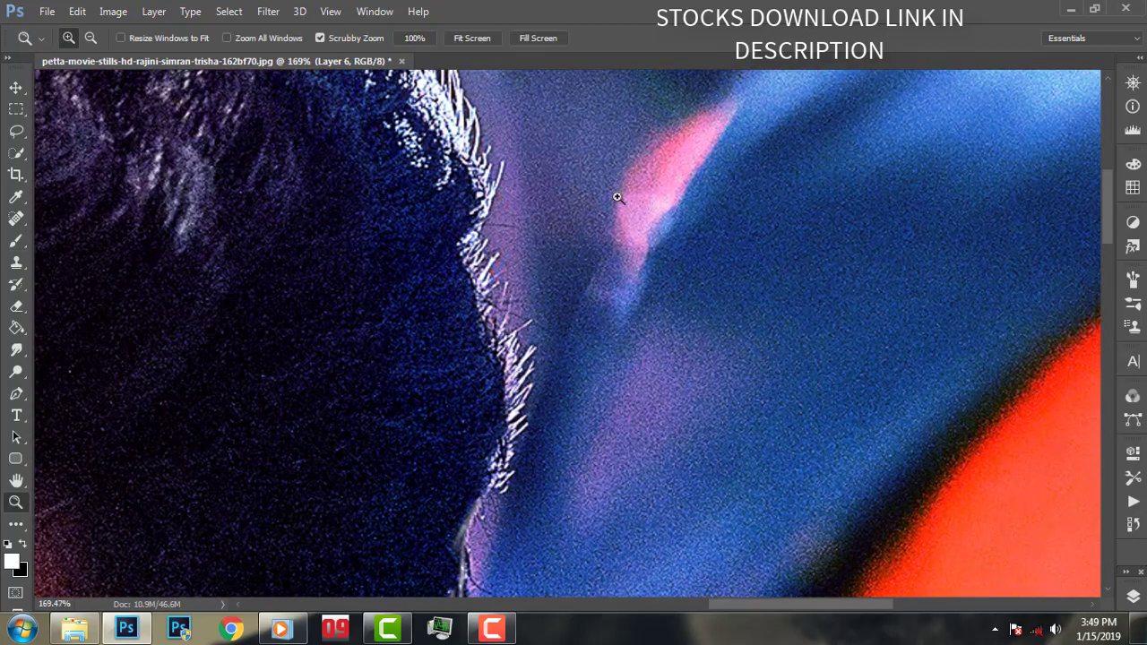
pyautogui.click(17, 242)
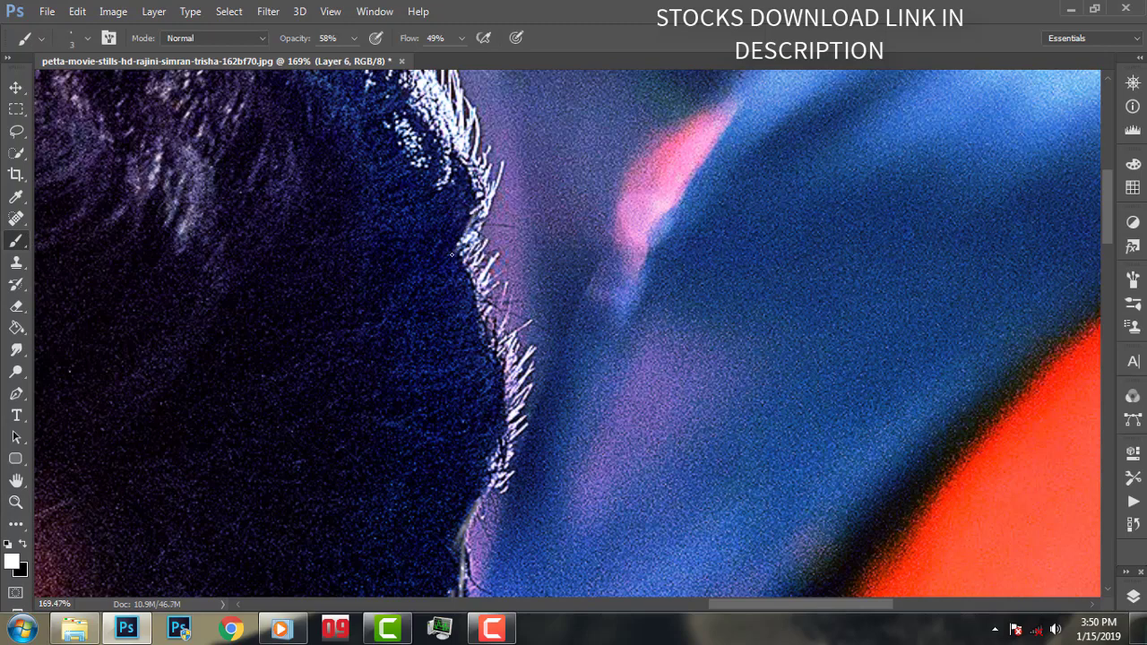
pyautogui.moveTo(468, 235)
pyautogui.mouseDown()
pyautogui.moveTo(484, 179)
pyautogui.moveTo(476, 156)
pyautogui.mouseUp()
pyautogui.moveTo(461, 276); pyautogui.dragTo(480, 246)
pyautogui.moveTo(462, 308)
pyautogui.mouseDown()
pyautogui.moveTo(489, 326)
pyautogui.moveTo(502, 394)
pyautogui.moveTo(502, 462)
pyautogui.moveTo(484, 502)
pyautogui.mouseUp()
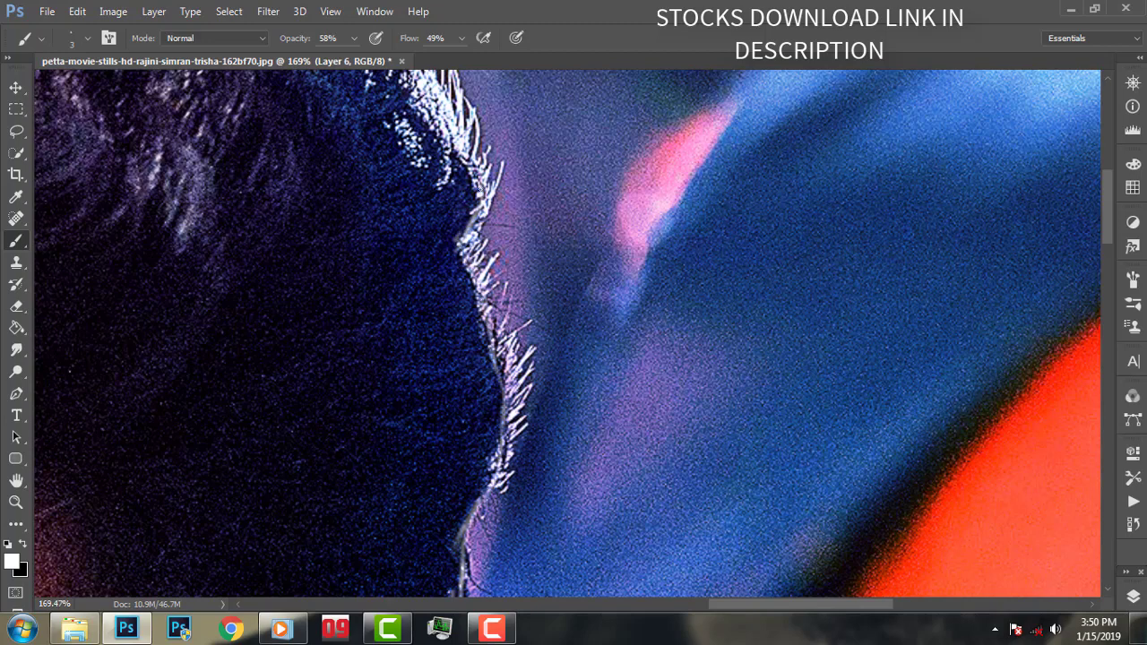
pyautogui.moveTo(481, 190); pyautogui.dragTo(462, 231)
pyautogui.scroll(3, 997, 179)
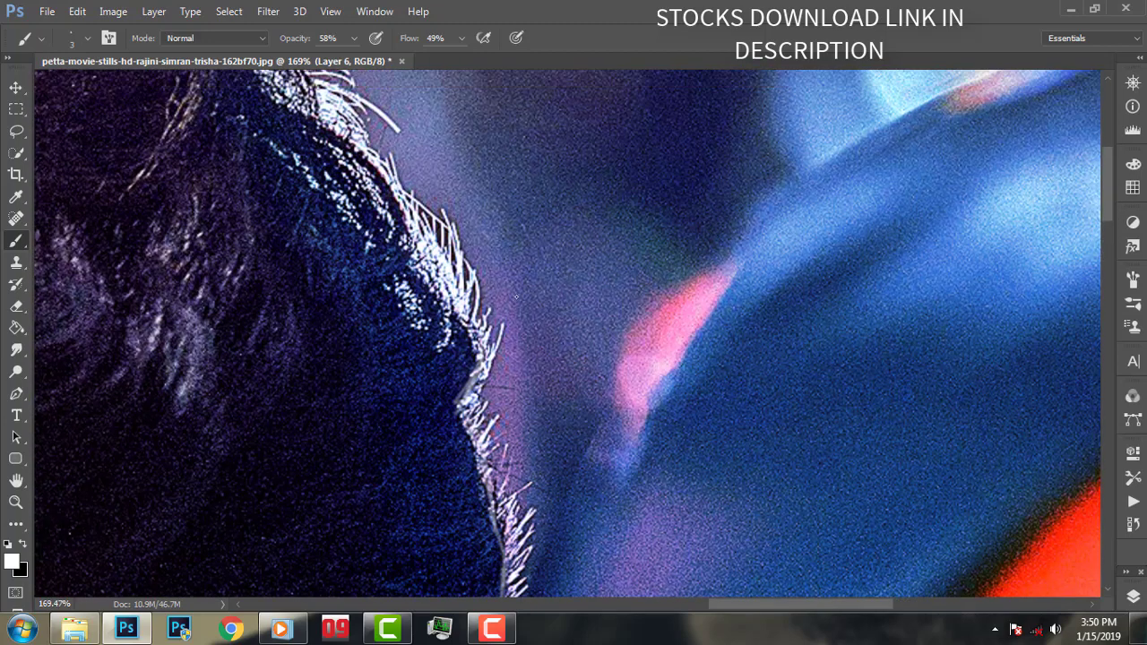
pyautogui.moveTo(477, 364)
pyautogui.mouseDown()
pyautogui.moveTo(462, 264)
pyautogui.moveTo(344, 111)
pyautogui.mouseUp()
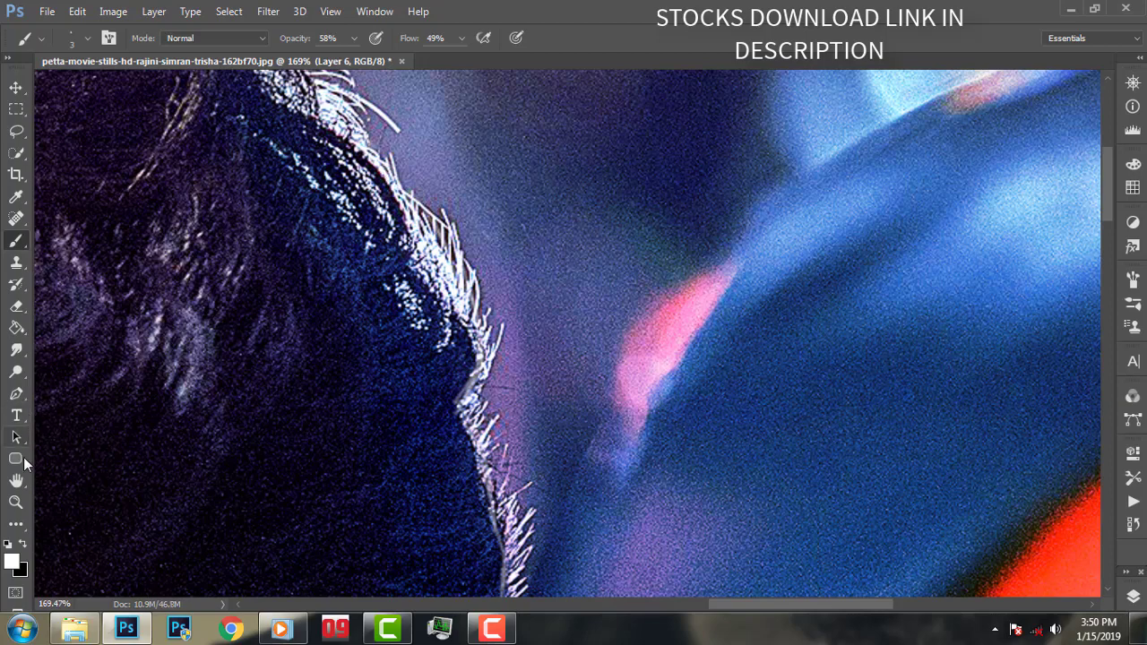
pyautogui.click(20, 503)
pyautogui.rightClick(118, 315)
# - Fit the image on screen and toggle Layer 6 off and on to check its strands
pyautogui.click(150, 349)
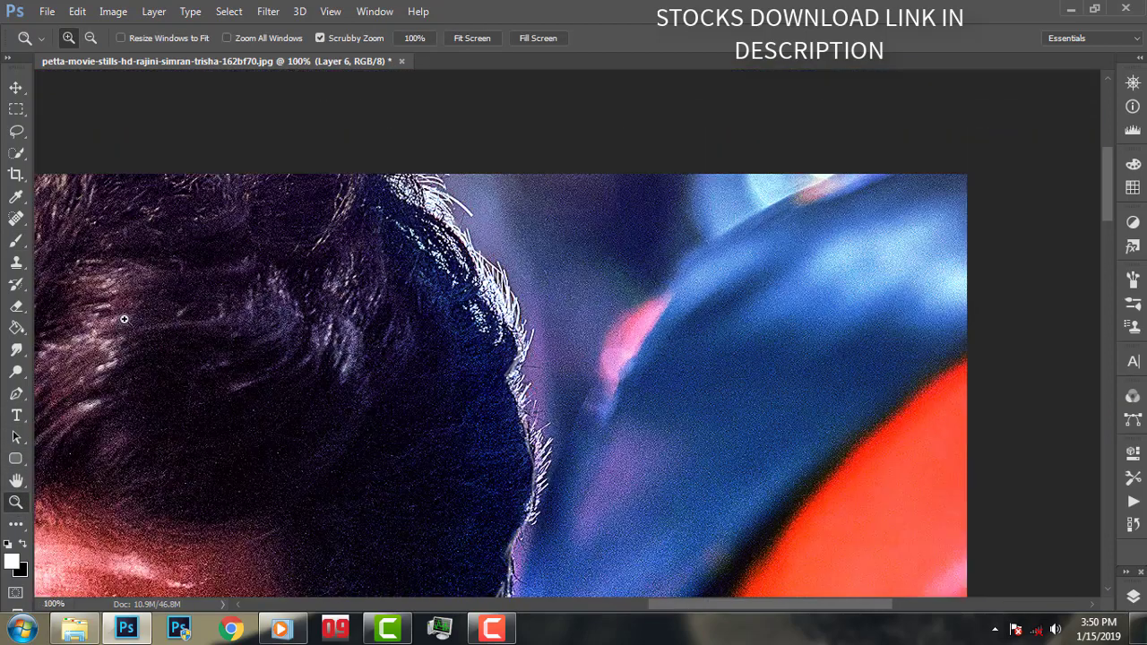
pyautogui.rightClick(280, 312)
pyautogui.click(305, 325)
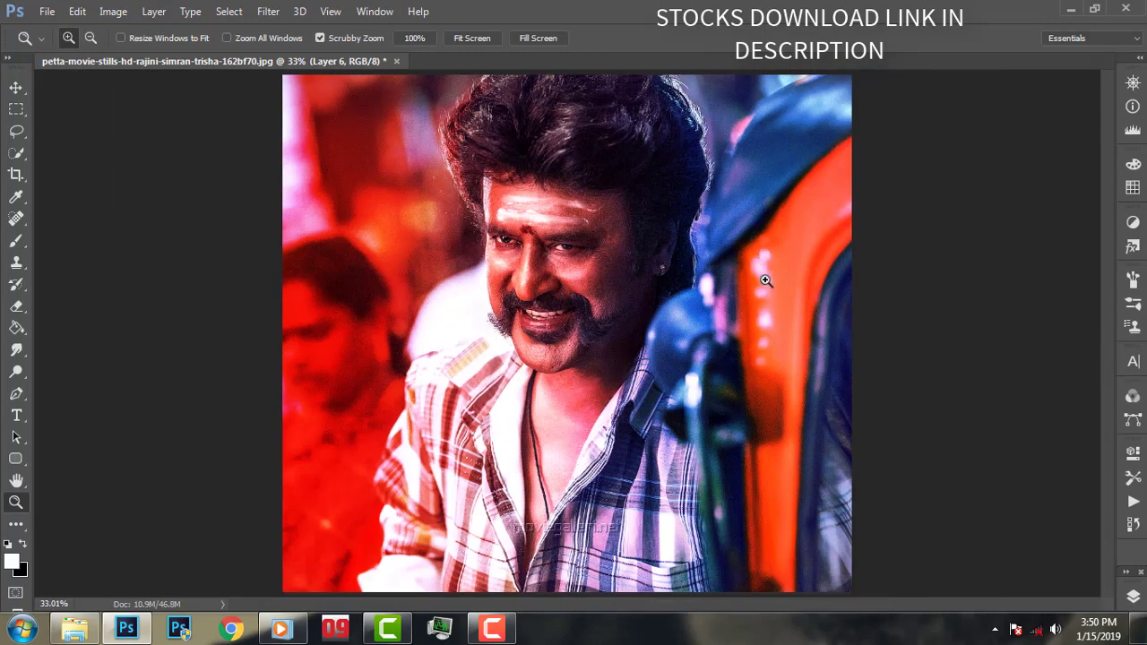
pyautogui.click(1132, 597)
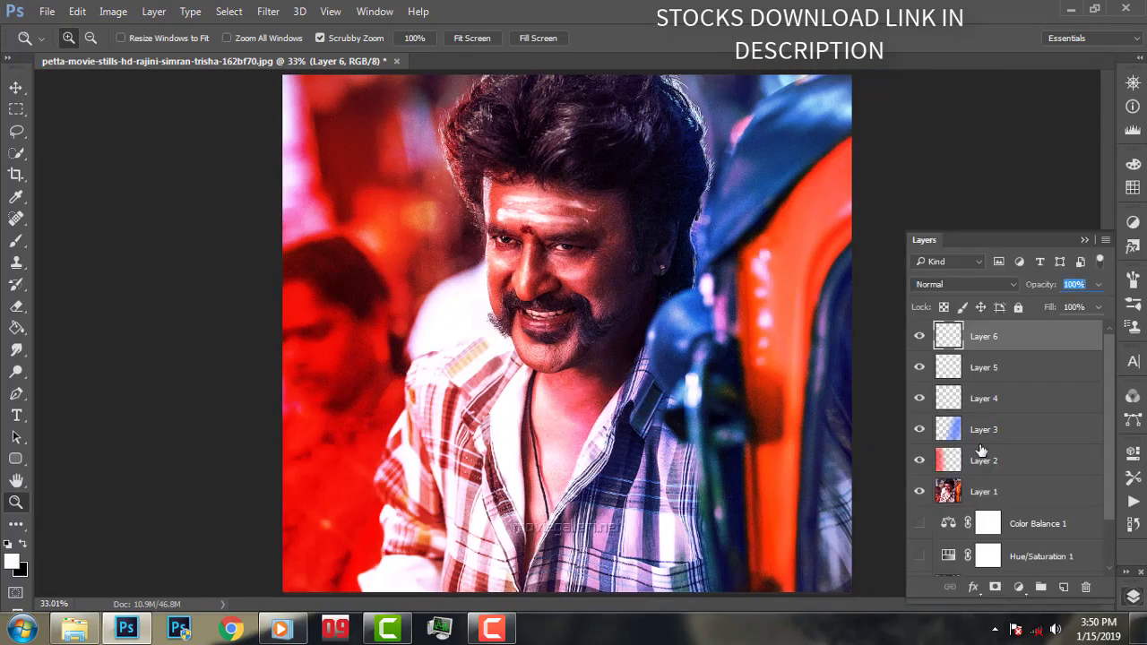
pyautogui.click(920, 336)
pyautogui.click(920, 336)
# - Add a new empty Layer 7 directly above Layer 1
pyautogui.moveTo(1011, 491); pyautogui.dragTo(1053, 587)
pyautogui.click(1063, 586)
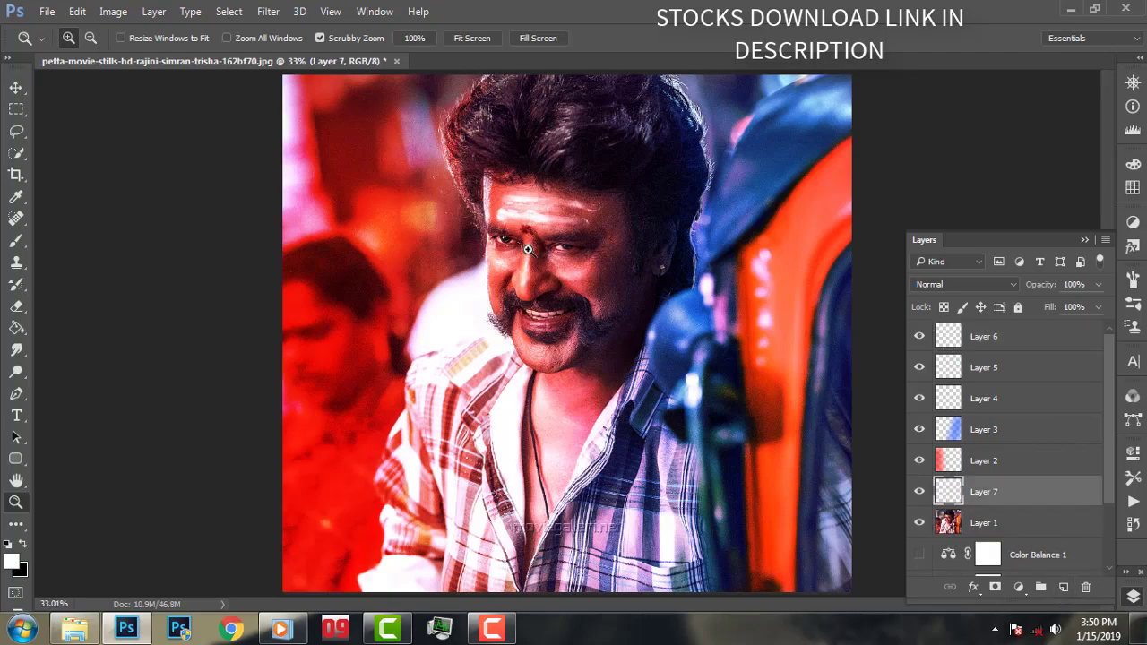
pyautogui.moveTo(528, 250)
pyautogui.mouseDown()
pyautogui.moveTo(638, 278)
pyautogui.moveTo(615, 313)
pyautogui.mouseUp()
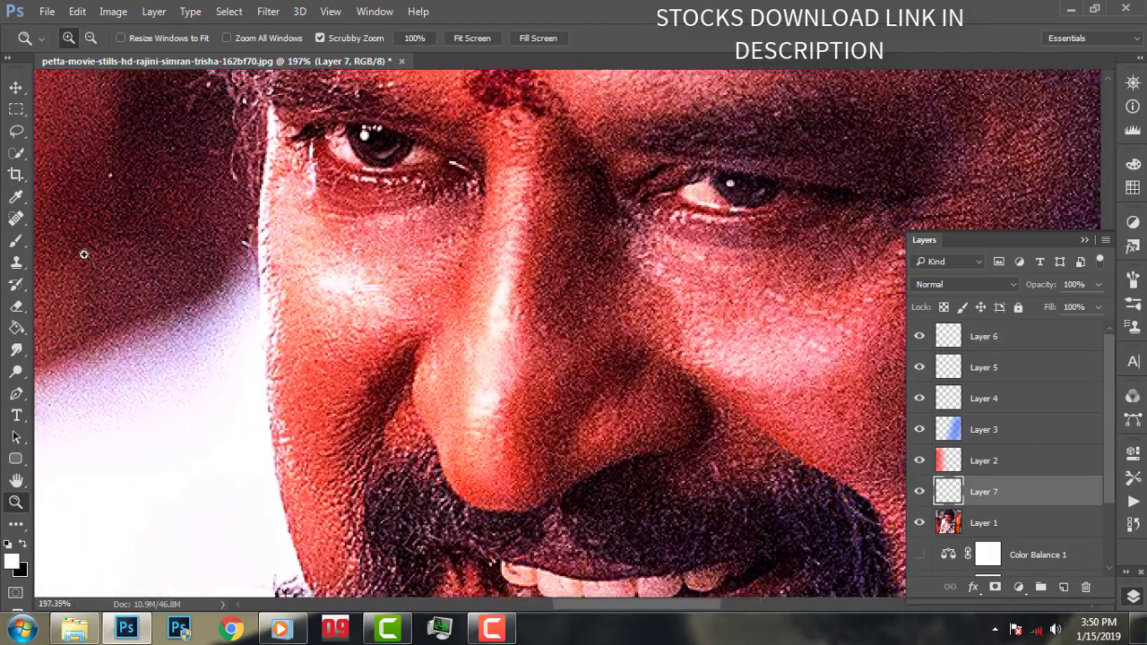
pyautogui.click(16, 241)
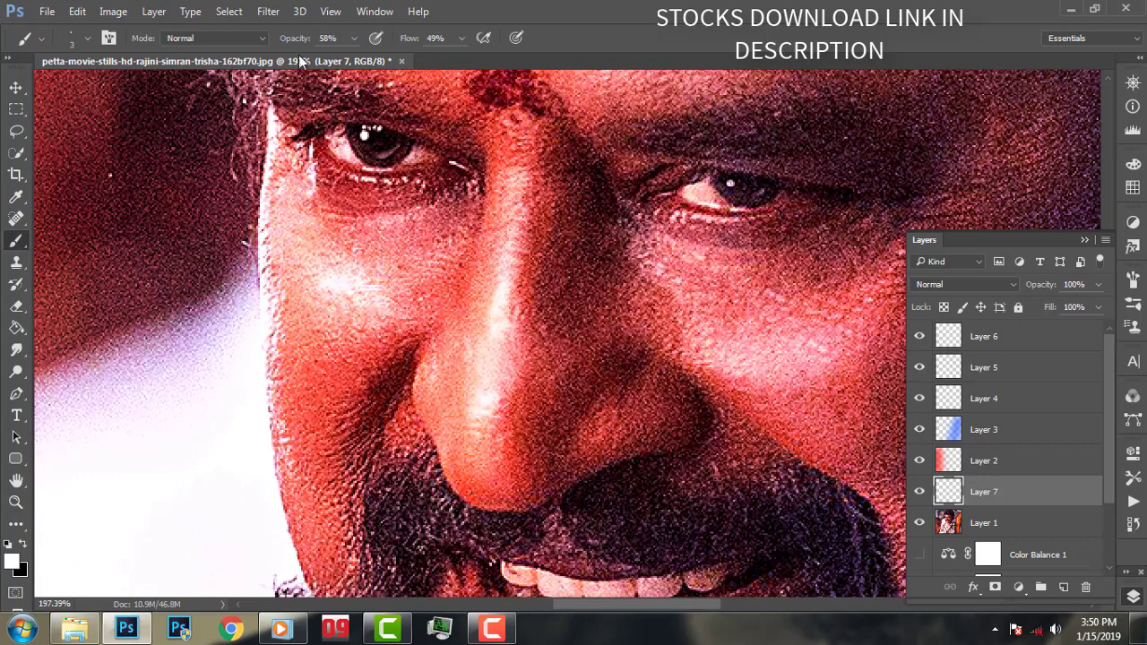
# - Set brush opacity and flow to 23% and move Layer 7 to the top of the stack
pyautogui.moveTo(298, 42); pyautogui.dragTo(268, 43)
pyautogui.moveTo(408, 42); pyautogui.dragTo(383, 43)
pyautogui.moveTo(1047, 491)
pyautogui.mouseDown()
pyautogui.moveTo(963, 341)
pyautogui.moveTo(1006, 309)
pyautogui.moveTo(1027, 343)
pyautogui.mouseUp()
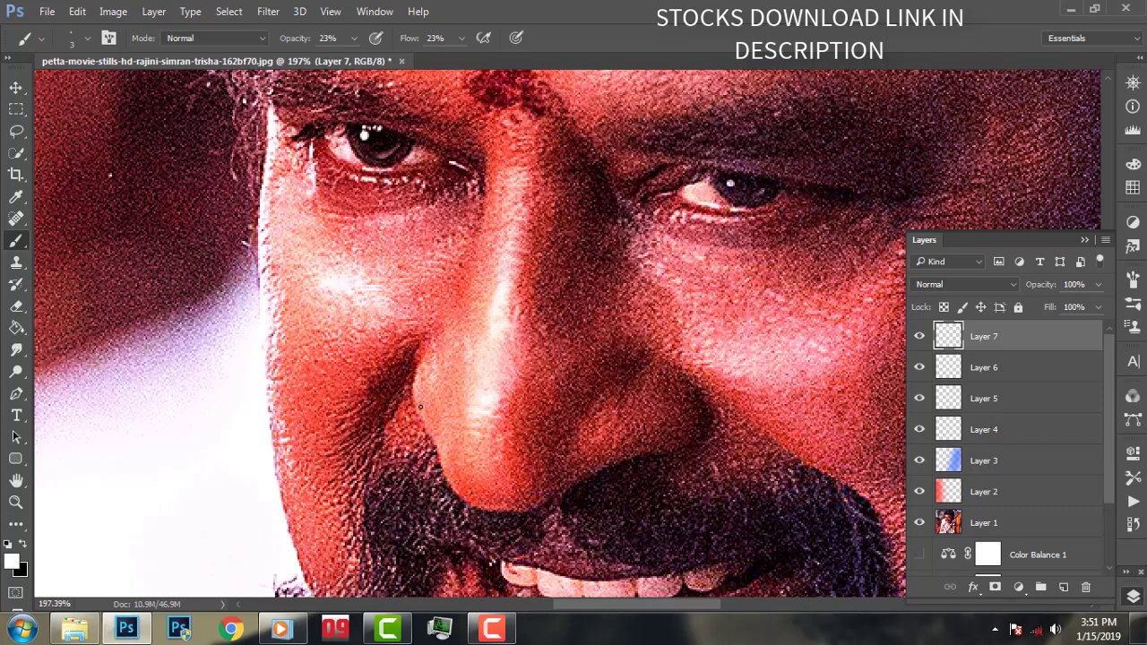
# - Zoom in closely on the nose and close the Layers panel
pyautogui.press('z')
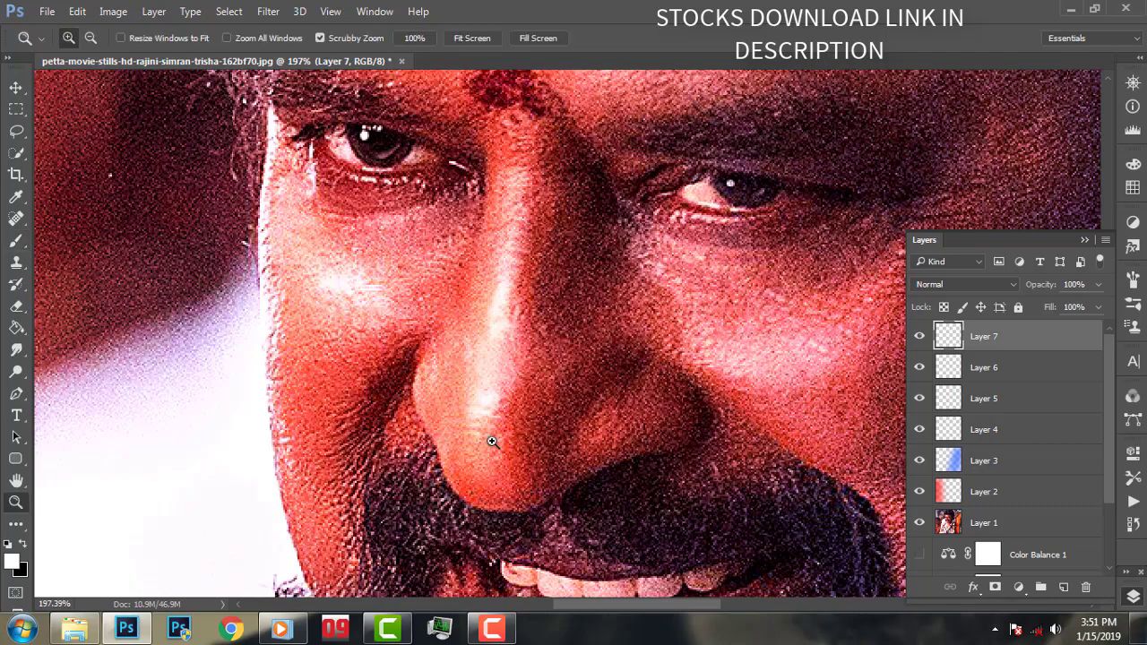
pyautogui.moveTo(472, 440); pyautogui.dragTo(519, 451)
pyautogui.click(20, 242)
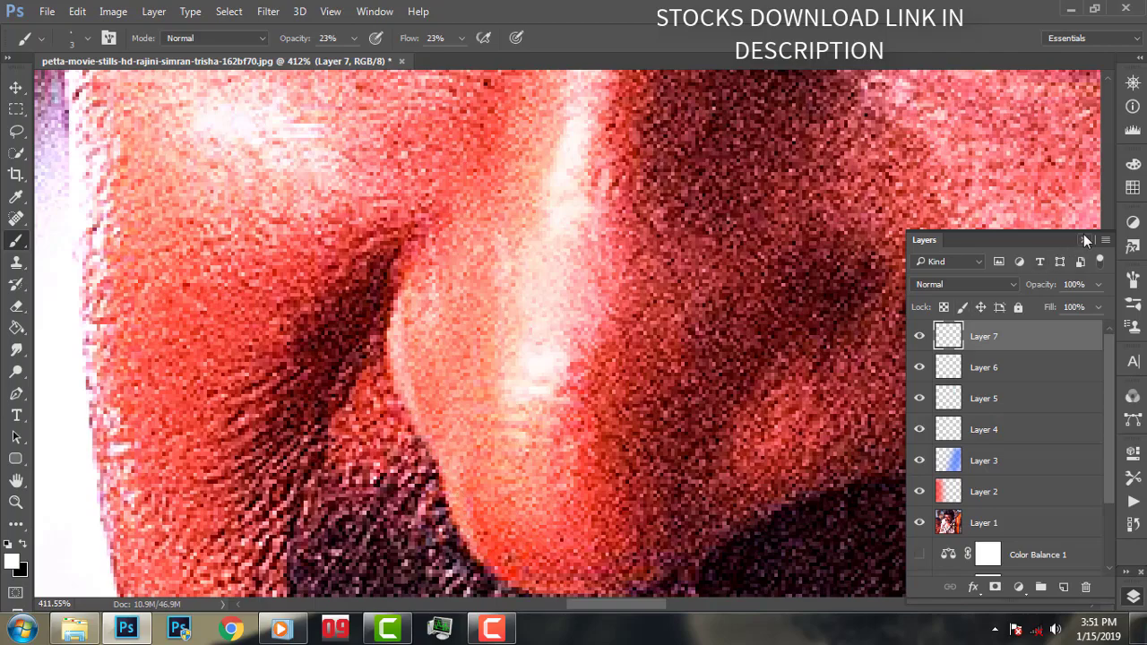
pyautogui.click(1084, 239)
pyautogui.scroll(-3, 660, 330)
pyautogui.scroll(-4, 660, 331)
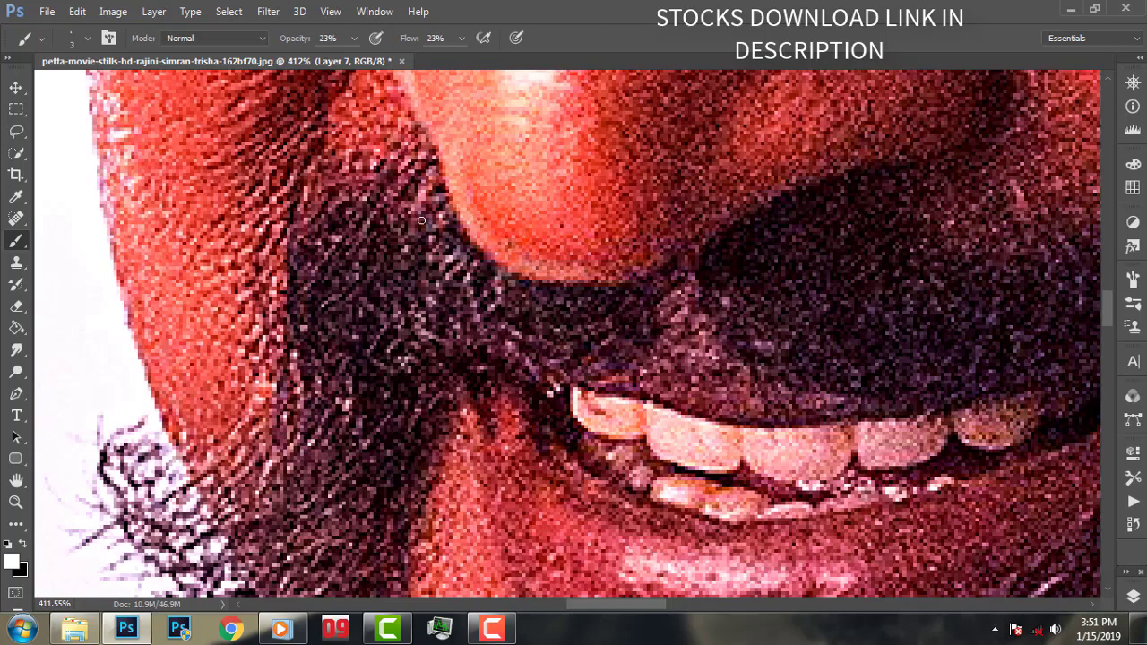
pyautogui.click(15, 502)
pyautogui.rightClick(349, 299)
# - Zoom in on the face and raise the brush opacity to 33%
pyautogui.click(386, 311)
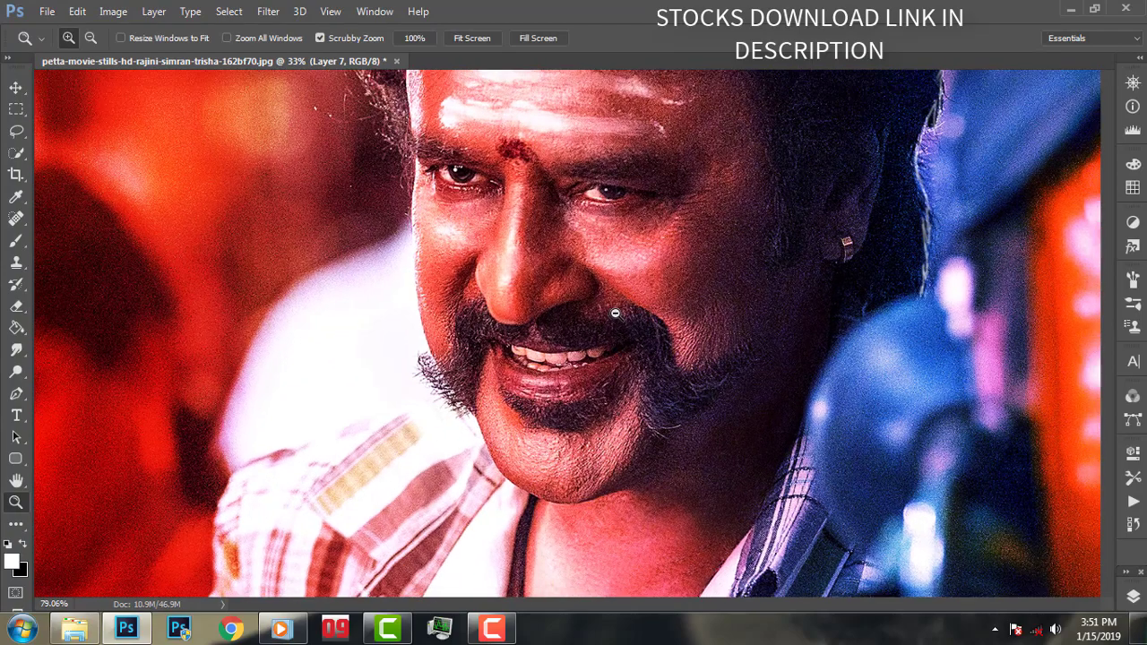
pyautogui.click(547, 289)
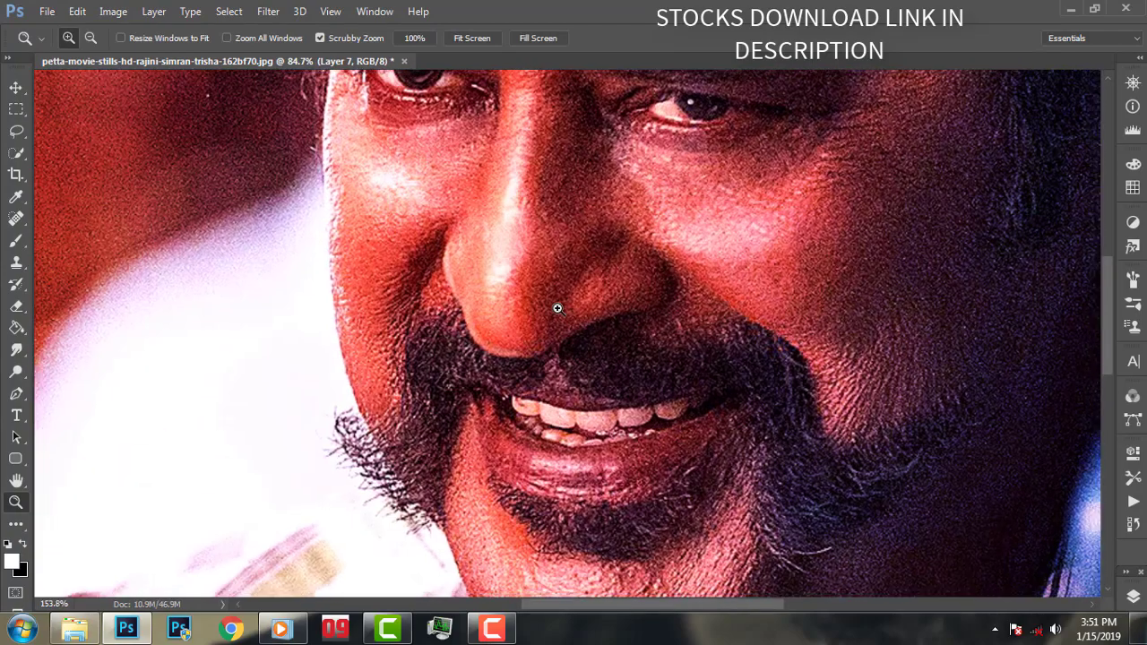
pyautogui.click(551, 307)
pyautogui.click(15, 240)
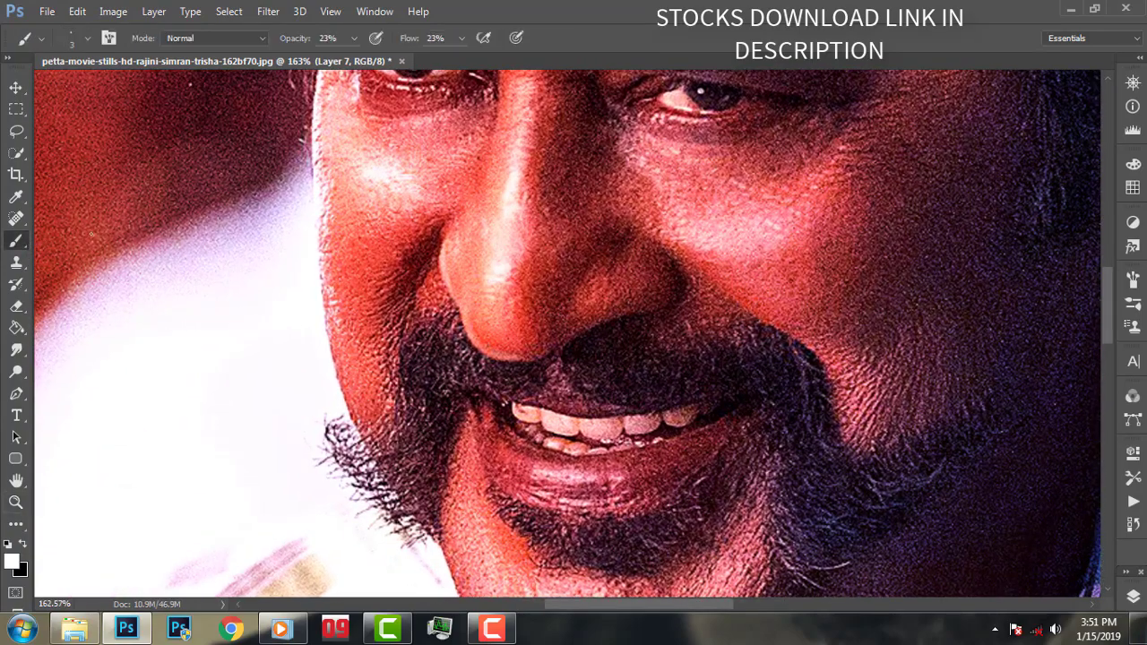
pyautogui.click(309, 42)
pyautogui.moveTo(306, 42); pyautogui.dragTo(315, 41)
pyautogui.press('Return')
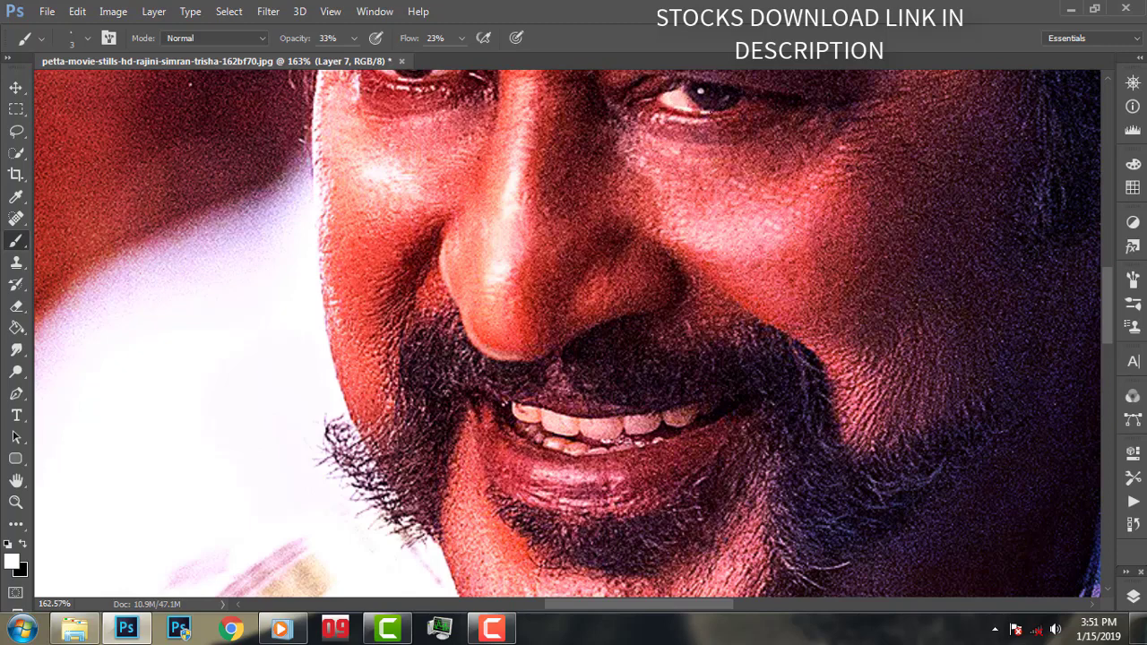
# - Brighten the skin under both eyes and dab white onto the left eye's catchlight
pyautogui.moveTo(704, 123); pyautogui.dragTo(738, 127)
pyautogui.moveTo(1110, 294); pyautogui.dragTo(1114, 264)
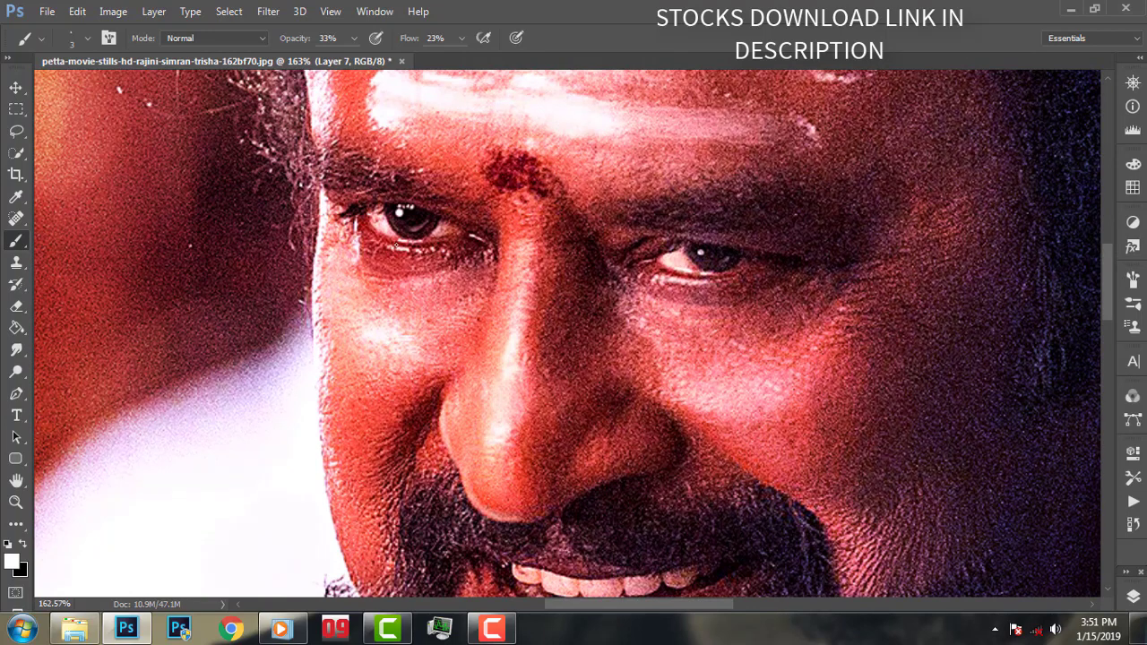
pyautogui.moveTo(395, 252); pyautogui.dragTo(432, 252)
pyautogui.click(405, 215)
pyautogui.click(407, 208)
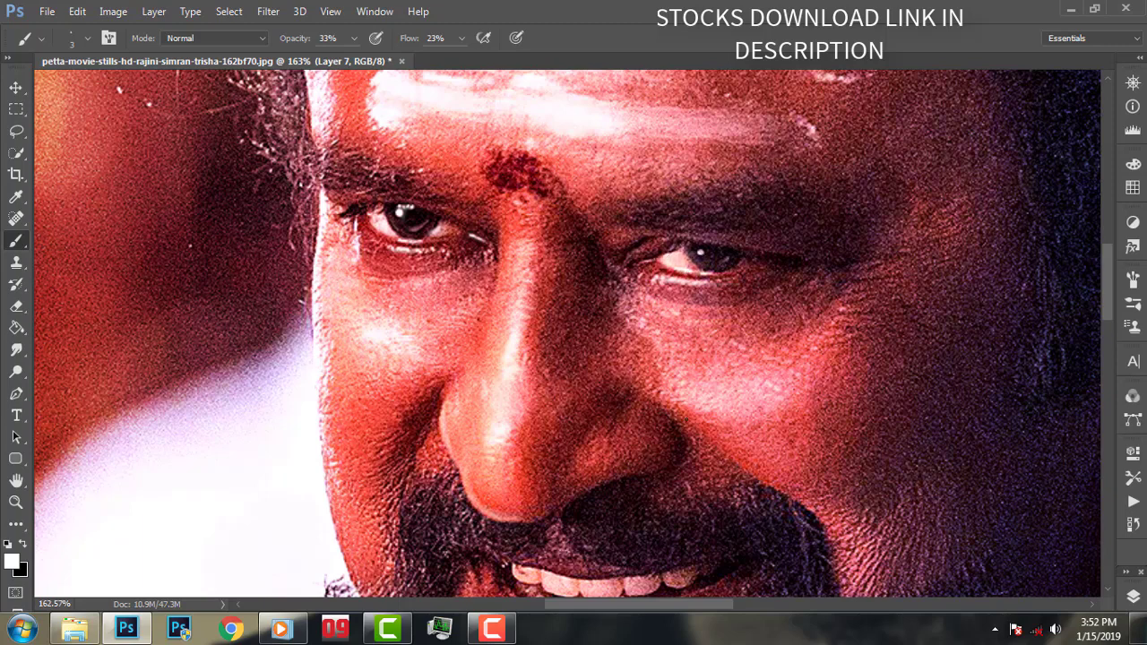
pyautogui.click(15, 502)
pyautogui.rightClick(463, 341)
pyautogui.click(481, 359)
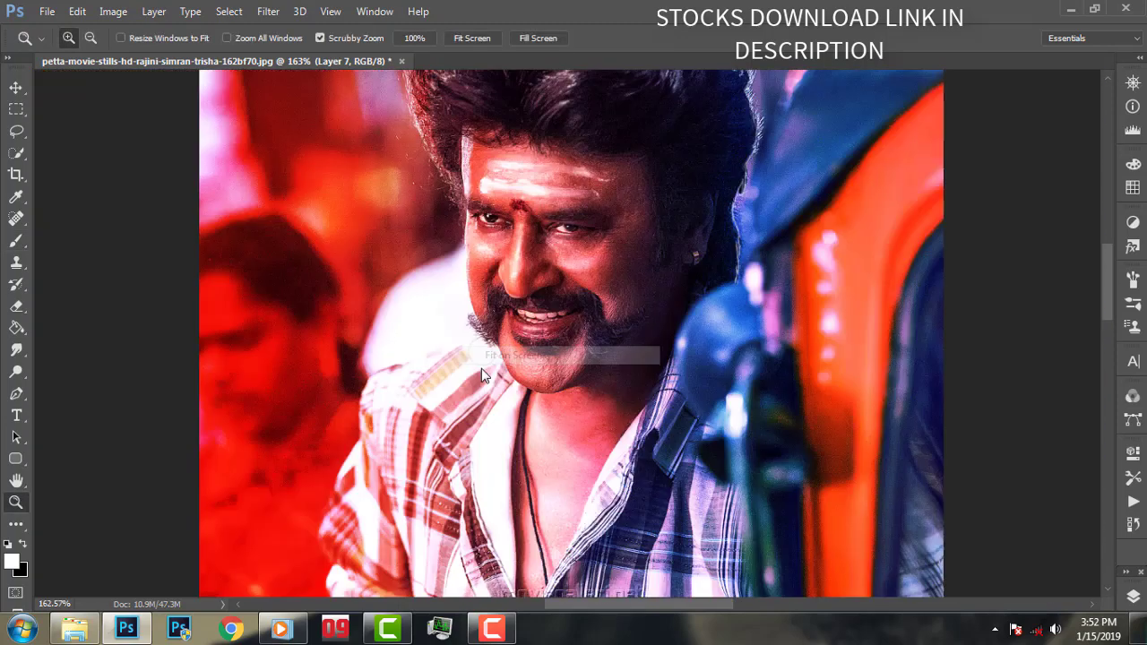
pyautogui.click(1133, 596)
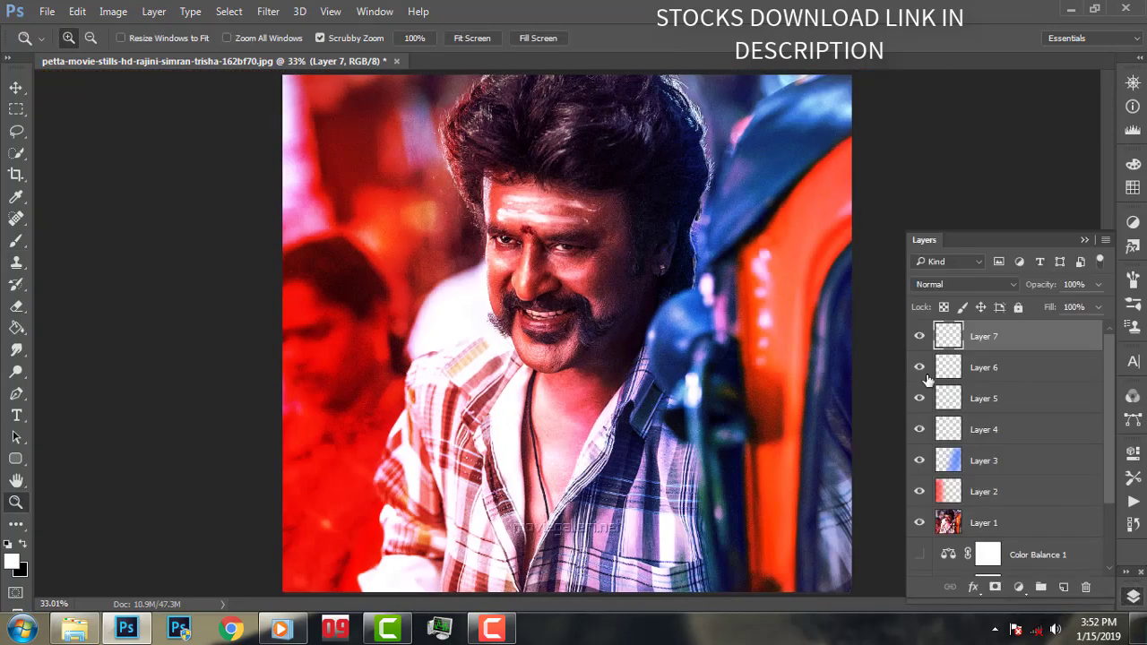
pyautogui.click(916, 339)
pyautogui.click(915, 338)
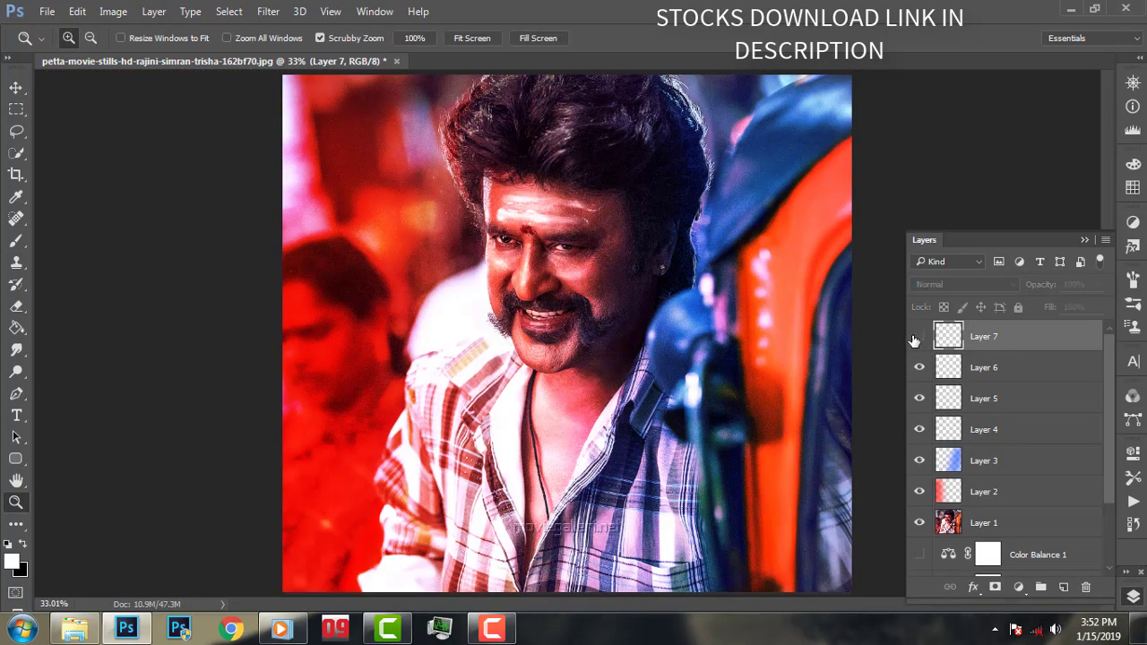
pyautogui.click(915, 339)
pyautogui.click(915, 341)
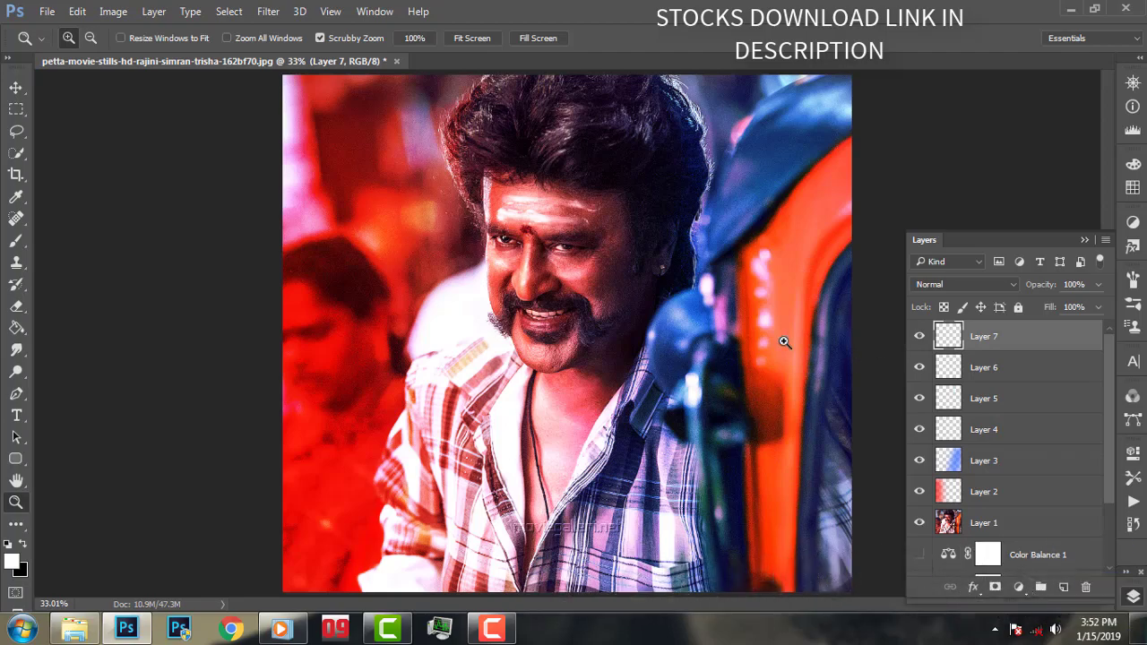
pyautogui.moveTo(523, 288); pyautogui.dragTo(684, 313)
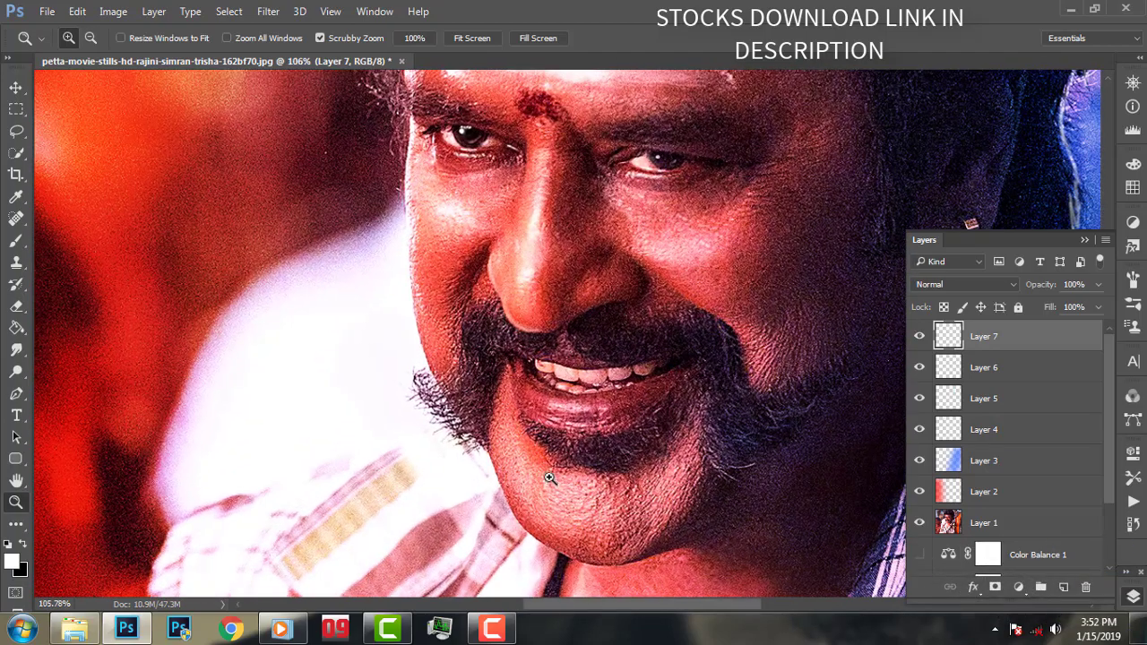
pyautogui.moveTo(550, 478)
pyautogui.mouseDown()
pyautogui.moveTo(568, 525)
pyautogui.moveTo(526, 481)
pyautogui.moveTo(507, 434)
pyautogui.mouseUp()
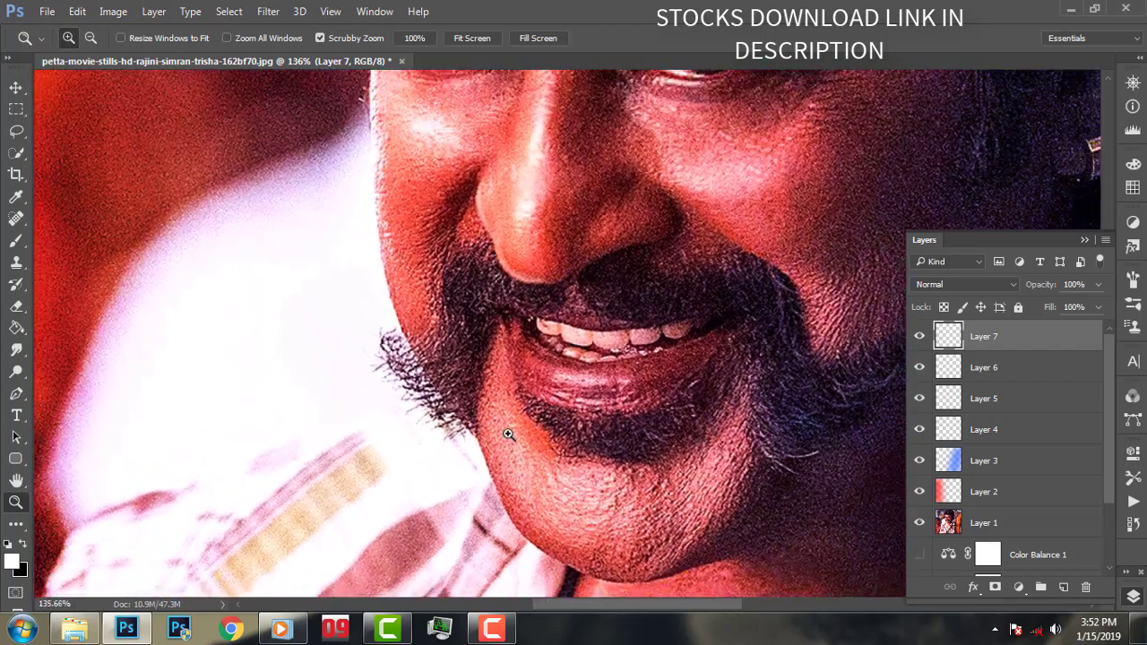
pyautogui.click(16, 240)
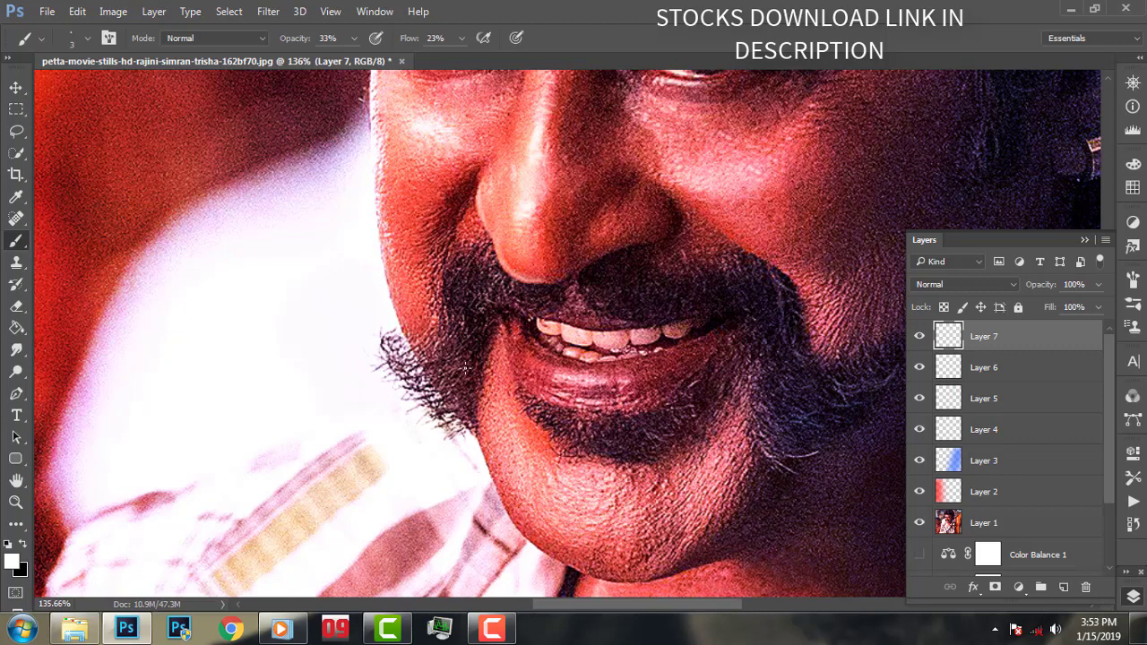
pyautogui.press(']')
pyautogui.press(']')
pyautogui.press(']')
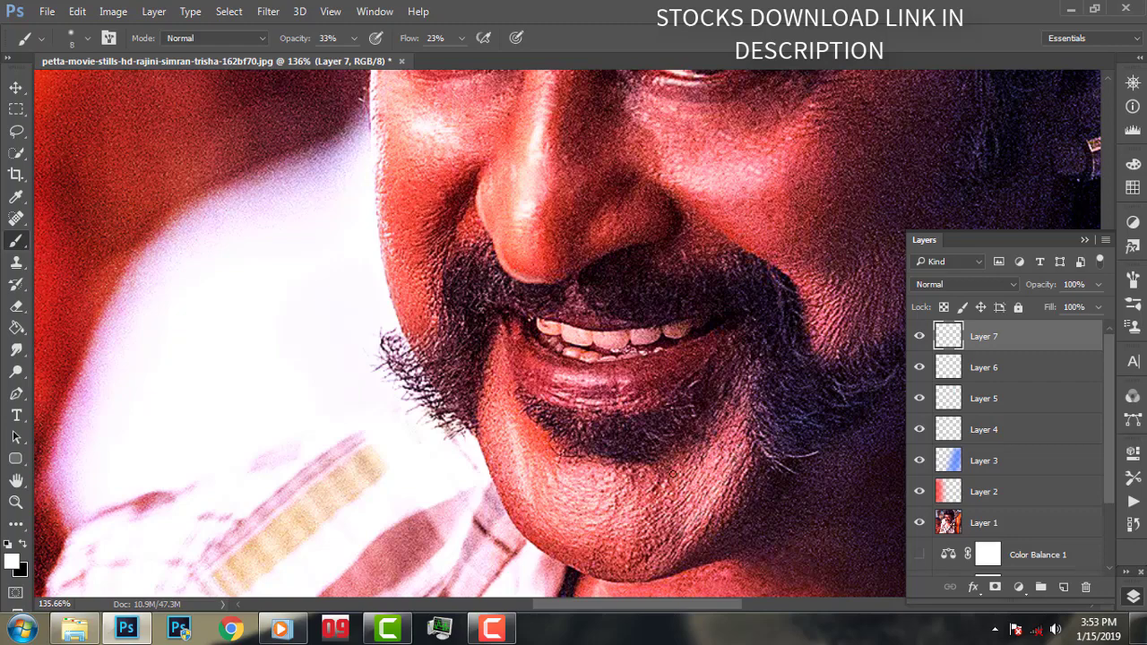
pyautogui.press('z')
pyautogui.rightClick(682, 466)
pyautogui.click(712, 479)
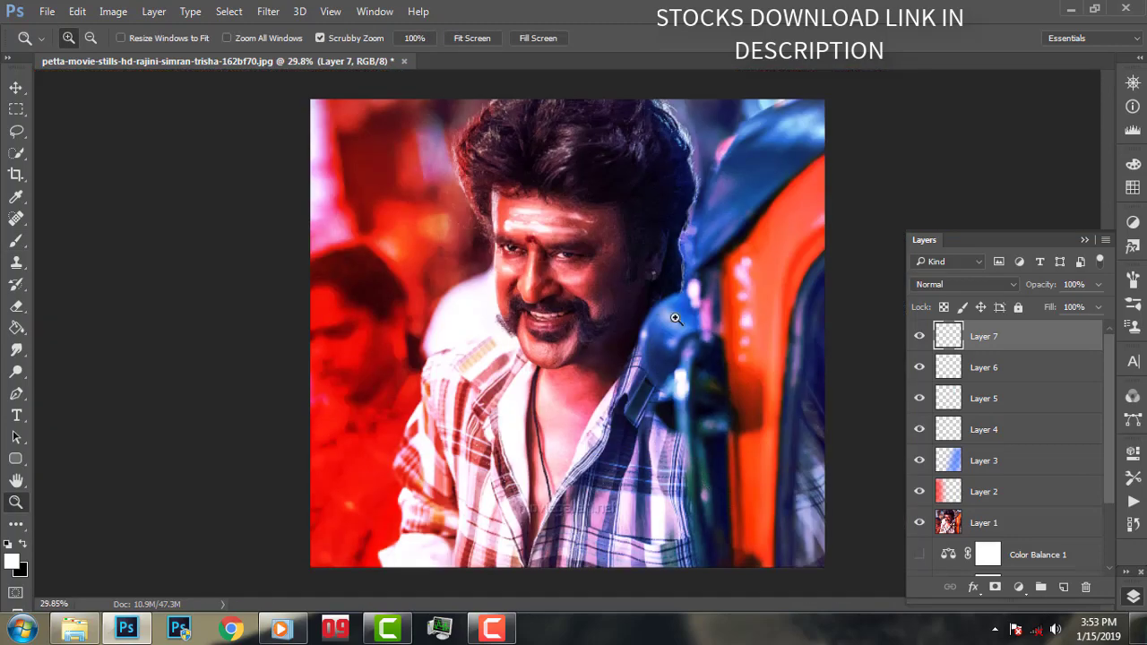
# - Erase stray highlights around the chin on Layer 7 with a soft 26 px eraser
pyautogui.moveTo(543, 340); pyautogui.dragTo(626, 375)
pyautogui.press('e')
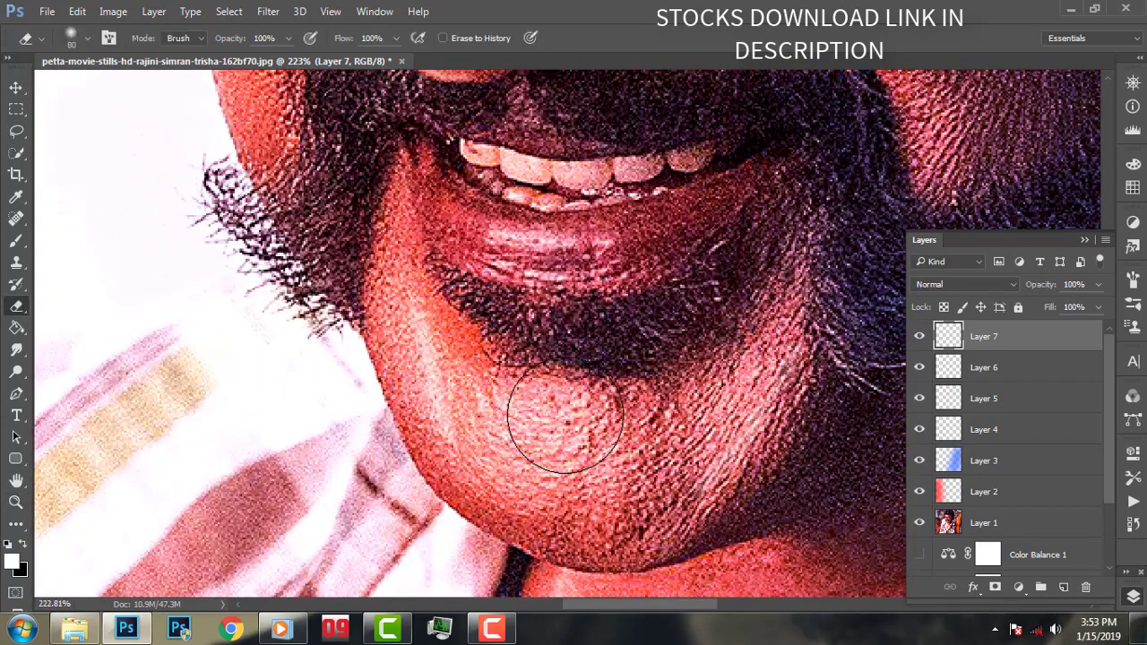
pyautogui.rightClick(560, 367)
pyautogui.moveTo(681, 403); pyautogui.dragTo(643, 403)
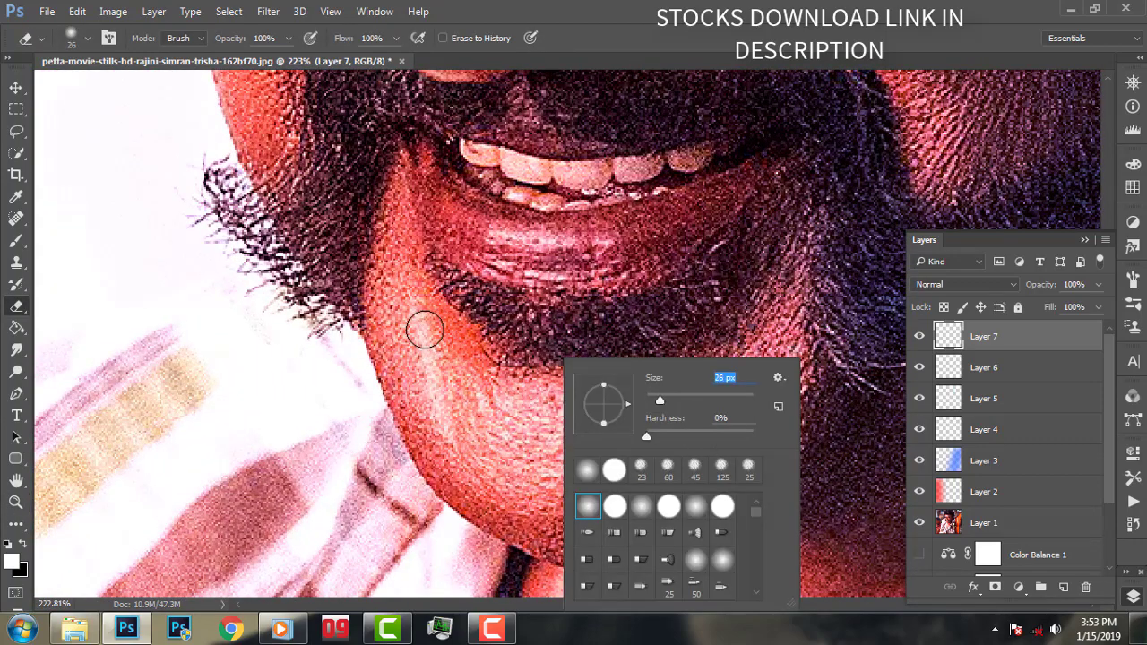
pyautogui.press('Return')
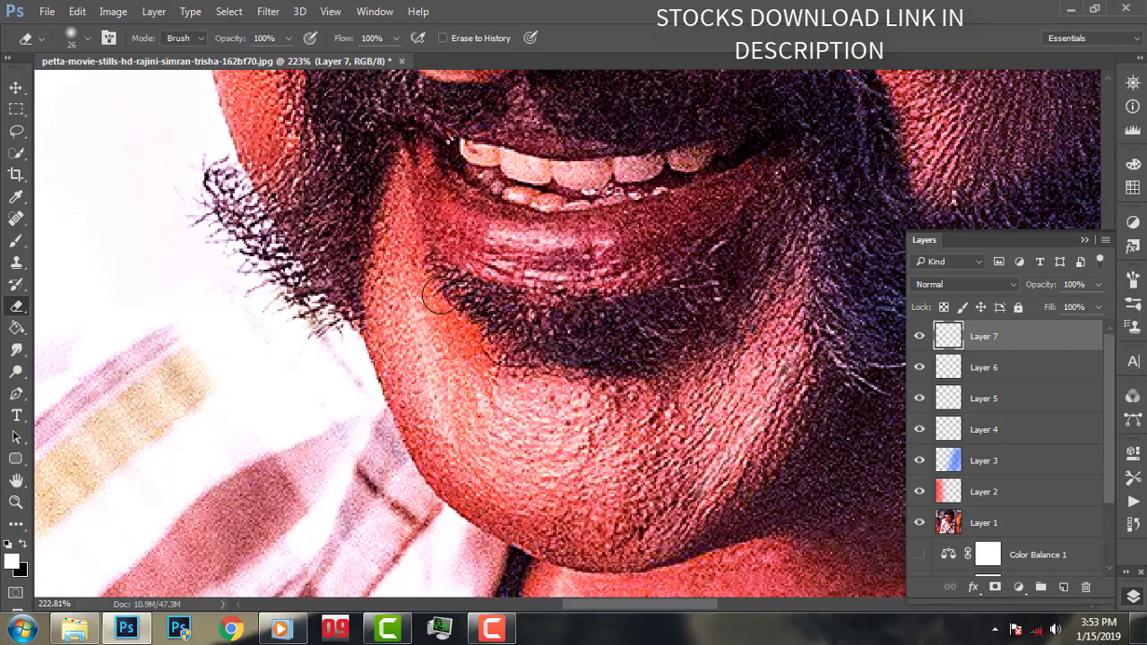
pyautogui.press('z')
pyautogui.hotkey('ctrl', '0')
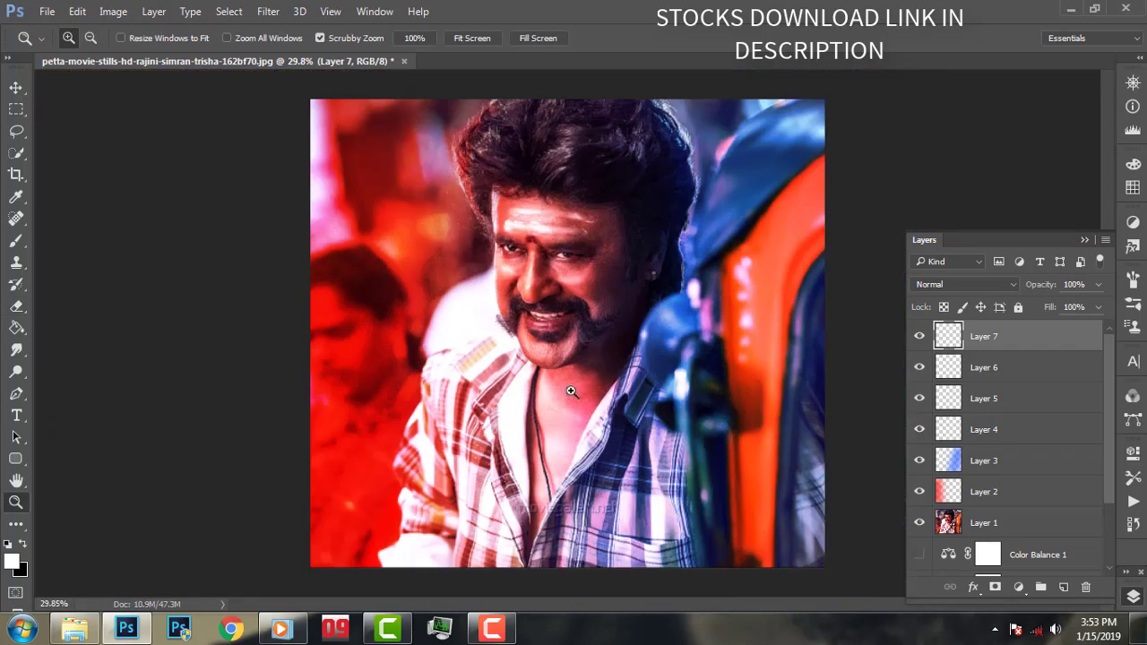
pyautogui.moveTo(573, 341); pyautogui.dragTo(608, 341)
pyautogui.moveTo(538, 311); pyautogui.dragTo(574, 312)
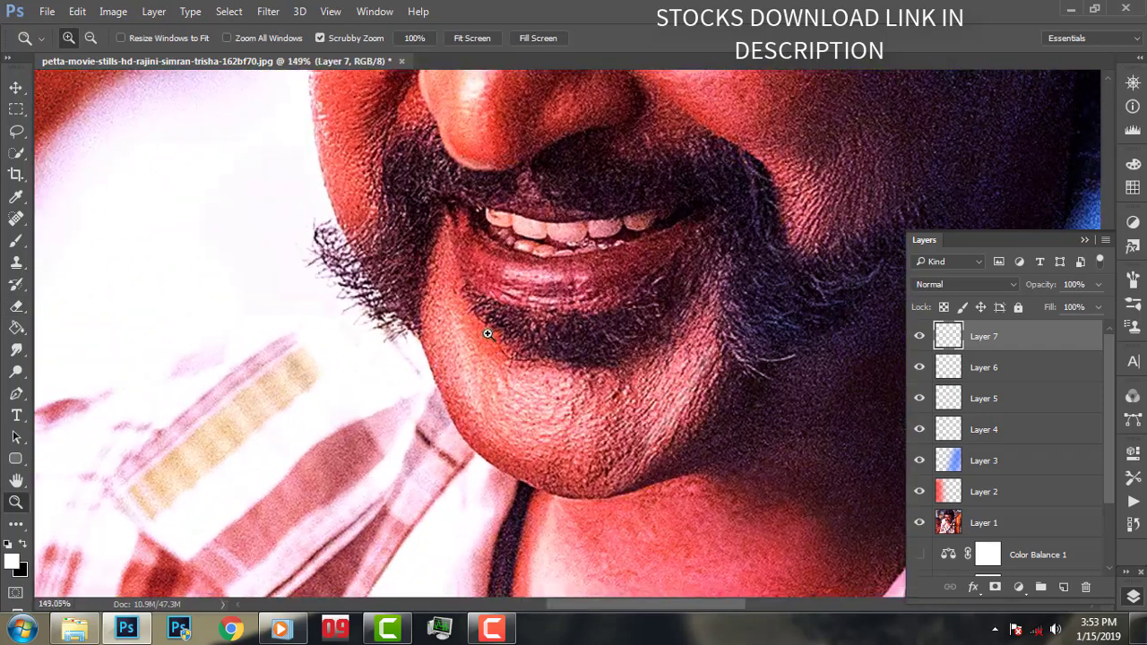
pyautogui.press('e')
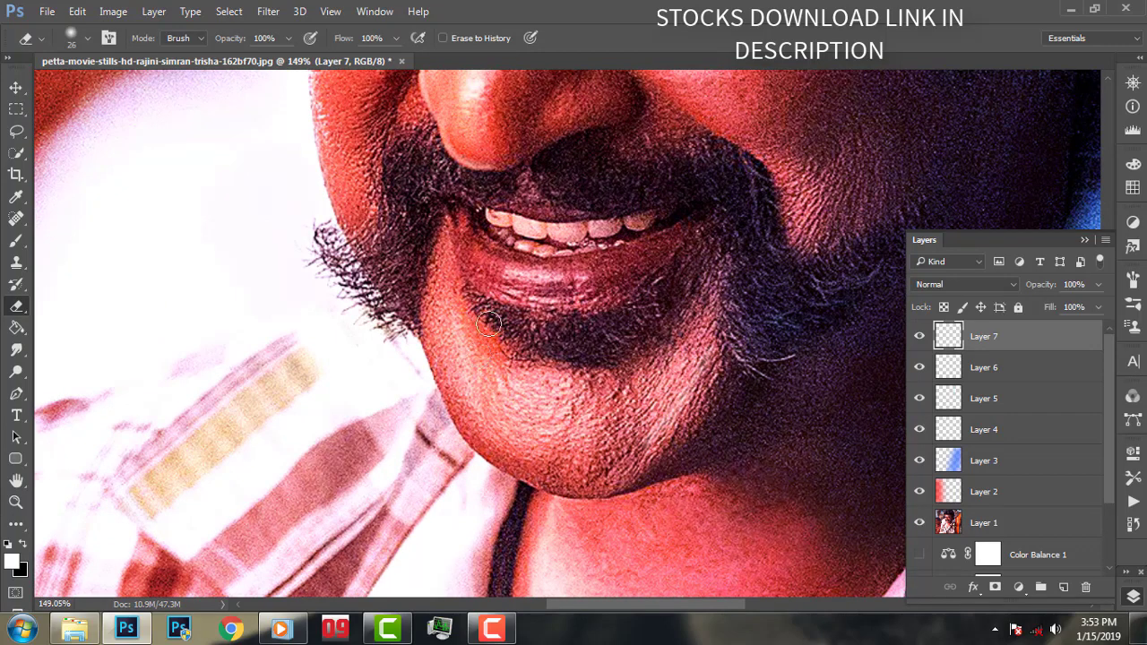
pyautogui.press('z')
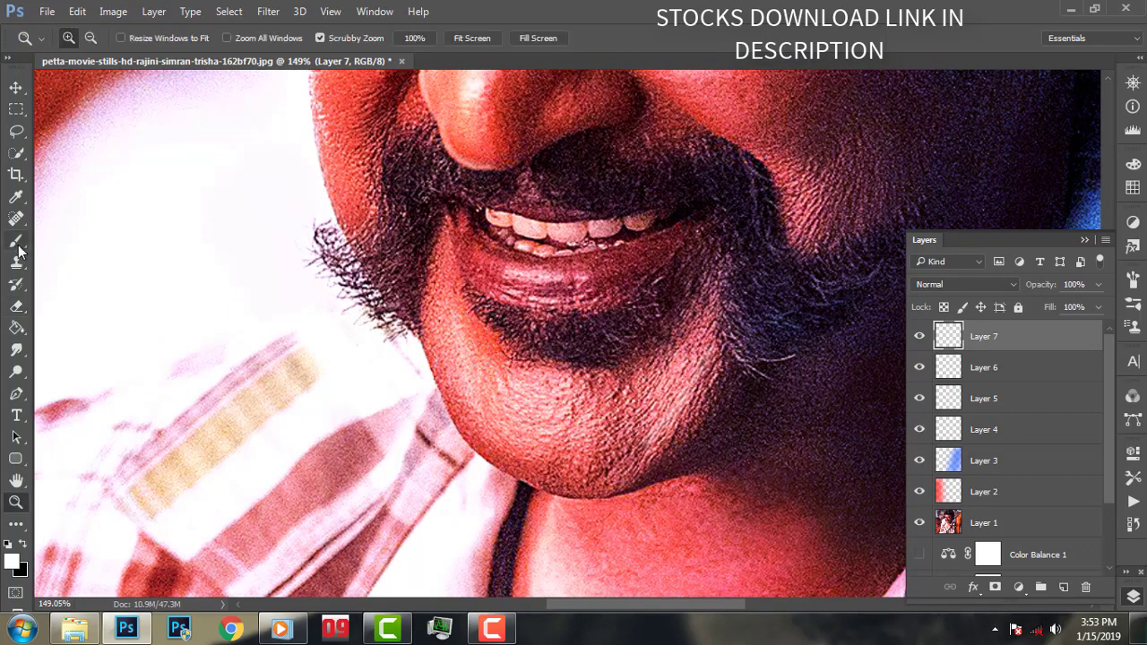
# - Set the soft brush to 1 px for fine detail work
pyautogui.click(16, 240)
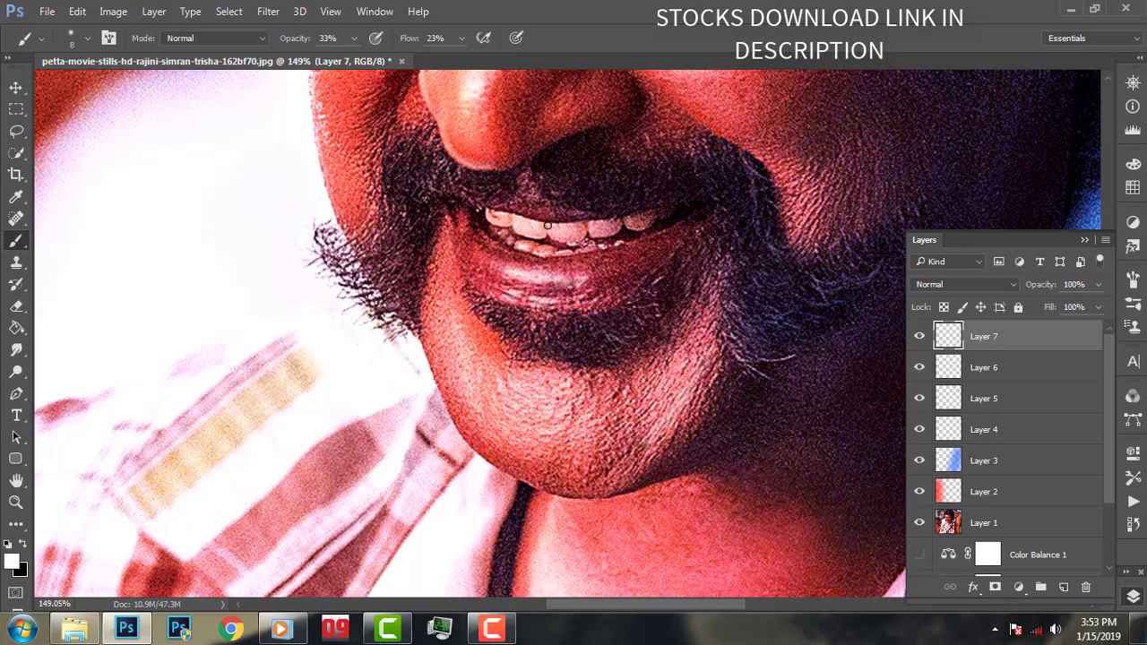
pyautogui.rightClick(617, 256)
pyautogui.moveTo(661, 273); pyautogui.dragTo(657, 273)
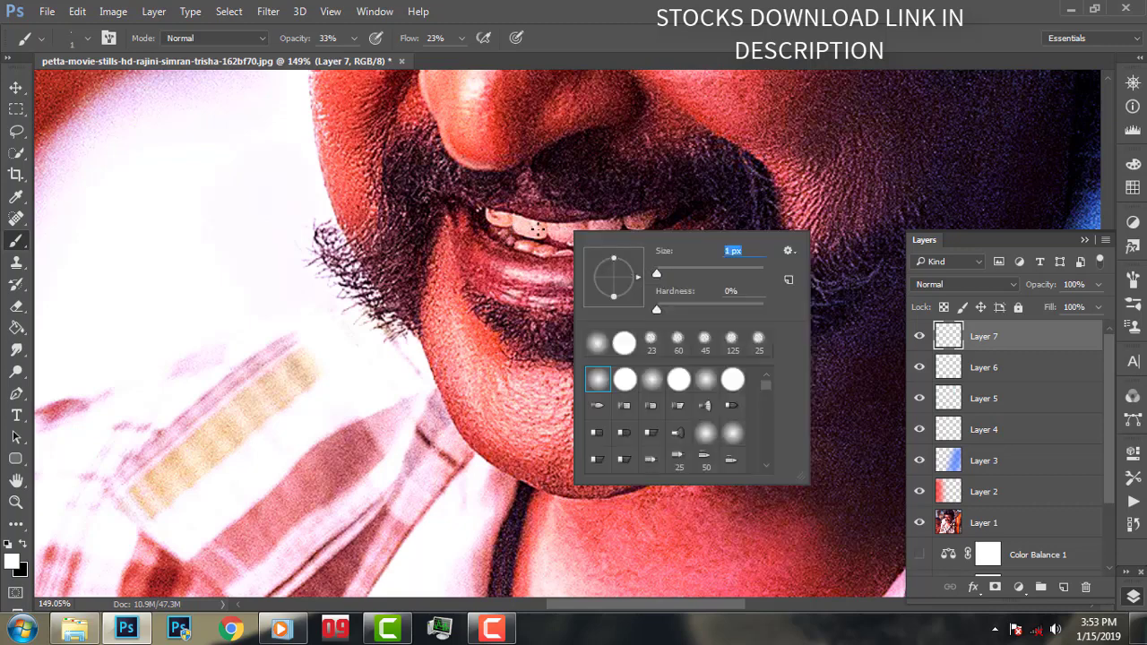
# - Compare Layer 7 on and off, then collapse the Layers panel and scroll up to the eyes
pyautogui.click(541, 229)
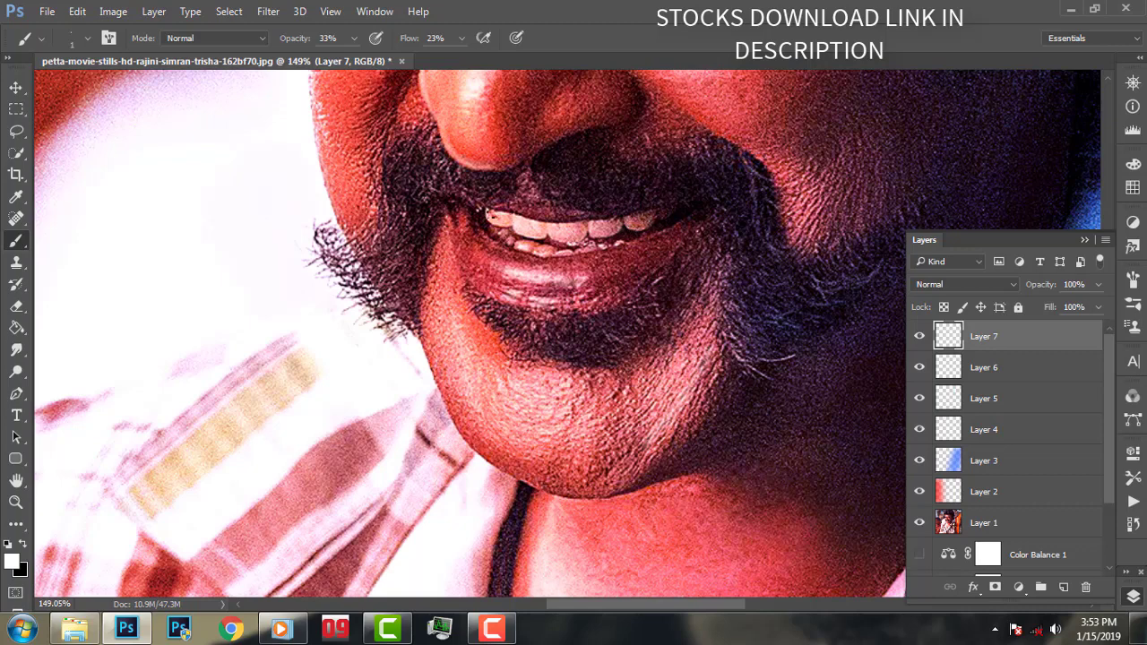
pyautogui.click(918, 337)
pyautogui.click(1084, 240)
pyautogui.scroll(2, 1085, 283)
pyautogui.scroll(3, 1085, 283)
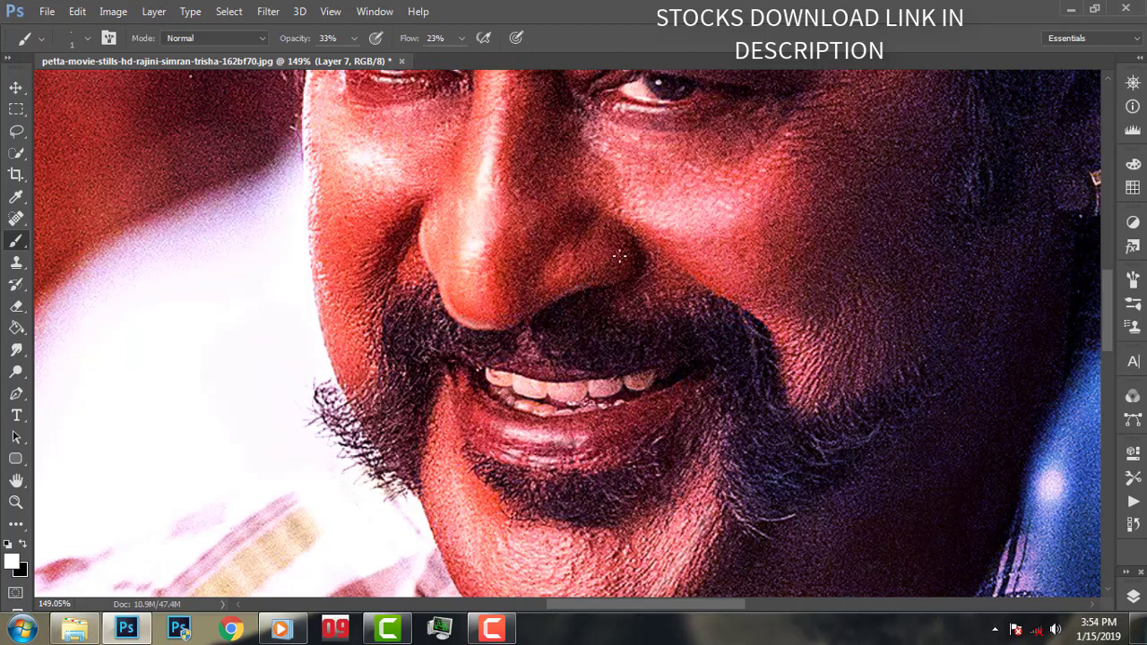
# - Paint a soft white glow under the right eye with a 23 px brush
pyautogui.rightClick(859, 199)
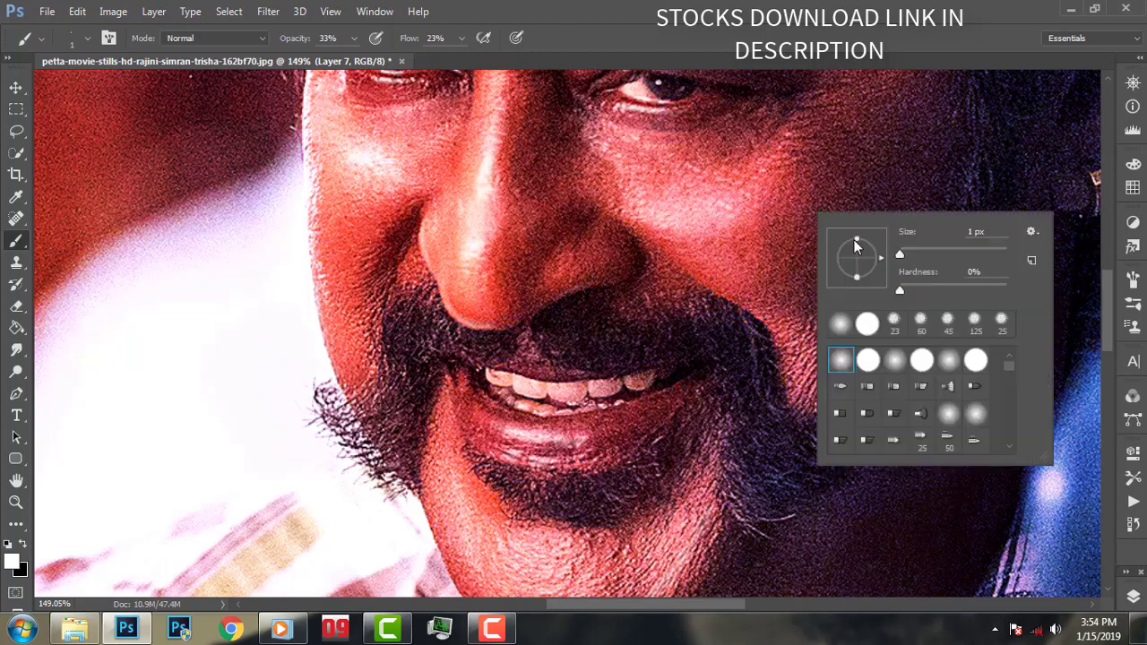
pyautogui.moveTo(899, 252); pyautogui.dragTo(903, 255)
pyautogui.click(606, 148)
pyautogui.moveTo(612, 126); pyautogui.dragTo(587, 137)
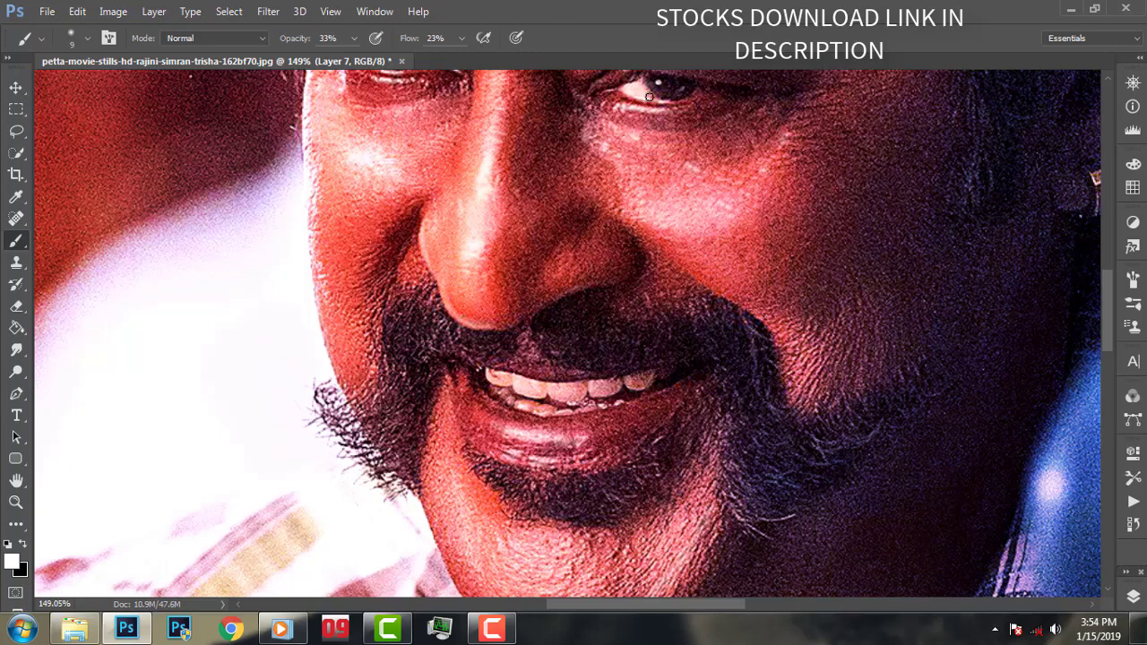
pyautogui.moveTo(1111, 315); pyautogui.dragTo(1127, 268)
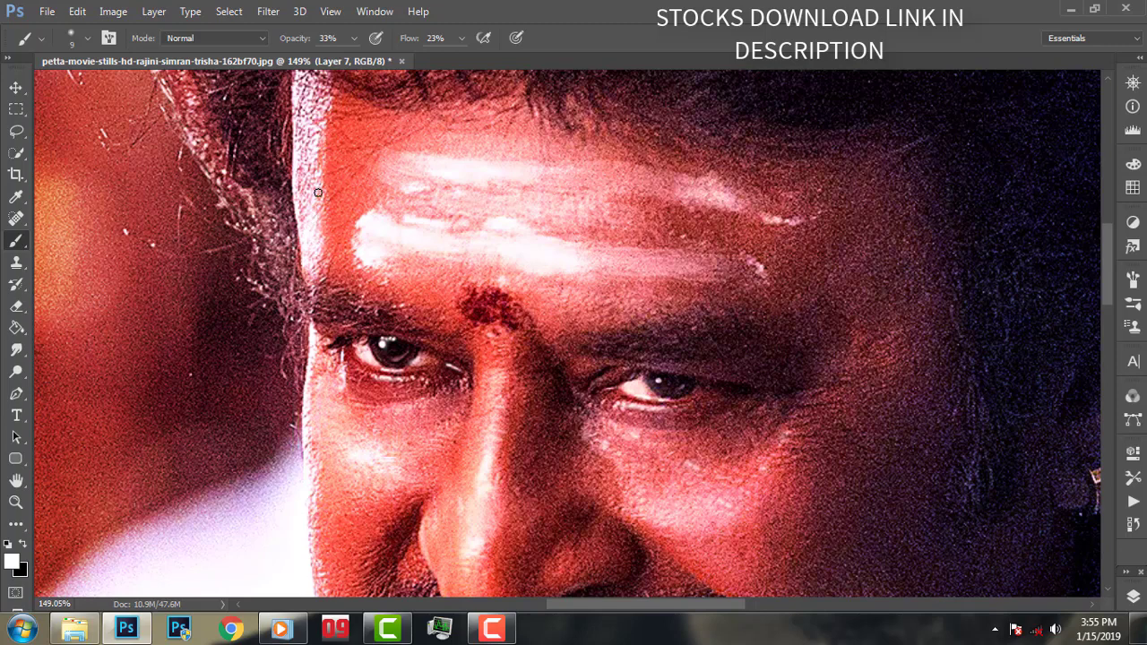
# - Duplicate Layer 7 as Layer 7 copy and compare it zoomed in on the face
pyautogui.doubleClick(16, 481)
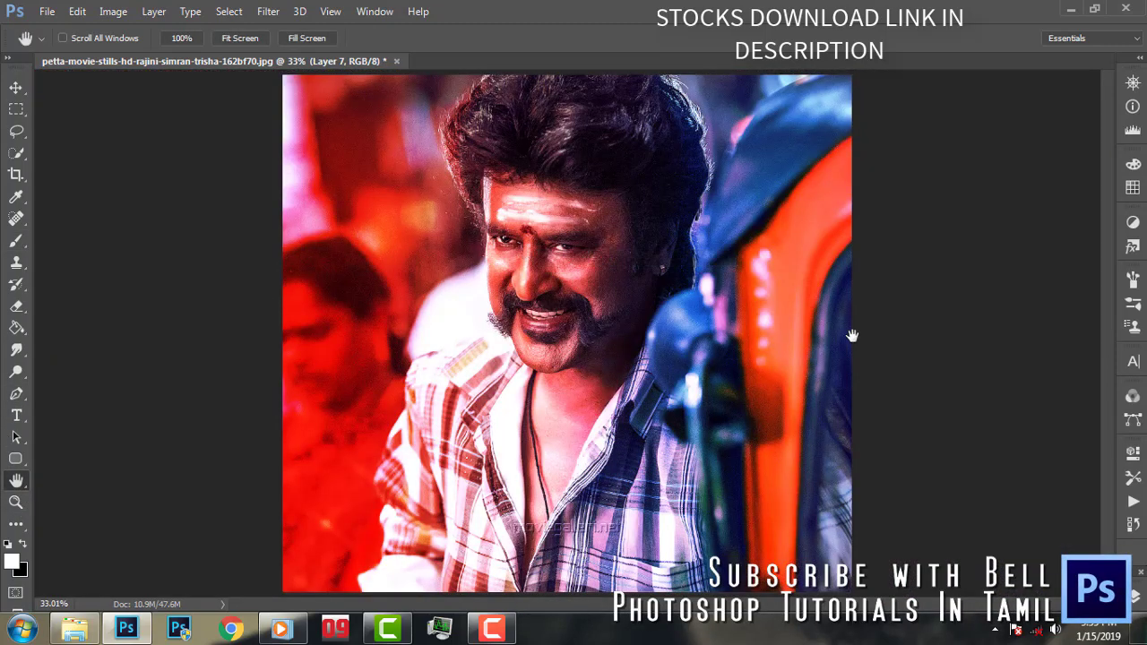
pyautogui.click(1133, 597)
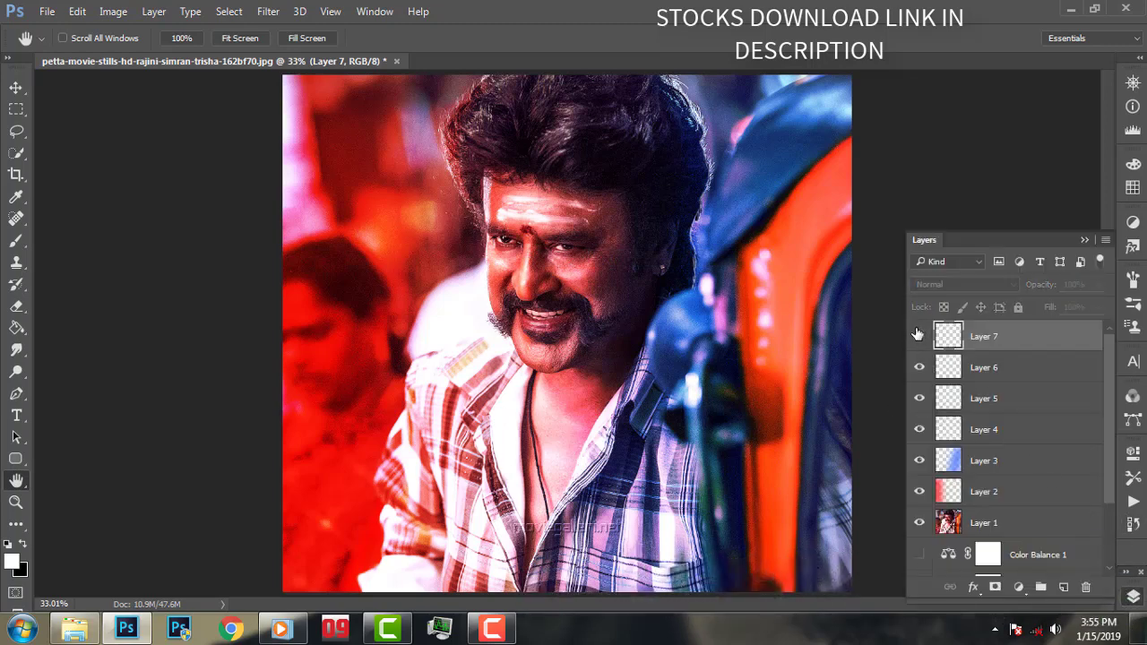
pyautogui.moveTo(1058, 430); pyautogui.dragTo(1064, 587)
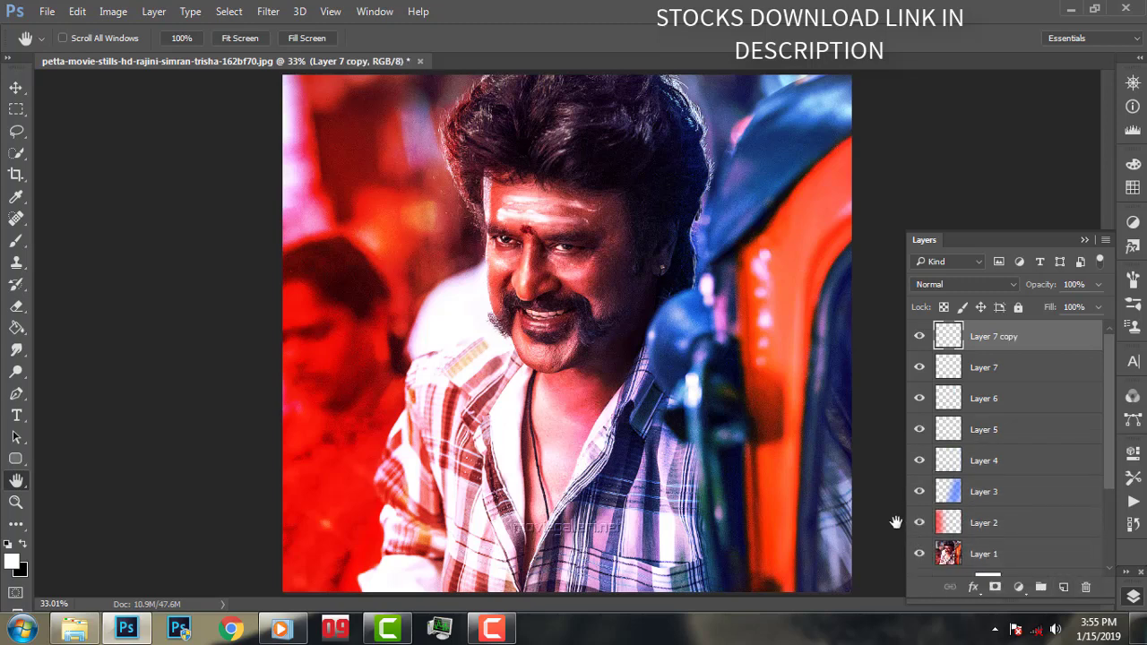
pyautogui.click(18, 502)
pyautogui.moveTo(587, 238); pyautogui.dragTo(774, 299)
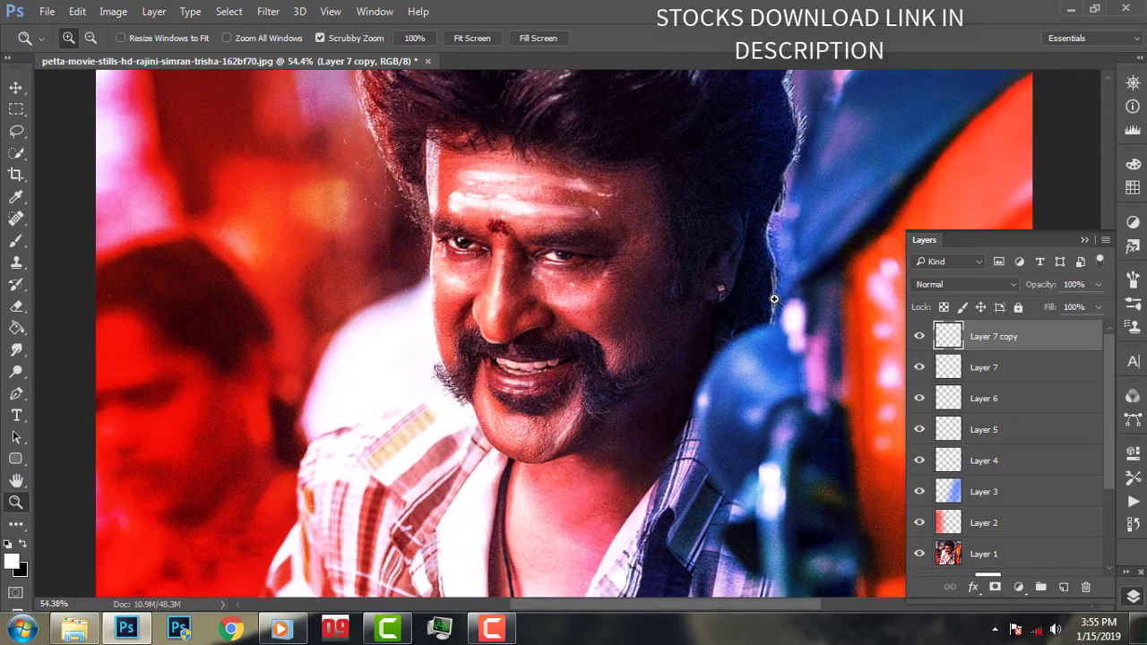
pyautogui.click(920, 336)
pyautogui.click(918, 335)
pyautogui.moveTo(600, 358); pyautogui.dragTo(878, 353)
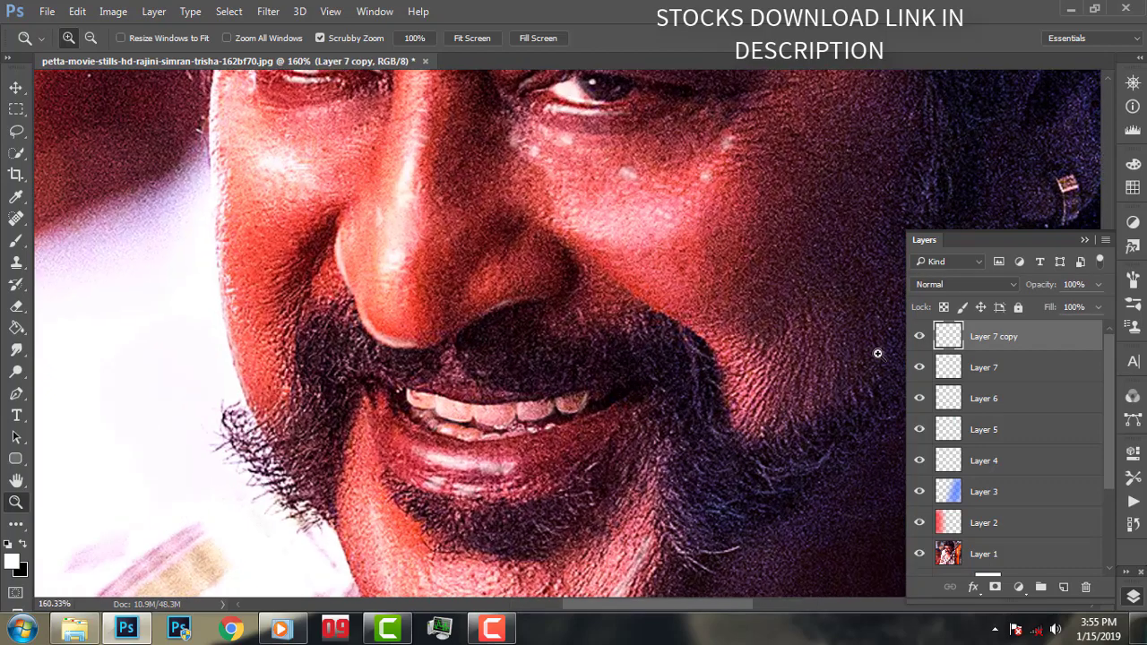
pyautogui.click(920, 337)
# - Erase stray white specks under the eye and beside the nose on Layer 7 copy and Layer 7
pyautogui.click(16, 305)
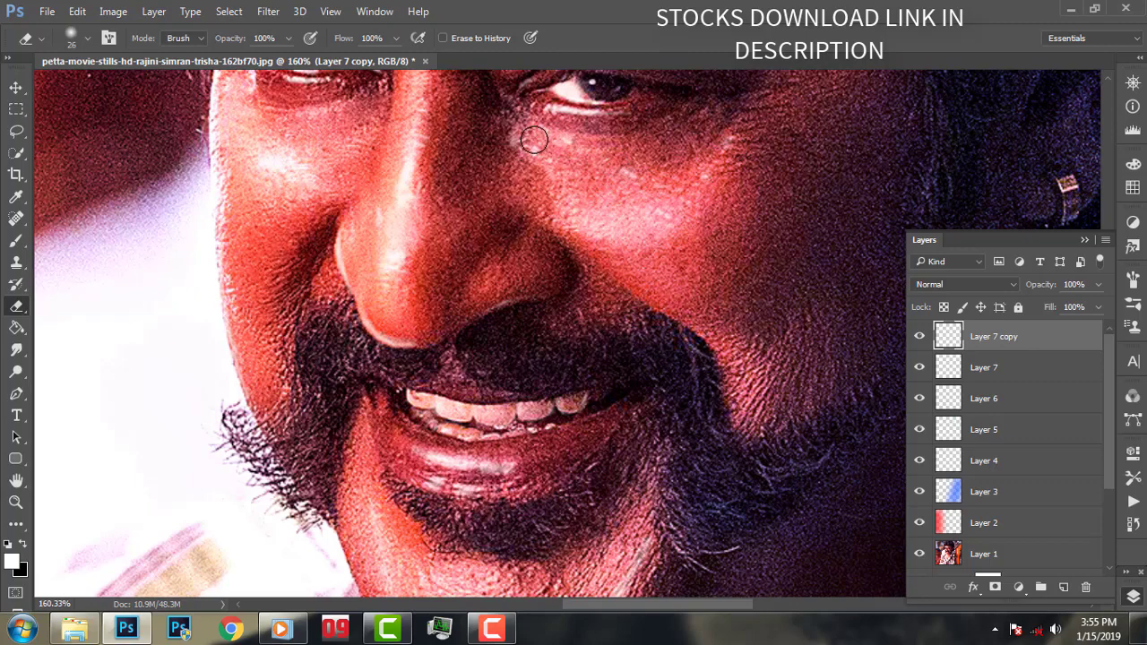
pyautogui.click(15, 502)
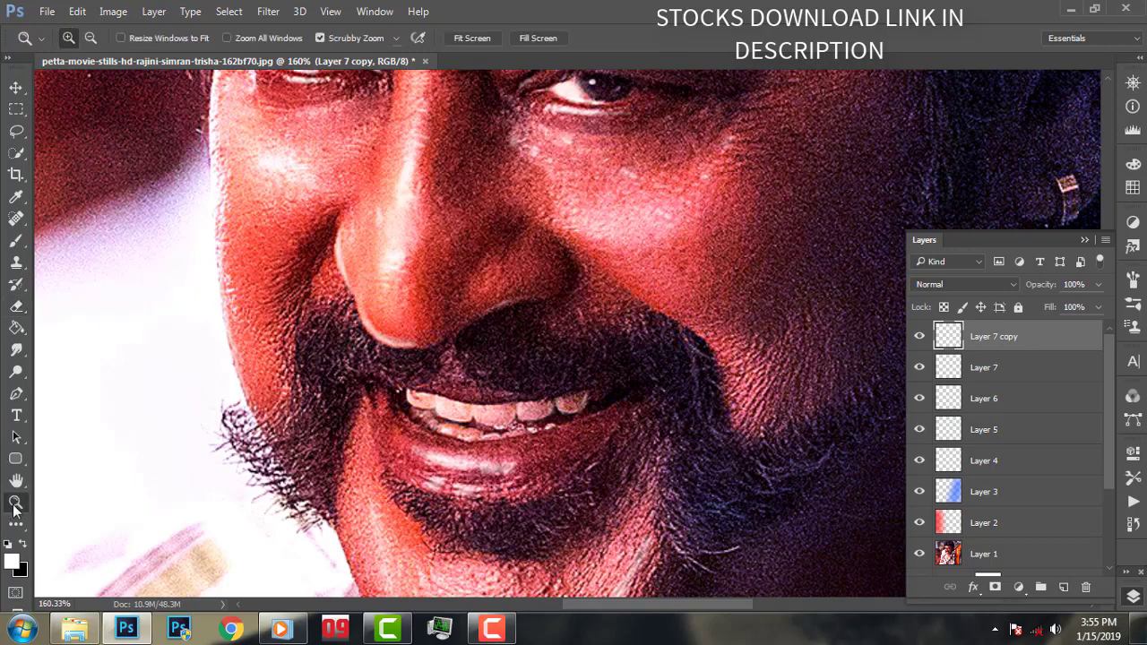
pyautogui.rightClick(430, 253)
pyautogui.click(466, 264)
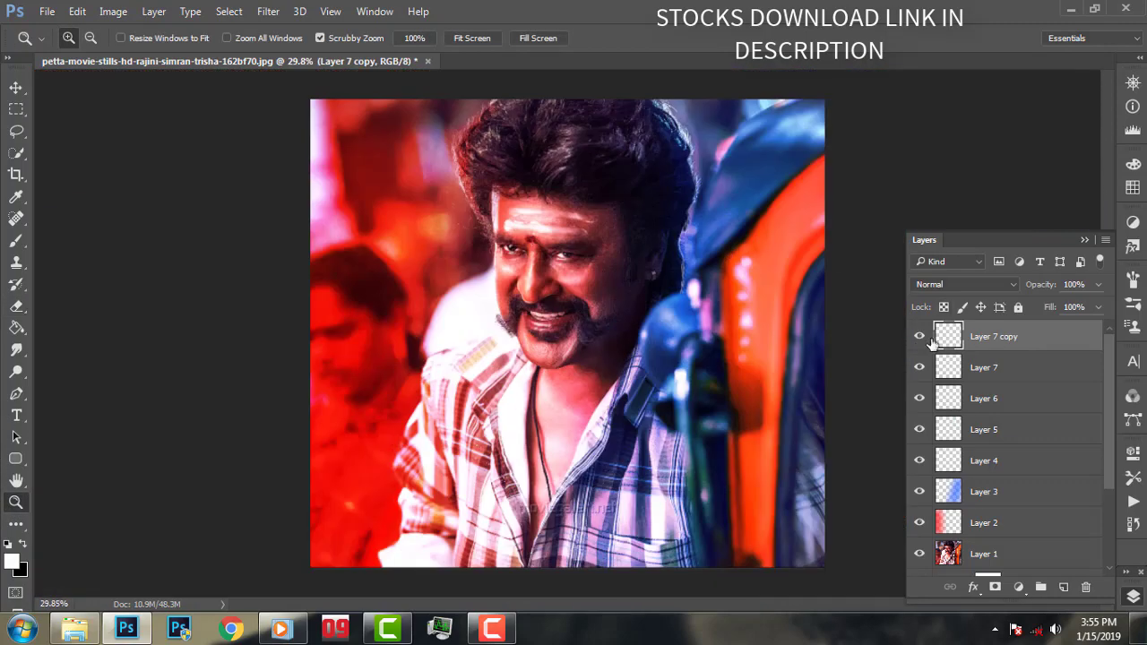
pyautogui.click(980, 369)
pyautogui.moveTo(609, 289); pyautogui.dragTo(730, 320)
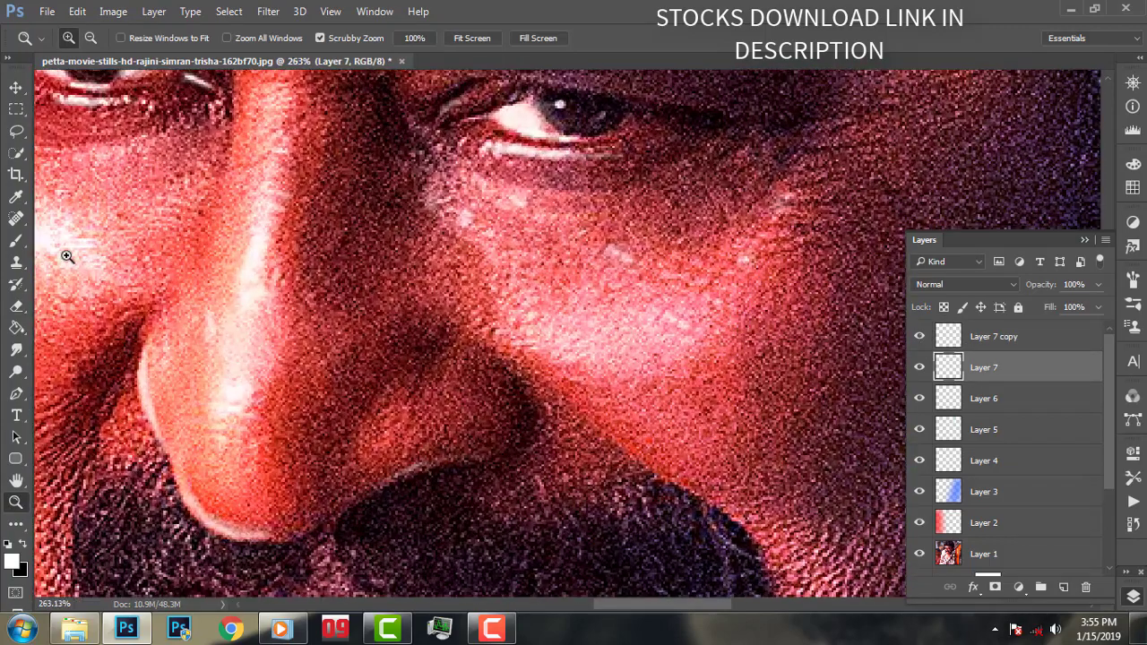
pyautogui.click(16, 306)
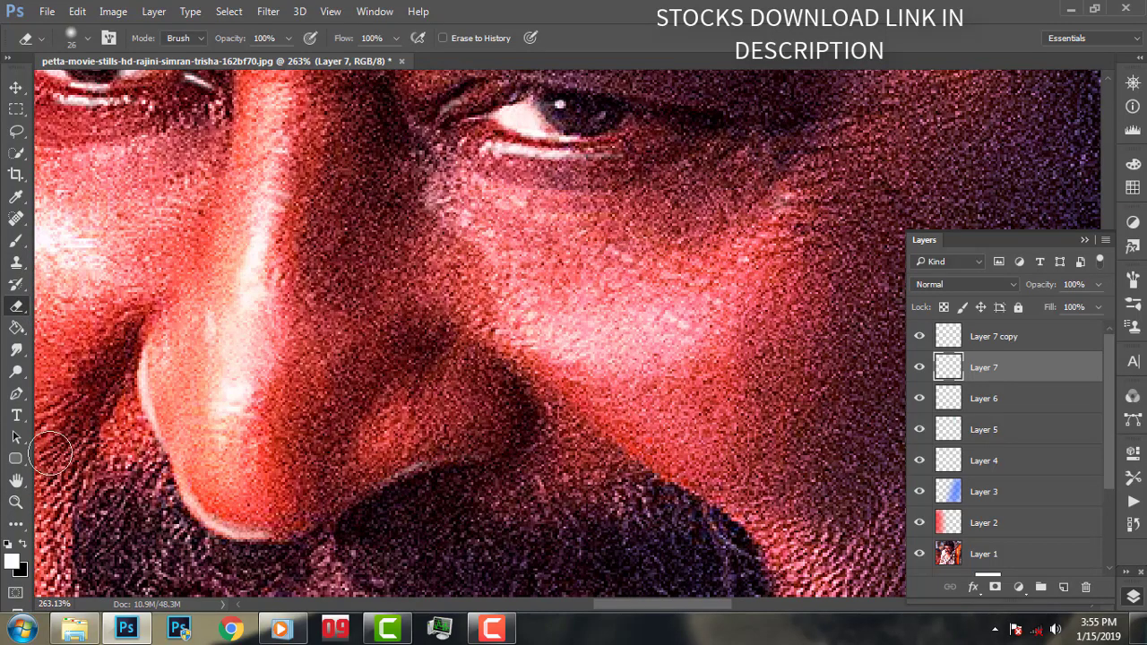
pyautogui.click(16, 502)
pyautogui.scroll(-8, 378, 286)
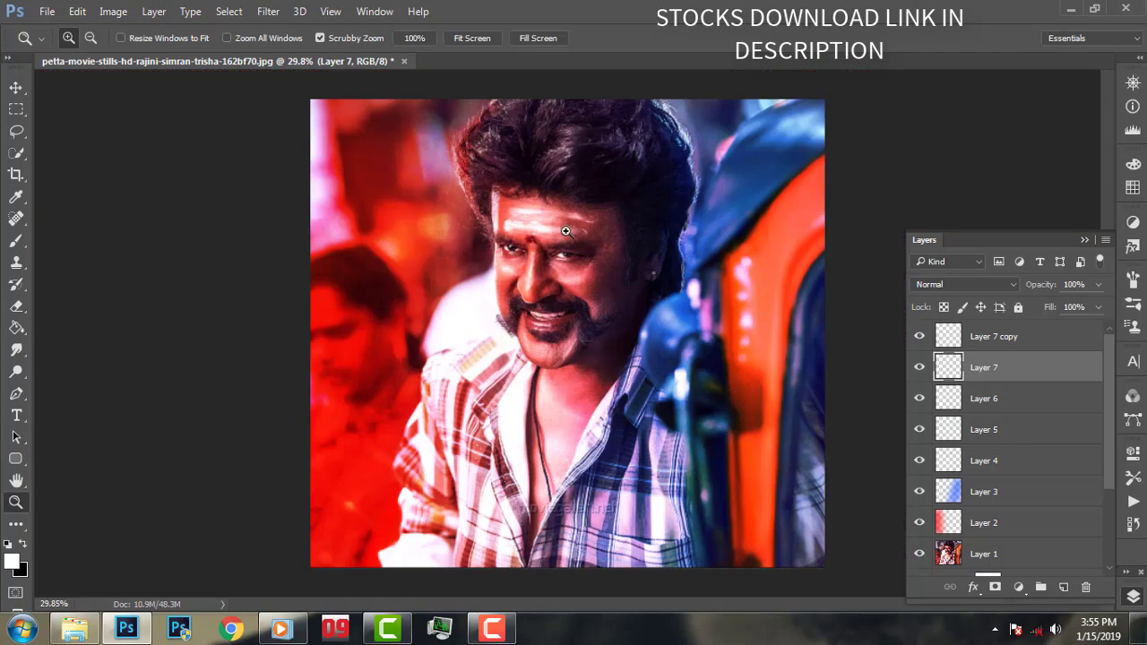
pyautogui.moveTo(566, 231); pyautogui.dragTo(719, 275)
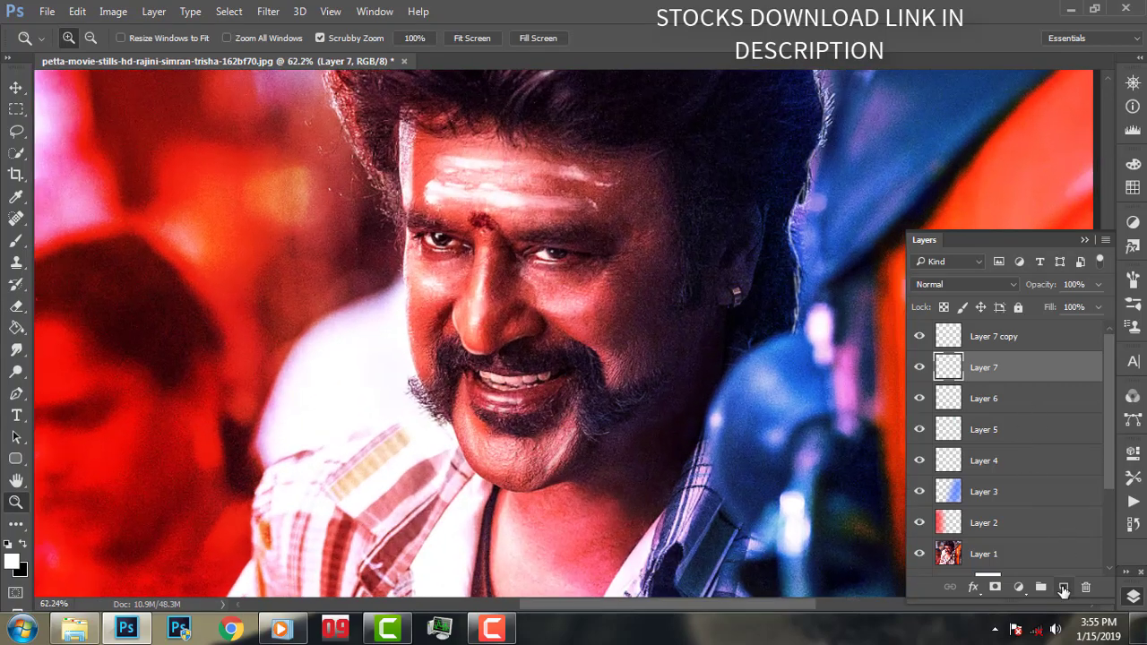
# - Handwrite a temporary smudging note on a new Layer 8, then delete that layer
pyautogui.click(1064, 587)
pyautogui.click(16, 240)
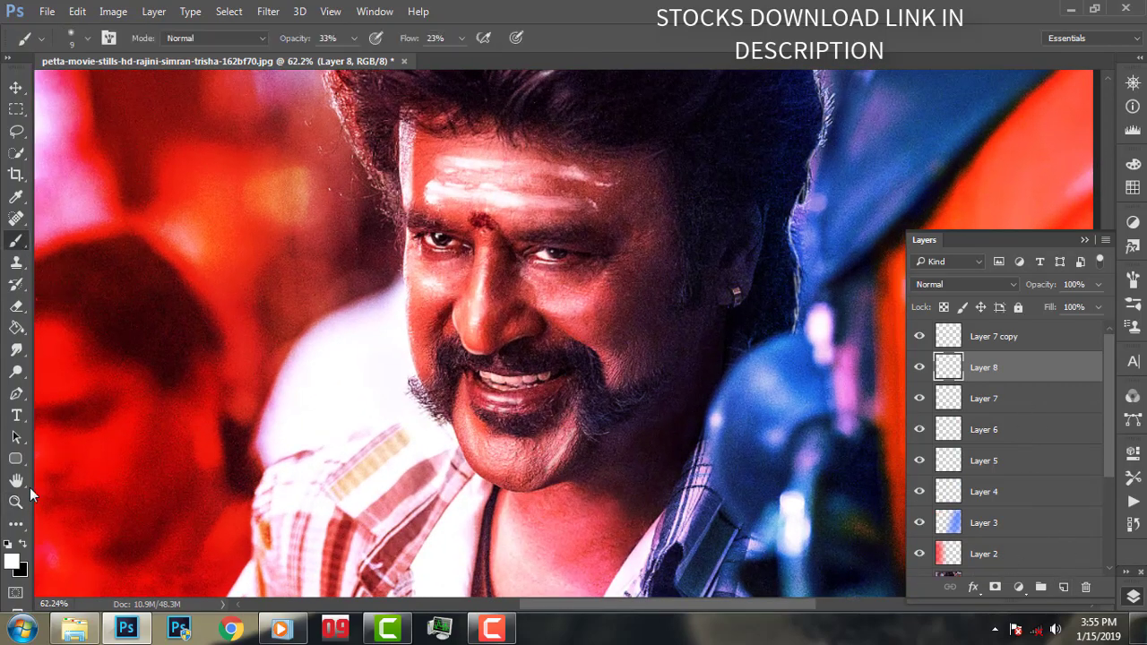
pyautogui.moveTo(101, 278); pyautogui.dragTo(94, 380)
pyautogui.moveTo(119, 286); pyautogui.dragTo(121, 386)
pyautogui.moveTo(102, 345); pyautogui.dragTo(131, 325)
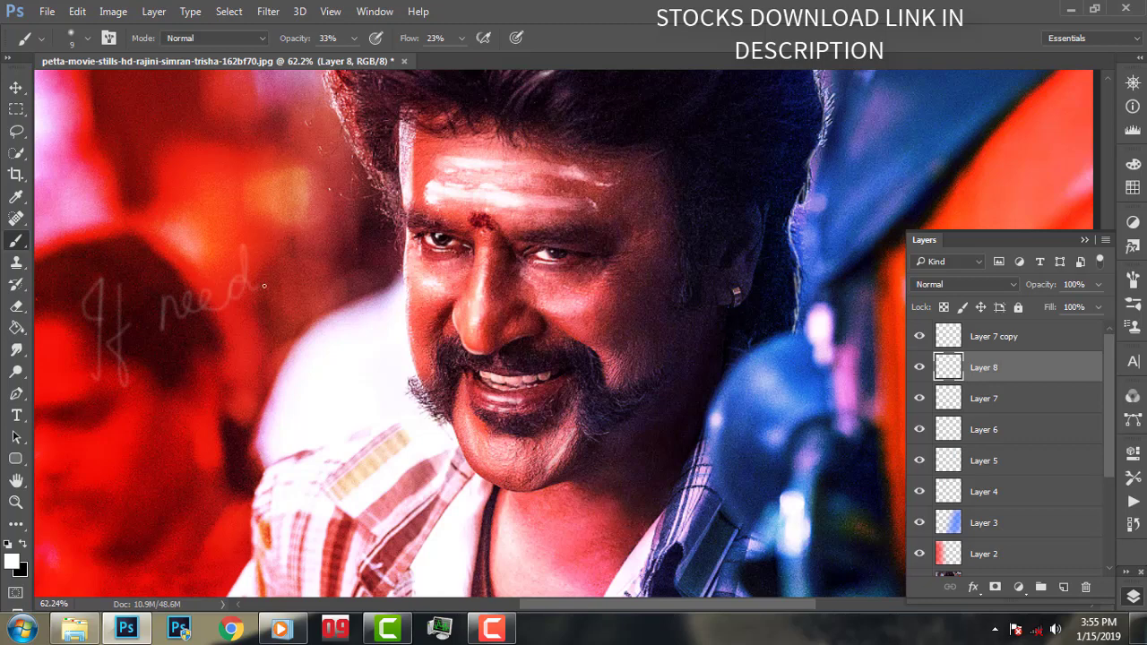
pyautogui.moveTo(278, 217); pyautogui.dragTo(287, 309)
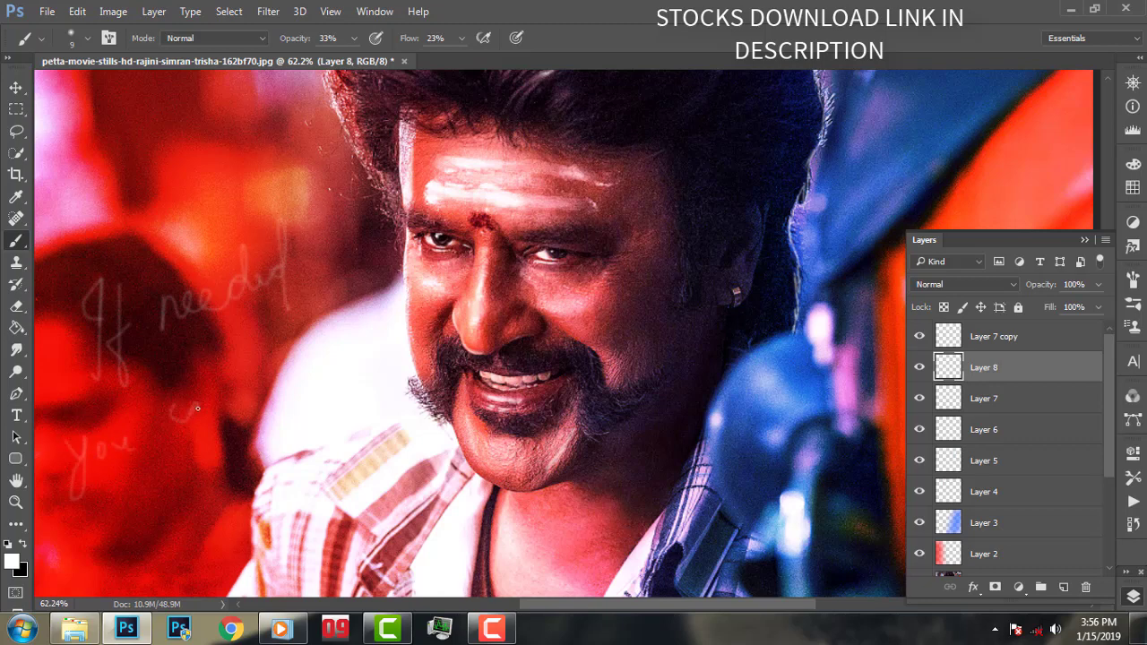
pyautogui.moveTo(97, 493); pyautogui.dragTo(107, 522)
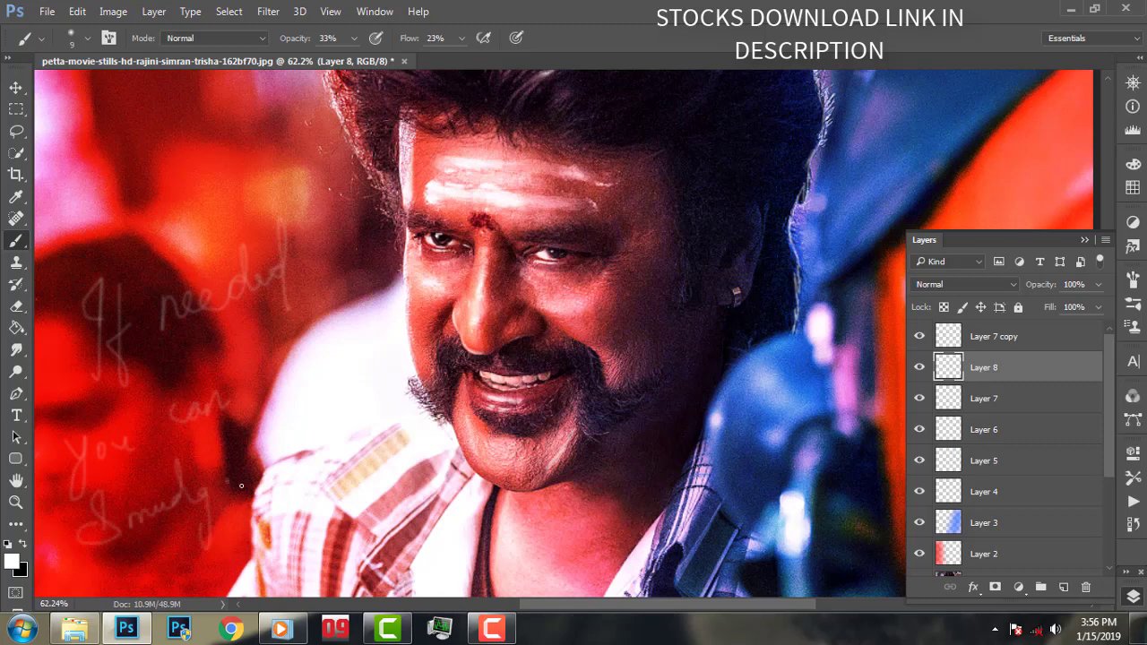
pyautogui.click(1084, 240)
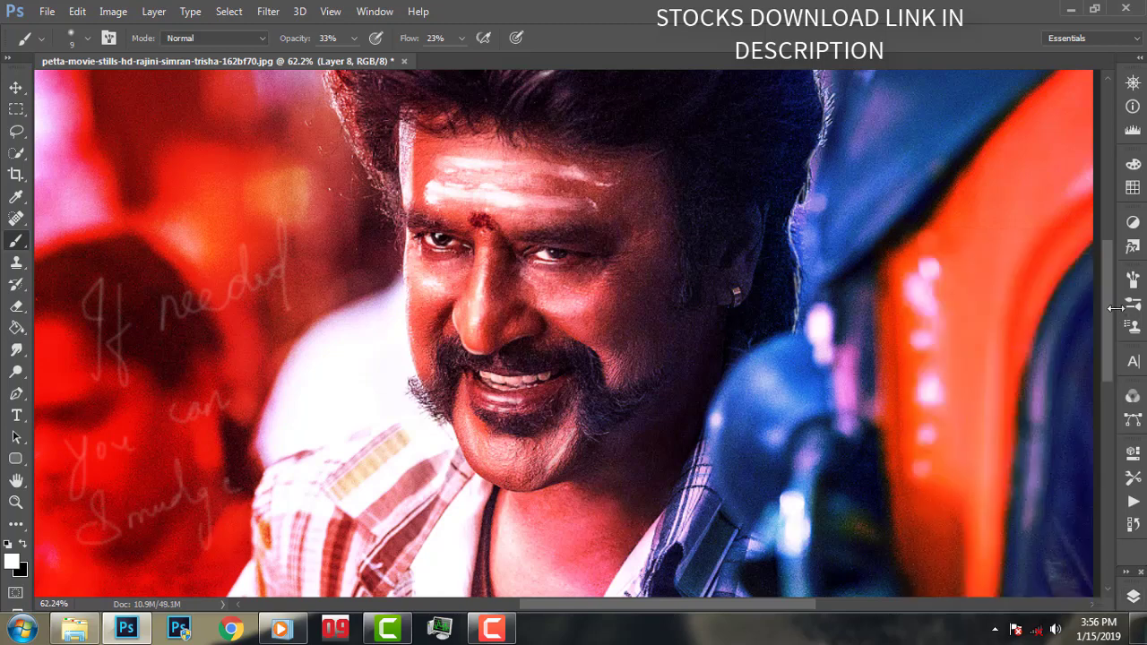
pyautogui.moveTo(1108, 314); pyautogui.dragTo(1109, 345)
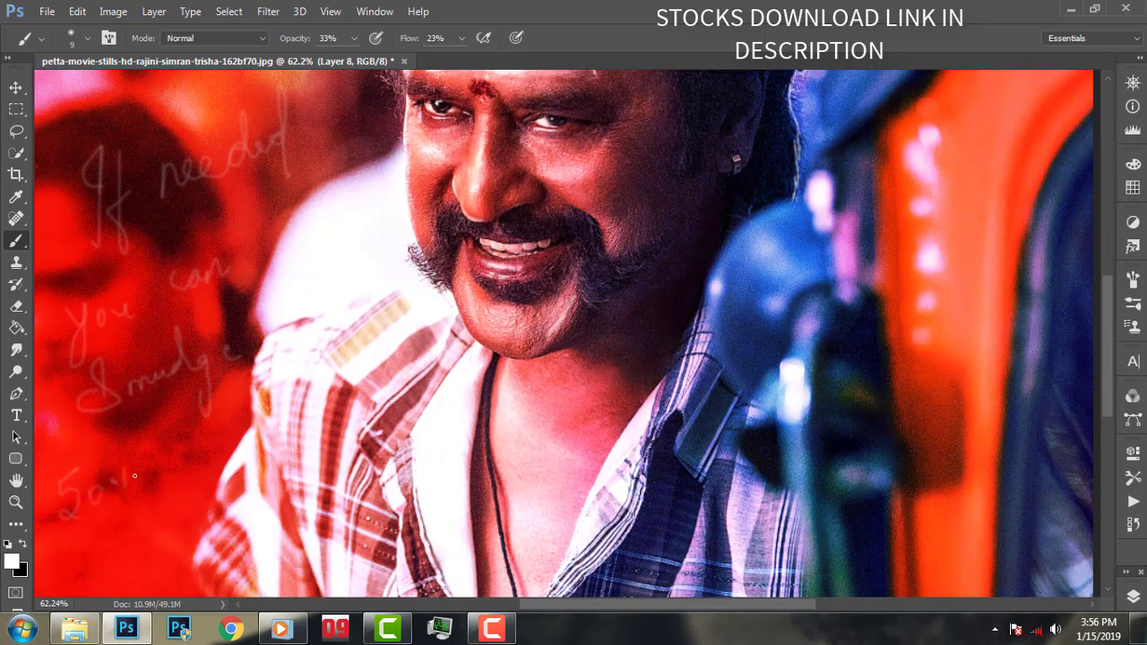
pyautogui.moveTo(110, 552); pyautogui.dragTo(224, 492)
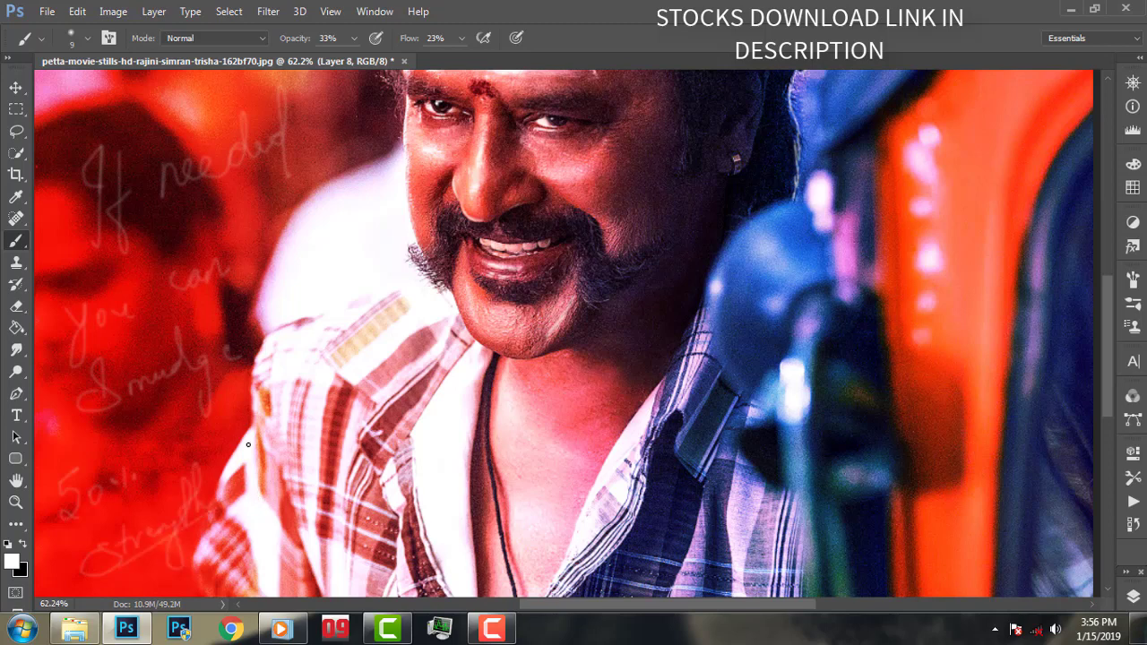
pyautogui.press('Delete')
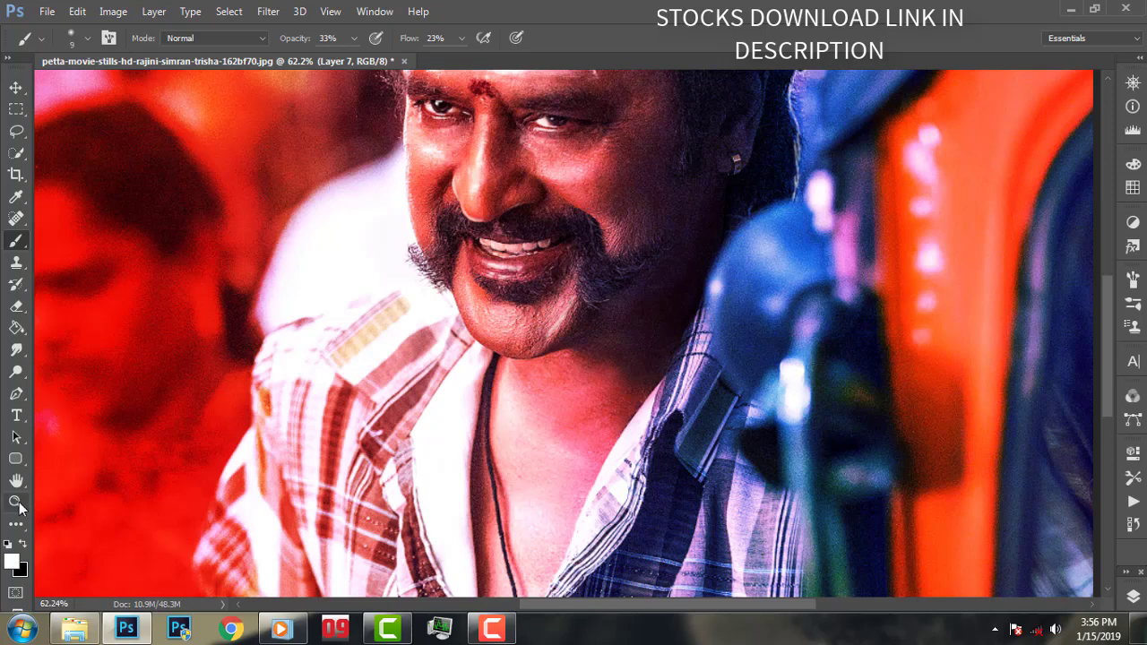
# - Duplicate Layer 7 copy into a visible Layer 7 copy 2
pyautogui.click(16, 503)
pyautogui.keyDown('alt'); pyautogui.click(543, 197); pyautogui.keyUp('alt')
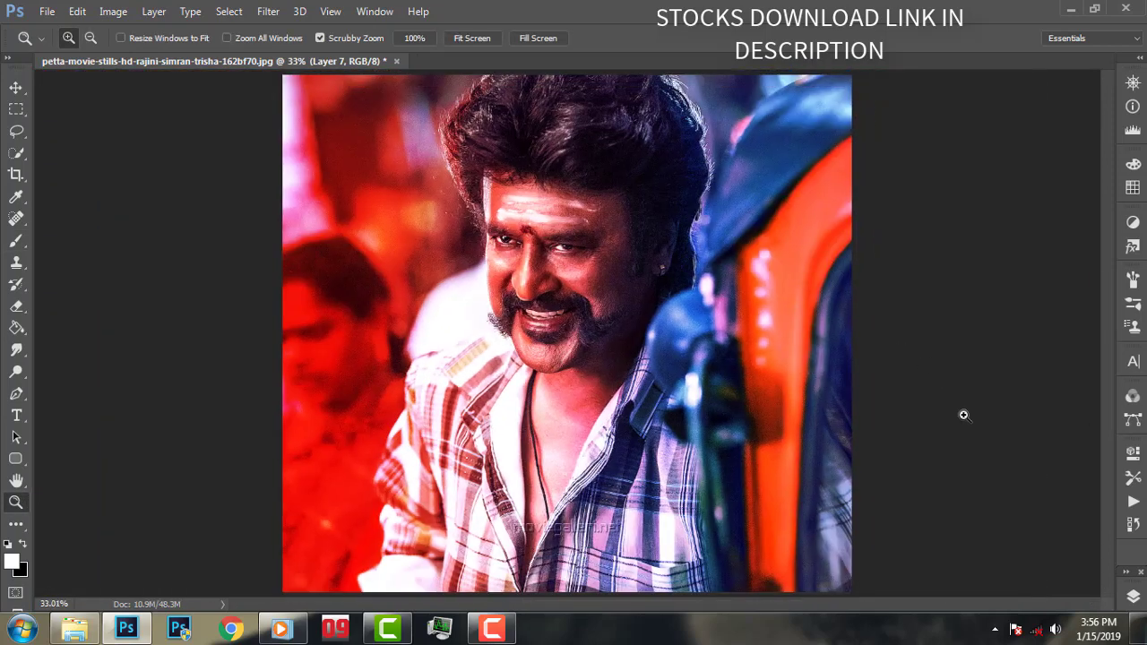
pyautogui.click(1133, 596)
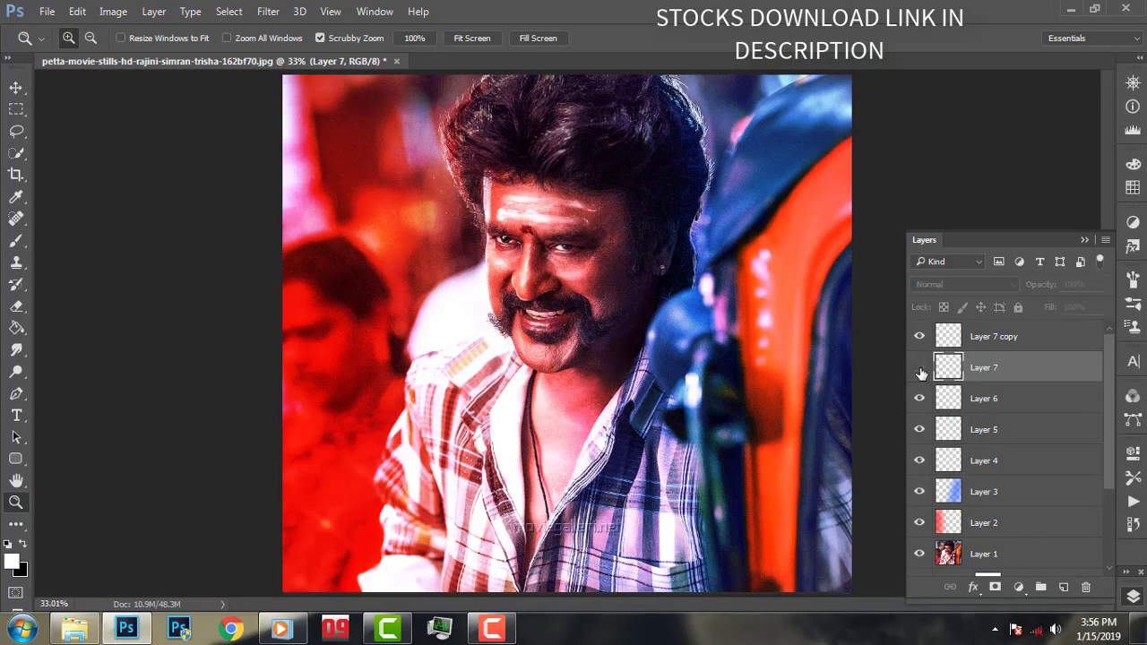
pyautogui.click(1018, 345)
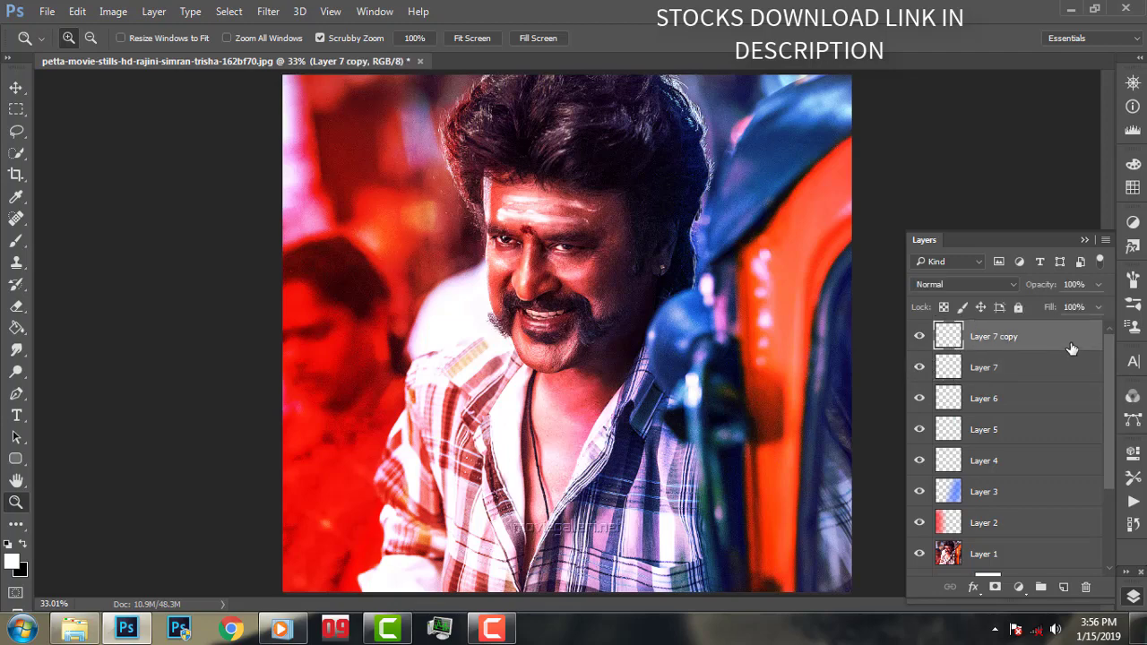
pyautogui.moveTo(1072, 347); pyautogui.dragTo(1064, 587)
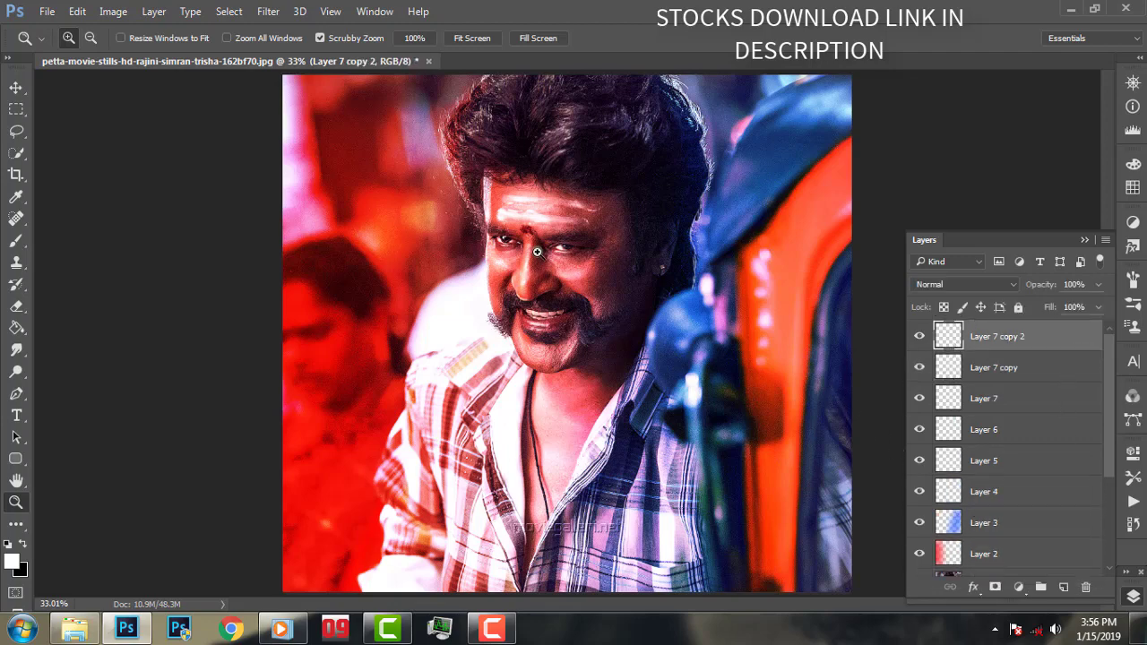
pyautogui.moveTo(537, 251); pyautogui.dragTo(660, 278)
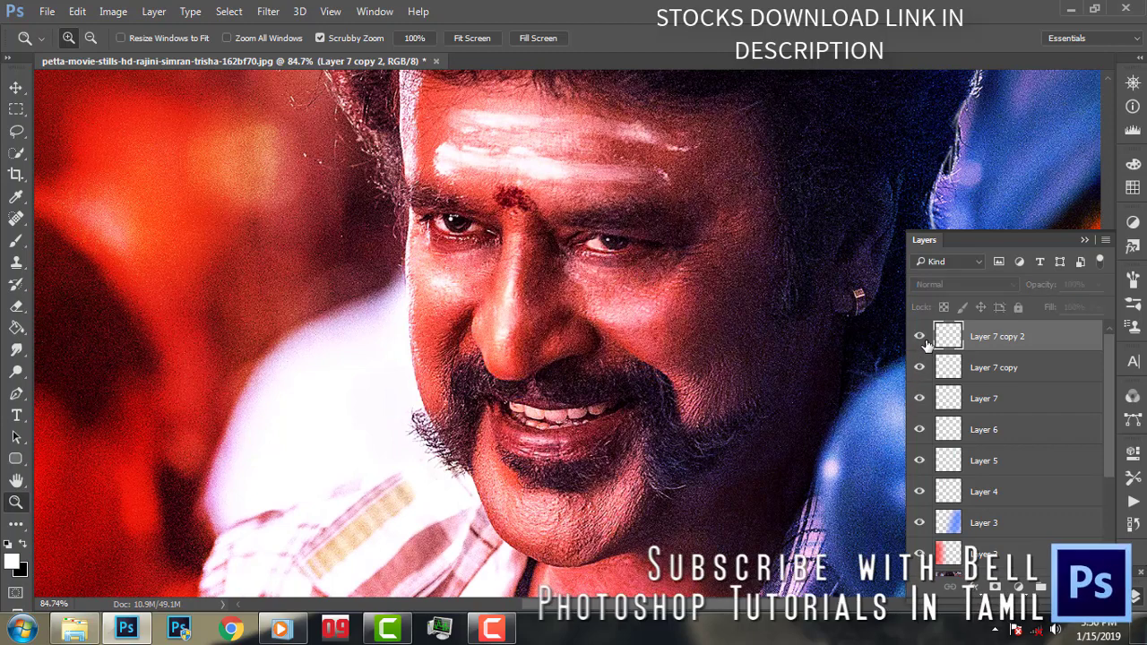
pyautogui.click(923, 341)
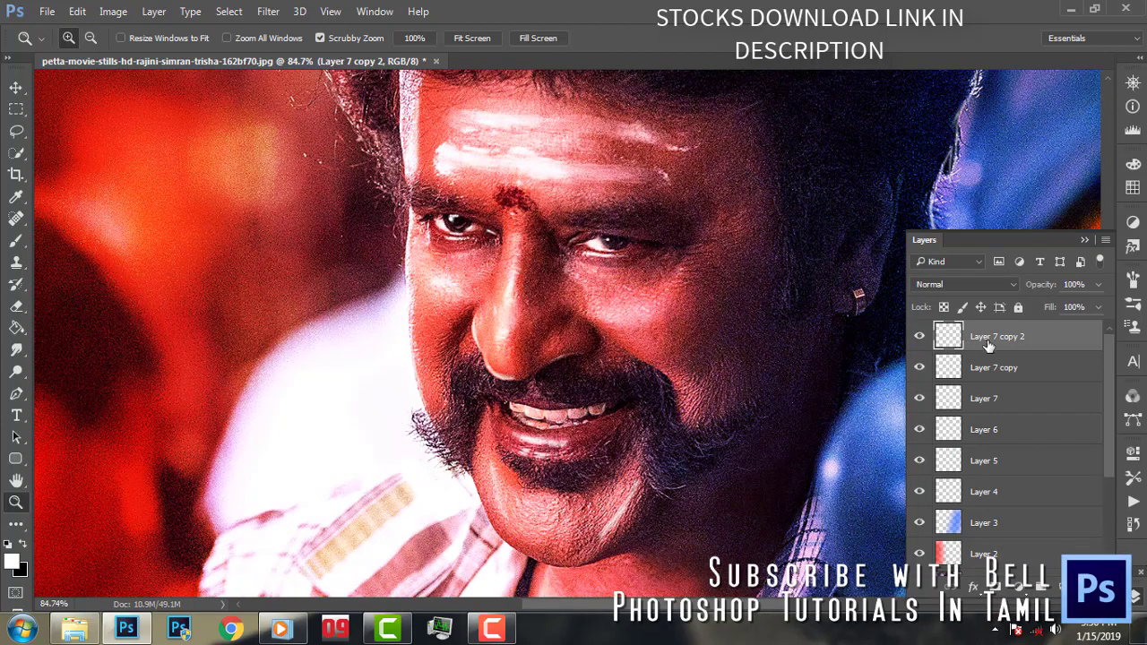
# - Give Layer 7 copy 2 a 4.0 px Gaussian Blur and 84% opacity
pyautogui.click(268, 11)
pyautogui.moveTo(301, 198)
pyautogui.click(531, 261)
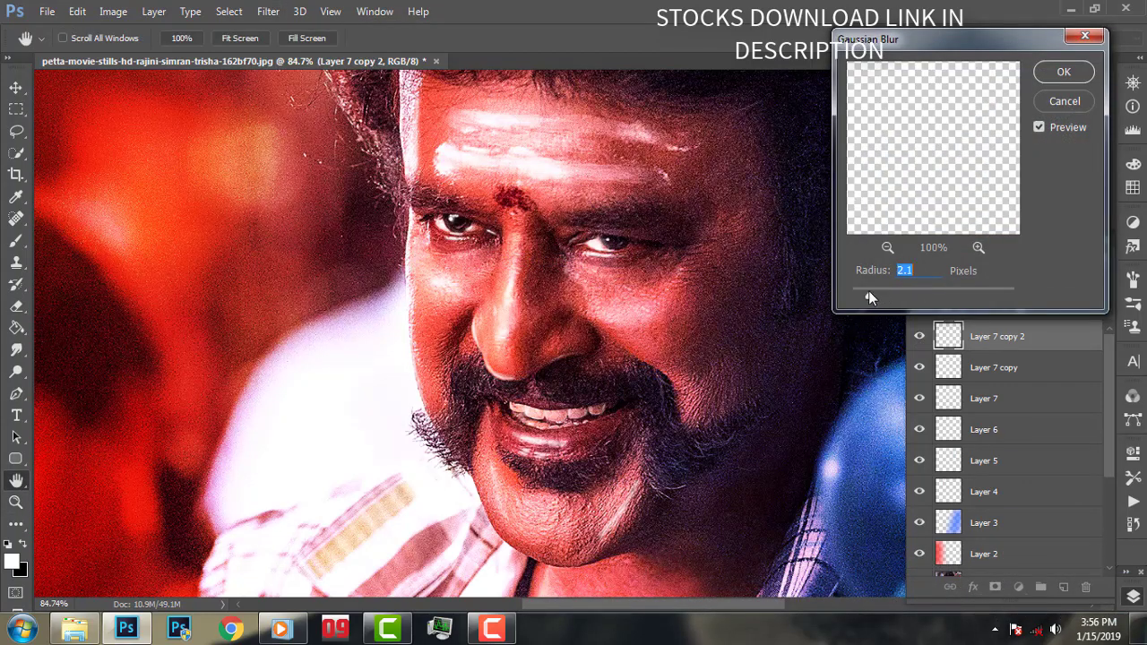
pyautogui.moveTo(888, 295); pyautogui.dragTo(885, 292)
pyautogui.click(1053, 79)
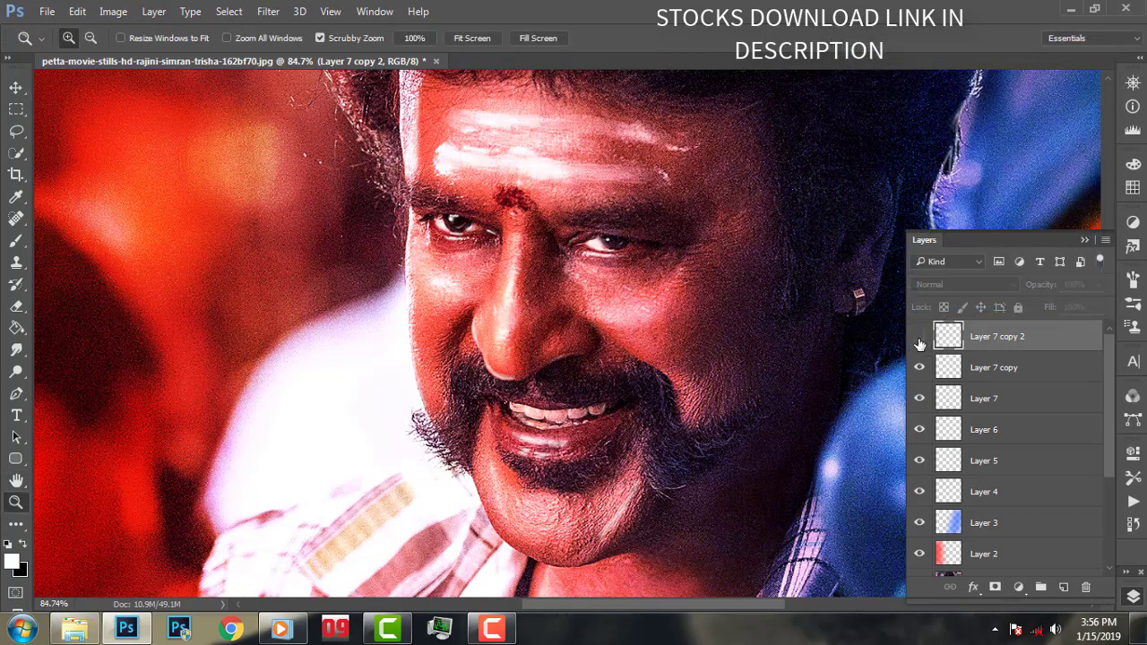
pyautogui.rightClick(677, 286)
pyautogui.click(695, 292)
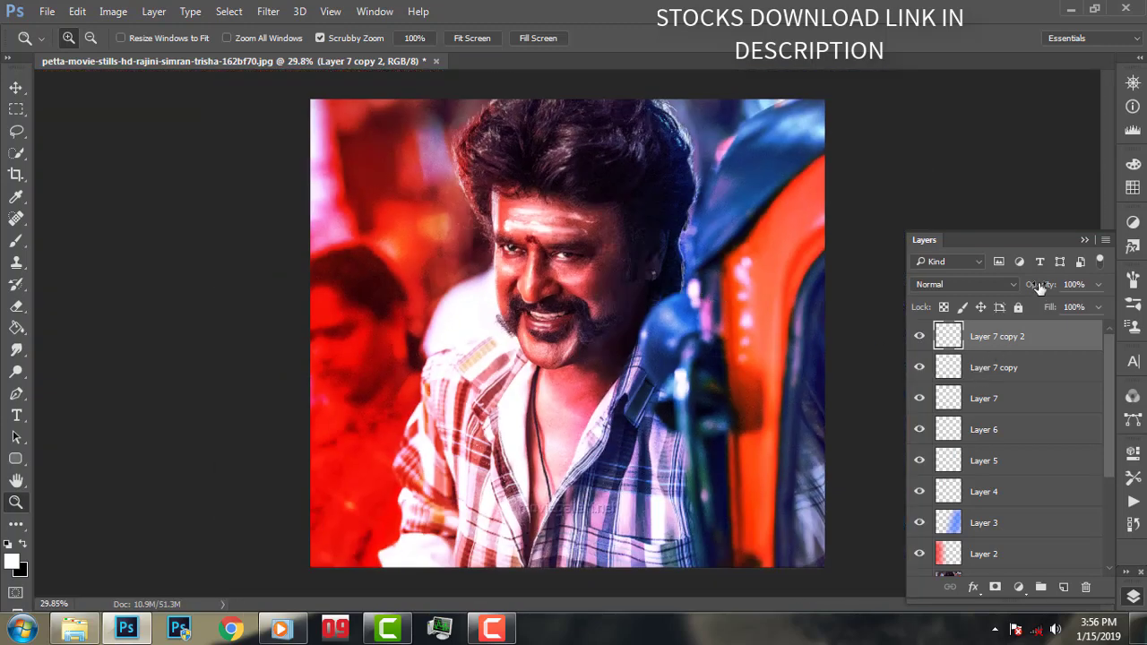
pyautogui.moveTo(1032, 288); pyautogui.dragTo(1029, 290)
pyautogui.moveTo(627, 275); pyautogui.dragTo(635, 257)
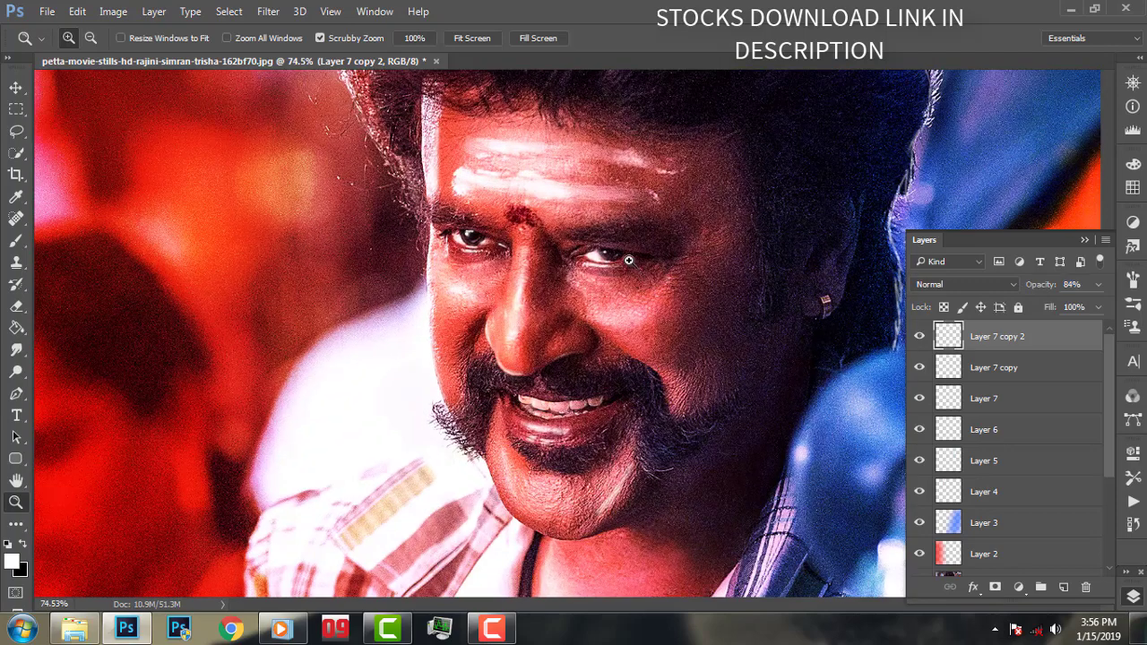
pyautogui.rightClick(636, 258)
pyautogui.click(665, 265)
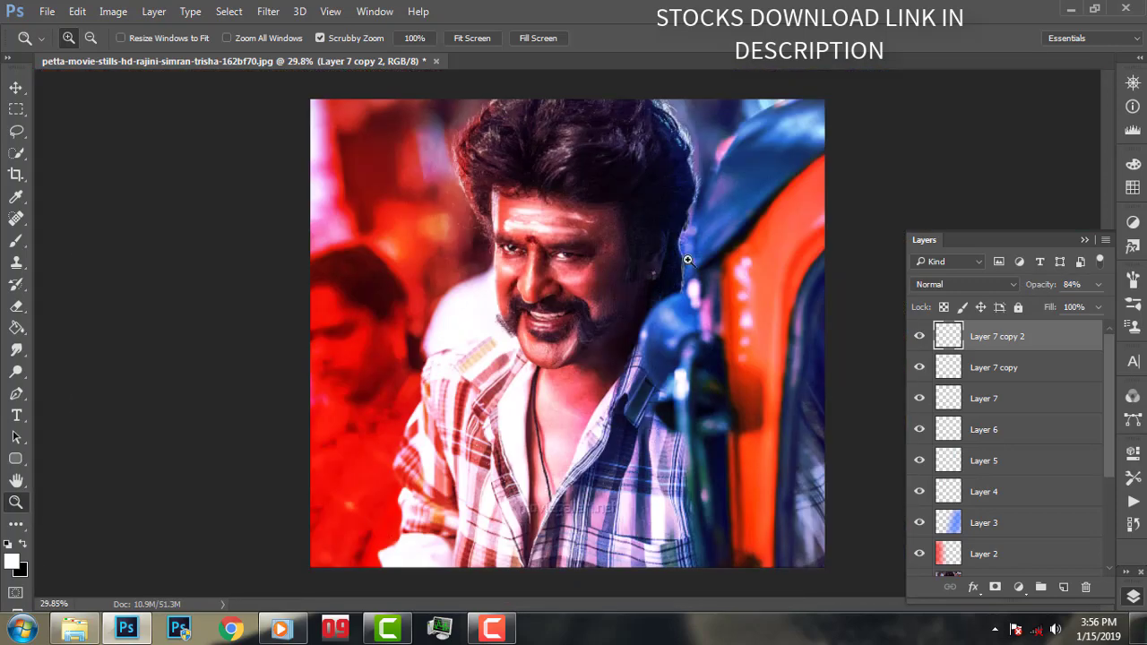
# - Fill a new Layer 8 with a merged copy of the image via Image > Apply Image
pyautogui.click(1064, 587)
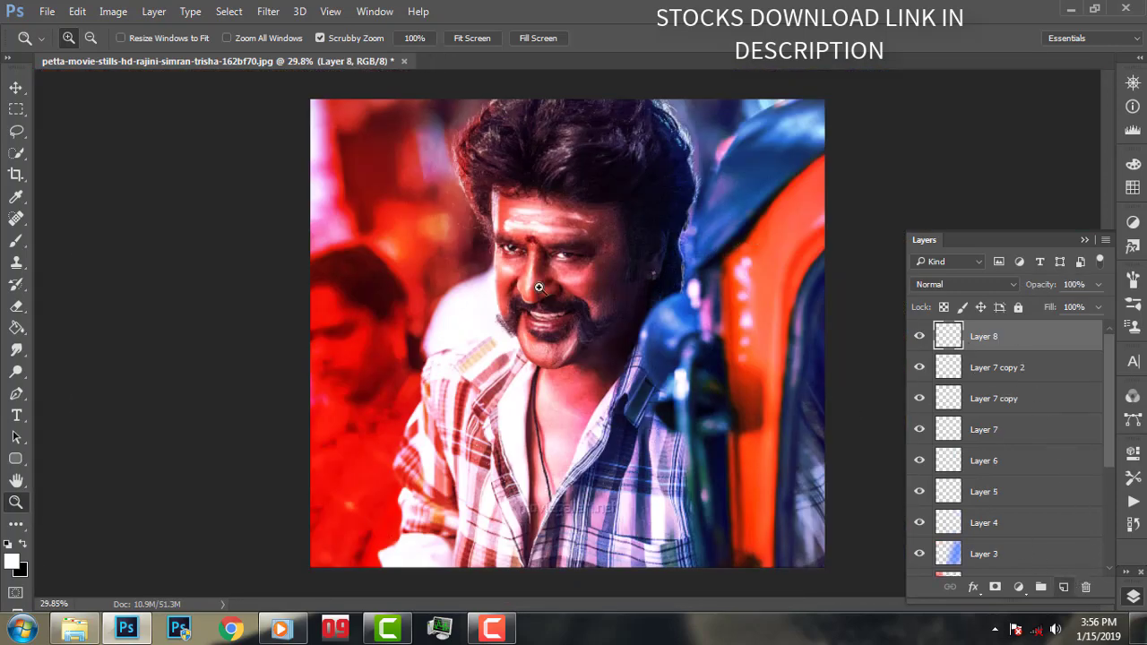
pyautogui.click(113, 12)
pyautogui.click(165, 252)
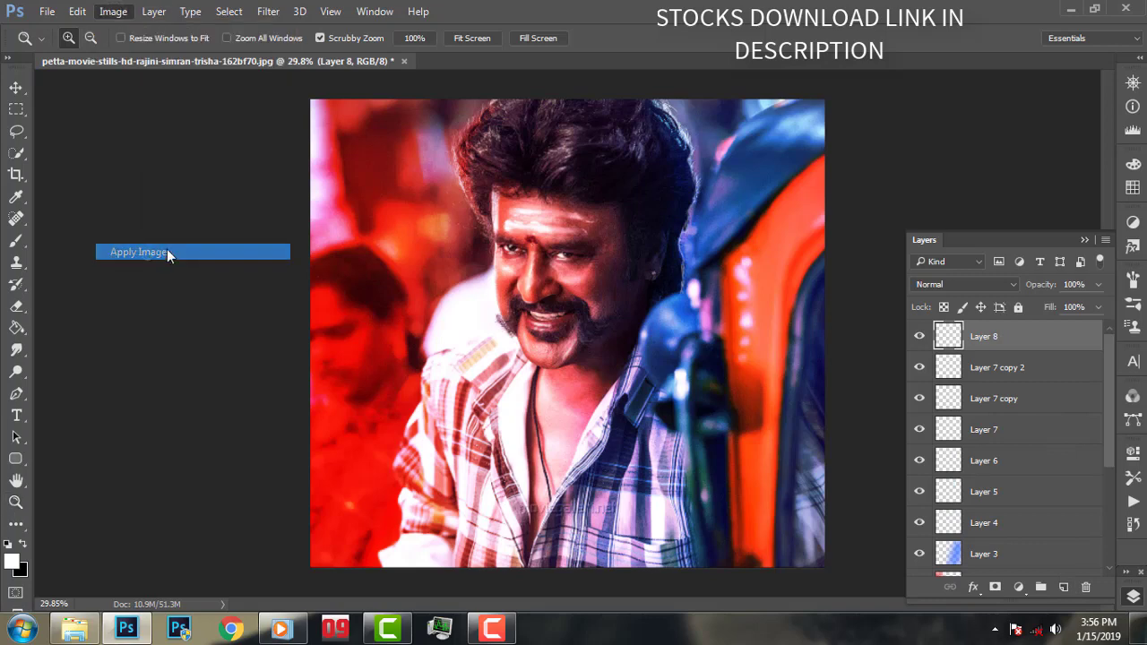
pyautogui.click(724, 177)
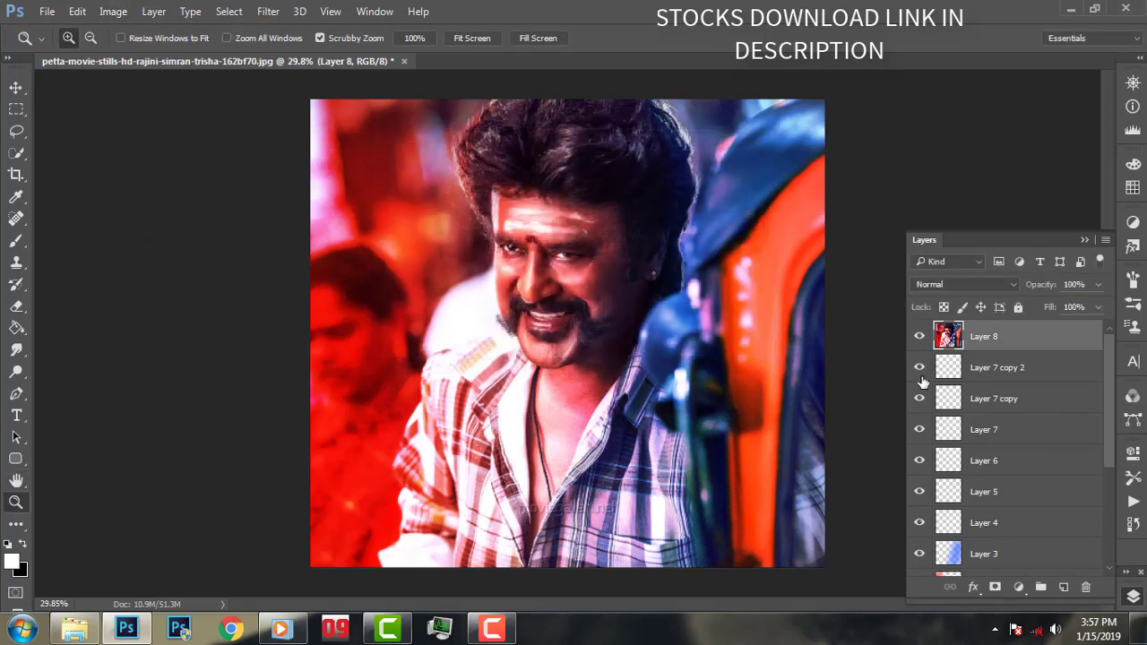
# - Hide the layers beneath Layer 8, add an empty Layer 9, and reselect Layer 8
pyautogui.moveTo(923, 380); pyautogui.dragTo(916, 538)
pyautogui.scroll(-3, 1043, 435)
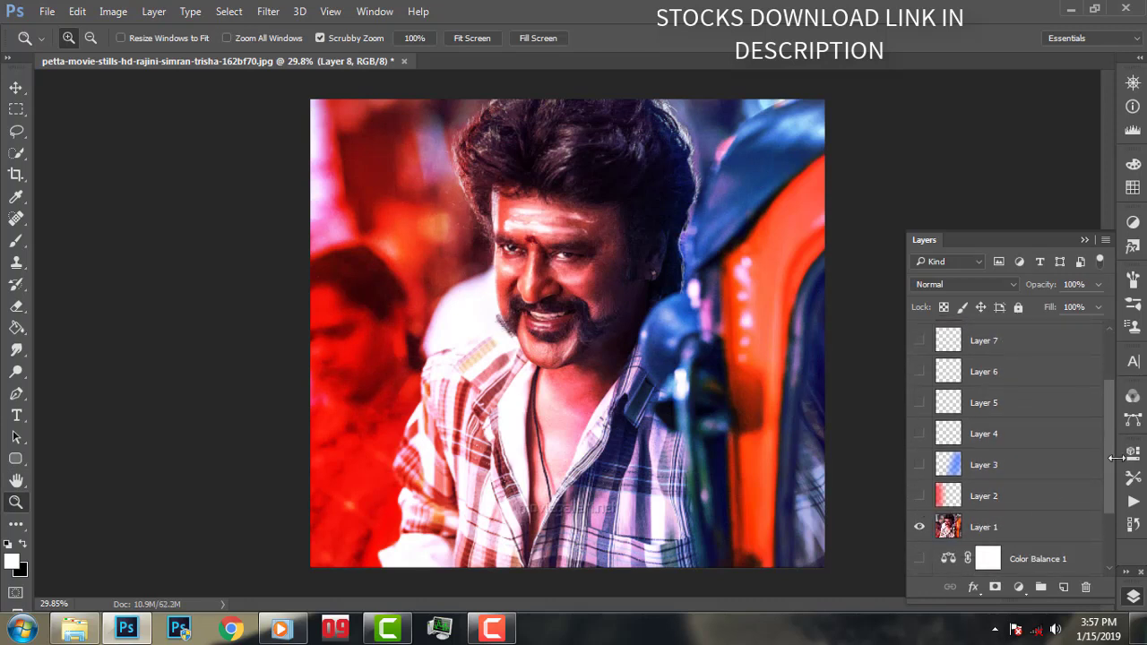
pyautogui.scroll(-2, 1112, 463)
pyautogui.click(919, 464)
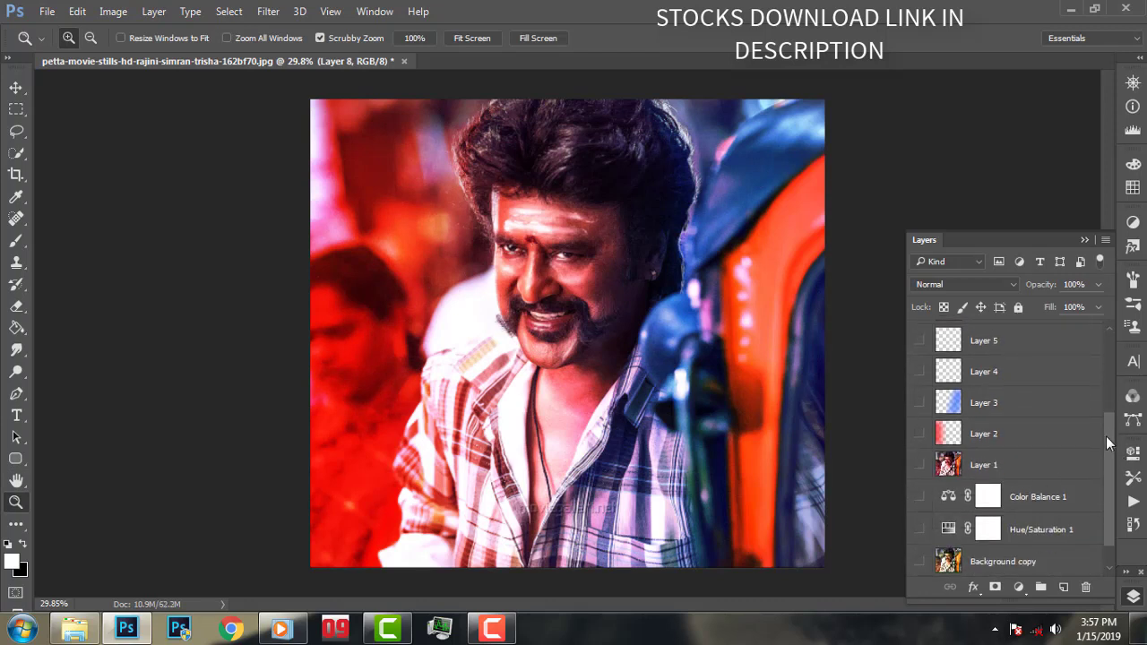
pyautogui.scroll(-1, 1109, 442)
pyautogui.moveTo(1108, 464); pyautogui.dragTo(1138, 320)
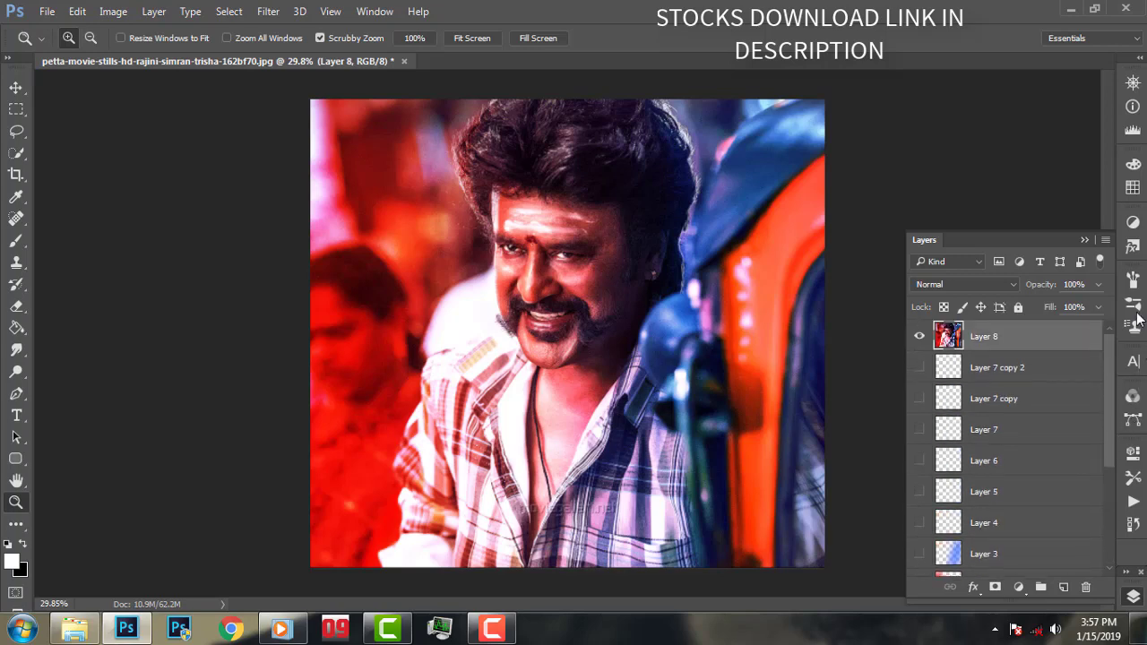
pyautogui.click(920, 337)
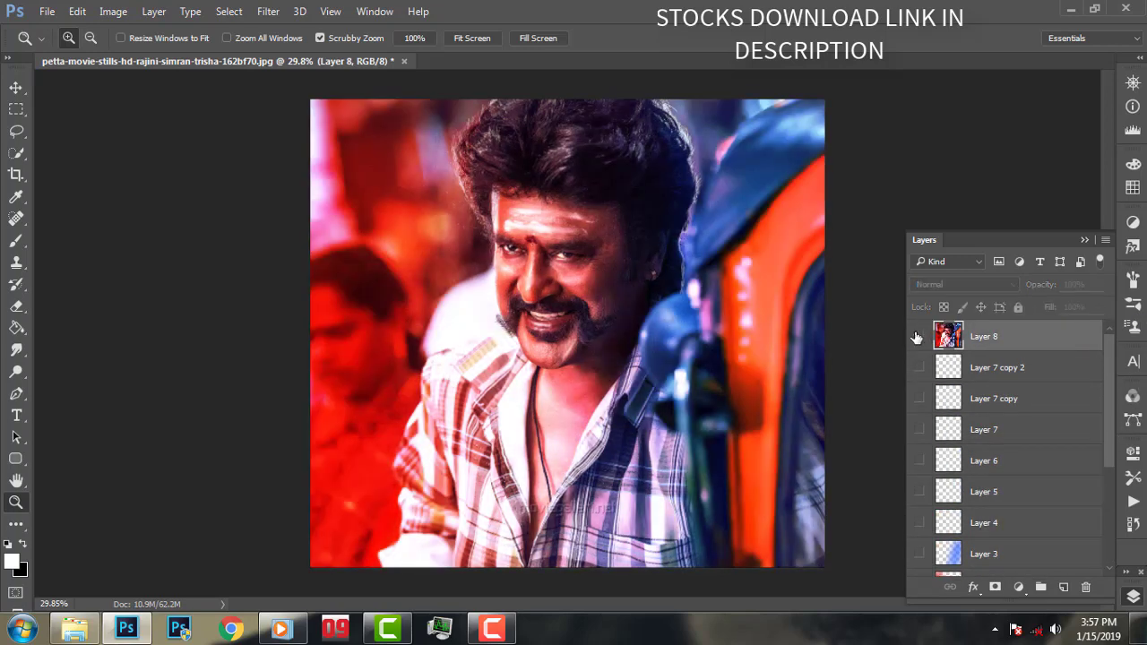
pyautogui.click(917, 338)
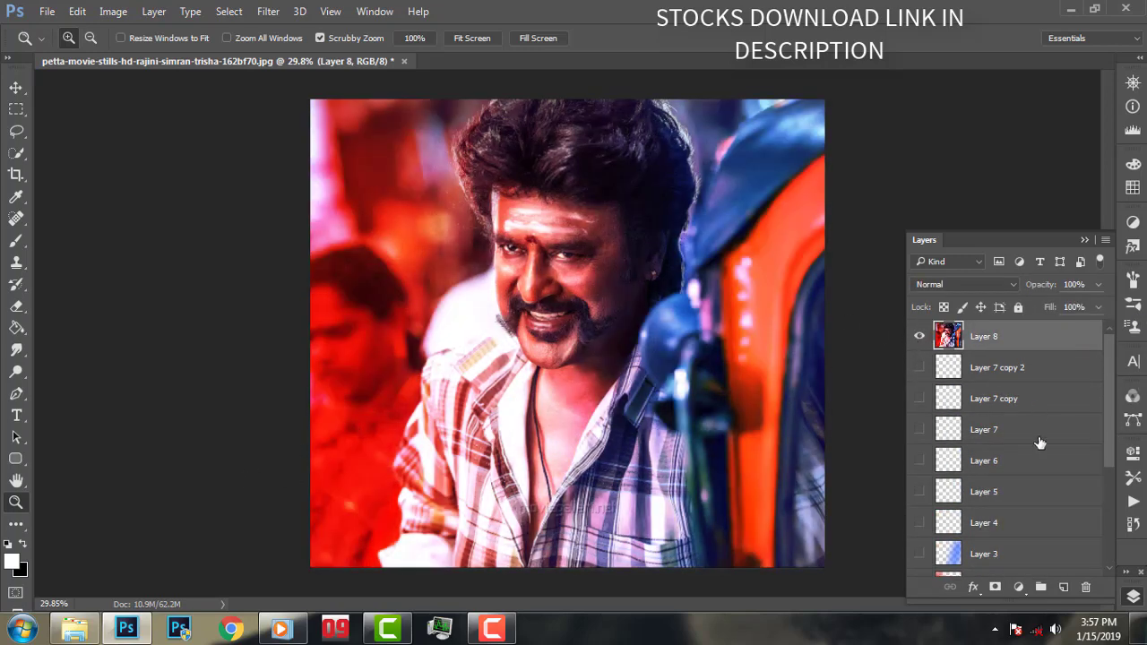
pyautogui.click(1064, 587)
pyautogui.click(978, 374)
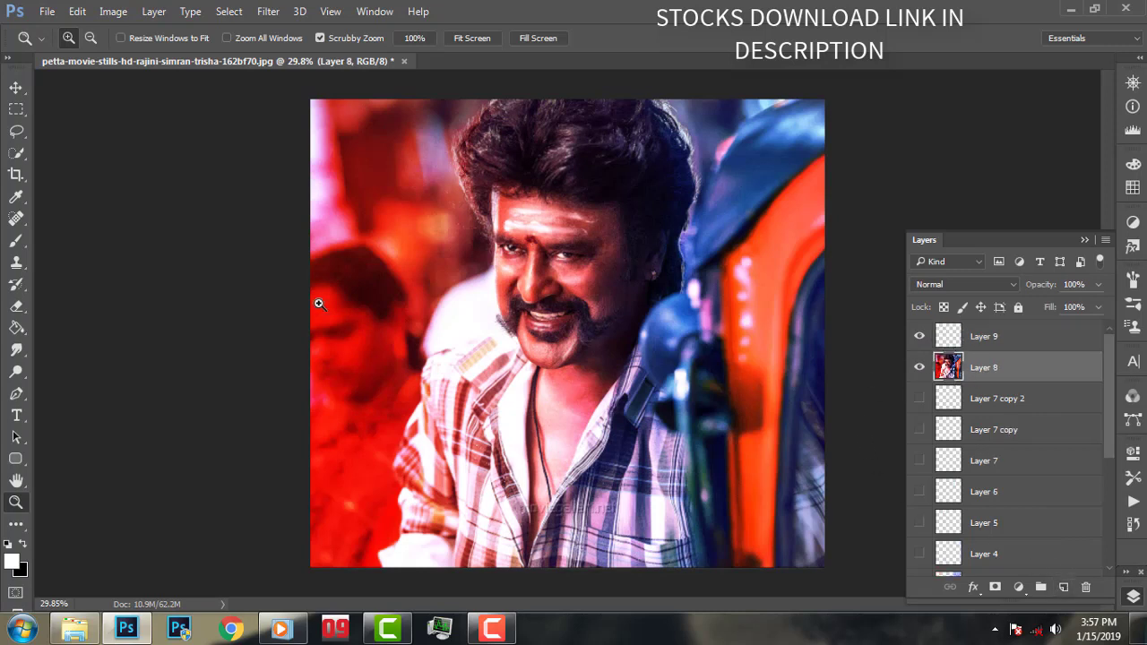
pyautogui.click(16, 131)
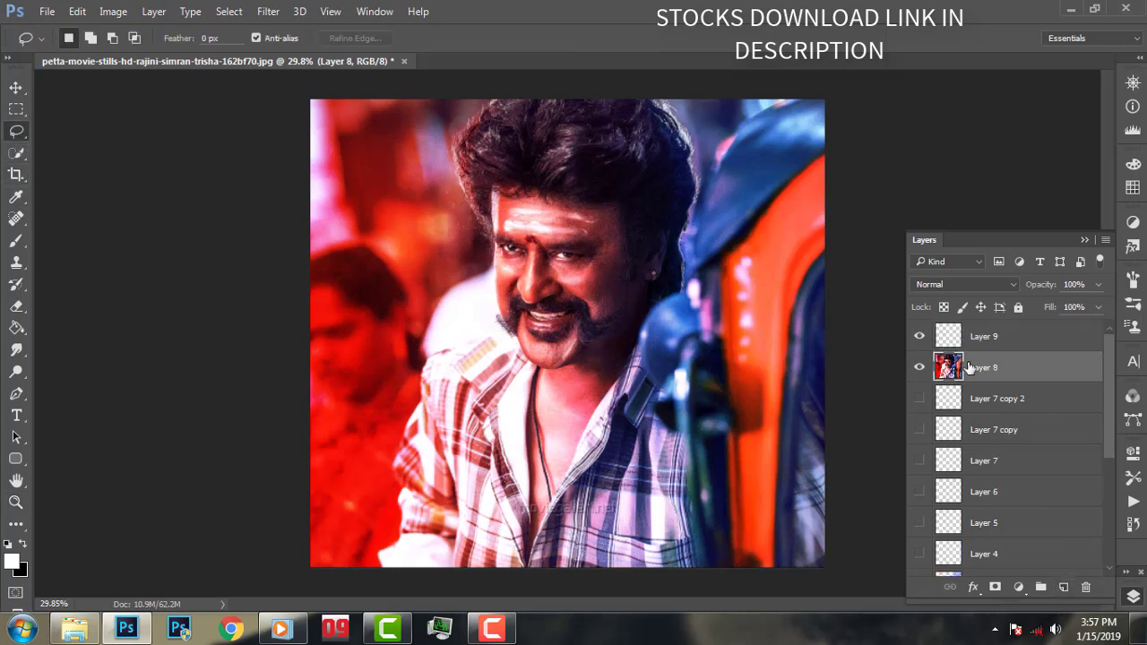
# - Duplicate Layer 8 and lasso the left background figure with a 20 px feather
pyautogui.moveTo(970, 369)
pyautogui.mouseDown()
pyautogui.moveTo(1047, 432)
pyautogui.moveTo(1064, 587)
pyautogui.mouseUp()
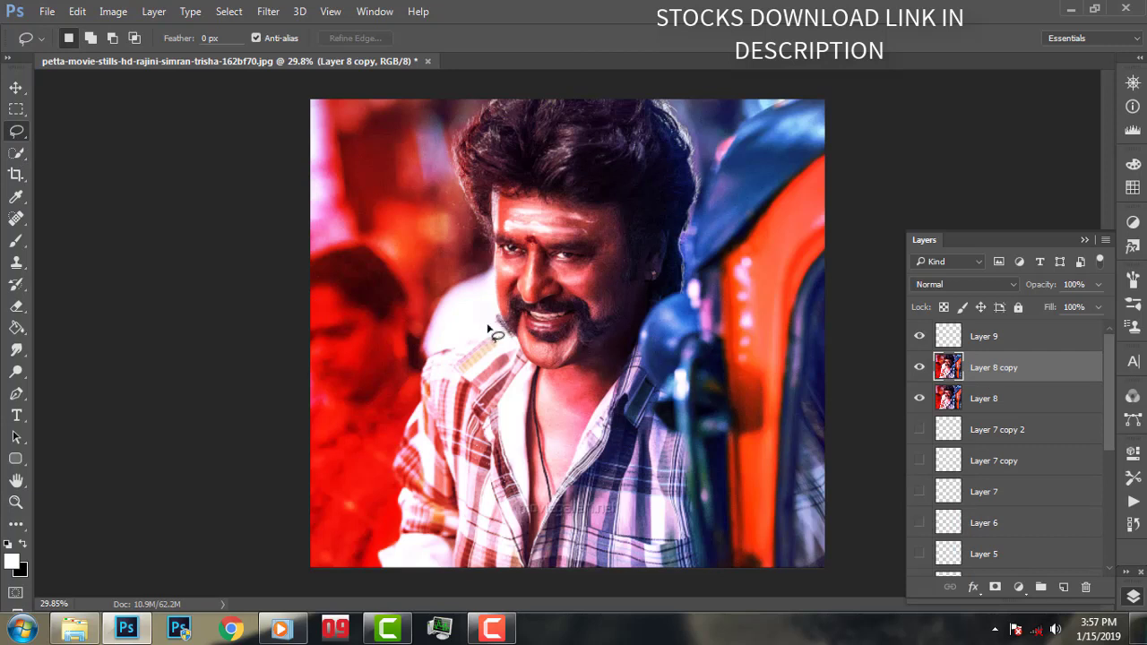
pyautogui.moveTo(420, 367); pyautogui.dragTo(421, 331)
pyautogui.moveTo(368, 243); pyautogui.dragTo(335, 243)
pyautogui.moveTo(298, 292); pyautogui.dragTo(298, 381)
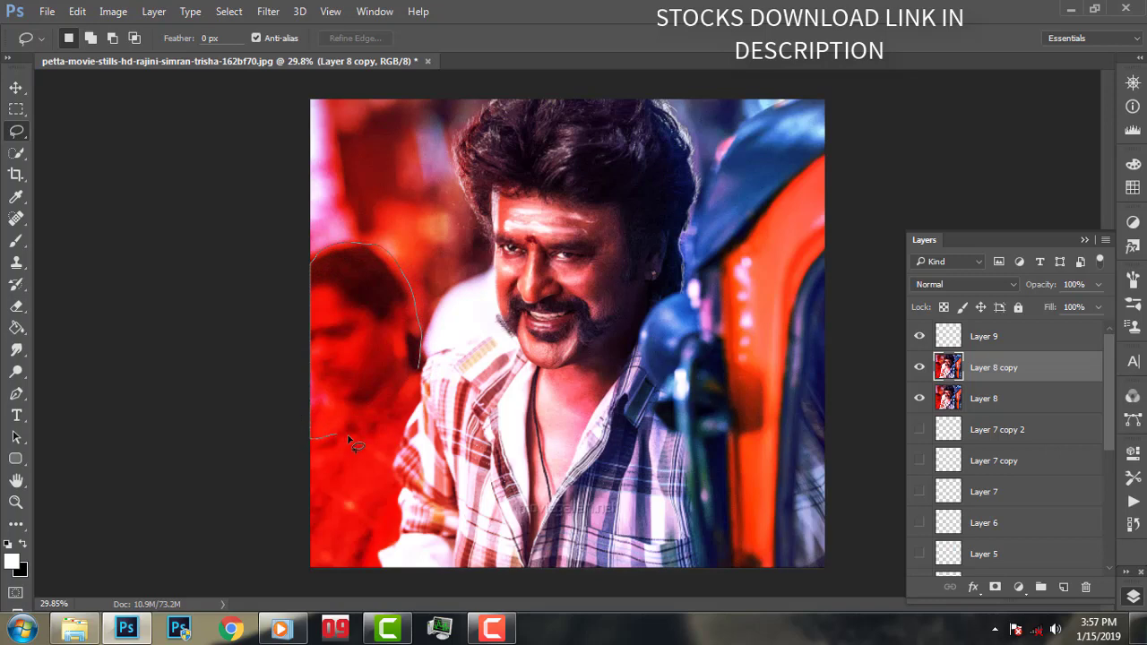
pyautogui.moveTo(400, 429); pyautogui.dragTo(421, 363)
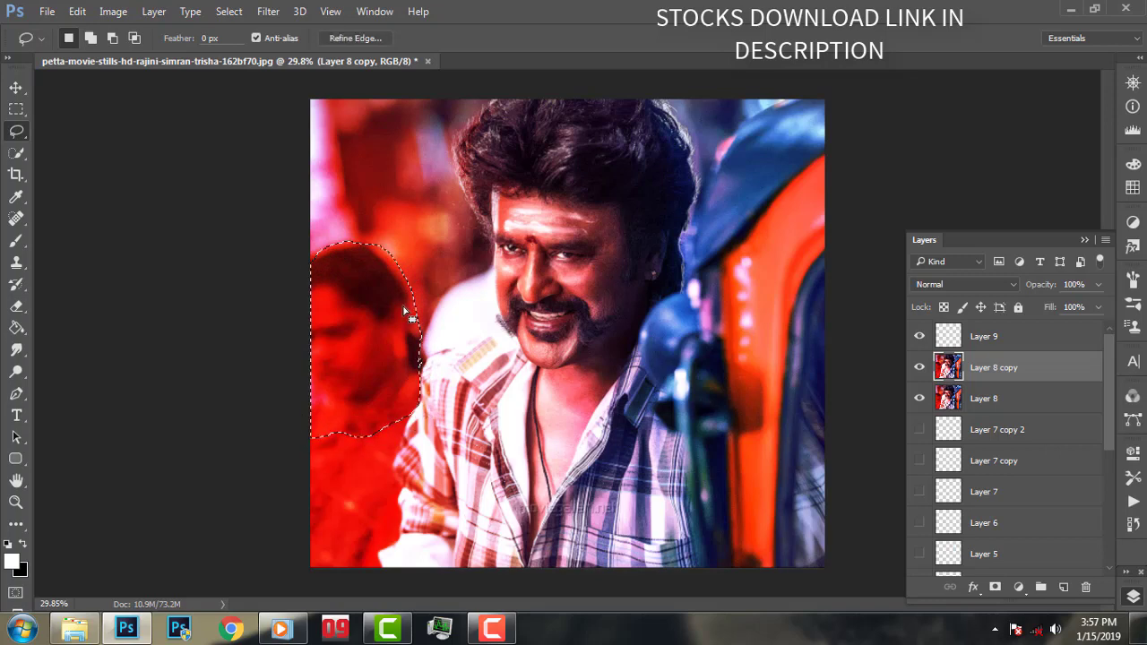
pyautogui.rightClick(399, 314)
pyautogui.click(445, 300)
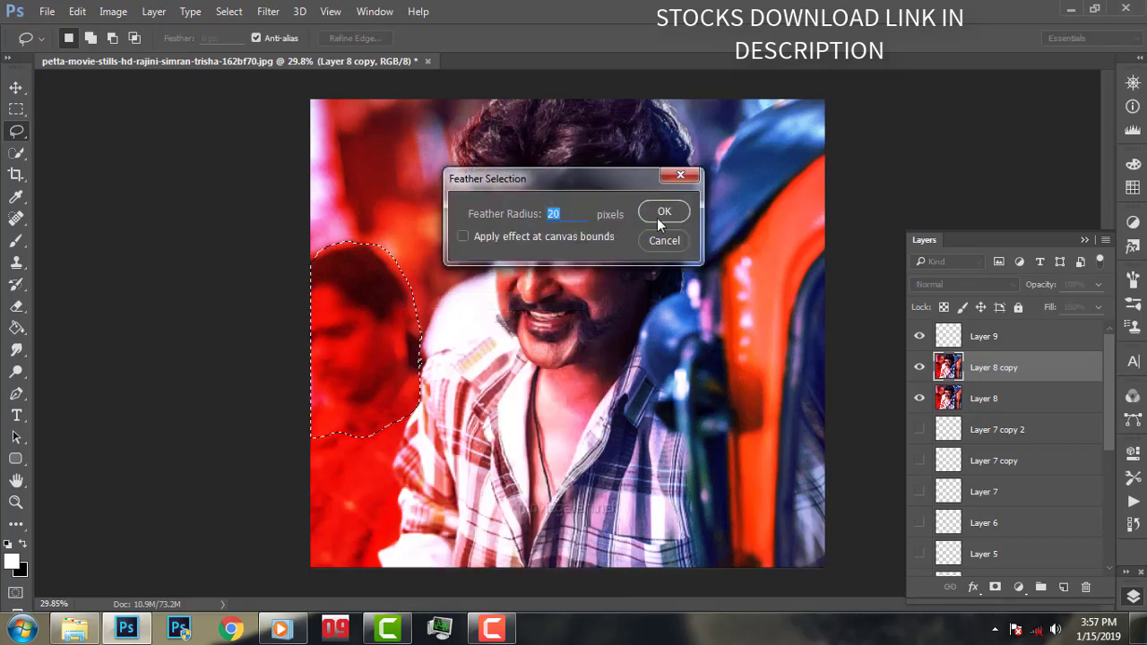
pyautogui.click(662, 218)
# - Blur the selected figure with a roughly 30 px Gaussian Blur, then deselect
pyautogui.click(268, 11)
pyautogui.moveTo(276, 198)
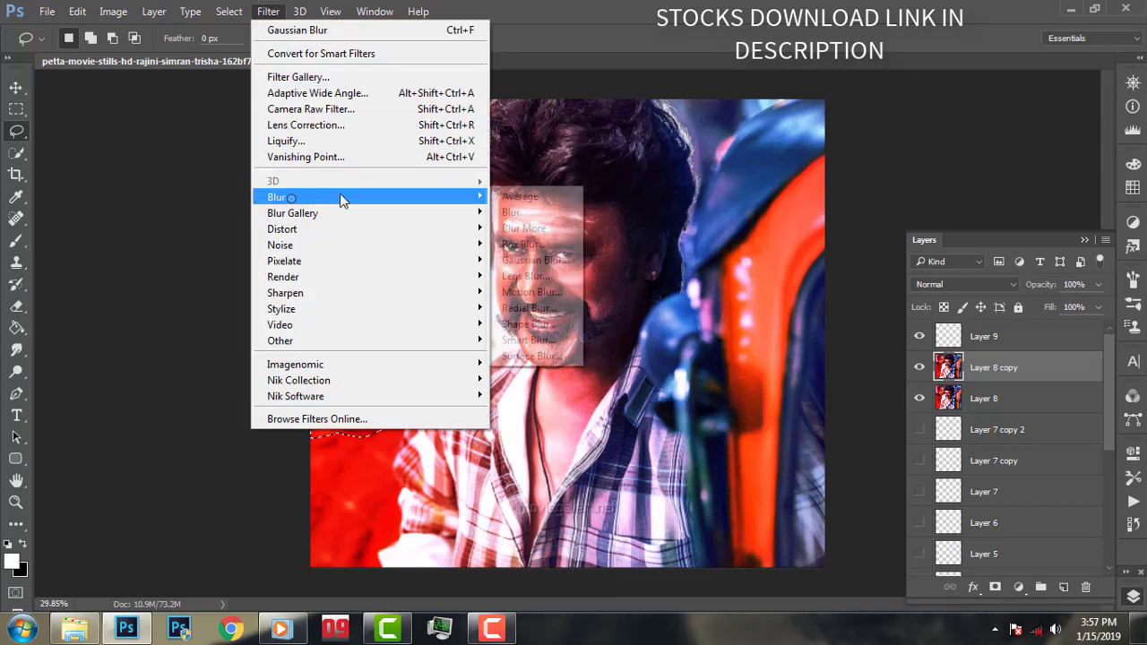
pyautogui.click(538, 261)
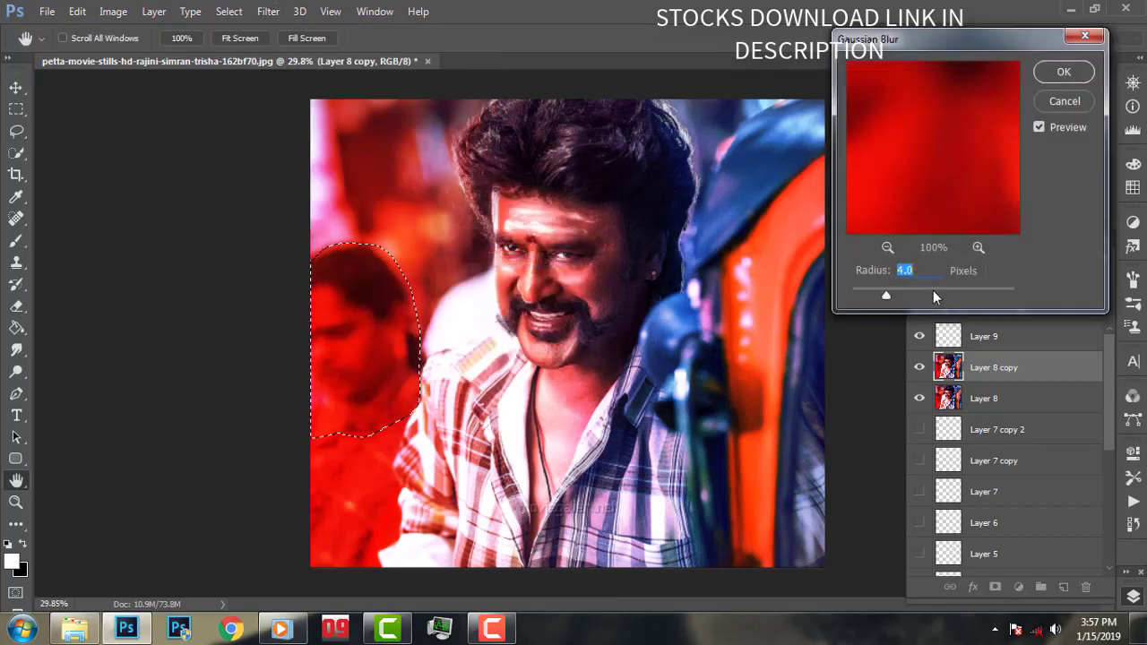
pyautogui.moveTo(901, 290); pyautogui.dragTo(927, 293)
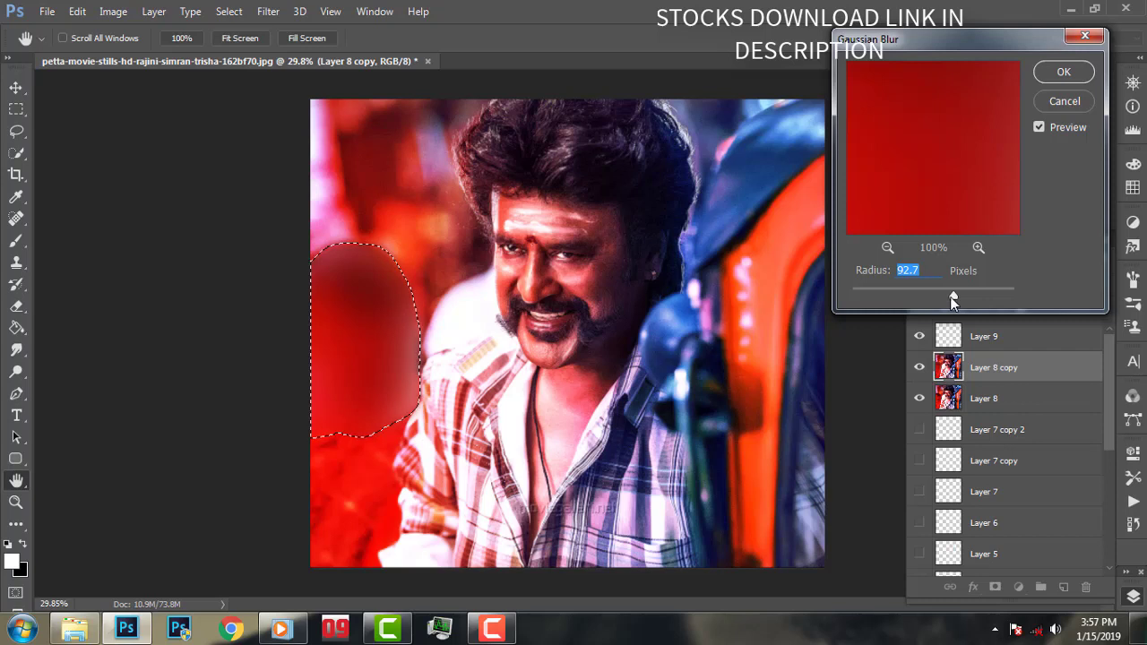
pyautogui.click(1045, 76)
pyautogui.hotkey('ctrl', 'd')
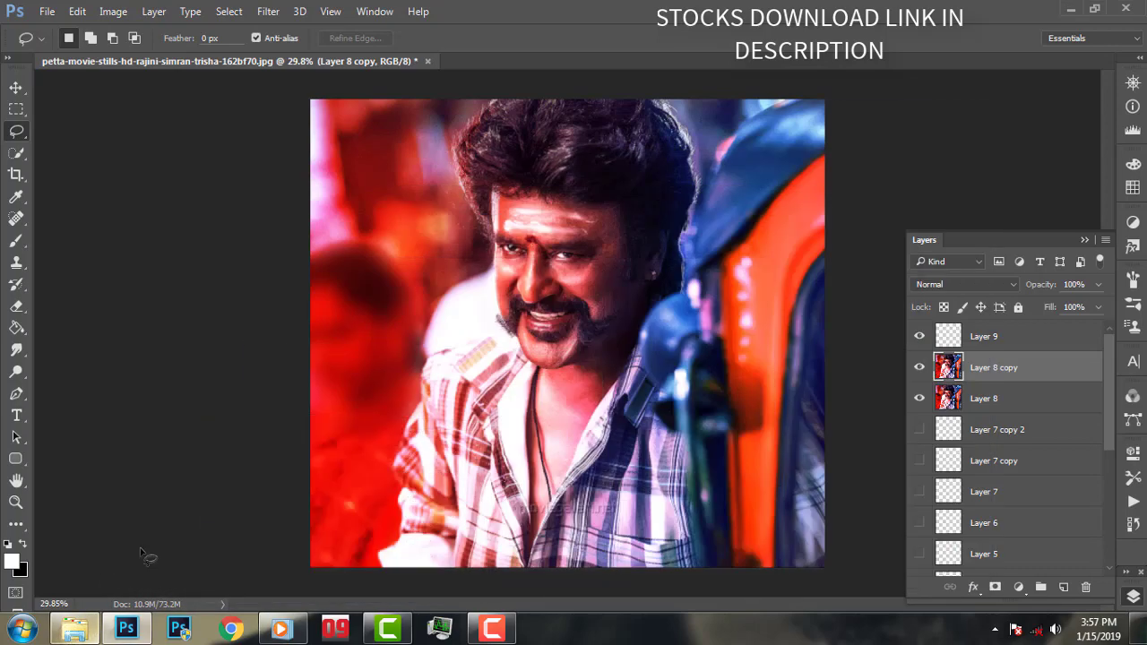
# - Open Mouli HDD > EDIT STUFFS > Bokeh and drag the Free-Dust-Particles image onto the photo
pyautogui.click(74, 627)
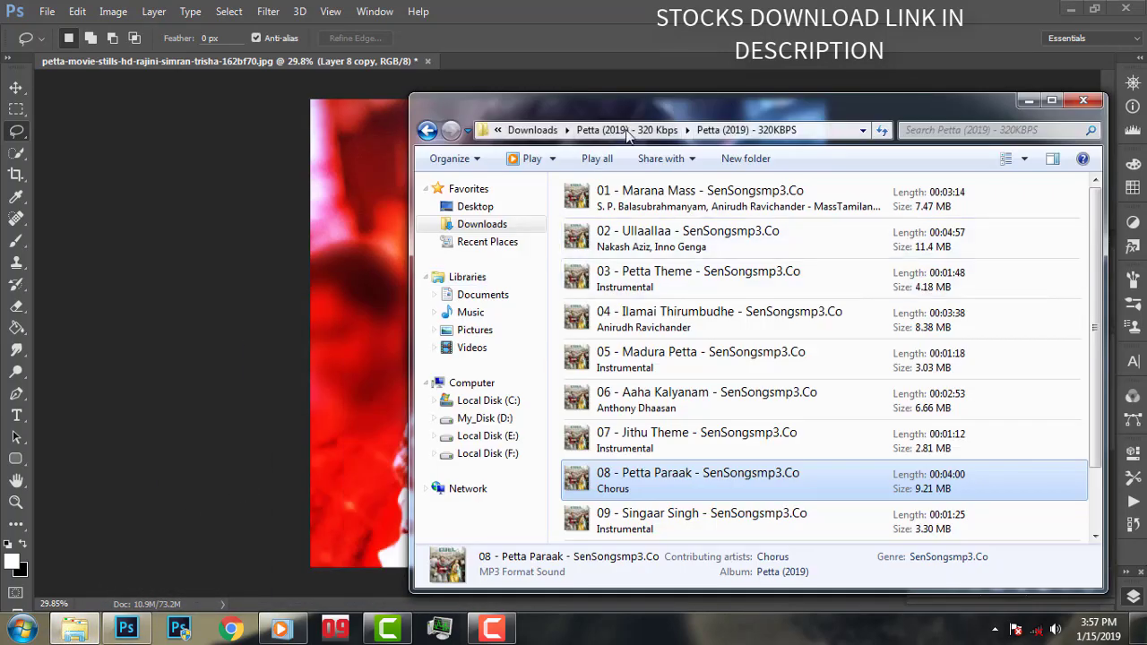
pyautogui.click(635, 130)
pyautogui.click(484, 421)
pyautogui.doubleClick(605, 219)
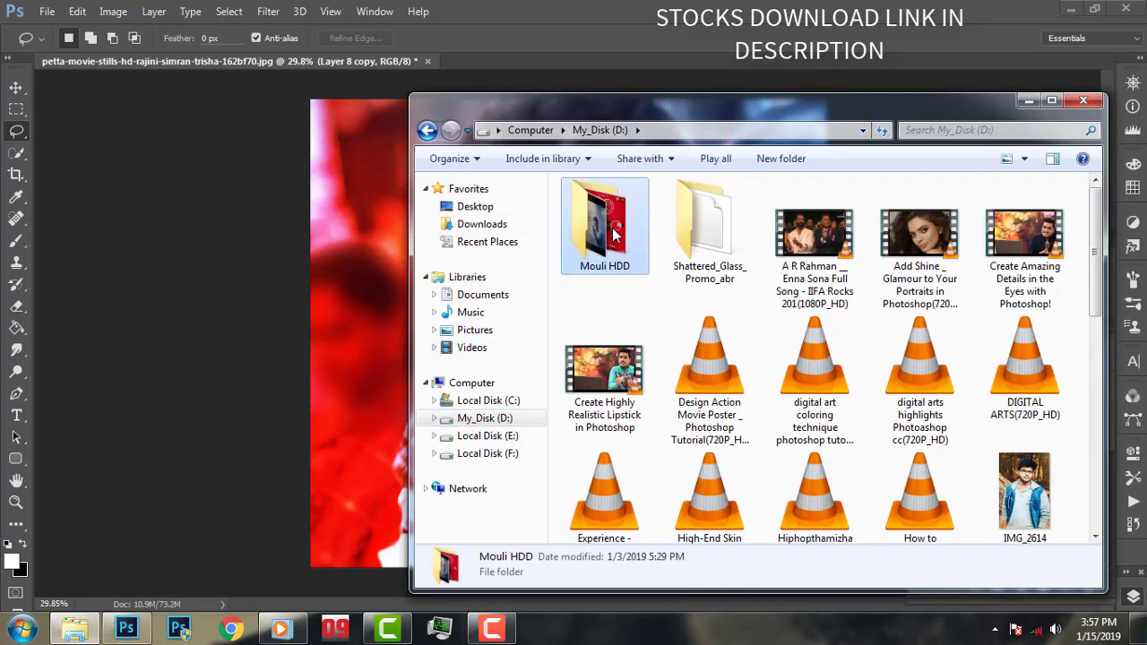
pyautogui.doubleClick(690, 249)
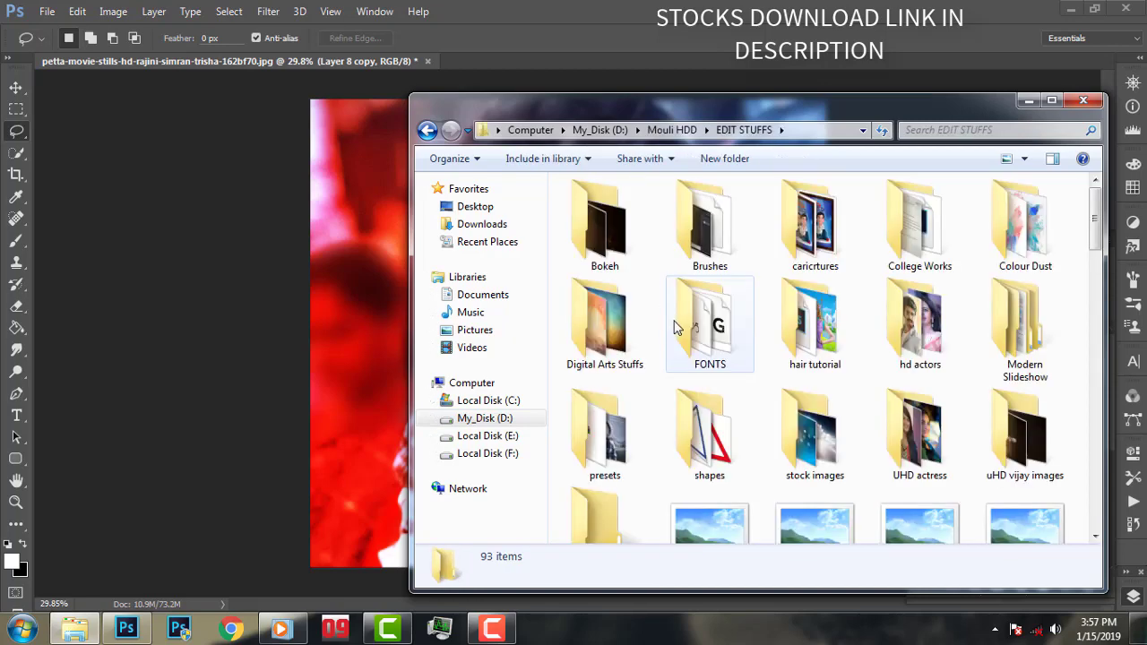
pyautogui.doubleClick(616, 240)
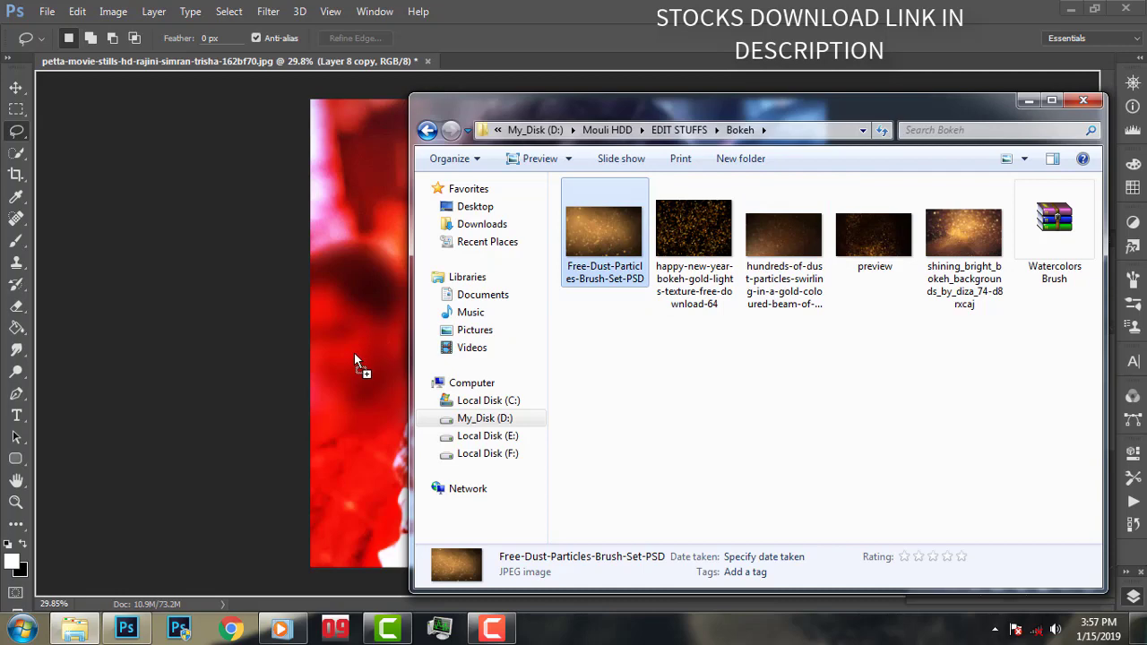
pyautogui.moveTo(603, 244); pyautogui.dragTo(358, 363)
# - Set the dust layer to Screen blend mode and enlarge it over the left side
pyautogui.moveTo(511, 327); pyautogui.dragTo(350, 312)
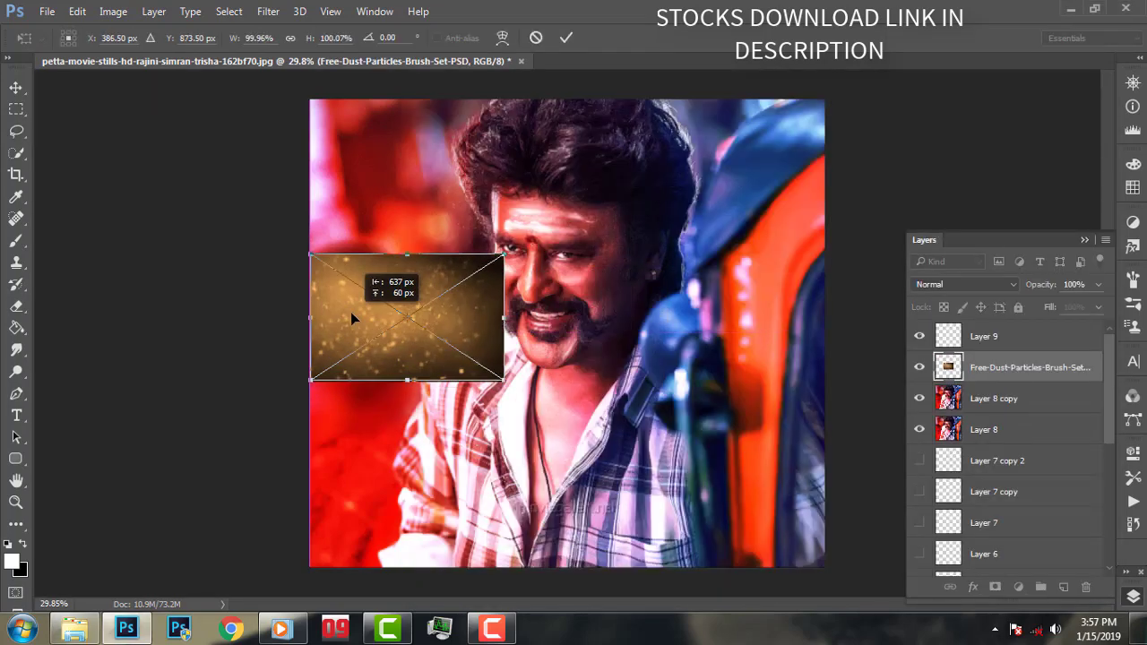
pyautogui.click(963, 287)
pyautogui.click(929, 398)
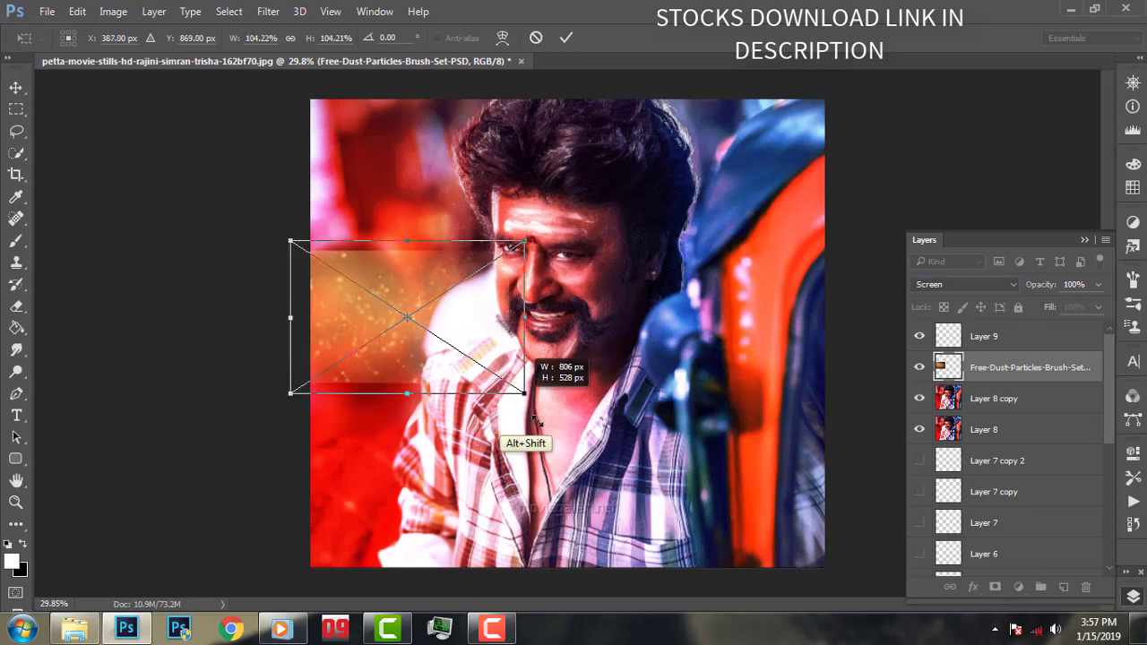
pyautogui.moveTo(503, 380); pyautogui.dragTo(563, 418)
pyautogui.press('Return')
# - Rasterize the dust layer and erase its hard edges with a 354 px soft eraser
pyautogui.press('l')
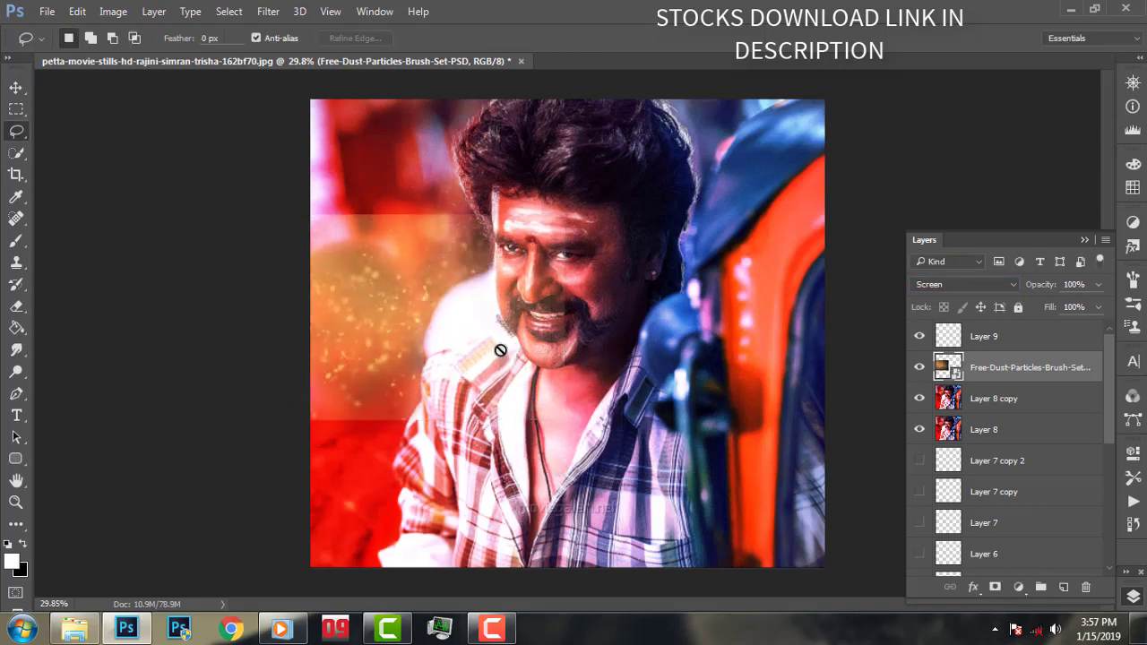
pyautogui.press('e')
pyautogui.click(507, 324)
pyautogui.press('Return')
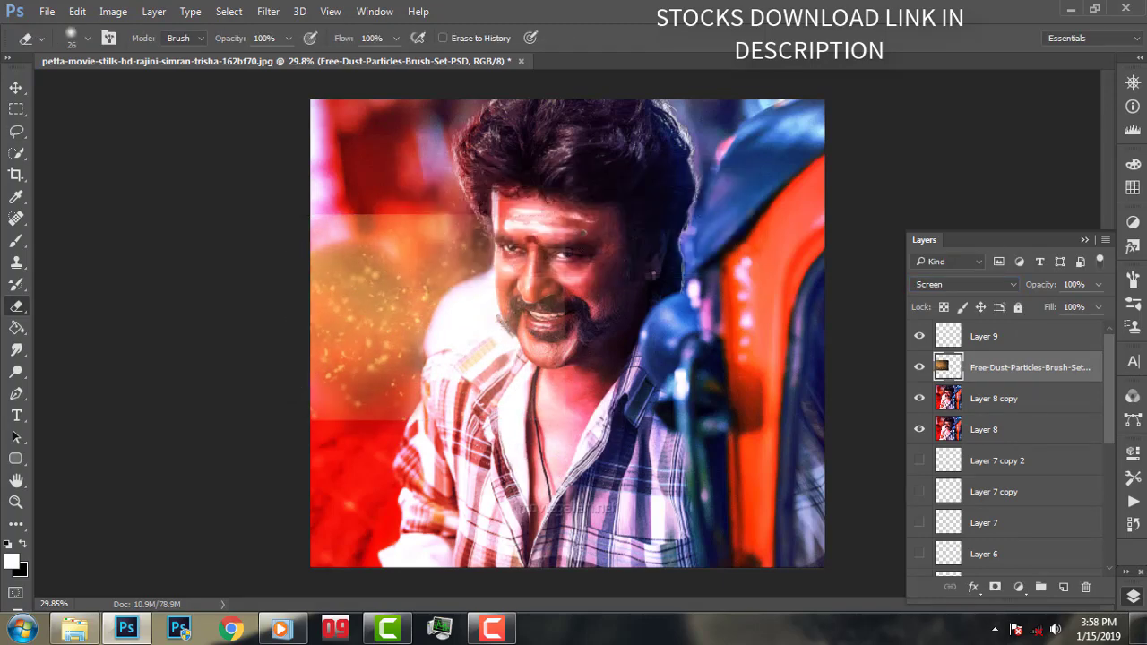
pyautogui.rightClick(739, 293)
pyautogui.click(732, 269)
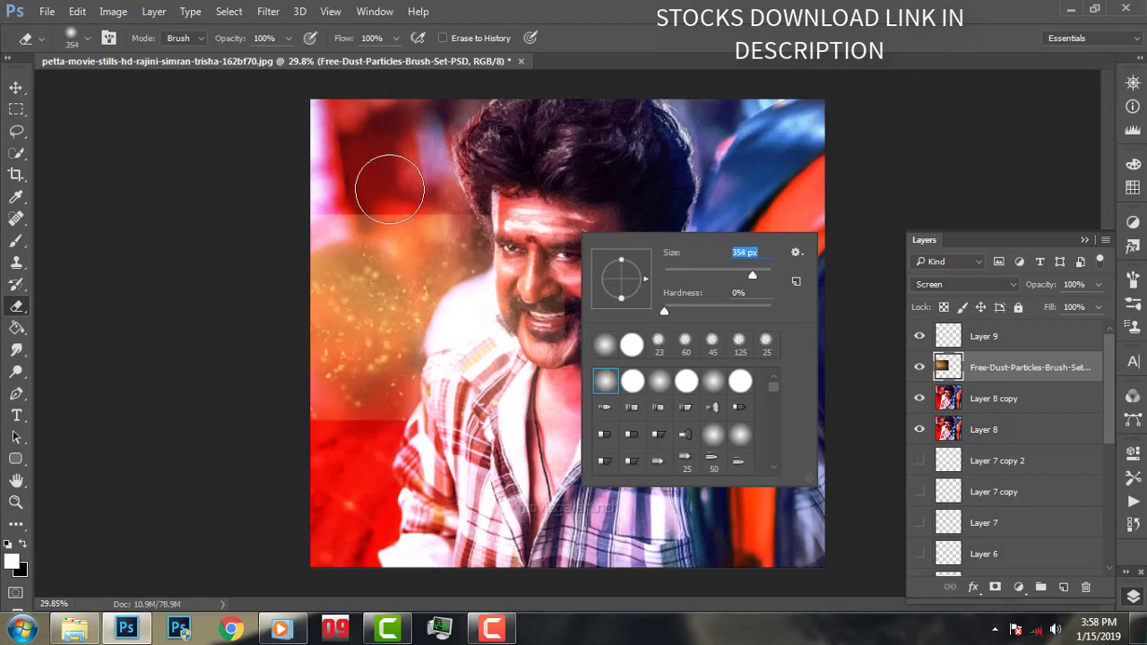
pyautogui.click(332, 211)
pyautogui.moveTo(459, 184)
pyautogui.mouseDown()
pyautogui.moveTo(529, 260)
pyautogui.moveTo(524, 376)
pyautogui.moveTo(410, 422)
pyautogui.moveTo(312, 442)
pyautogui.mouseUp()
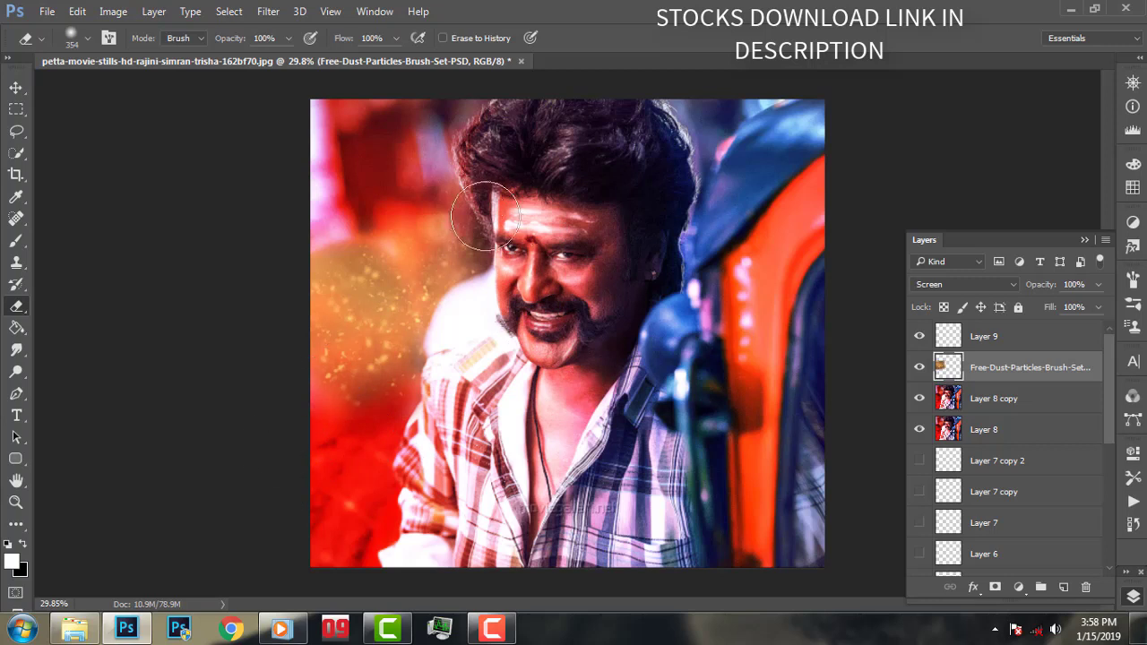
# - Position the dust over the upper-left background and soften it with a Gaussian Blur
pyautogui.click(16, 86)
pyautogui.moveTo(357, 321); pyautogui.dragTo(341, 283)
pyautogui.moveTo(335, 327)
pyautogui.mouseDown()
pyautogui.moveTo(358, 317)
pyautogui.moveTo(373, 281)
pyautogui.mouseUp()
pyautogui.moveTo(353, 325)
pyautogui.mouseDown()
pyautogui.moveTo(348, 344)
pyautogui.moveTo(355, 326)
pyautogui.mouseUp()
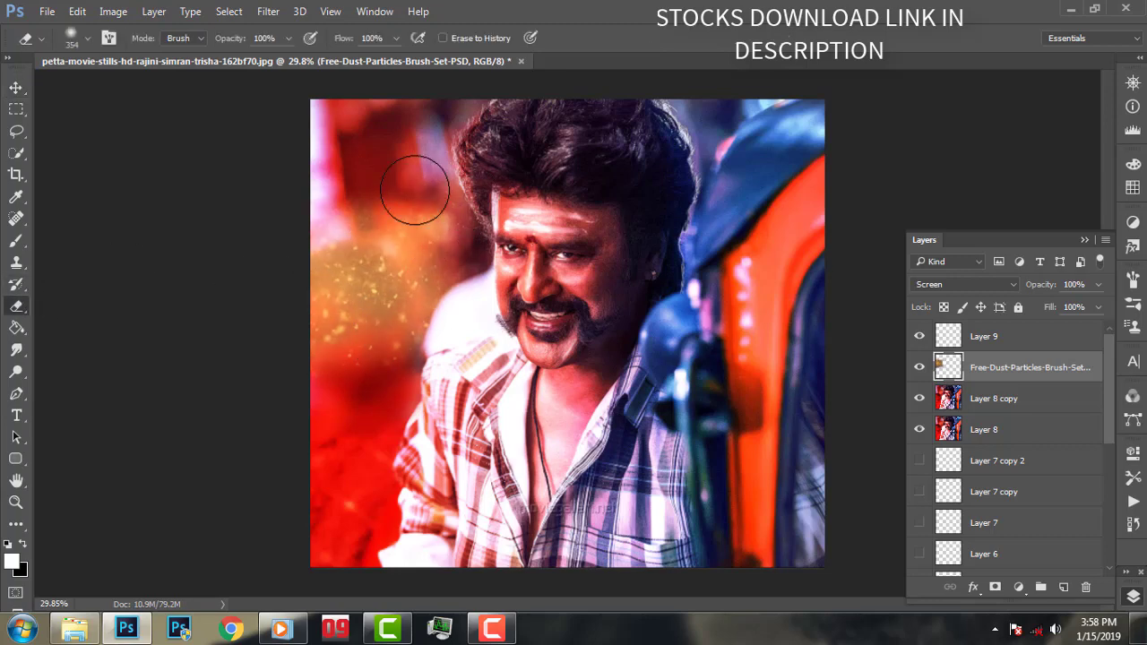
pyautogui.click(269, 11)
pyautogui.moveTo(276, 197)
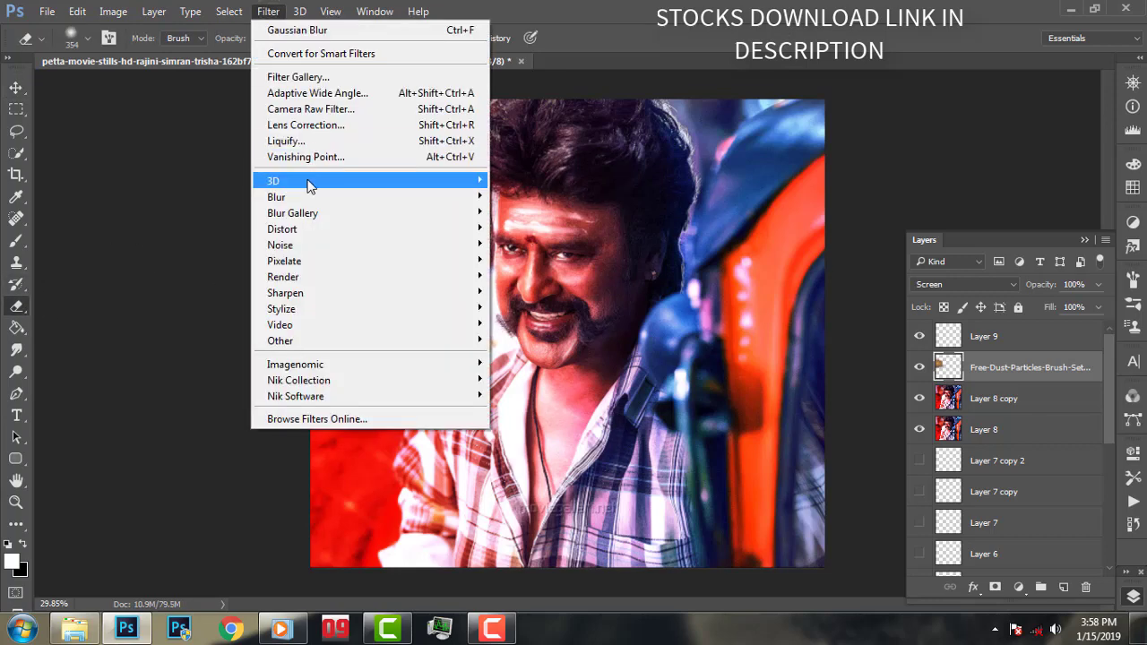
pyautogui.click(529, 264)
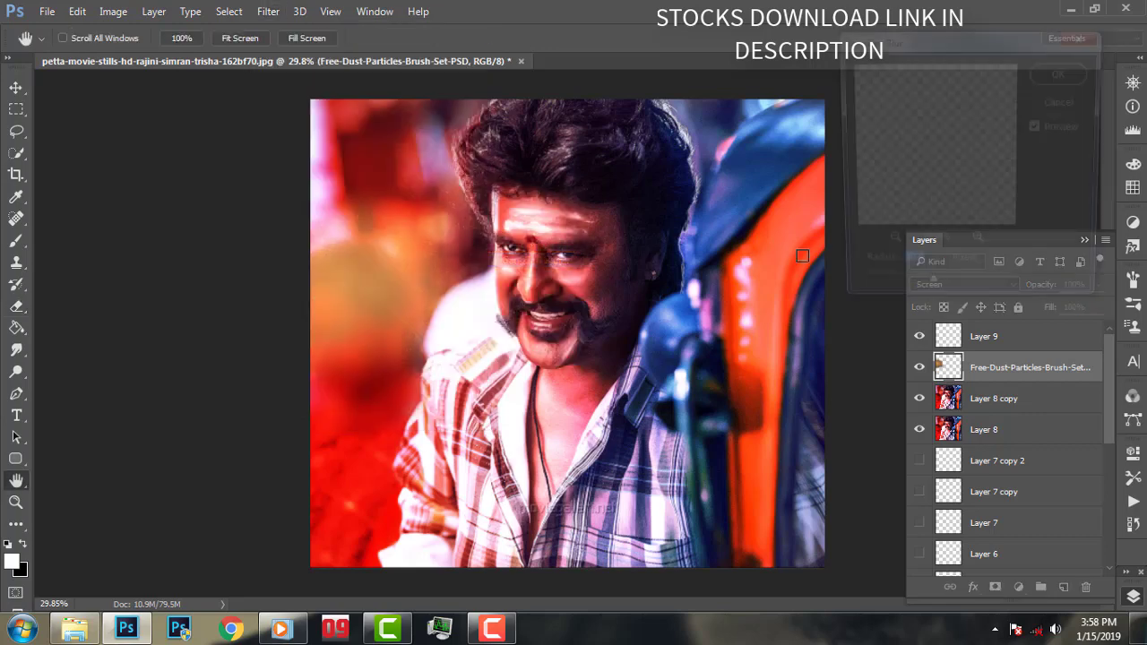
pyautogui.click(885, 295)
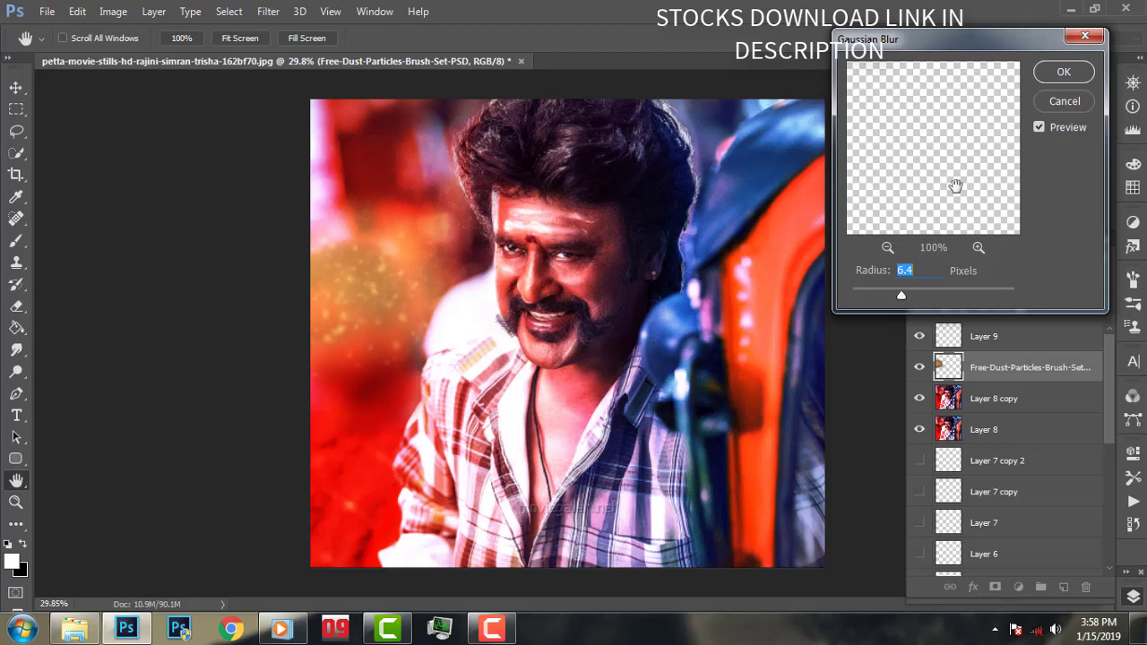
pyautogui.click(1064, 72)
# - Drop preview.jpg from the Bokeh folder onto the photo, enlarge it, and blend it as Screen
pyautogui.press('e')
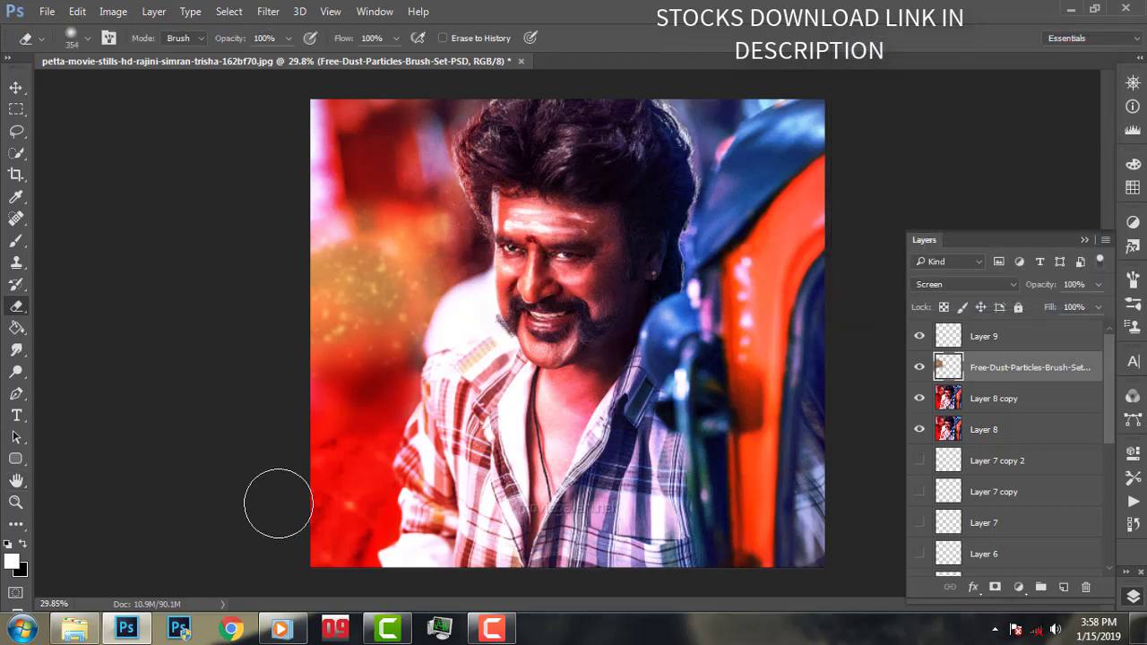
pyautogui.click(74, 629)
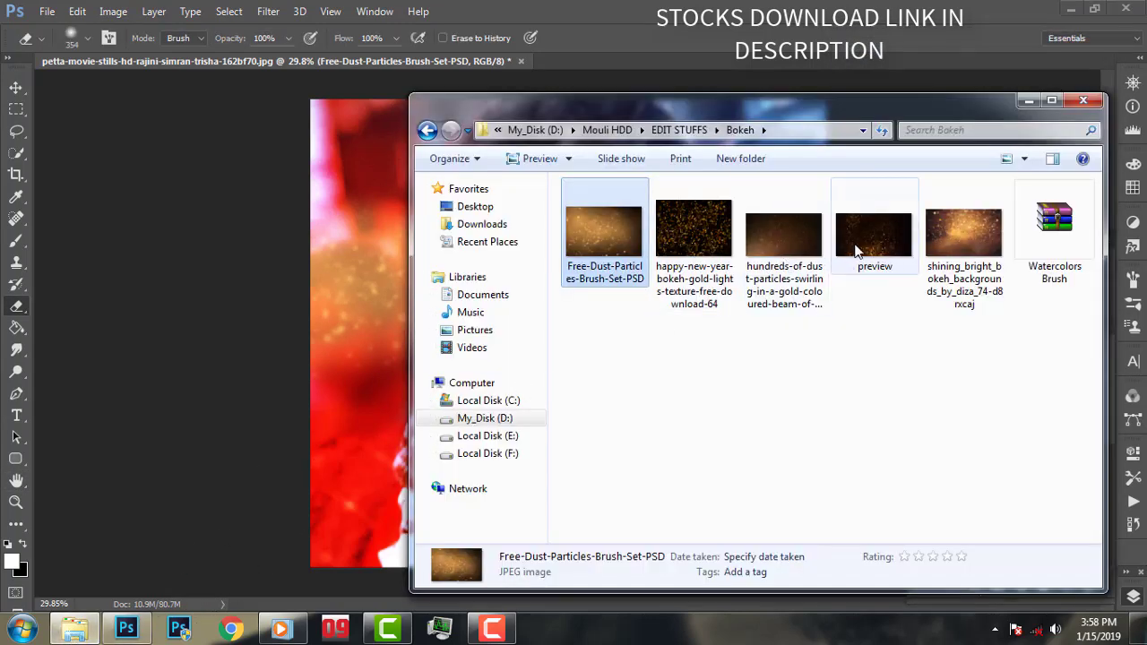
pyautogui.moveTo(874, 235)
pyautogui.mouseDown()
pyautogui.moveTo(306, 443)
pyautogui.moveTo(371, 440)
pyautogui.mouseUp()
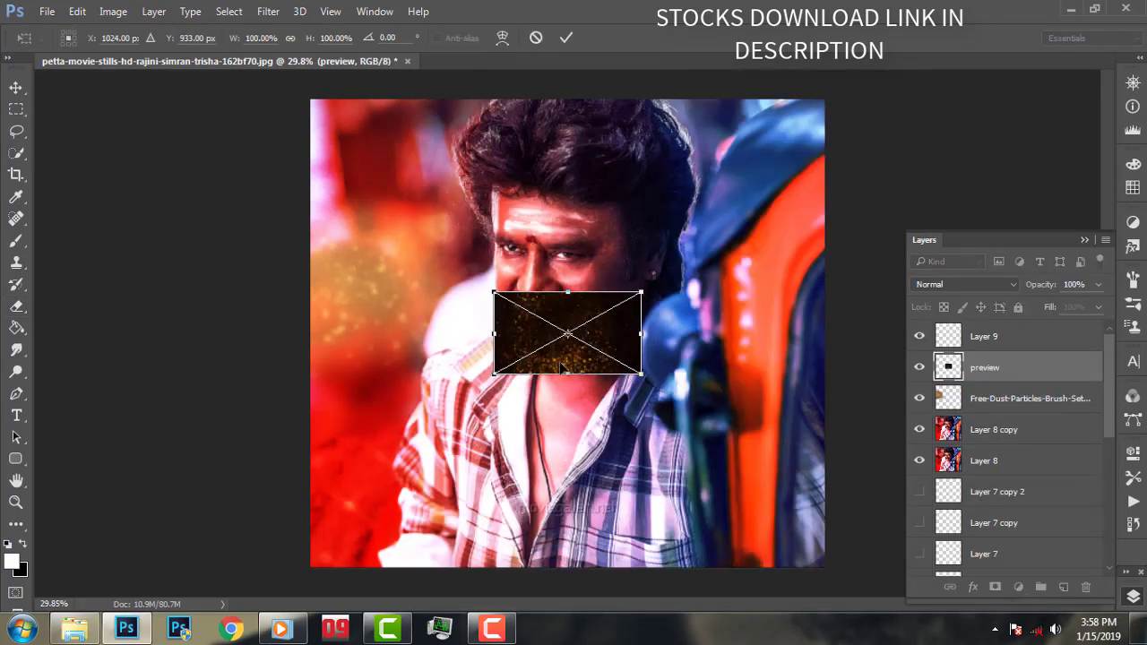
pyautogui.moveTo(642, 373); pyautogui.dragTo(743, 431)
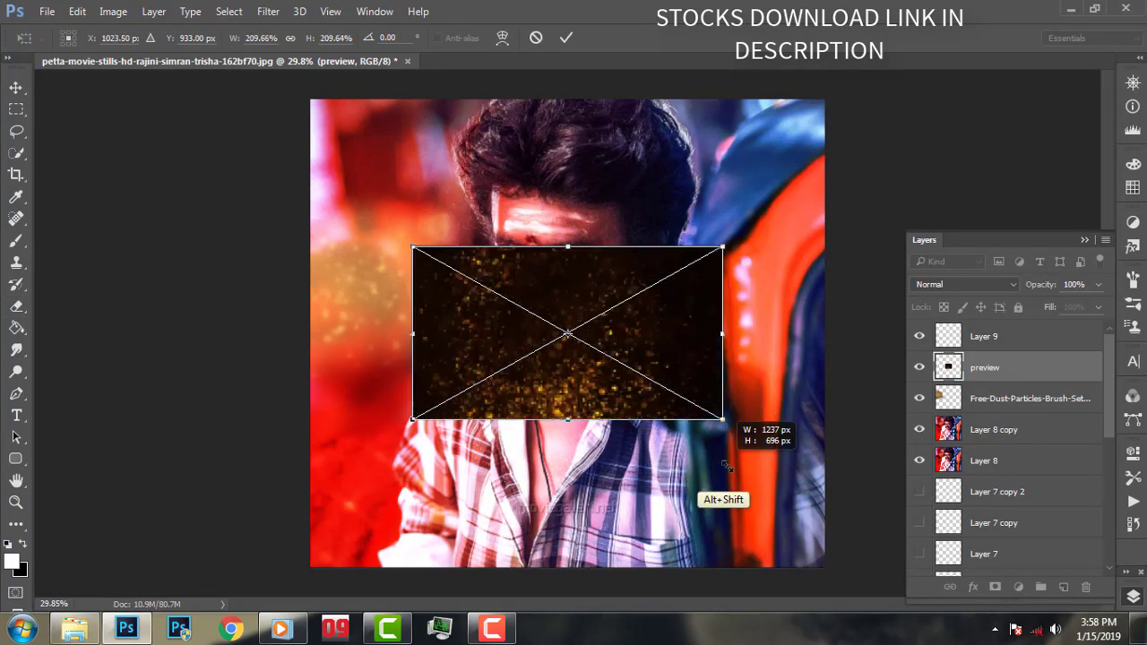
pyautogui.click(945, 285)
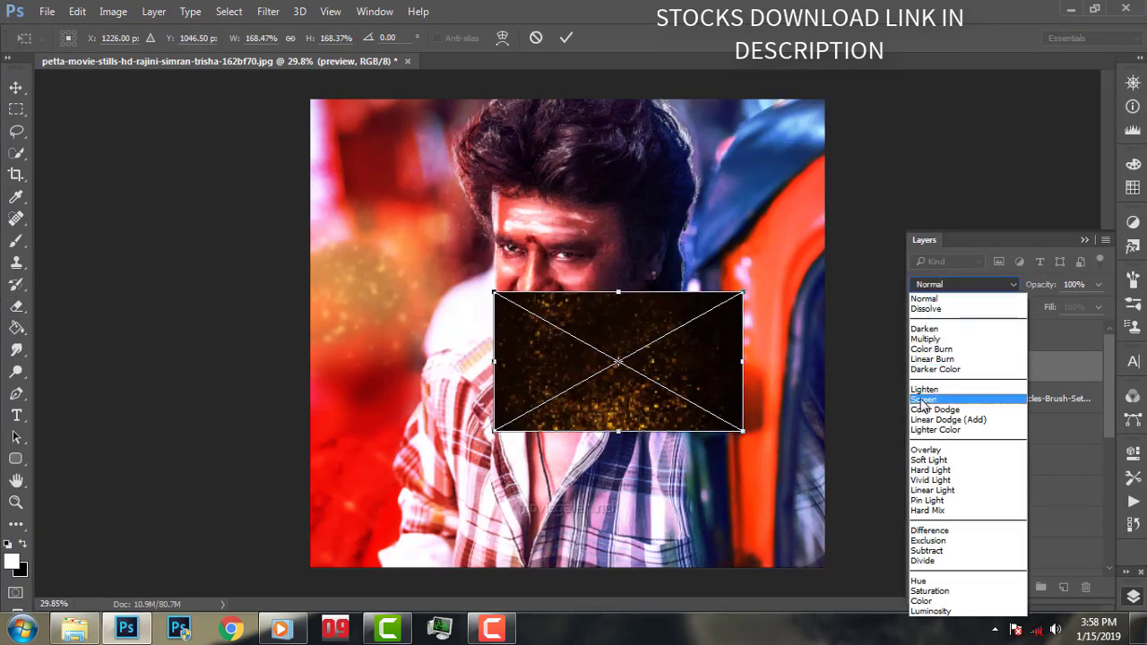
pyautogui.click(934, 397)
# - Scale the preview particles up further and position them in the lower-right corner
pyautogui.moveTo(743, 431); pyautogui.dragTo(768, 452)
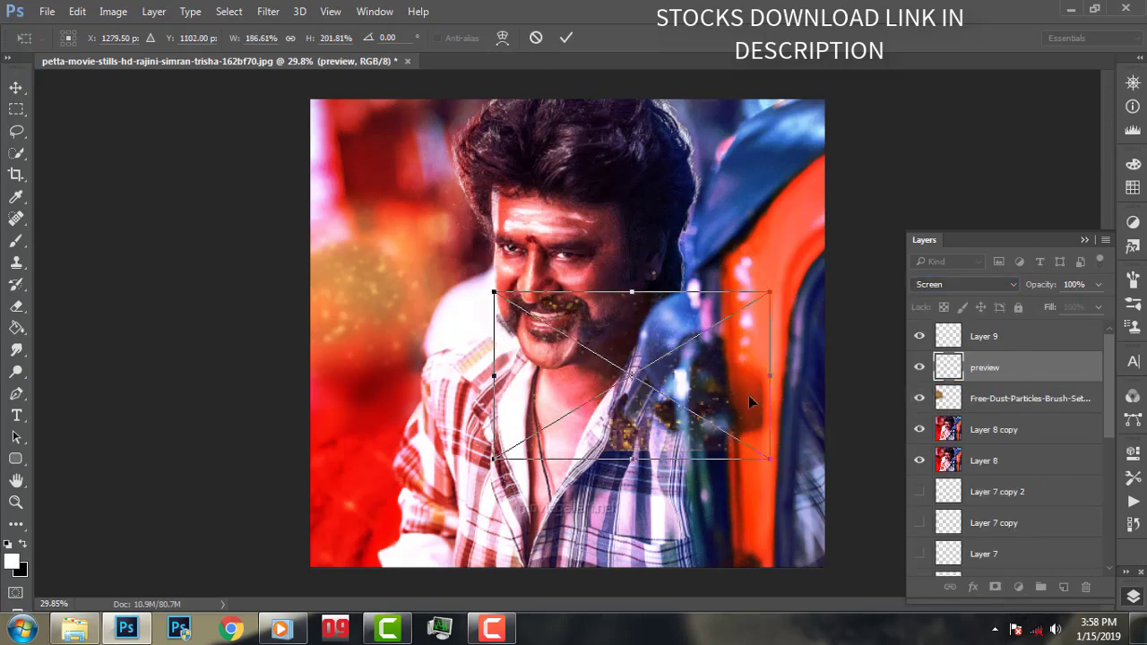
pyautogui.moveTo(724, 373)
pyautogui.mouseDown()
pyautogui.moveTo(820, 483)
pyautogui.moveTo(797, 479)
pyautogui.mouseUp()
pyautogui.press('Return')
pyautogui.press('e')
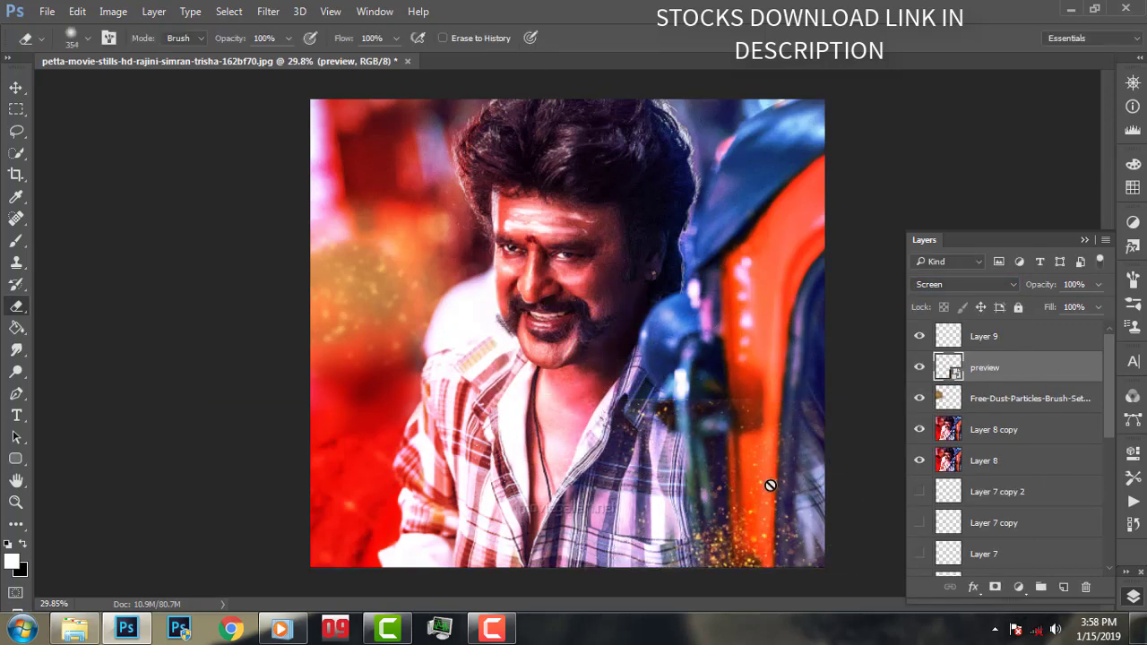
pyautogui.click(16, 87)
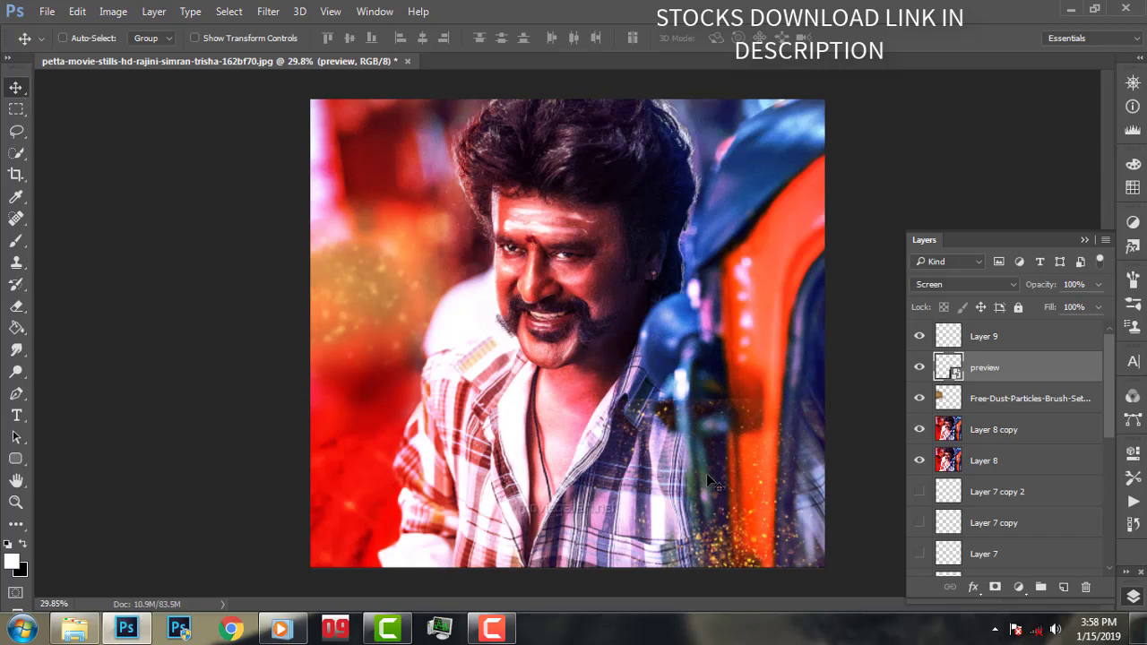
pyautogui.moveTo(674, 475); pyautogui.dragTo(740, 494)
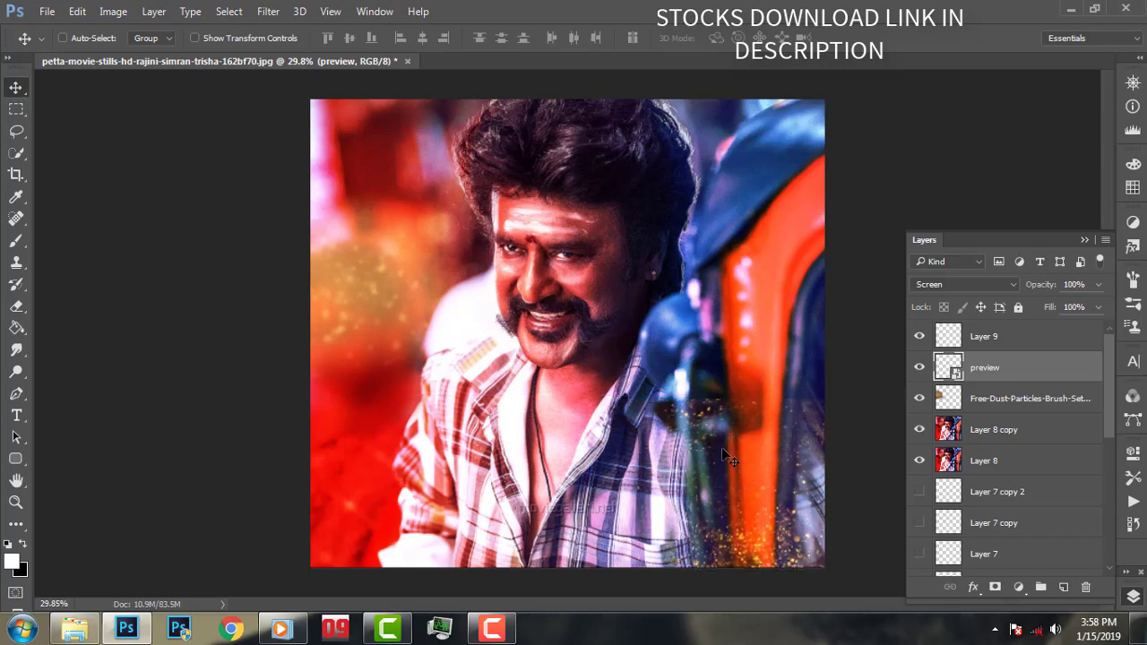
# - Rasterize the preview layer and erase the stray particles over the shirt
pyautogui.press('e')
pyautogui.click(714, 405)
pyautogui.click(537, 256)
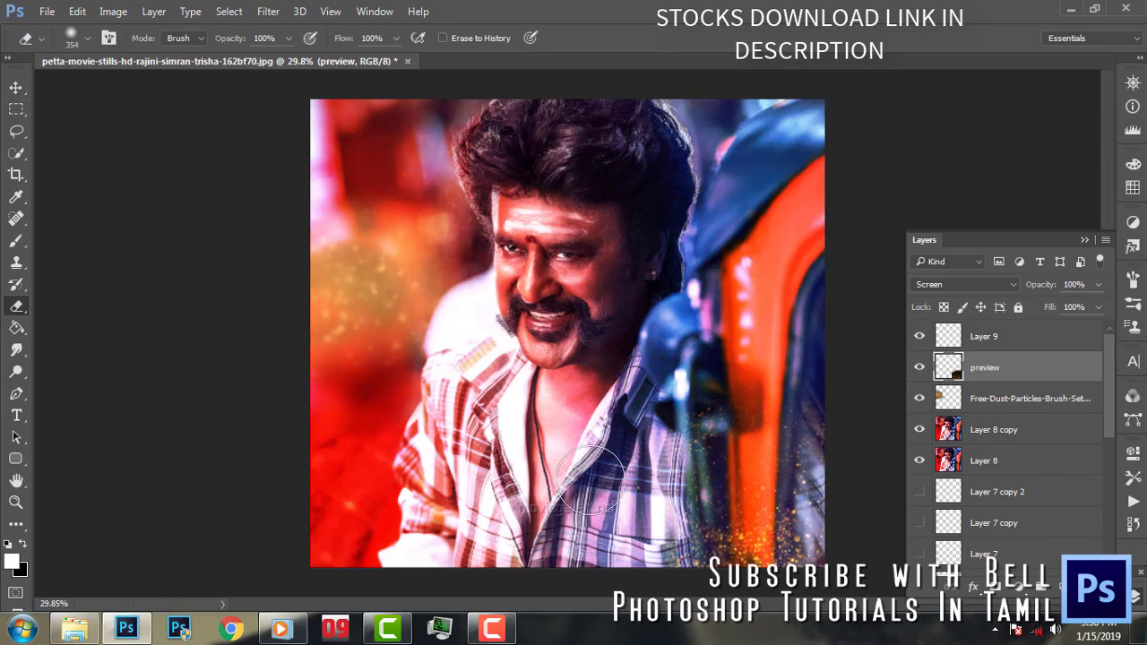
# - Enlarge the preview particles slightly and shift them further right
pyautogui.hotkey('ctrl', 't')
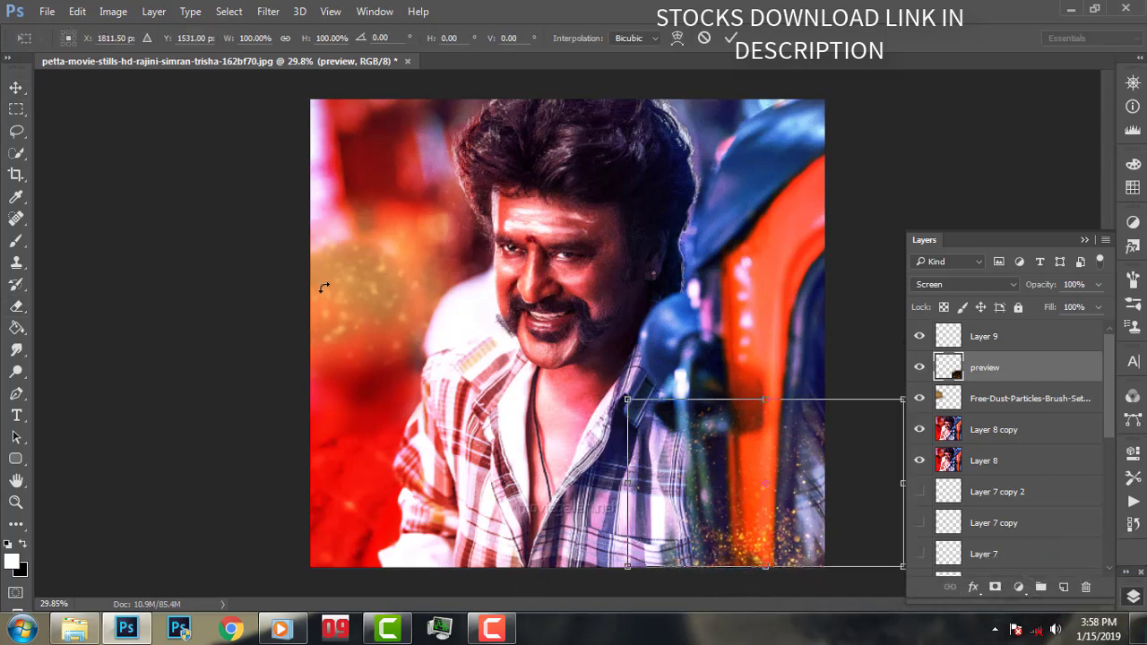
pyautogui.hotkey('alt', 'shift')
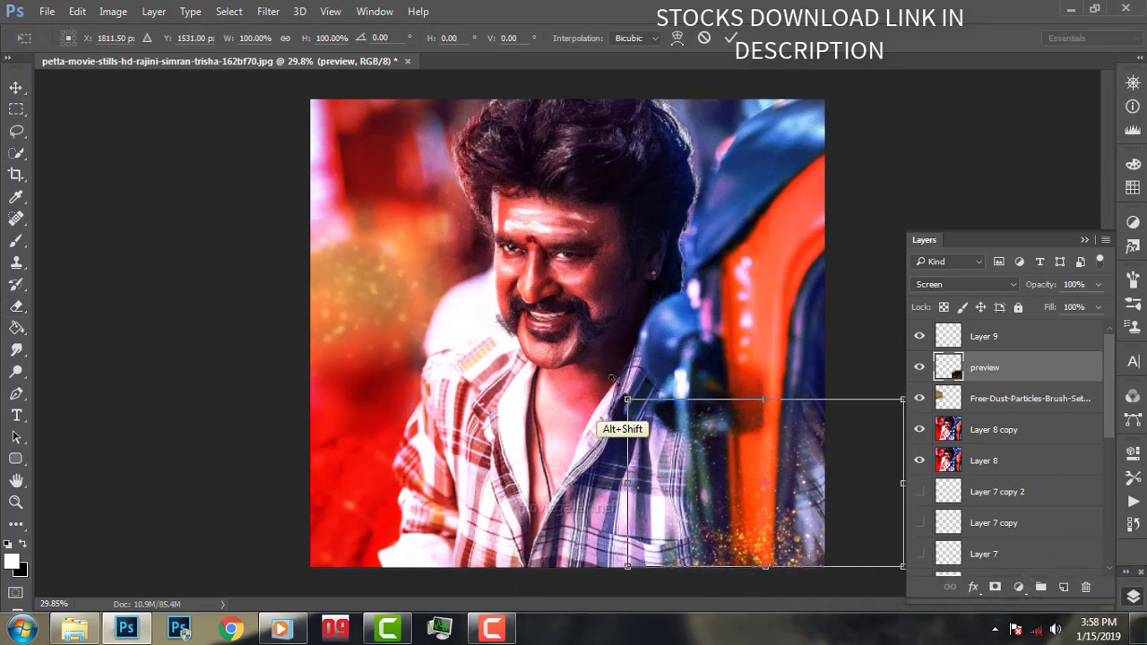
pyautogui.moveTo(612, 378); pyautogui.dragTo(567, 378)
pyautogui.moveTo(763, 501)
pyautogui.mouseDown()
pyautogui.moveTo(778, 517)
pyautogui.moveTo(832, 491)
pyautogui.mouseUp()
pyautogui.press('Return')
pyautogui.press('e')
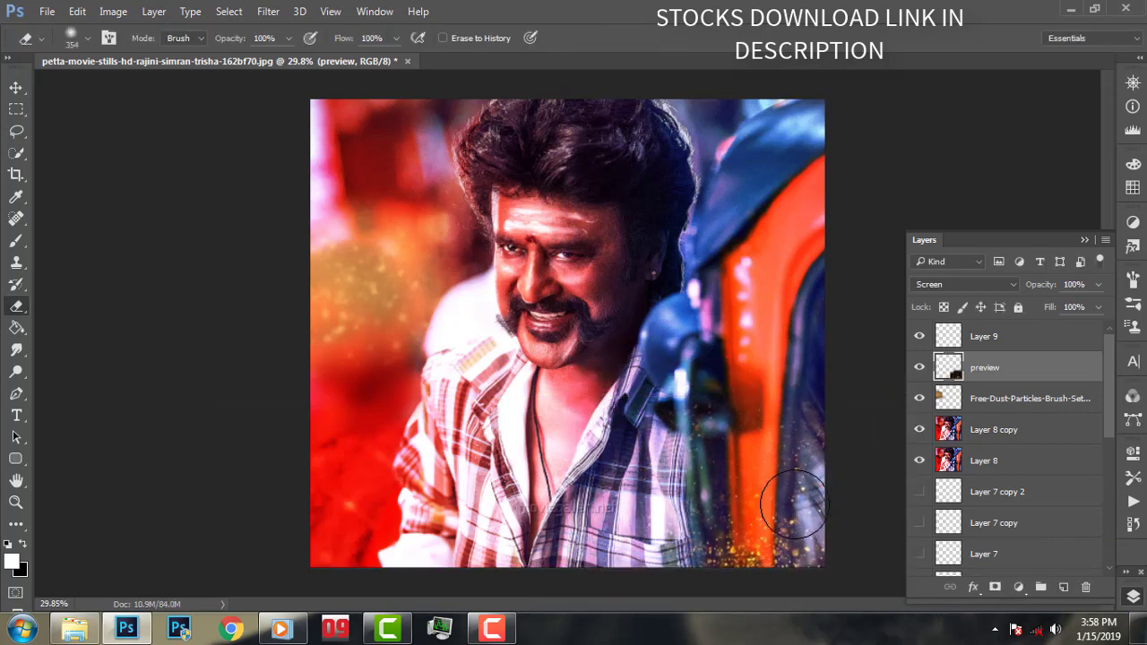
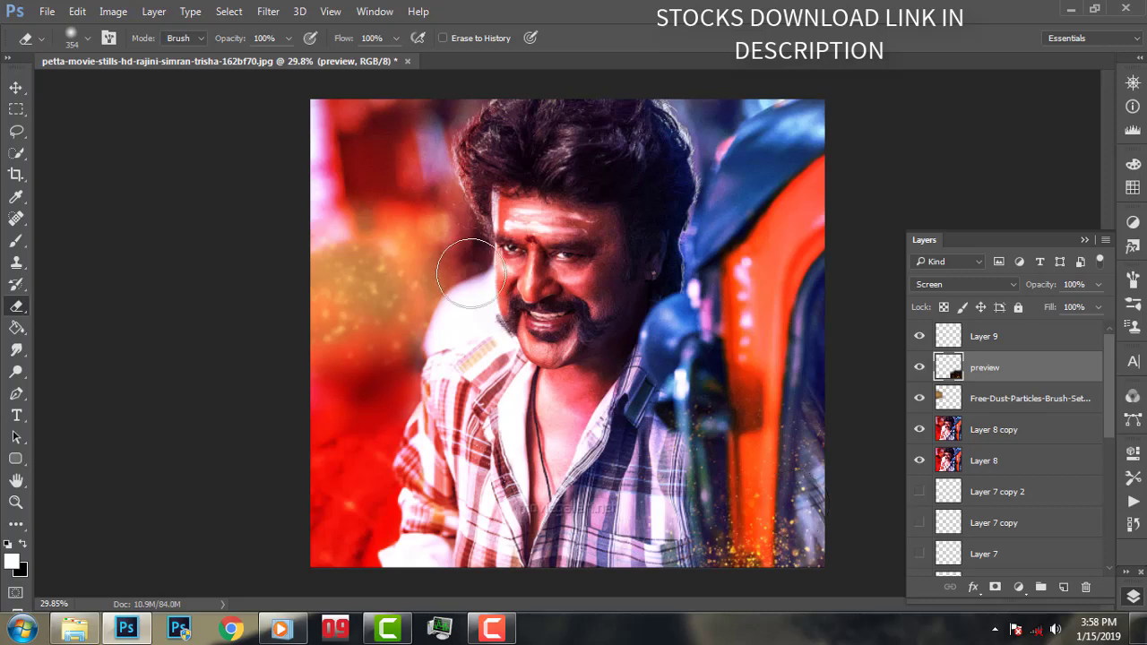
# - Place the golden dust-particles JPEG from the Bokeh folder over the portrait's lower left in Screen mode
pyautogui.click(16, 87)
pyautogui.click(74, 629)
pyautogui.moveTo(480, 340)
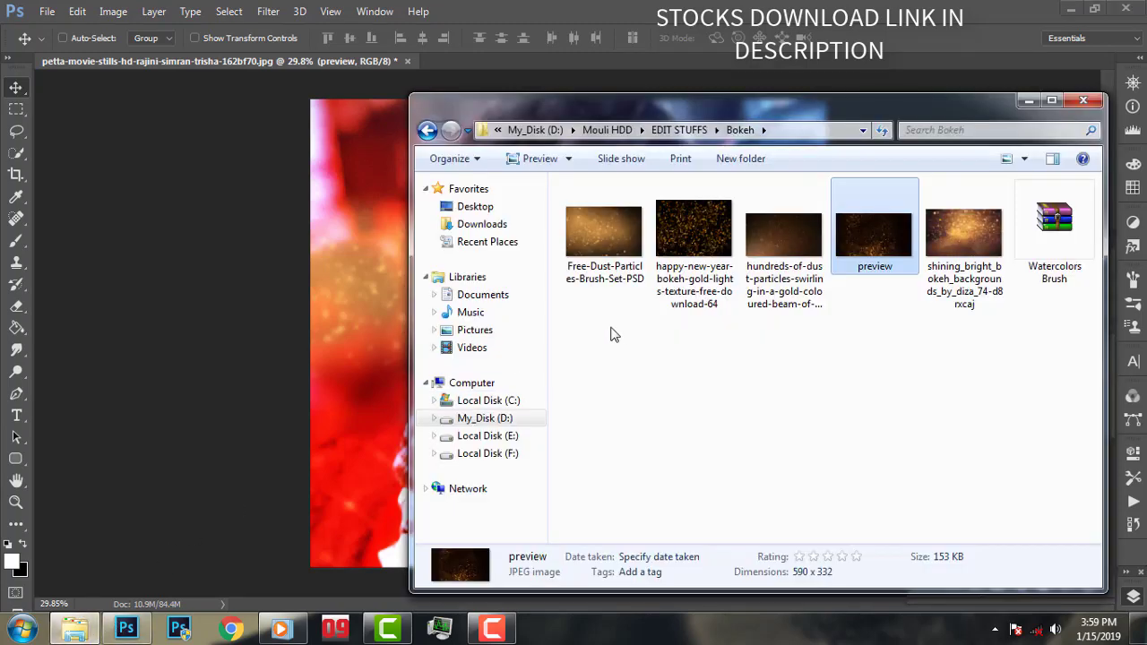
pyautogui.moveTo(749, 111); pyautogui.dragTo(829, 104)
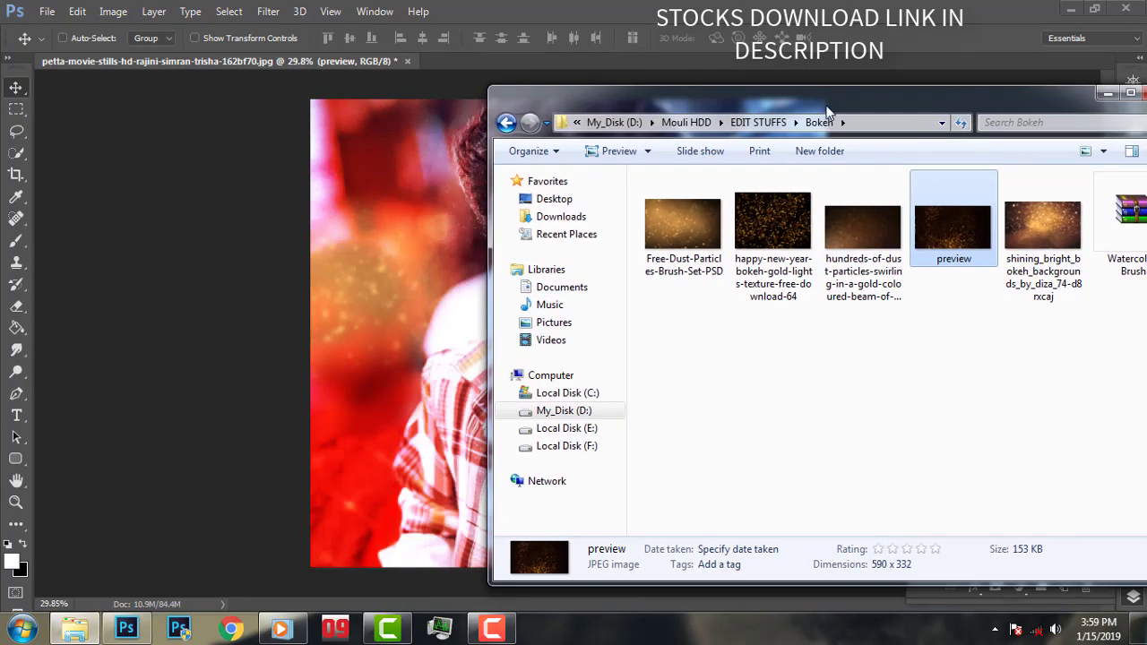
pyautogui.moveTo(865, 233)
pyautogui.mouseDown()
pyautogui.moveTo(389, 436)
pyautogui.moveTo(382, 403)
pyautogui.mouseUp()
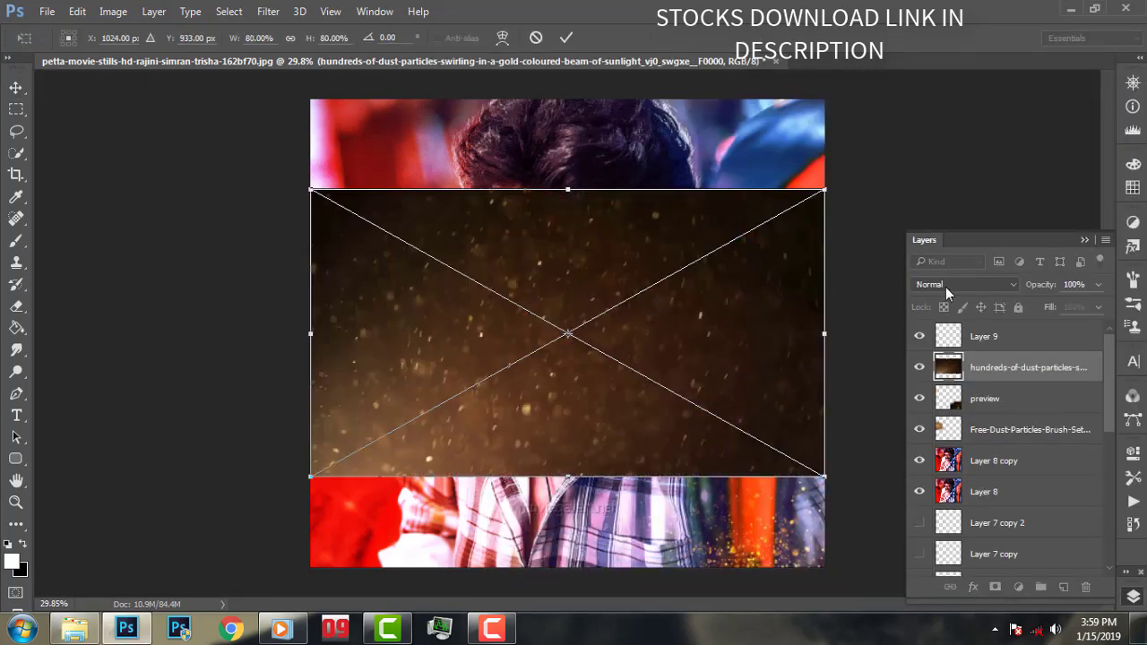
pyautogui.click(963, 284)
pyautogui.click(937, 408)
pyautogui.moveTo(575, 406); pyautogui.dragTo(429, 530)
pyautogui.press('Return')
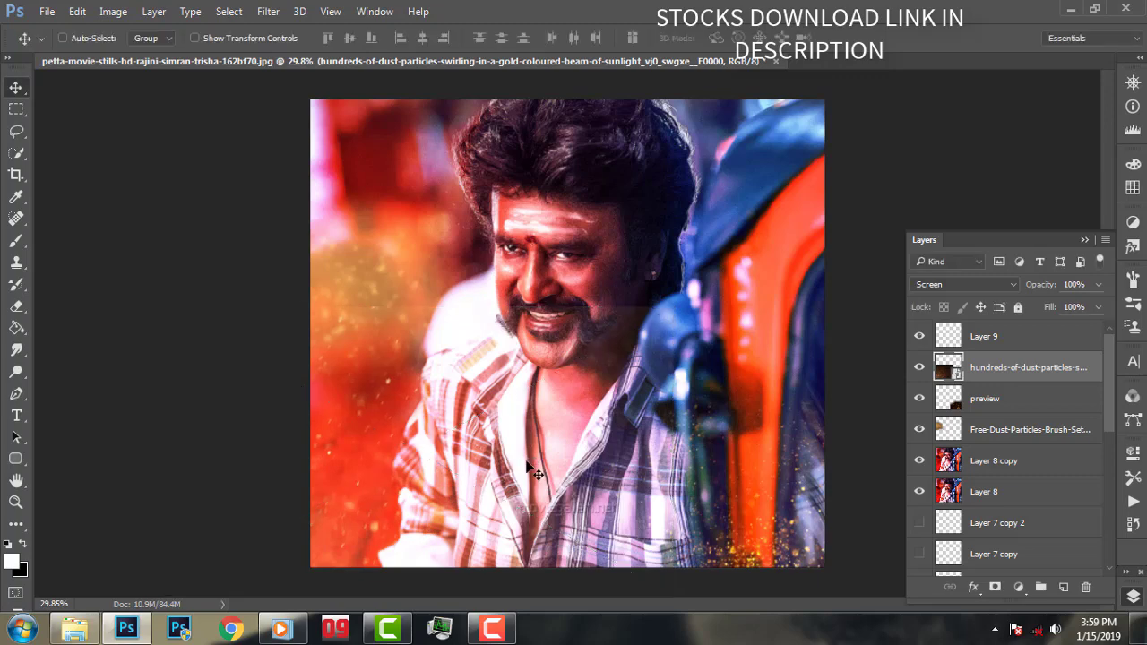
# - Rasterize the dust layer and erase its particles from the face, cheek and shirt front
pyautogui.click(16, 306)
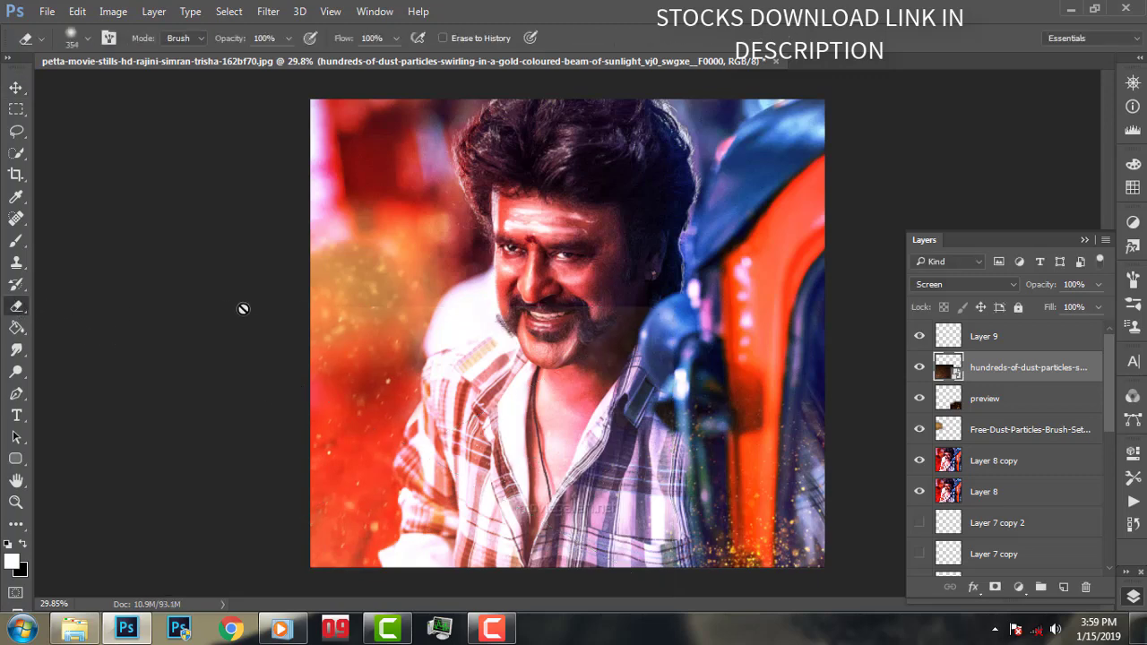
pyautogui.click(510, 330)
pyautogui.click(536, 258)
pyautogui.moveTo(588, 410); pyautogui.dragTo(602, 346)
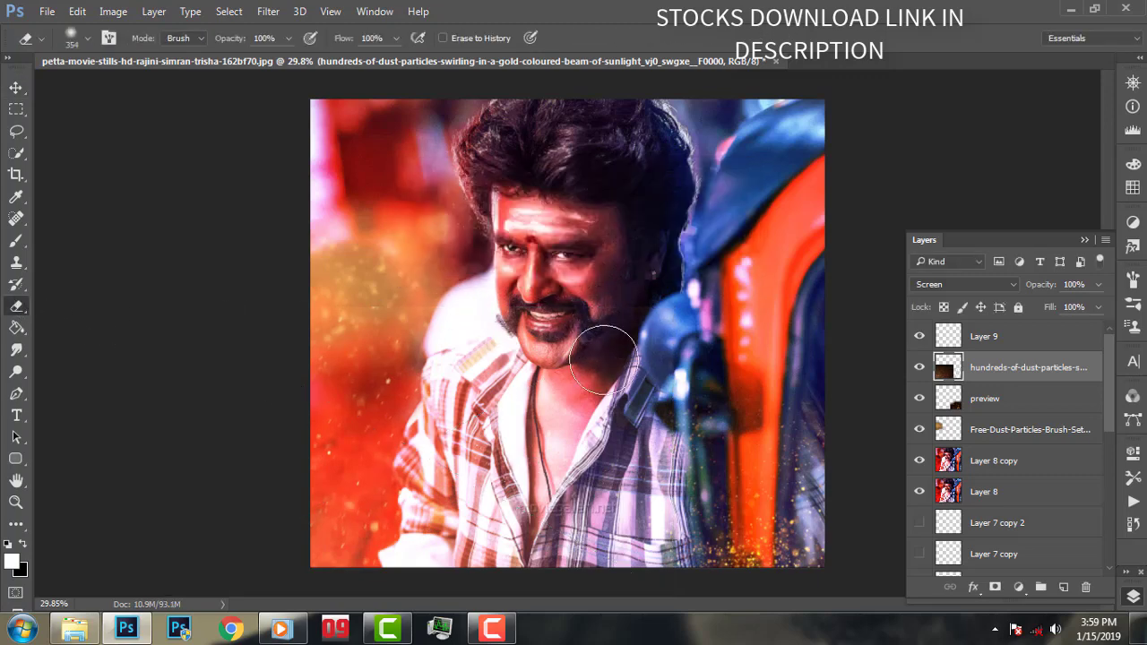
pyautogui.moveTo(513, 377); pyautogui.dragTo(483, 485)
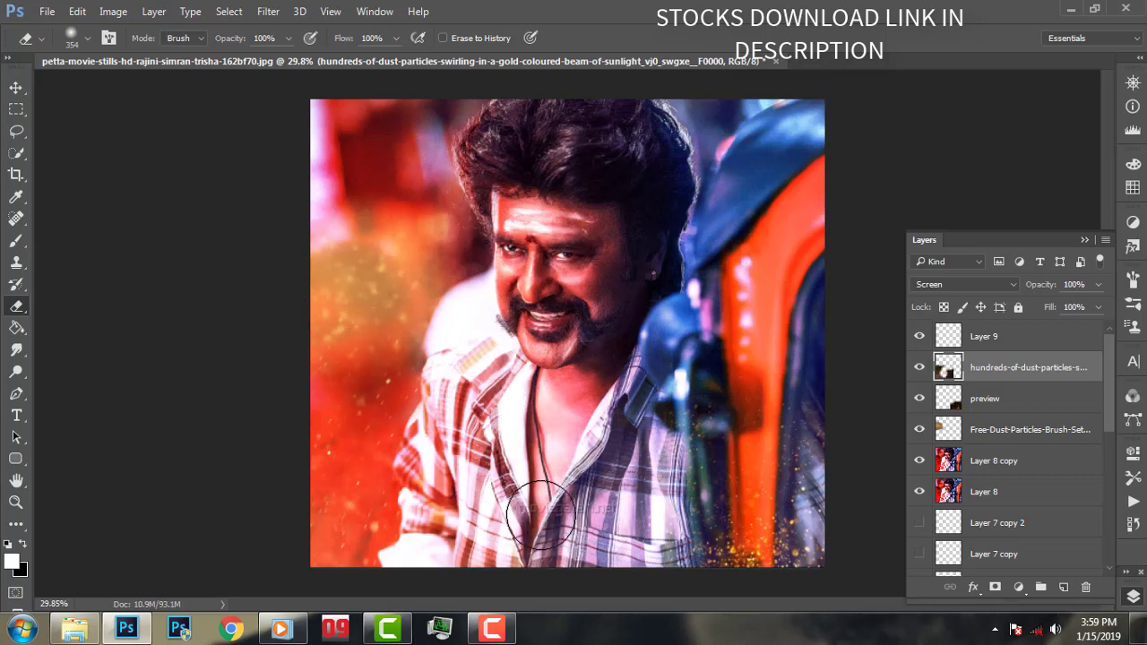
pyautogui.moveTo(568, 296); pyautogui.dragTo(601, 346)
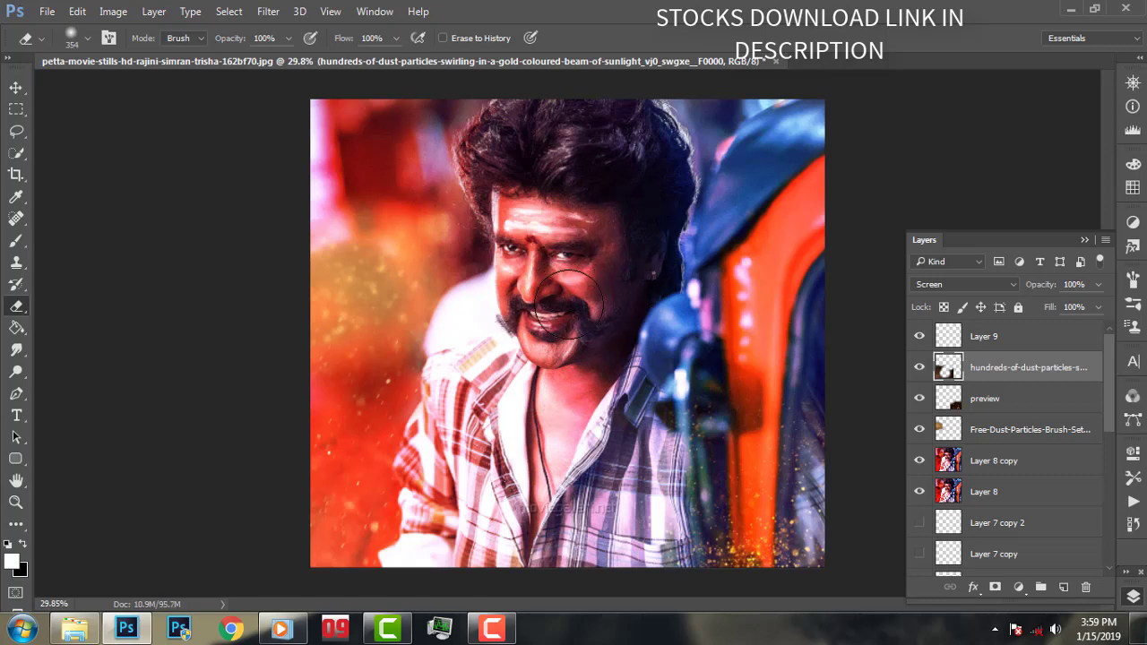
# - Compare the portrait with and without the dust layer, then return to the Move tool
pyautogui.click(919, 366)
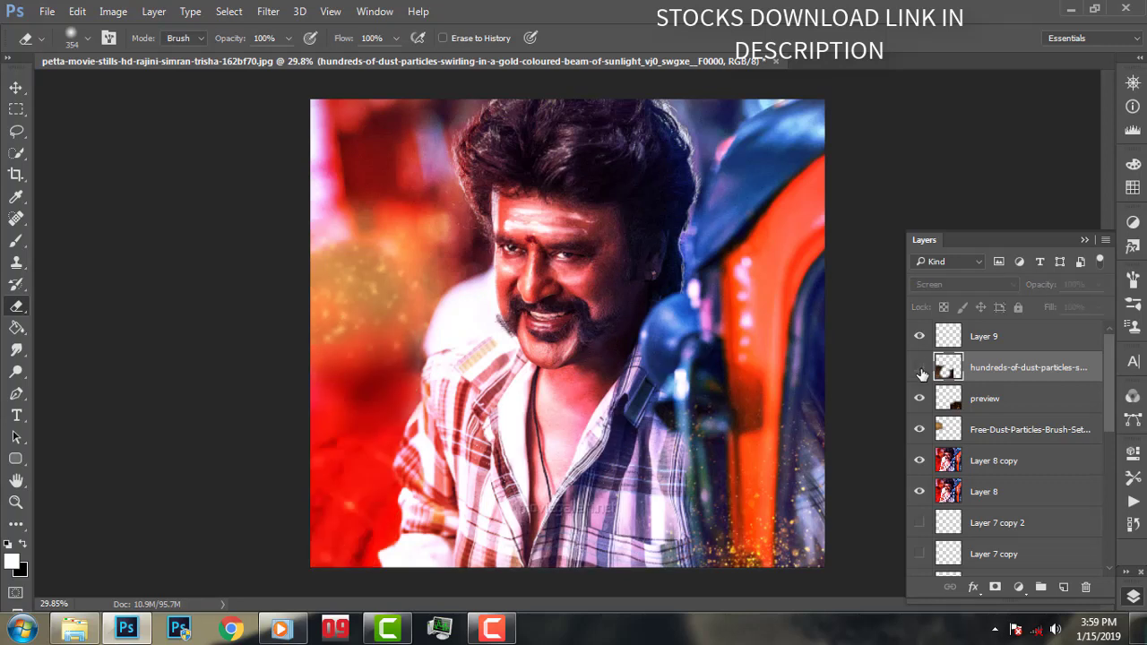
pyautogui.click(16, 87)
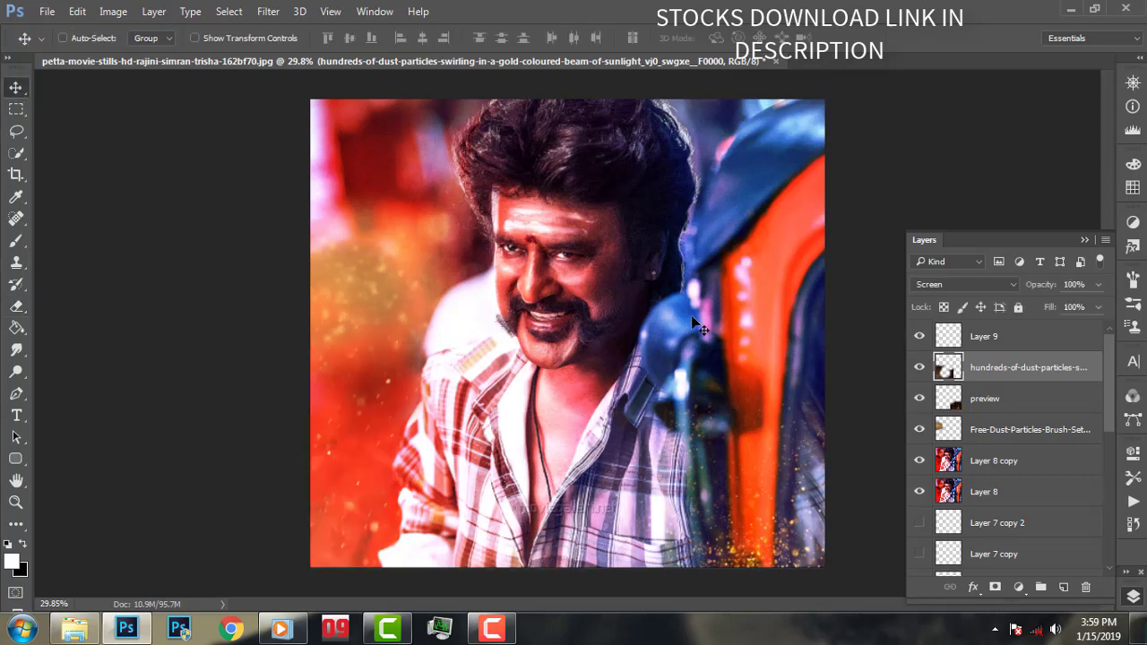
pyautogui.click(1085, 240)
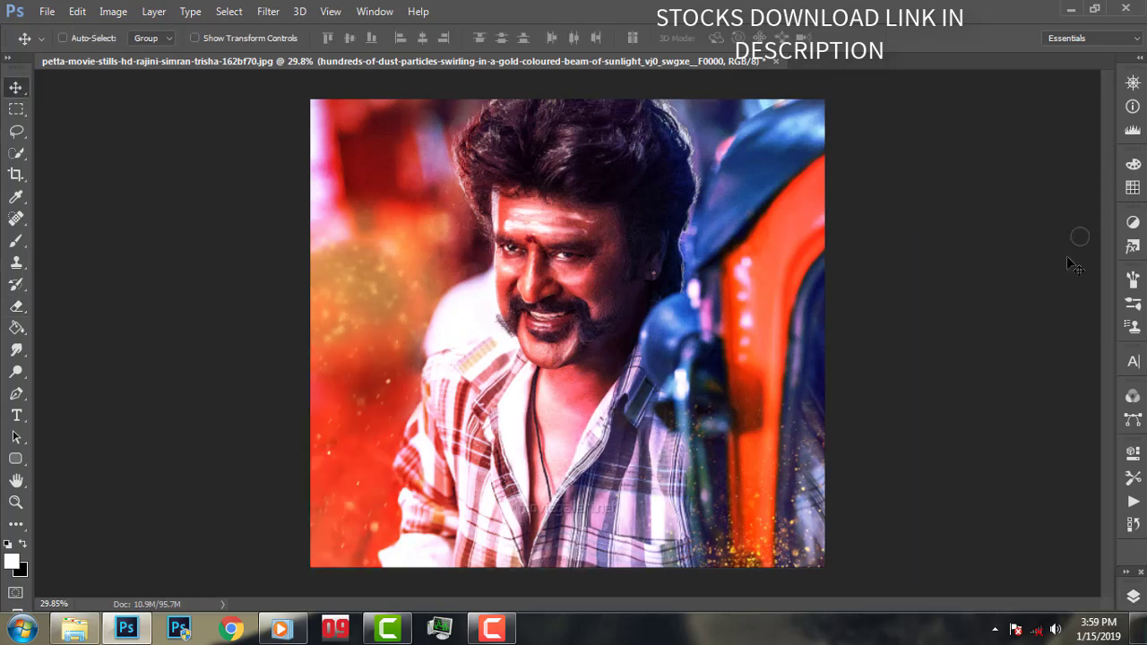
pyautogui.click(491, 629)
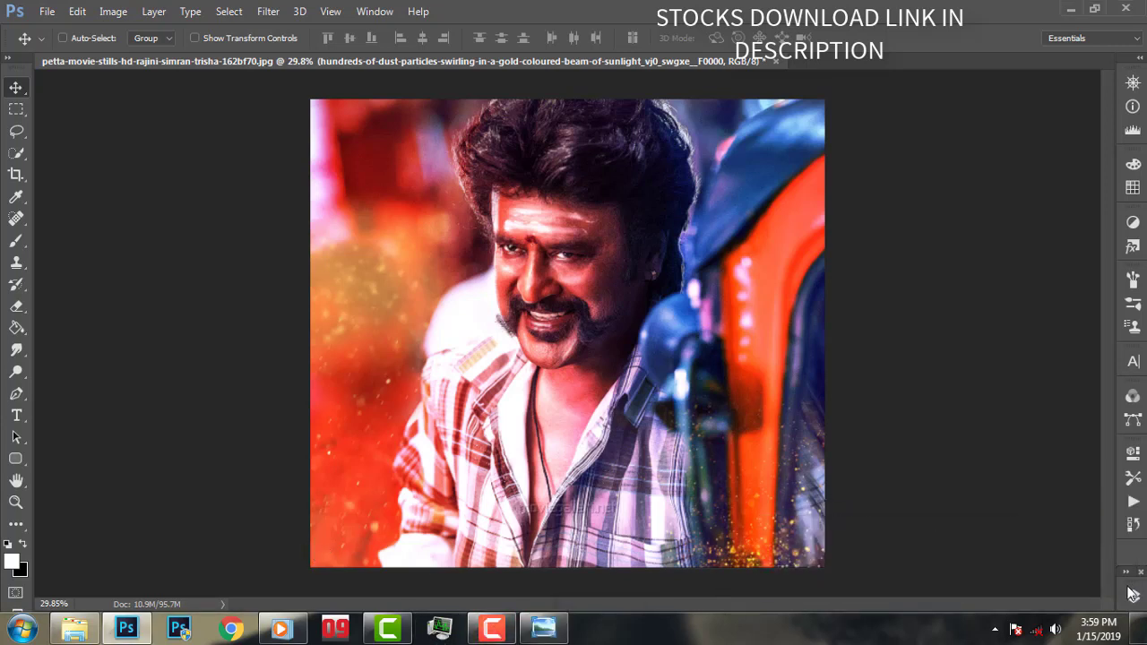
# - Add Layer 10 above Layer 9 and stamp the merged image into it with Apply Image
pyautogui.click(1132, 598)
pyautogui.click(1019, 350)
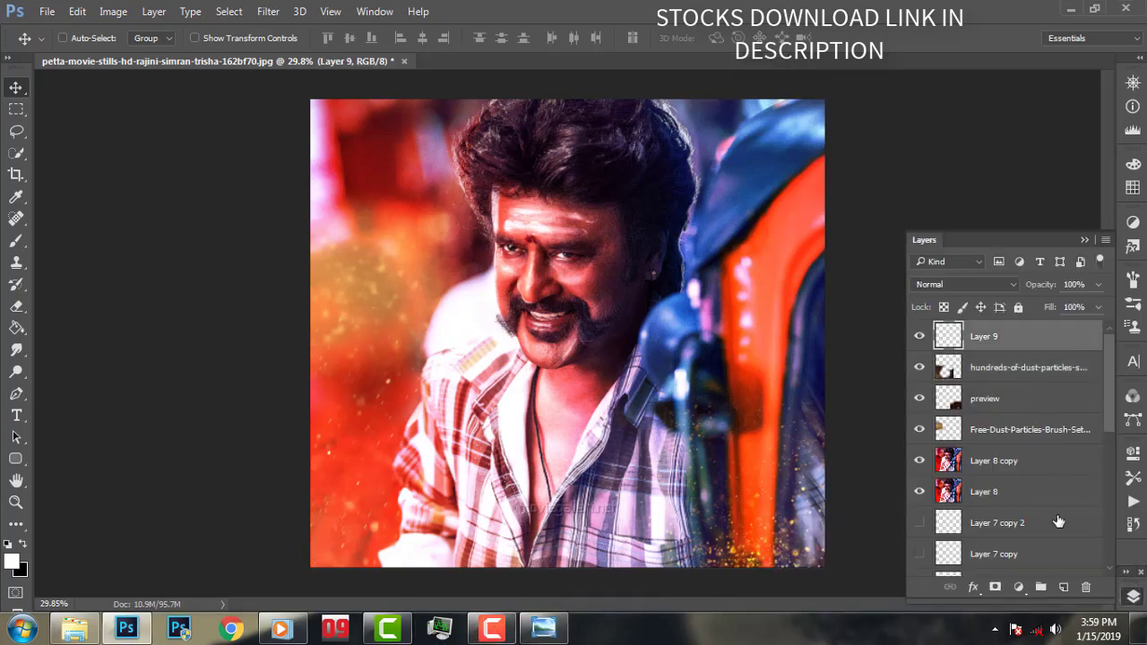
pyautogui.click(1064, 587)
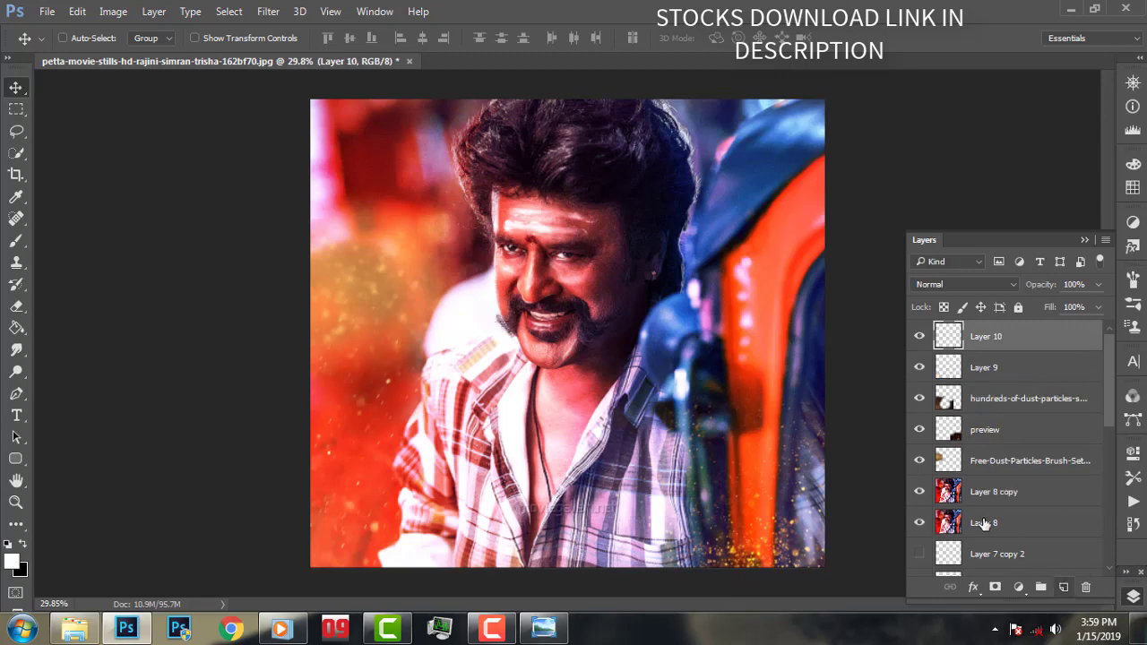
pyautogui.click(112, 12)
pyautogui.click(148, 252)
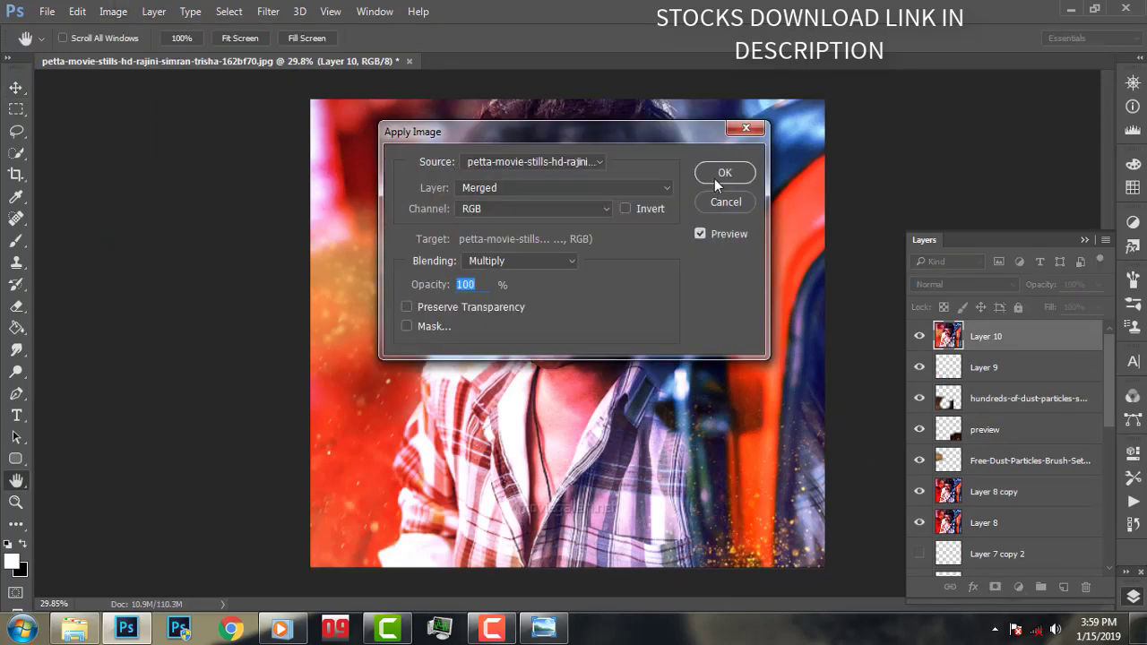
pyautogui.click(718, 173)
# - Hide the layers beneath Layer 10 and duplicate it as Layer 10 copy
pyautogui.moveTo(918, 367); pyautogui.dragTo(926, 524)
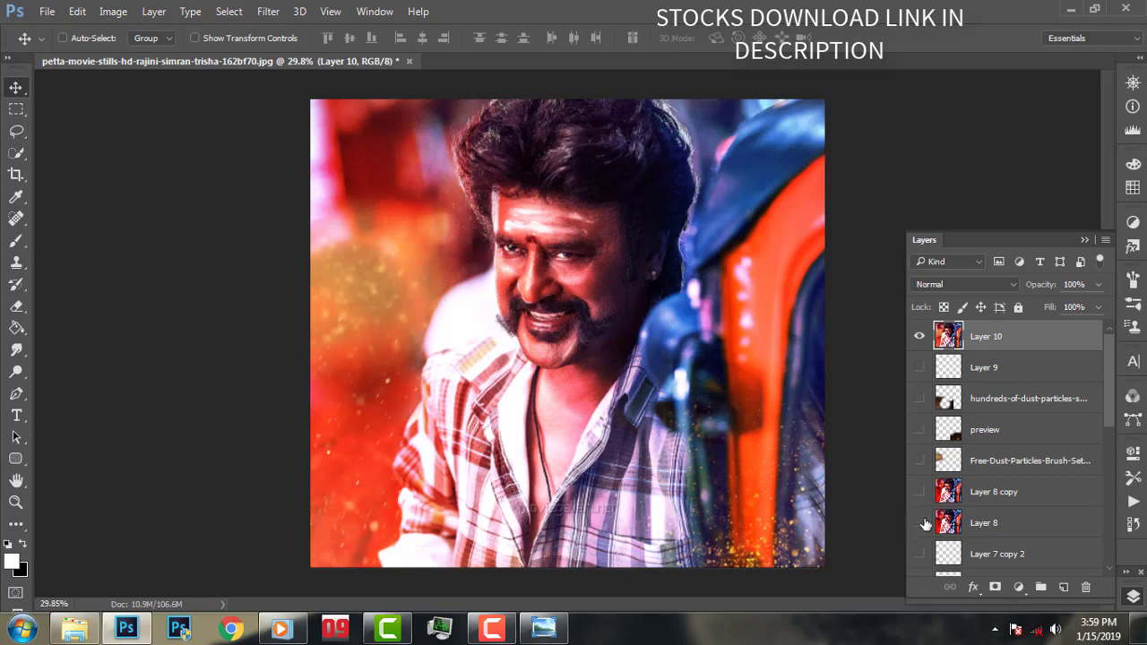
pyautogui.moveTo(1058, 350); pyautogui.dragTo(1064, 587)
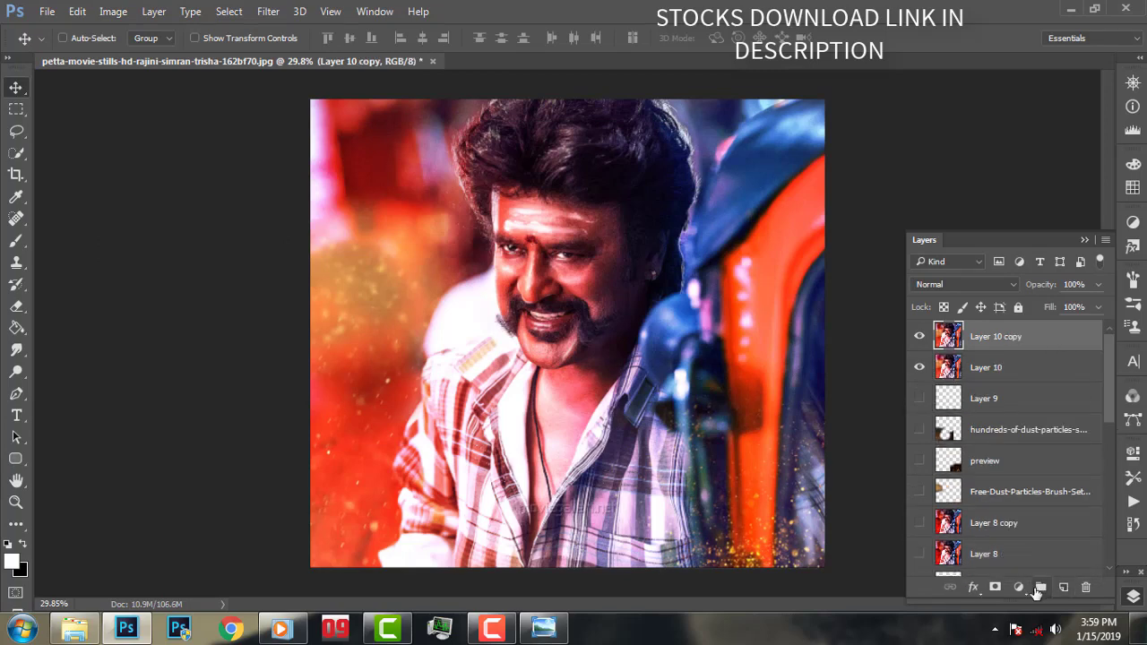
pyautogui.click(1018, 587)
# - Add a Color Balance layer, nudge midtones toward red, and set shadows to Red +6, Magenta -6
pyautogui.click(1040, 404)
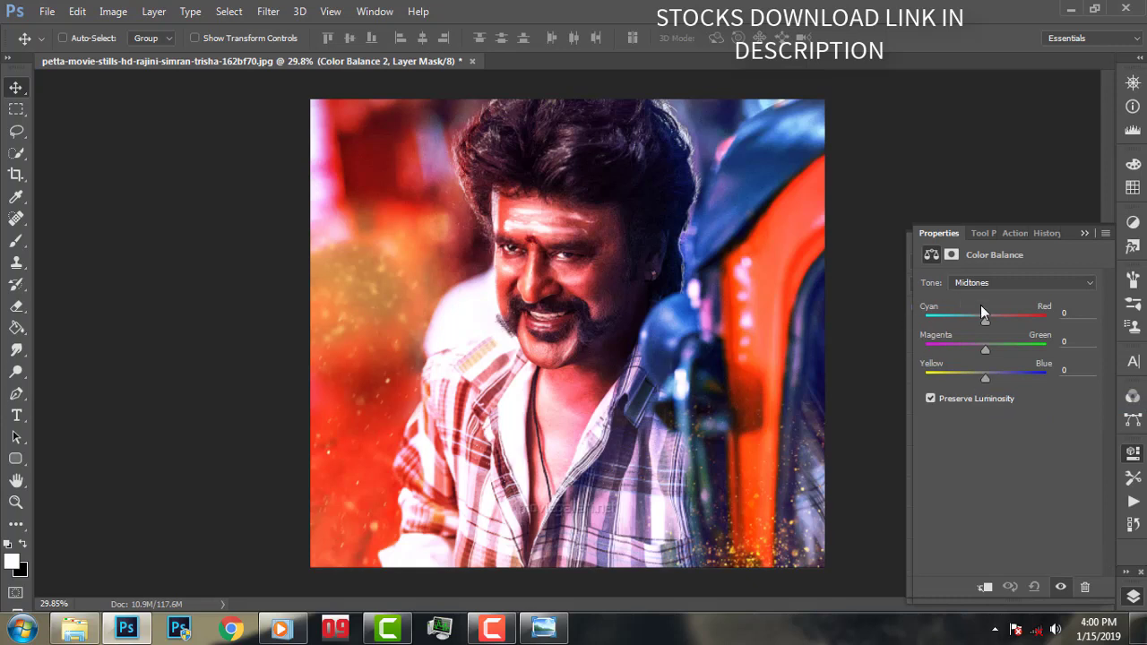
pyautogui.moveTo(986, 324)
pyautogui.mouseDown()
pyautogui.moveTo(970, 348)
pyautogui.moveTo(1003, 377)
pyautogui.moveTo(980, 375)
pyautogui.mouseUp()
pyautogui.click(1010, 281)
pyautogui.click(977, 297)
pyautogui.moveTo(1008, 321); pyautogui.dragTo(990, 330)
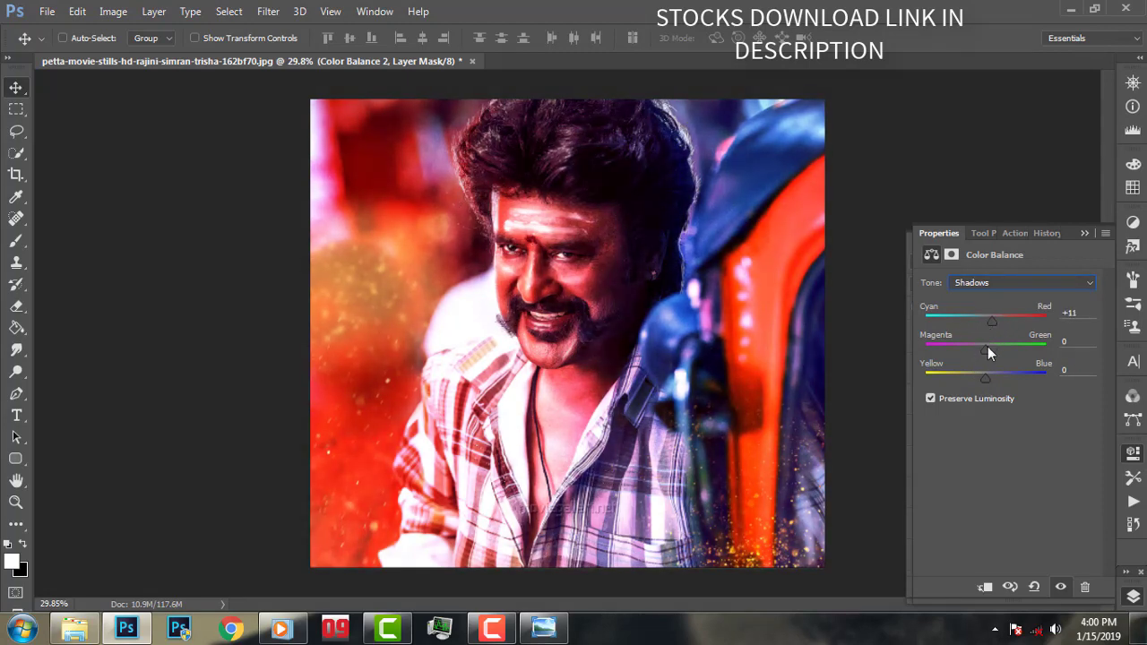
pyautogui.moveTo(987, 350)
pyautogui.mouseDown()
pyautogui.moveTo(997, 372)
pyautogui.moveTo(983, 376)
pyautogui.mouseUp()
# - Push Color Balance 2's highlights toward red and blue, then hide it to compare
pyautogui.click(1059, 285)
pyautogui.click(982, 317)
pyautogui.moveTo(986, 321)
pyautogui.mouseDown()
pyautogui.moveTo(1005, 323)
pyautogui.moveTo(993, 310)
pyautogui.moveTo(969, 351)
pyautogui.moveTo(982, 355)
pyautogui.mouseUp()
pyautogui.moveTo(975, 377); pyautogui.dragTo(993, 373)
pyautogui.click(1084, 233)
pyautogui.click(920, 337)
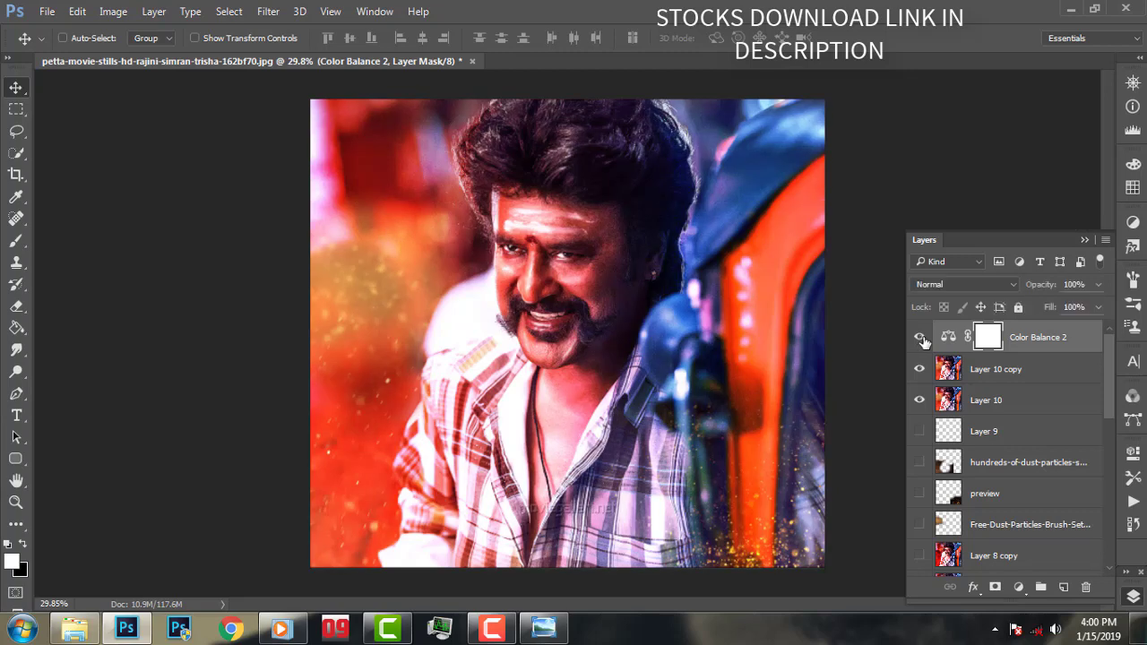
# - Show Color Balance 2 again and stamp the merged image into a new Layer 11
pyautogui.click(920, 337)
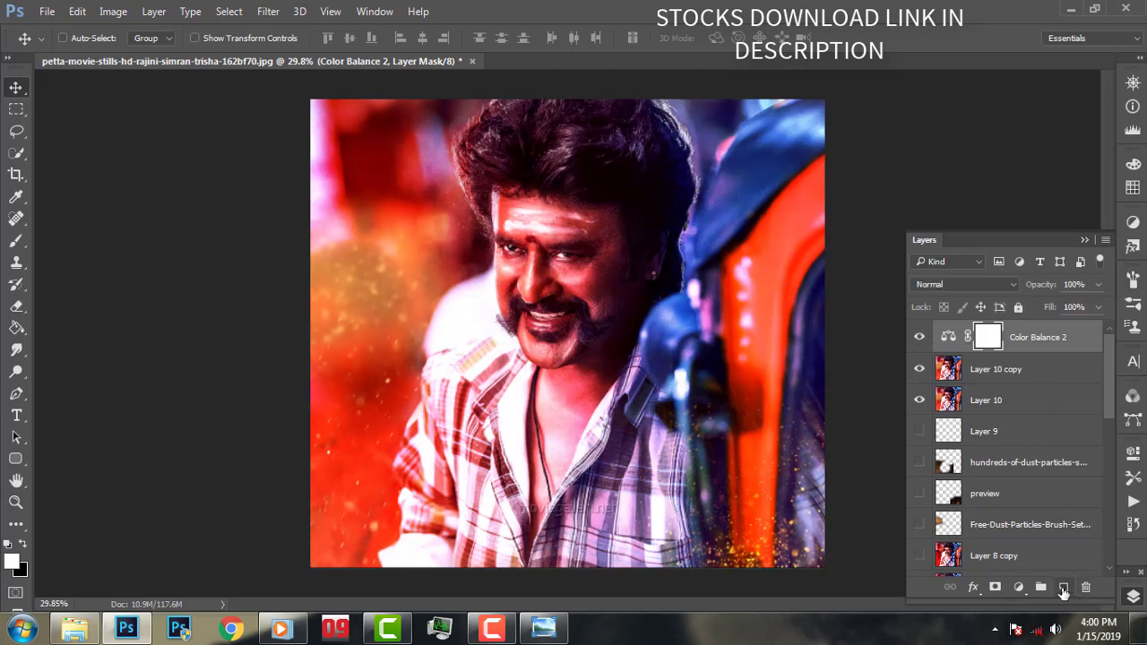
pyautogui.click(1064, 587)
pyautogui.click(113, 11)
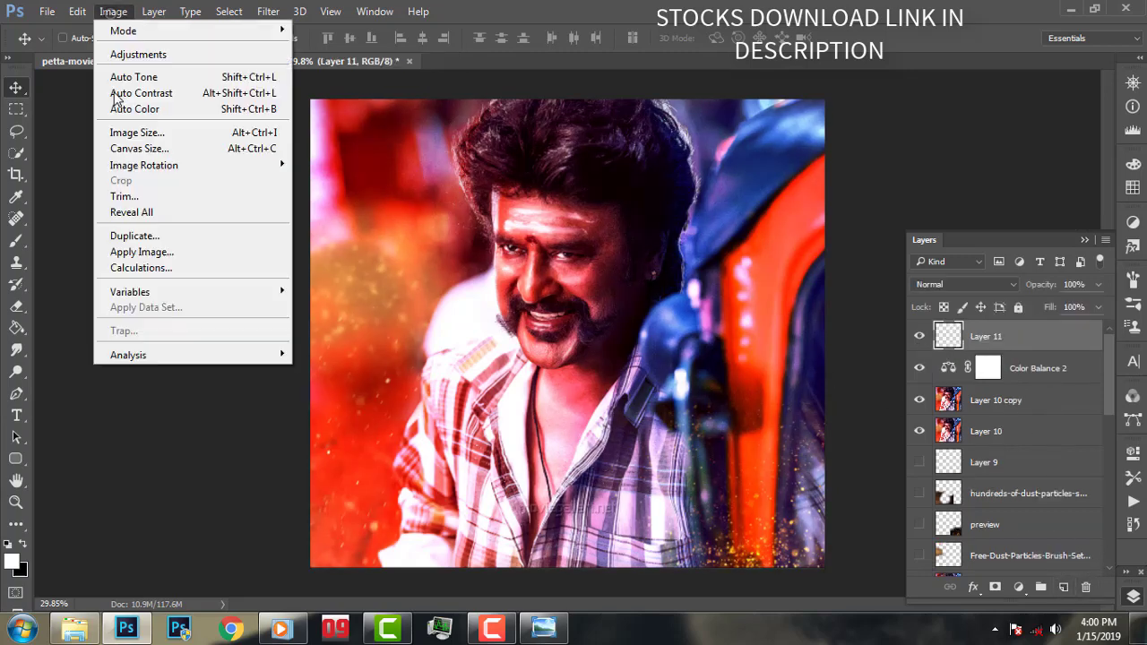
pyautogui.click(141, 252)
pyautogui.click(722, 175)
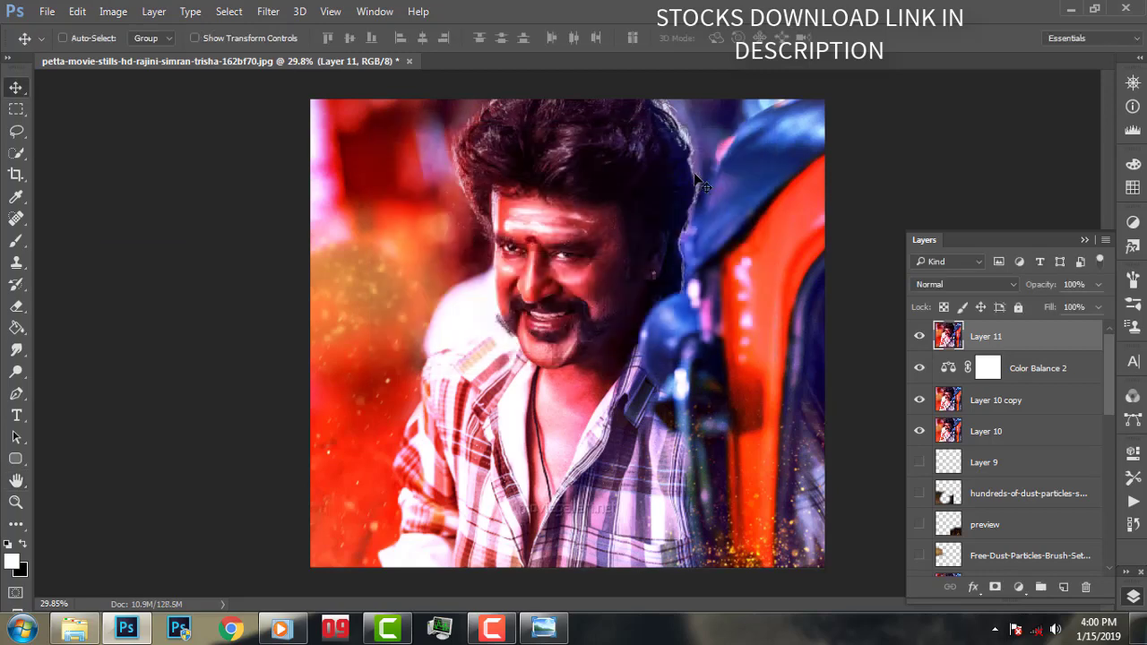
# - Grade Layer 11 in Camera Raw: Contrast +10, Highlights −19, Shadows +37, Whites +10, Clarity +12
pyautogui.click(268, 10)
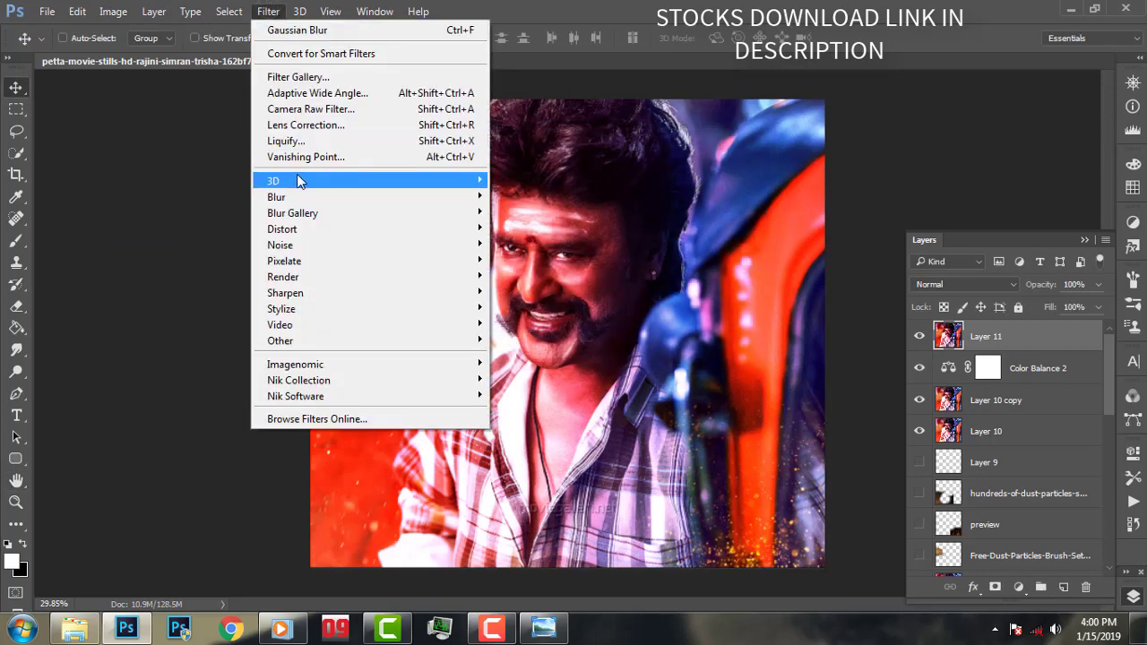
pyautogui.click(306, 108)
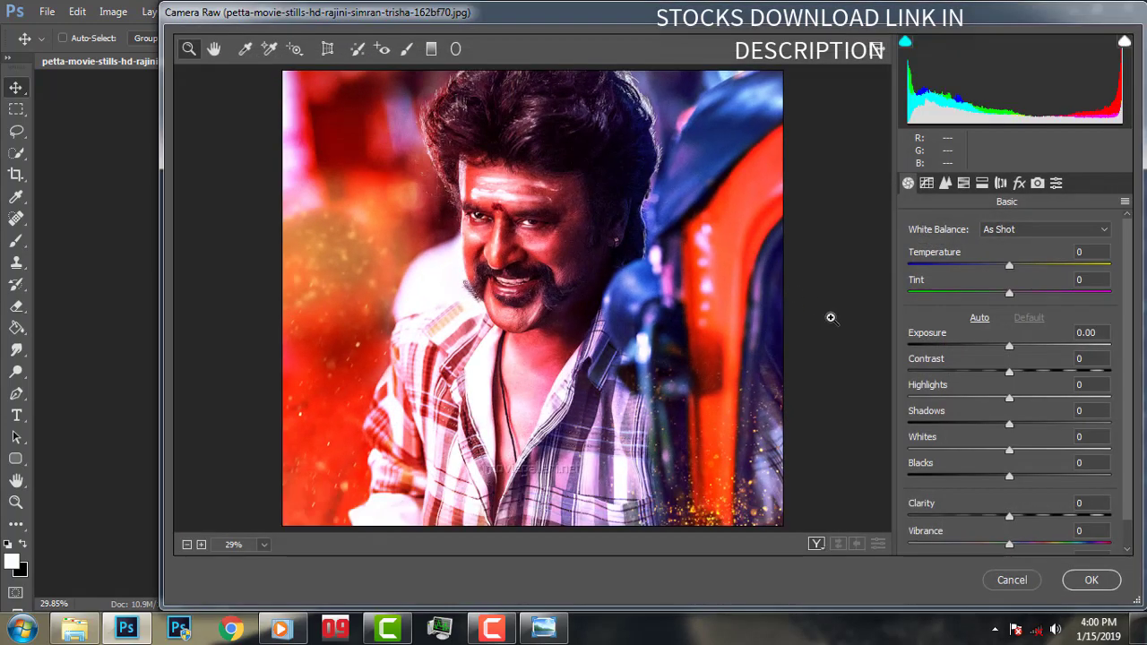
pyautogui.moveTo(1029, 520); pyautogui.dragTo(1021, 518)
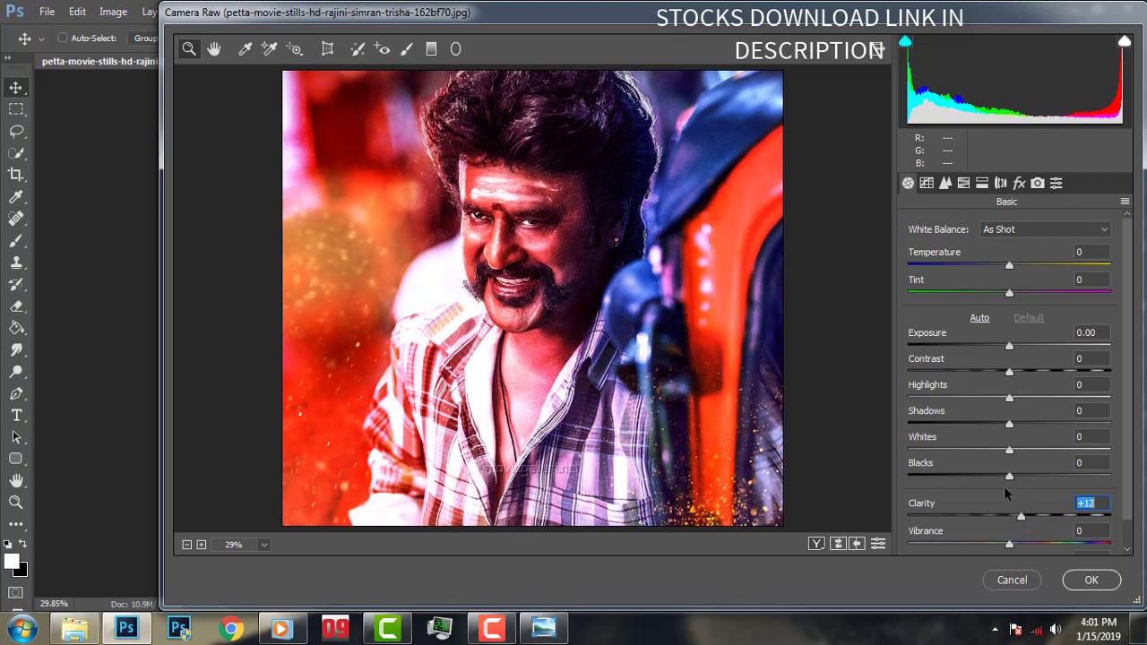
pyautogui.click(1019, 450)
pyautogui.moveTo(1009, 399); pyautogui.dragTo(990, 398)
pyautogui.moveTo(1064, 424); pyautogui.dragTo(1045, 437)
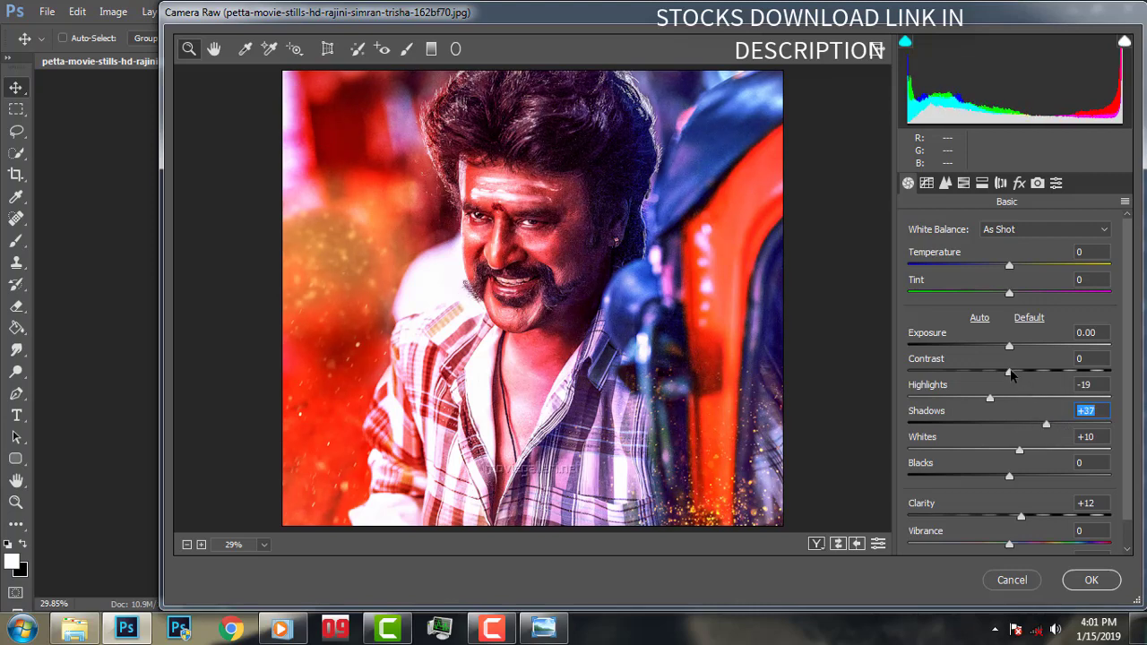
pyautogui.moveTo(1010, 373); pyautogui.dragTo(1021, 373)
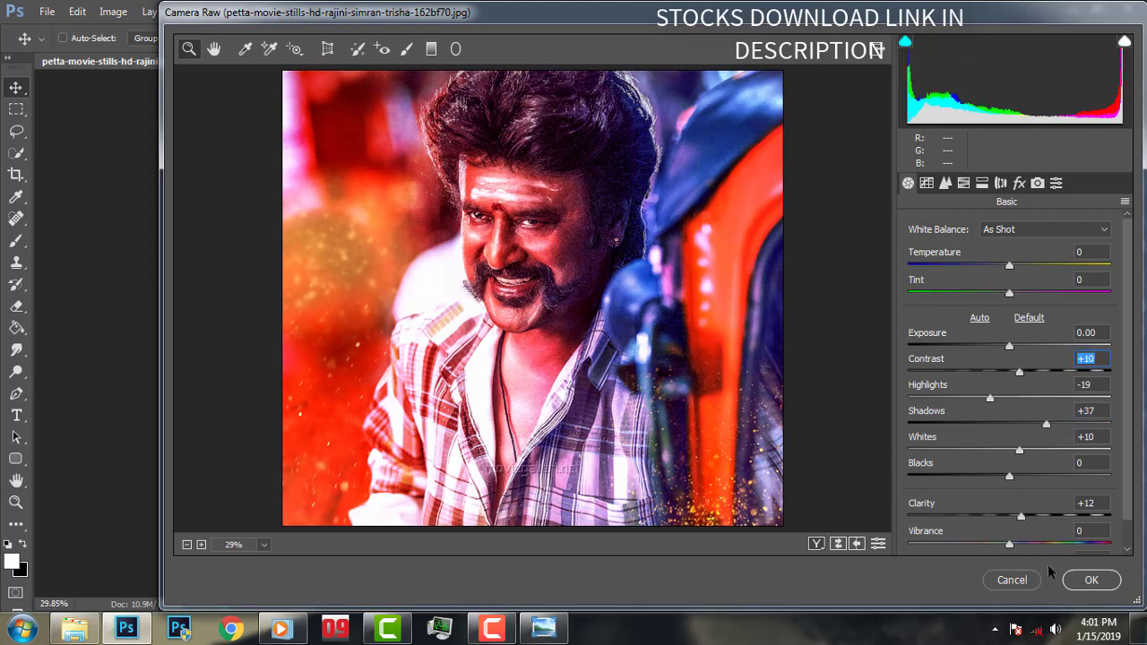
pyautogui.click(1071, 578)
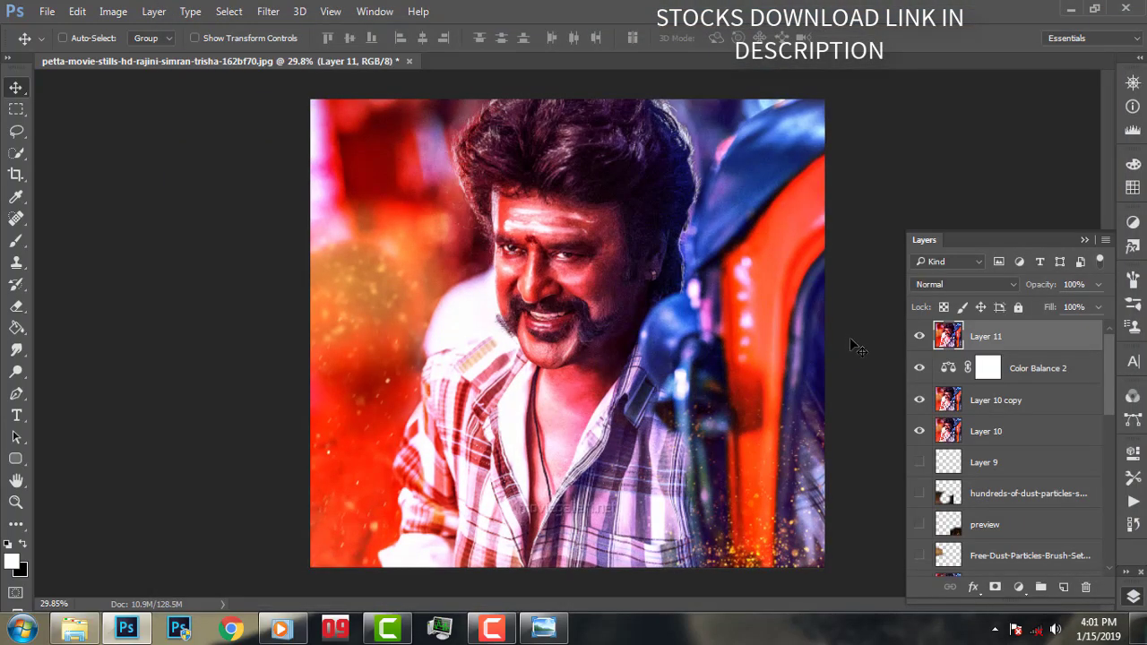
# - Hide Color Balance 2 and the Layer 10 layers, and heal away the shirt's watermark text
pyautogui.click(918, 337)
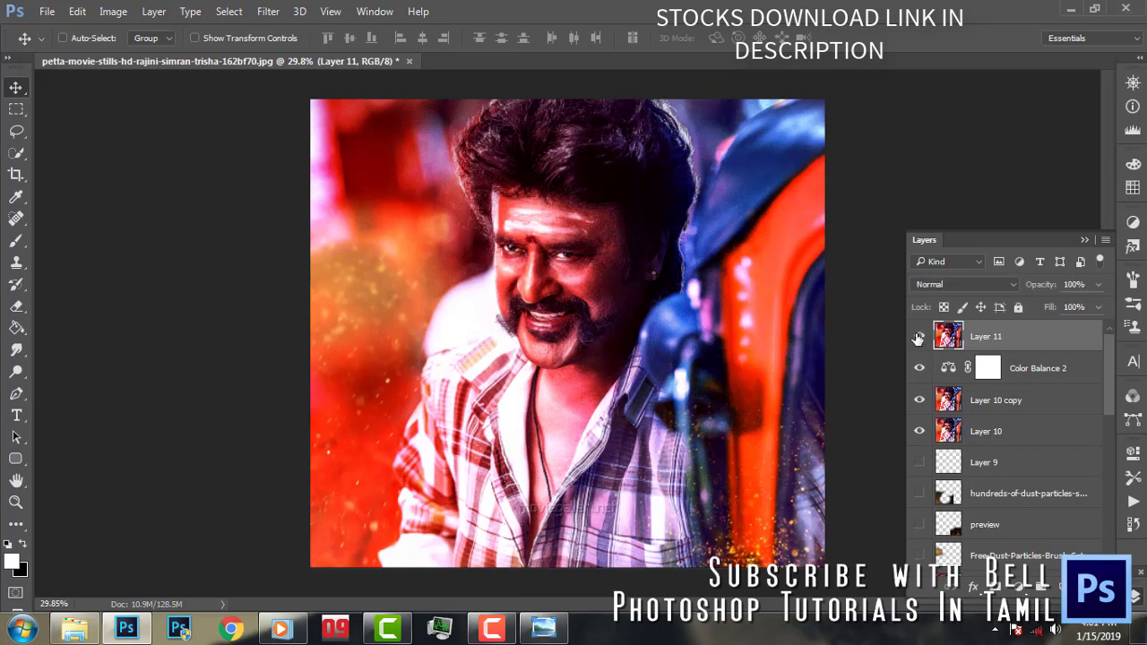
pyautogui.click(917, 337)
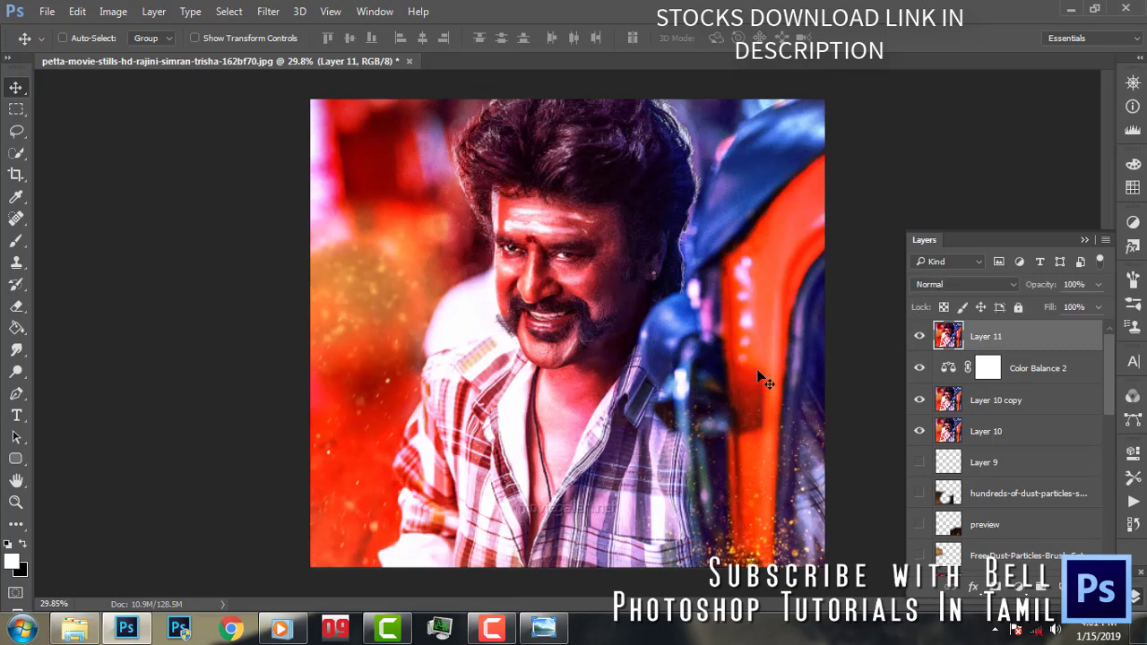
pyautogui.click(16, 219)
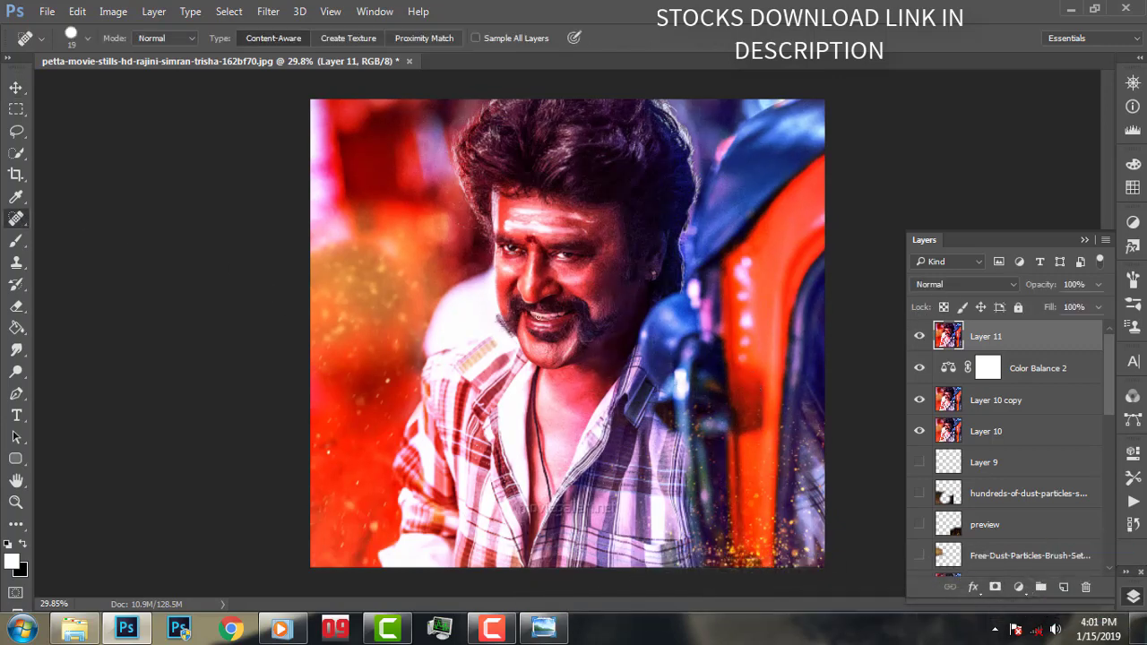
pyautogui.moveTo(920, 369); pyautogui.dragTo(924, 446)
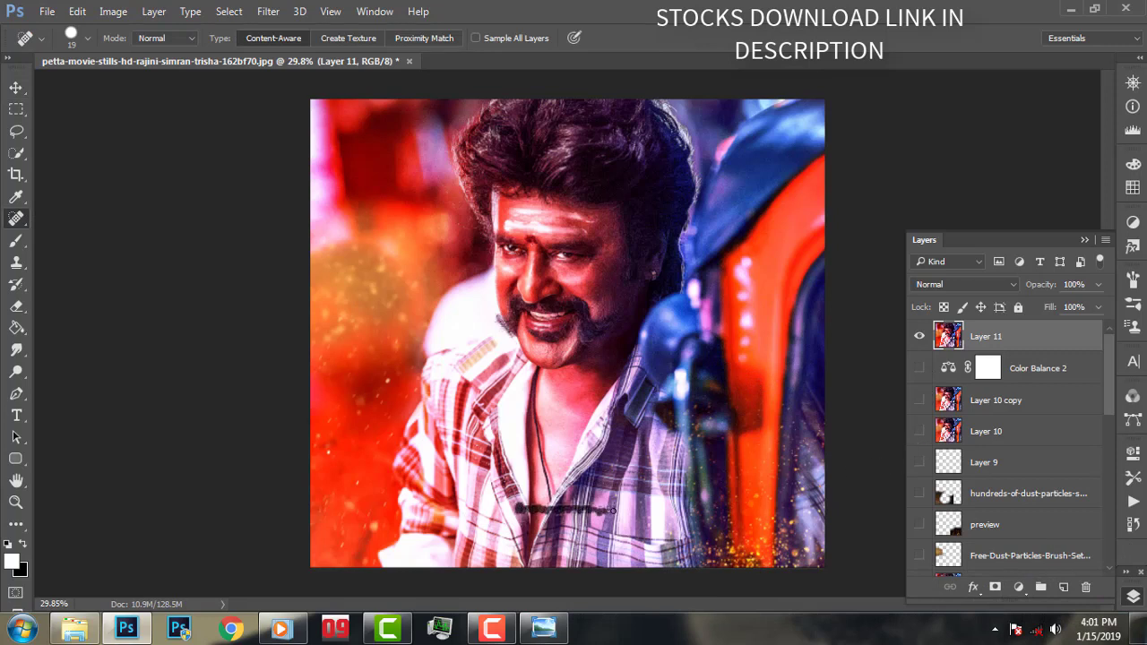
pyautogui.moveTo(593, 518); pyautogui.dragTo(574, 513)
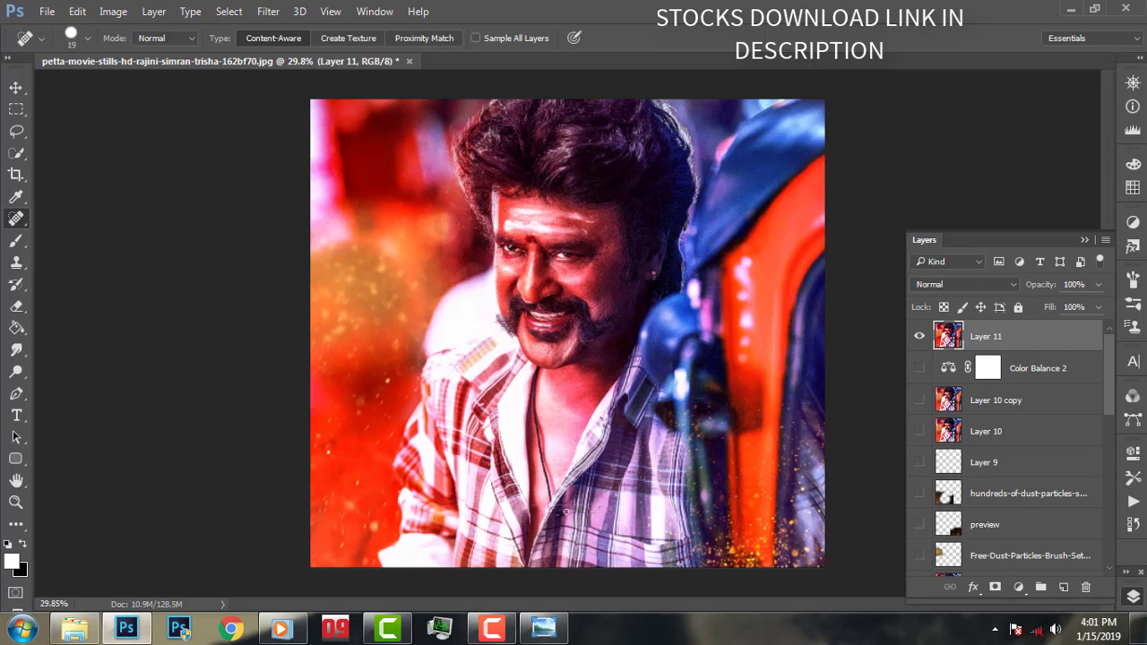
pyautogui.click(75, 629)
# - Place image 1 from Digital Arts Stuffs as a magenta smoke layer stretched across the poster's bottom
pyautogui.click(760, 125)
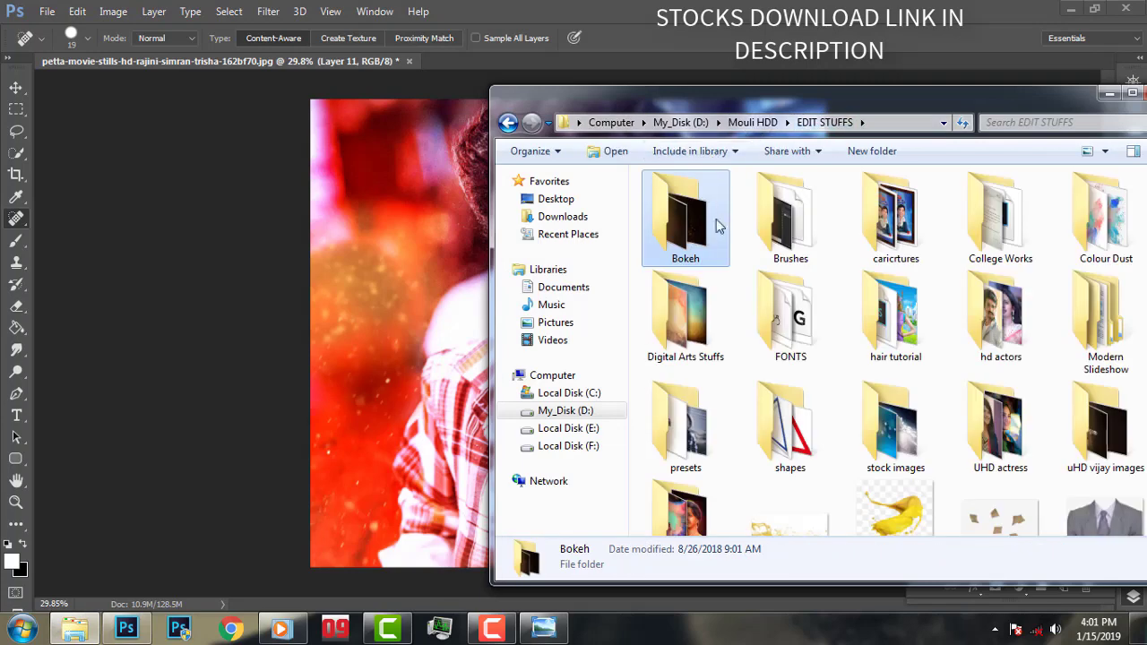
pyautogui.doubleClick(697, 300)
pyautogui.moveTo(795, 234); pyautogui.dragTo(438, 477)
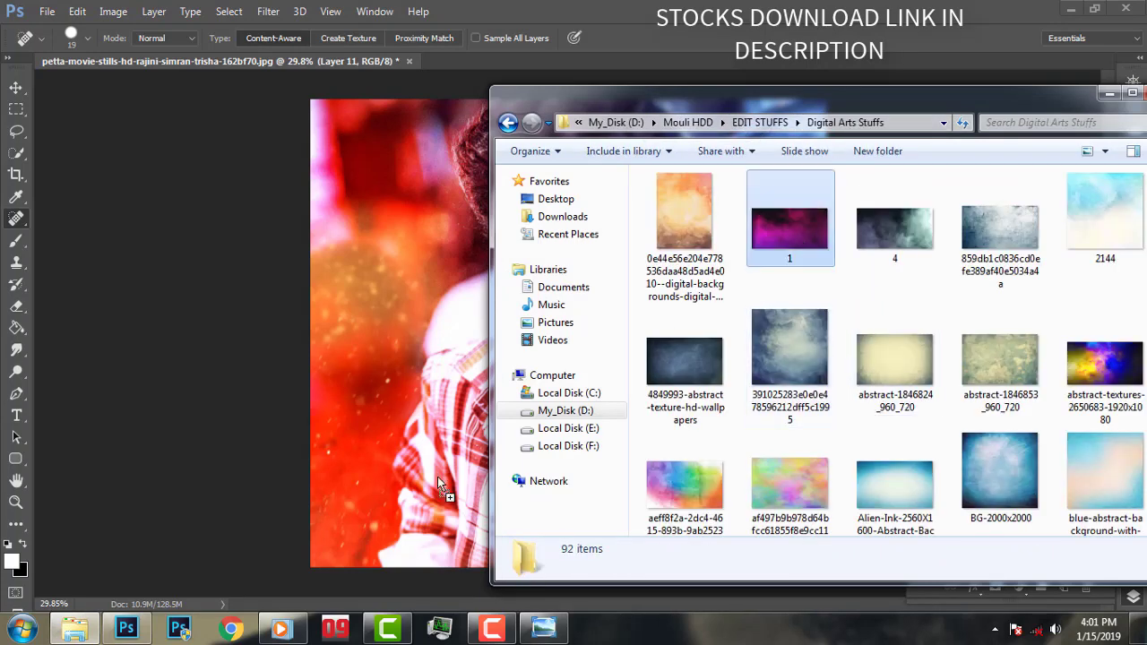
pyautogui.moveTo(517, 443); pyautogui.dragTo(475, 541)
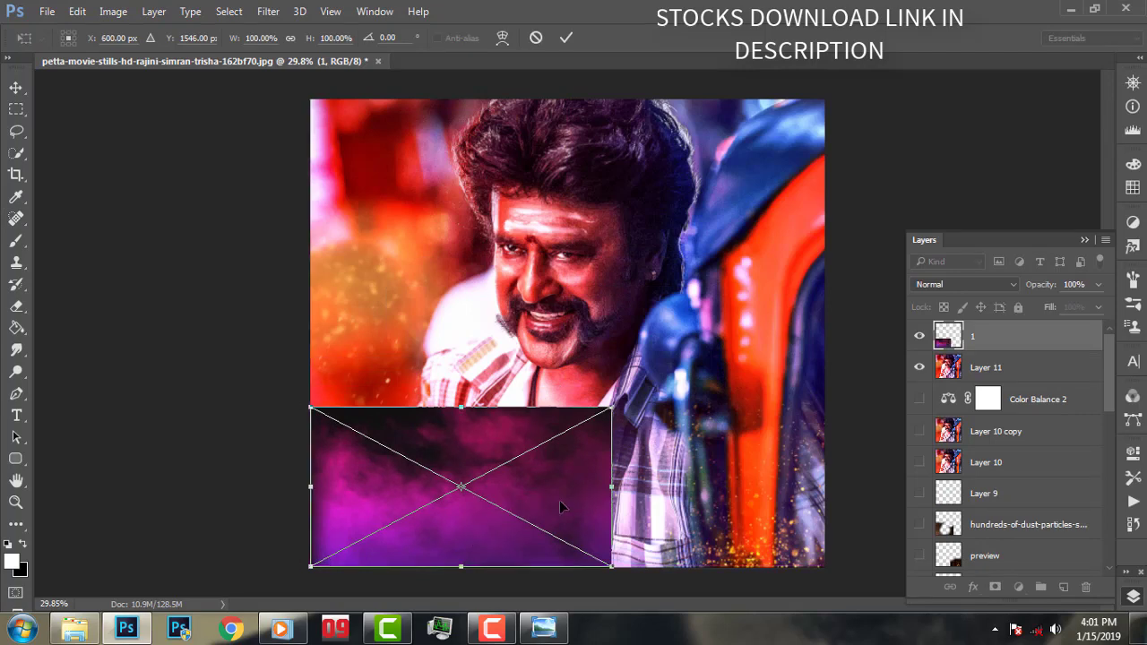
pyautogui.moveTo(611, 566)
pyautogui.mouseDown()
pyautogui.moveTo(654, 585)
pyautogui.moveTo(789, 592)
pyautogui.mouseUp()
pyautogui.moveTo(734, 500); pyautogui.dragTo(776, 513)
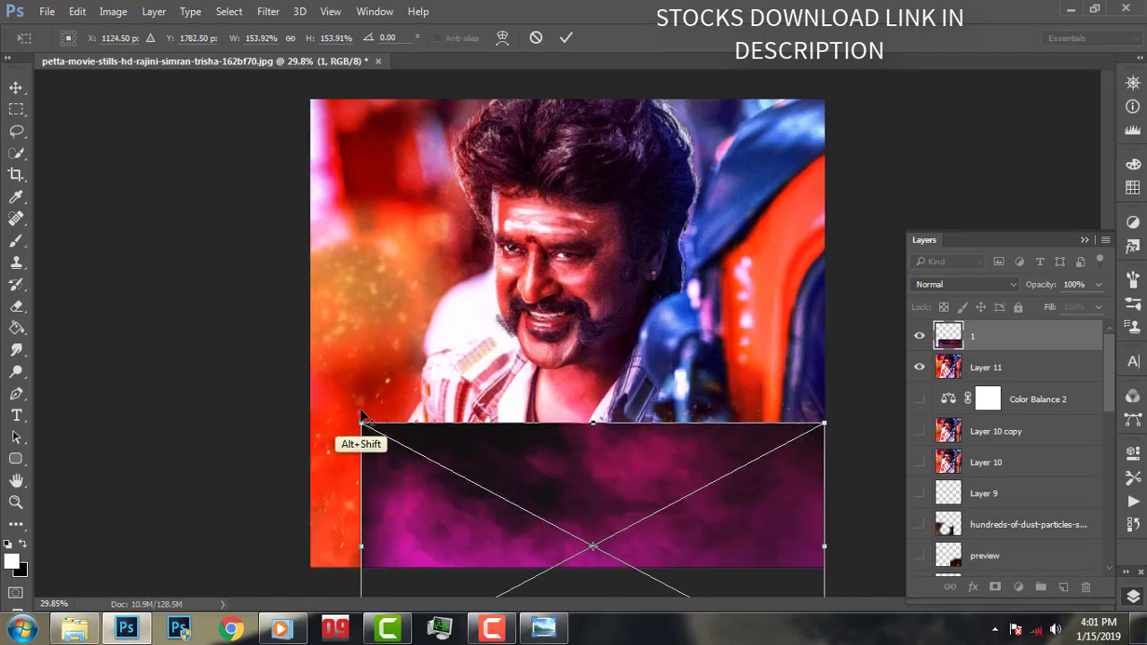
pyautogui.moveTo(363, 419); pyautogui.dragTo(295, 391)
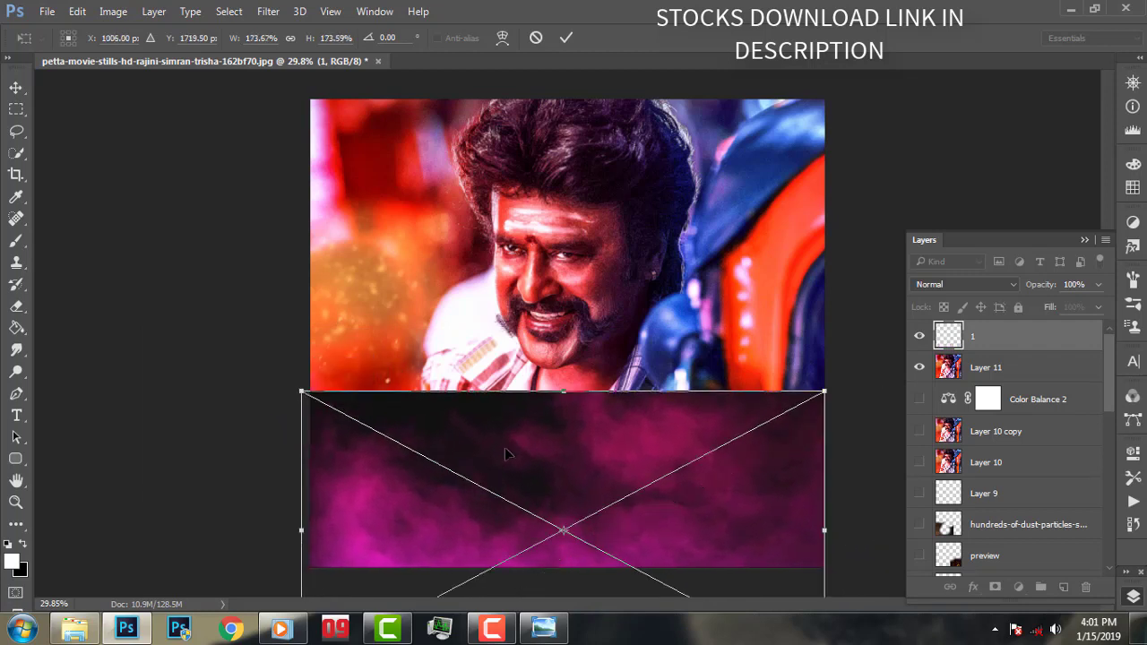
# - Rasterize the smoke layer and erase its top edge so it fades into the chest
pyautogui.press('j')
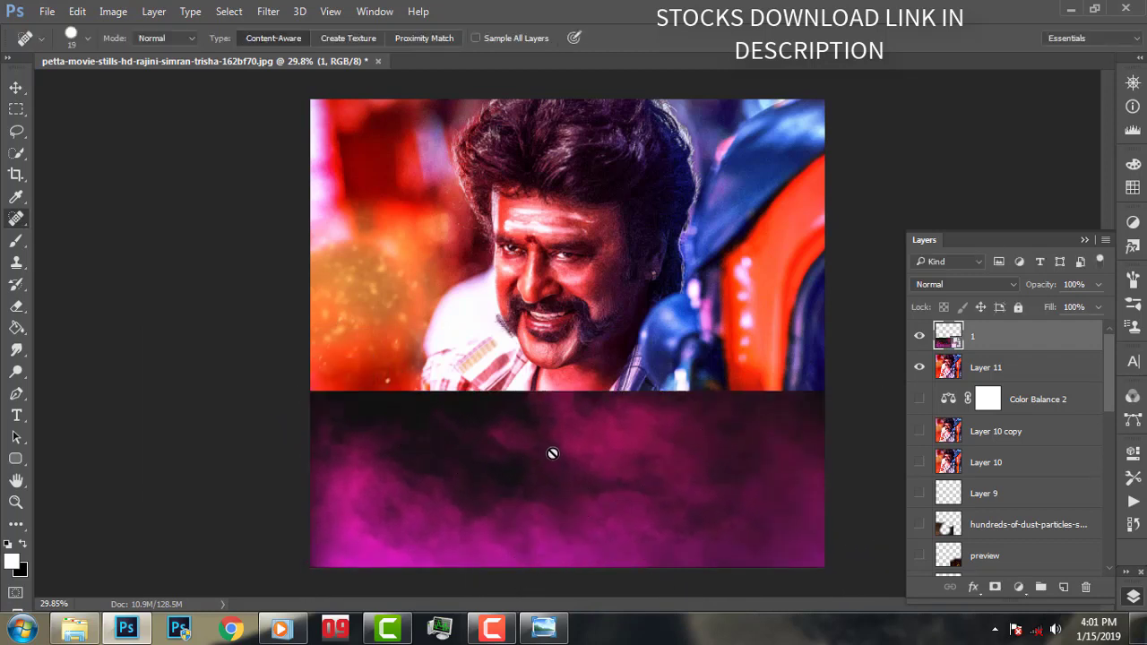
pyautogui.press('e')
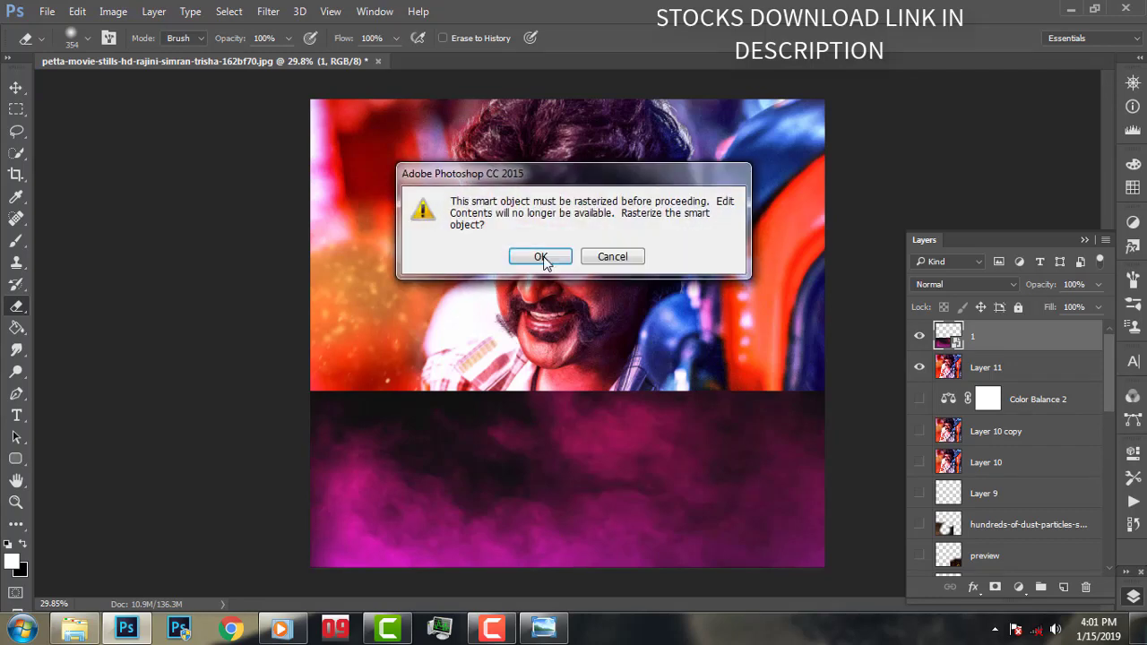
pyautogui.click(529, 257)
pyautogui.moveTo(325, 358)
pyautogui.mouseDown()
pyautogui.moveTo(433, 365)
pyautogui.moveTo(547, 394)
pyautogui.moveTo(762, 404)
pyautogui.moveTo(639, 448)
pyautogui.moveTo(484, 421)
pyautogui.moveTo(346, 367)
pyautogui.moveTo(286, 397)
pyautogui.mouseUp()
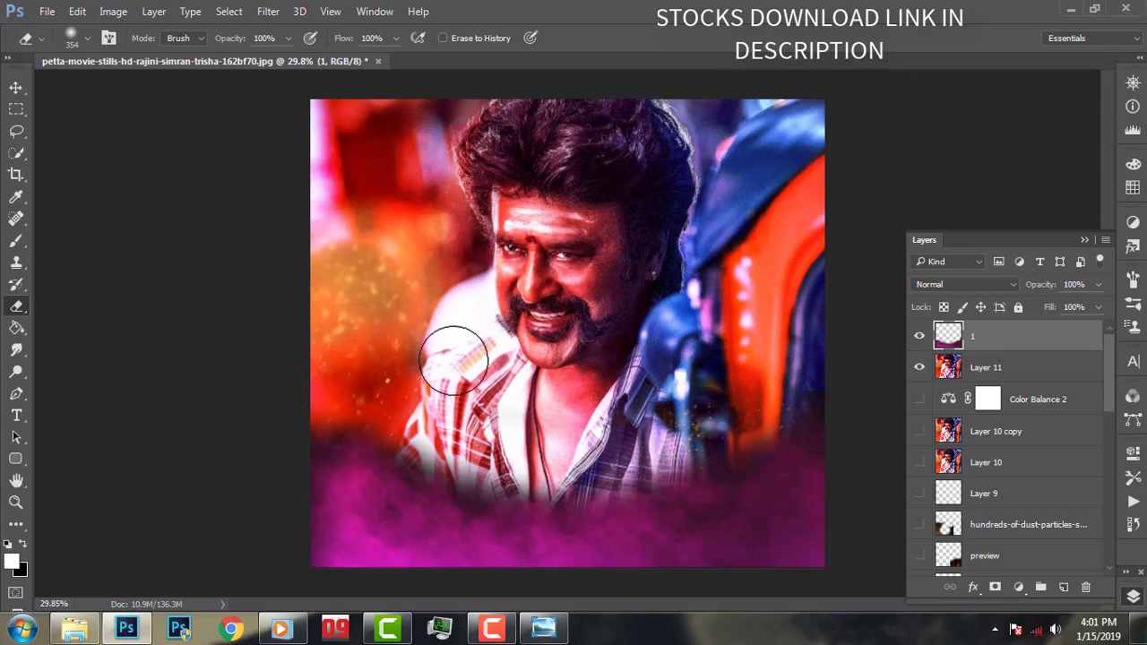
pyautogui.click(113, 10)
pyautogui.moveTo(139, 54)
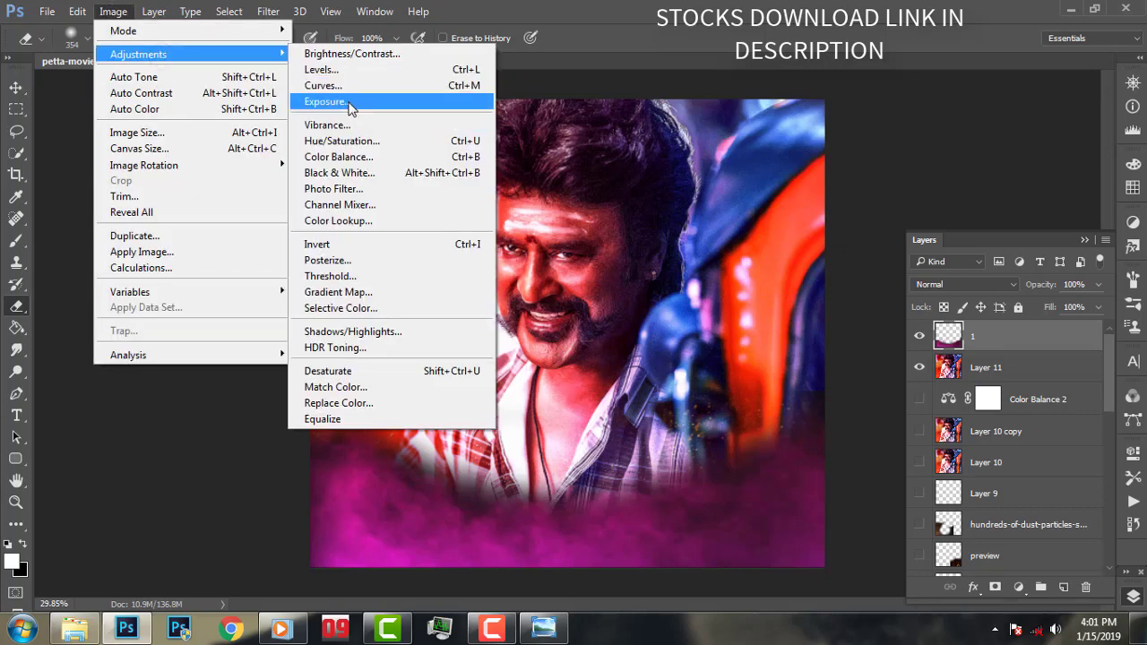
pyautogui.click(345, 140)
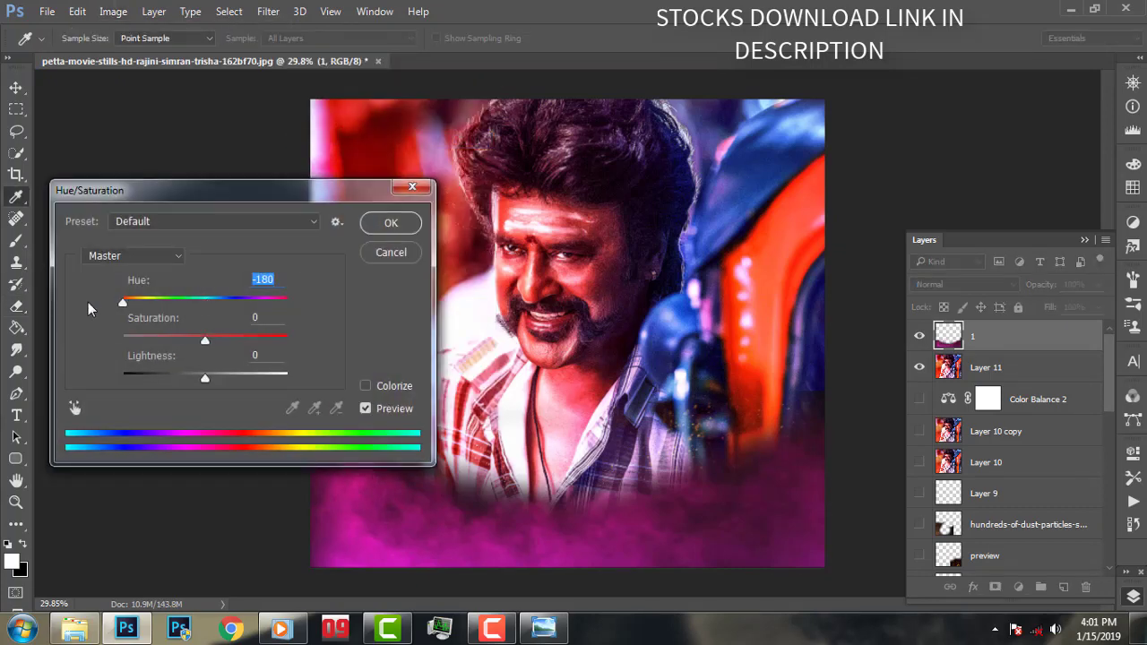
# - Recolour the smoke teal with Hue/Saturation and nudge it slightly down
pyautogui.moveTo(126, 308); pyautogui.dragTo(135, 306)
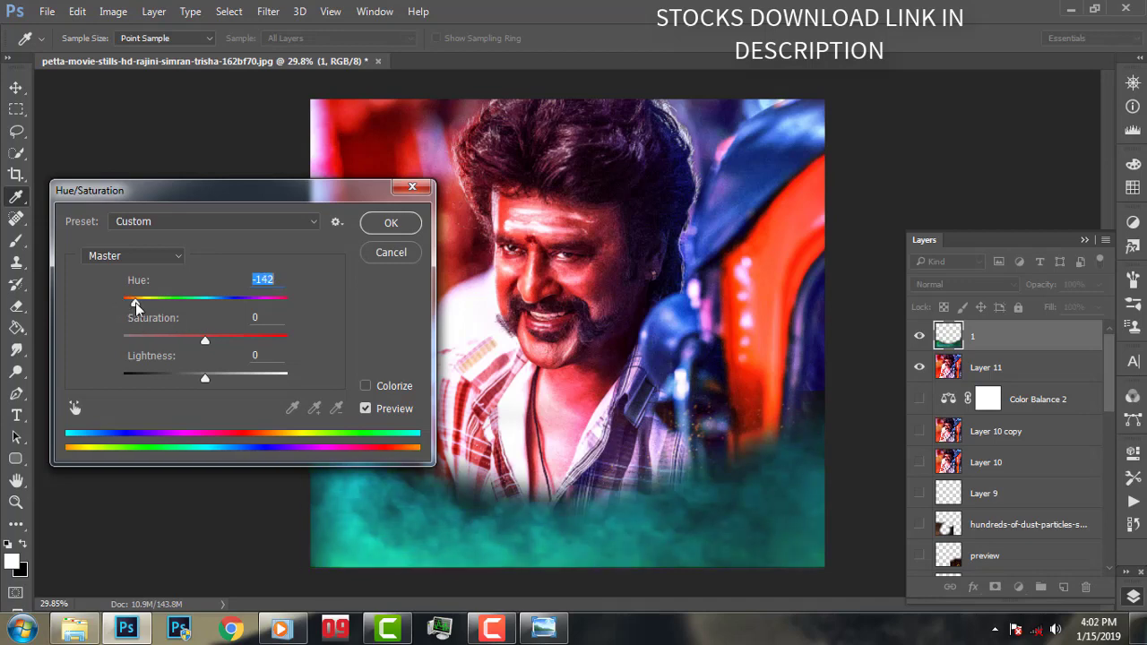
pyautogui.click(370, 228)
pyautogui.press('e')
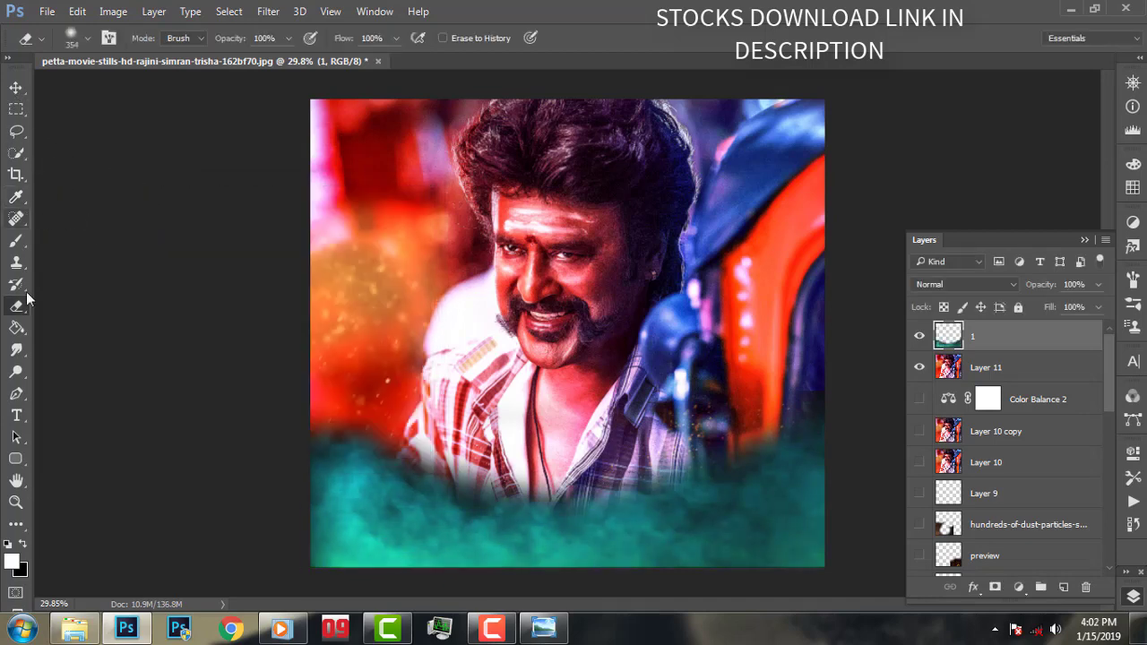
pyautogui.click(17, 502)
pyautogui.moveTo(567, 488); pyautogui.dragTo(513, 419)
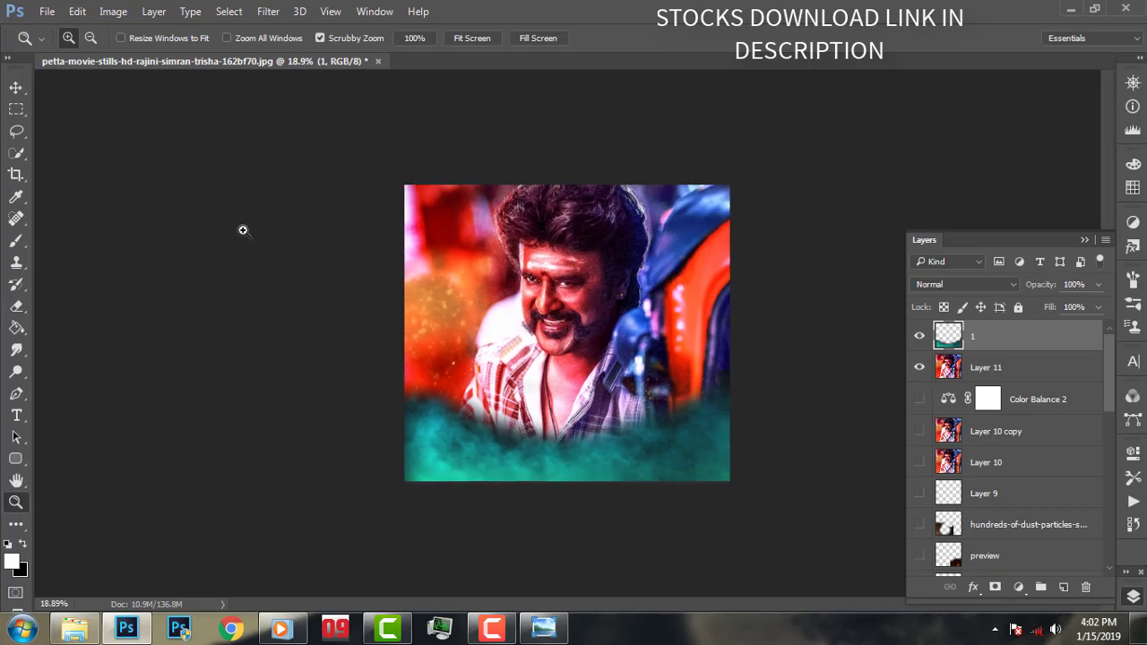
pyautogui.click(16, 87)
pyautogui.moveTo(574, 464); pyautogui.dragTo(573, 488)
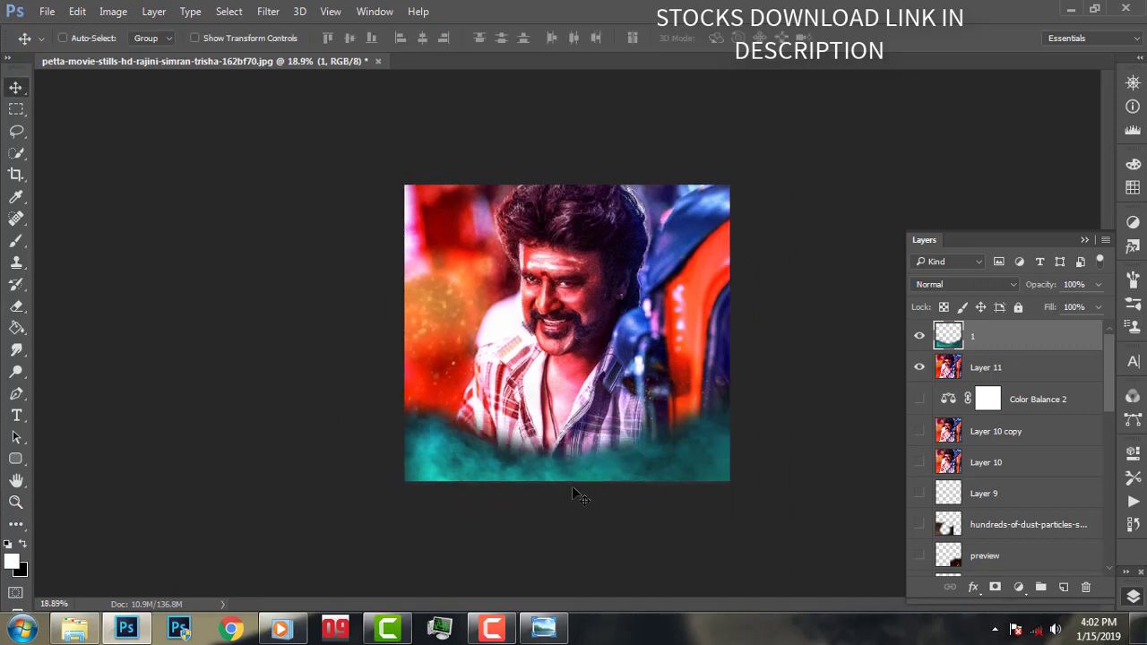
# - Enlarge the teal smoke to about 137%, then set layer 1's opacity to 100%
pyautogui.hotkey('ctrl', 't')
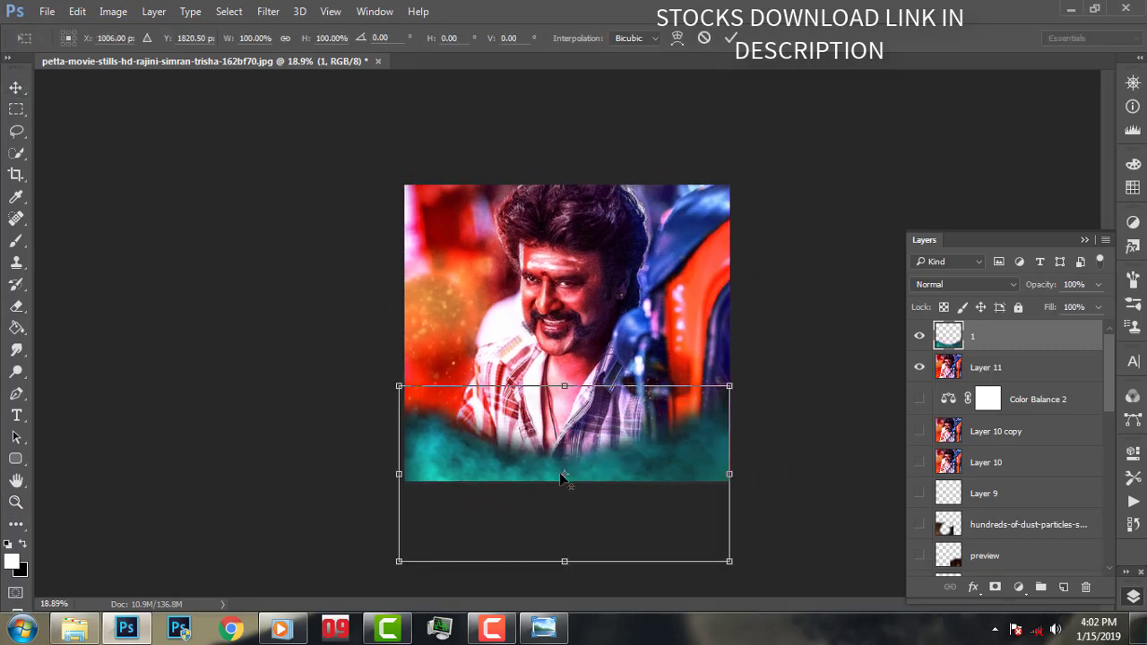
pyautogui.moveTo(730, 563); pyautogui.dragTo(792, 595)
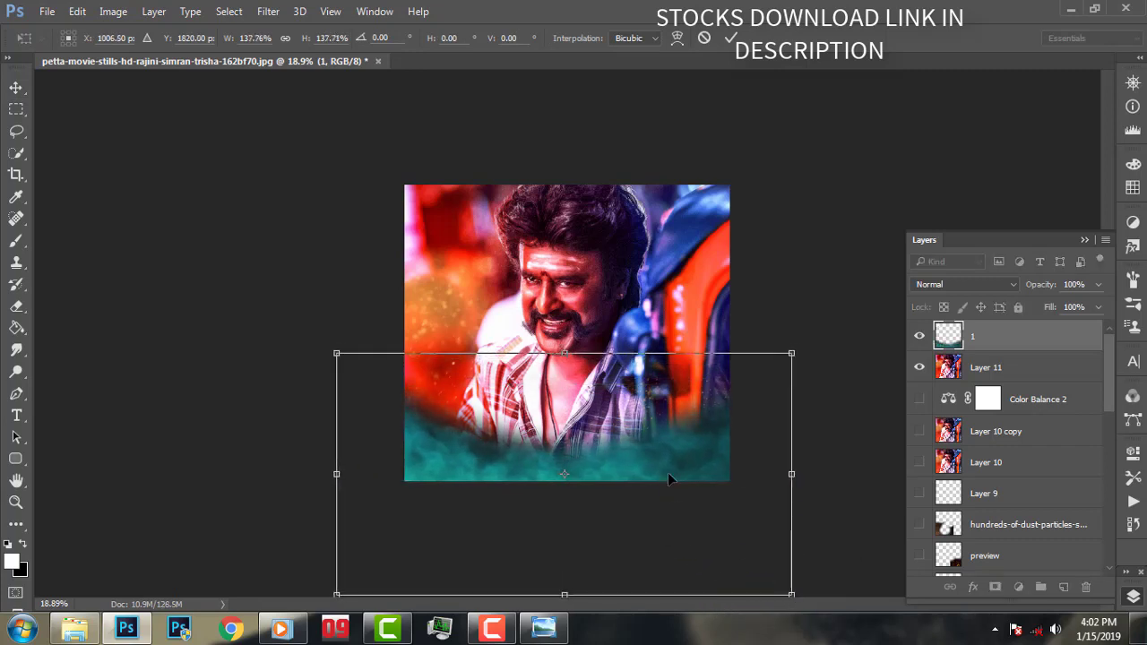
pyautogui.moveTo(668, 473)
pyautogui.mouseDown()
pyautogui.moveTo(679, 478)
pyautogui.moveTo(673, 463)
pyautogui.mouseUp()
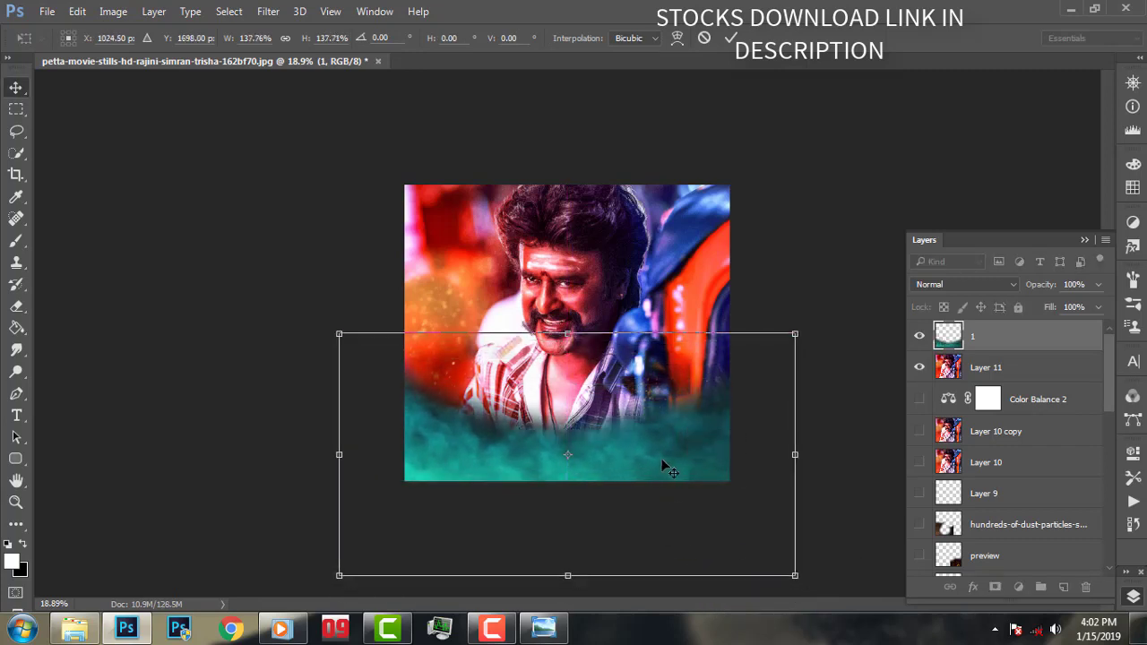
pyautogui.press('Return')
pyautogui.moveTo(1045, 289); pyautogui.dragTo(1028, 287)
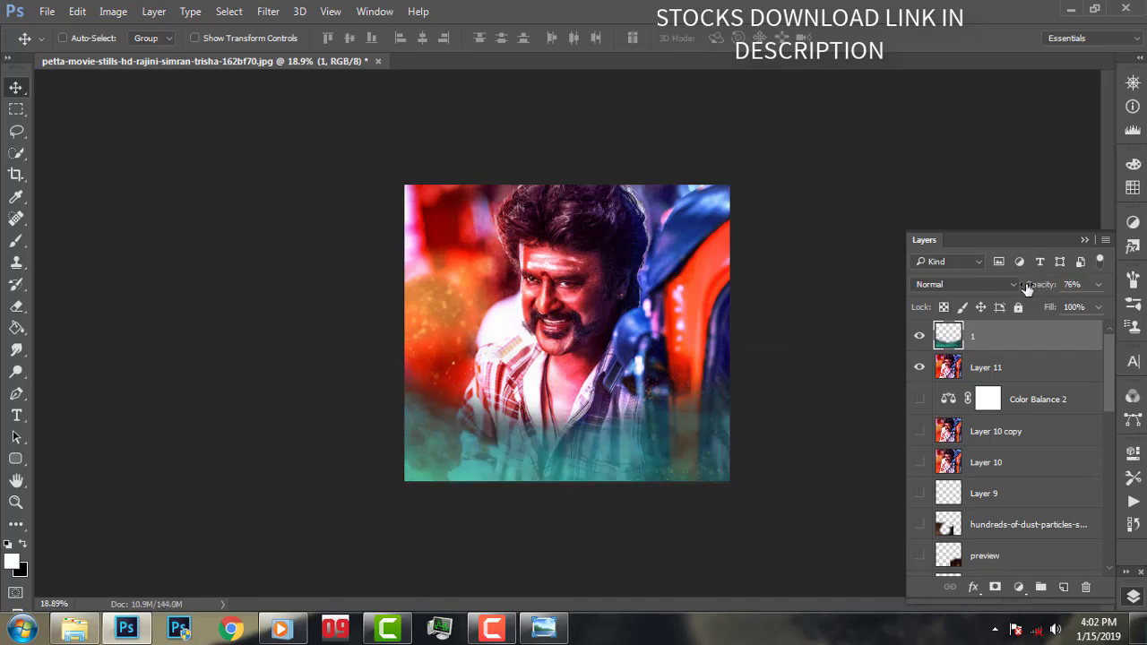
pyautogui.press('Return')
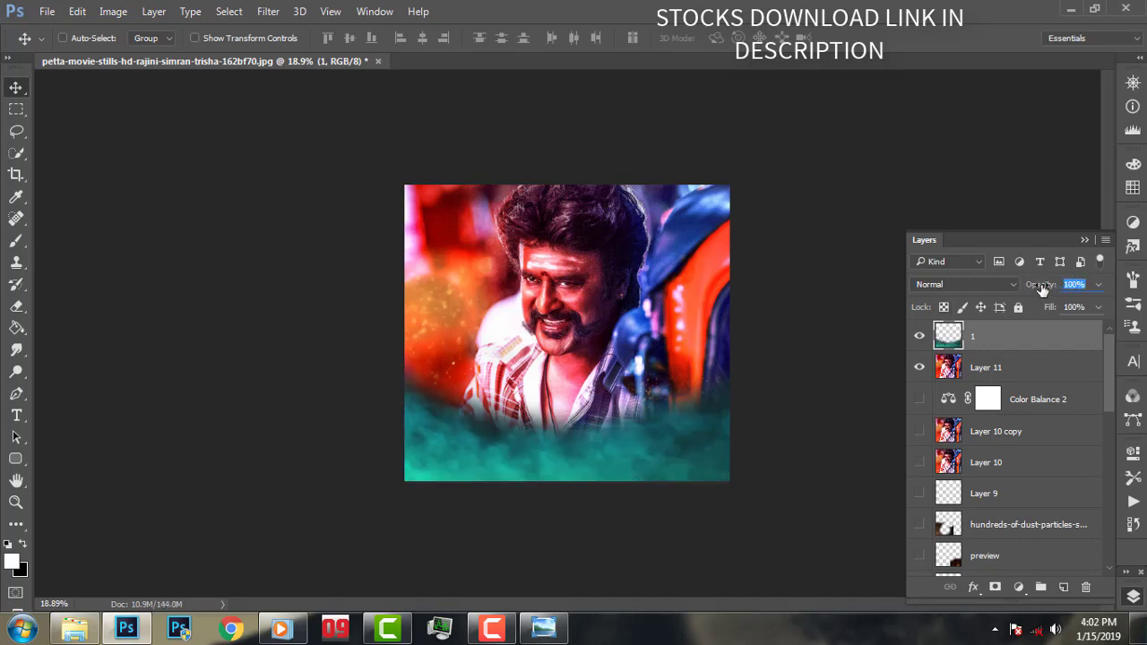
# - Apply a 4 px Gaussian Blur to the smoke and raise its Lightness to +14
pyautogui.click(269, 11)
pyautogui.moveTo(276, 197)
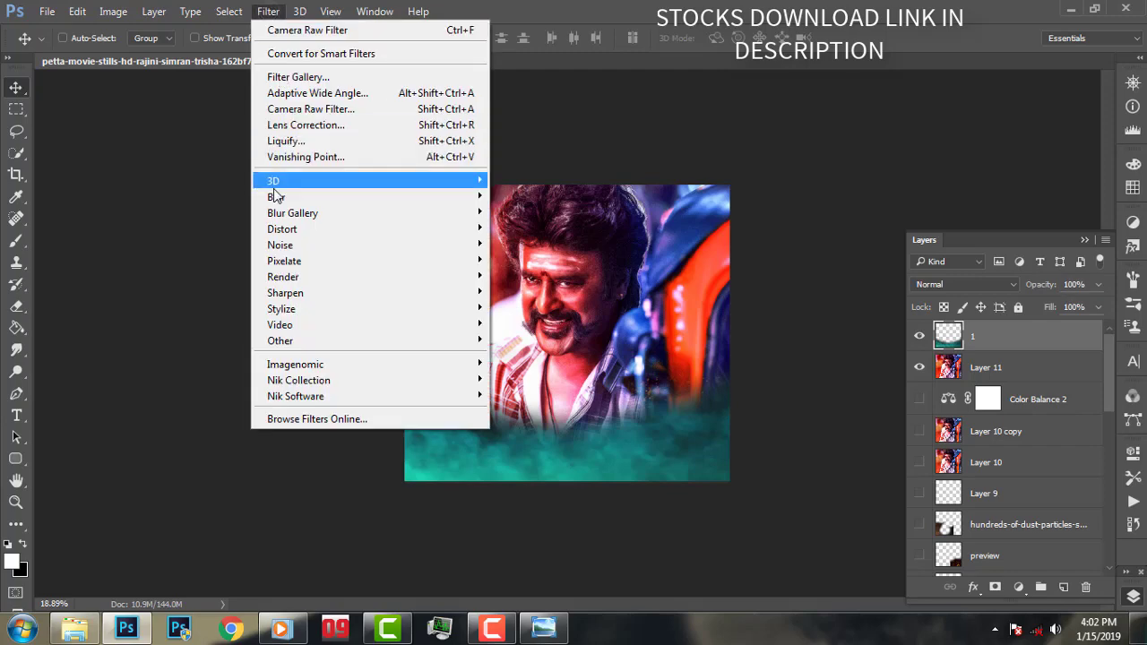
pyautogui.click(521, 261)
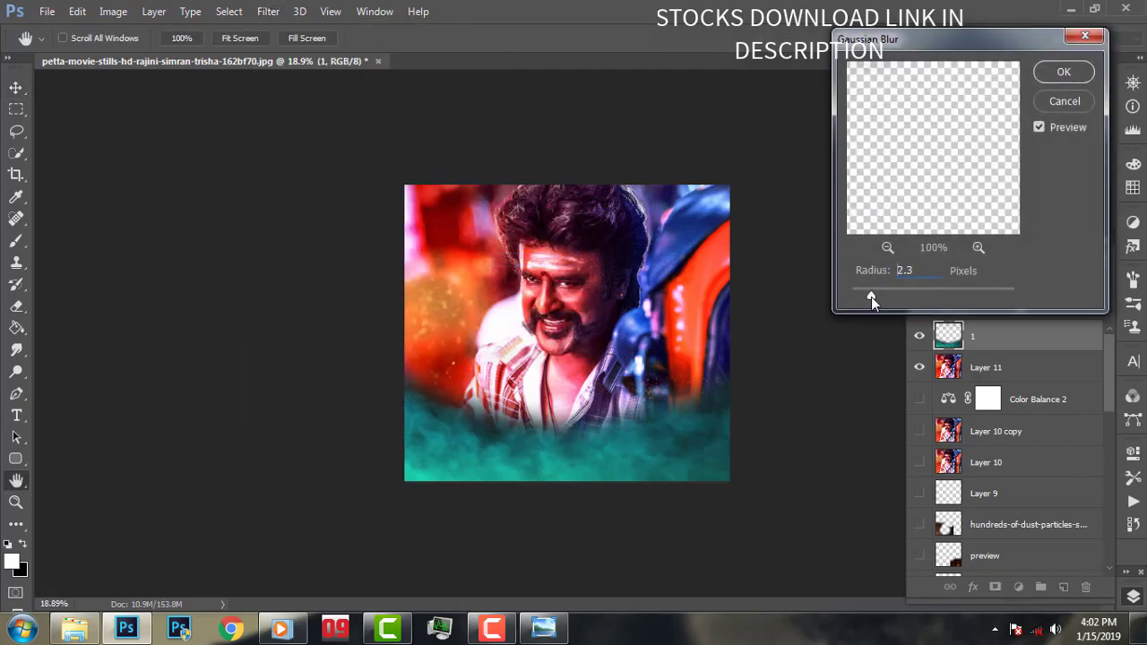
pyautogui.click(1064, 73)
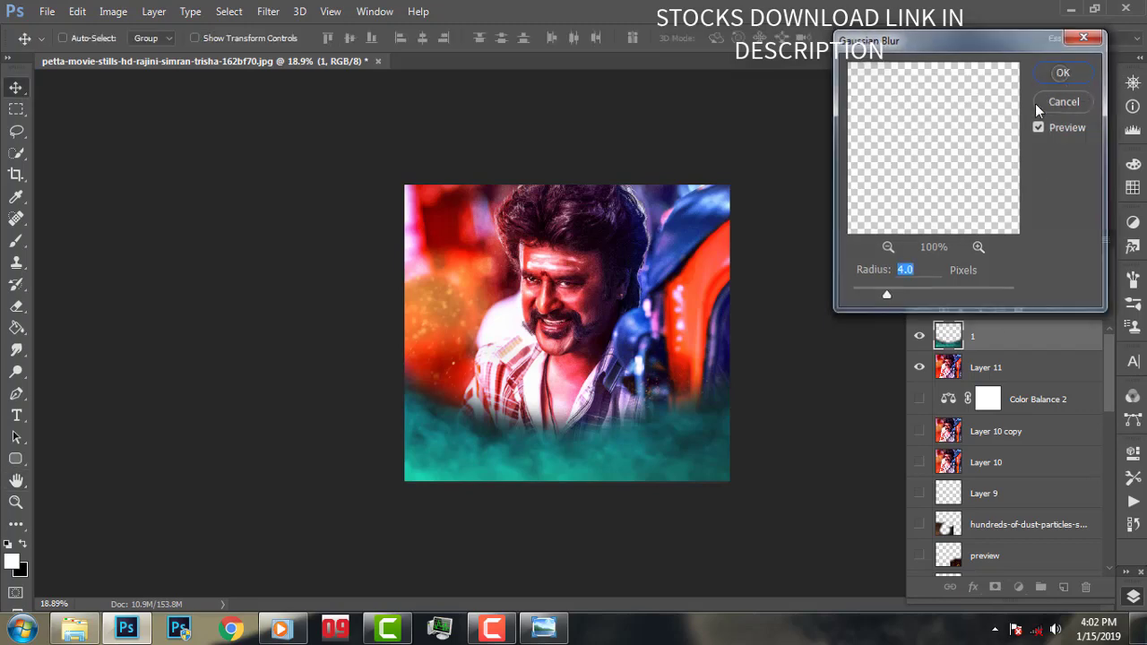
pyautogui.press('ctrl')
pyautogui.hotkey('ctrl', 'u')
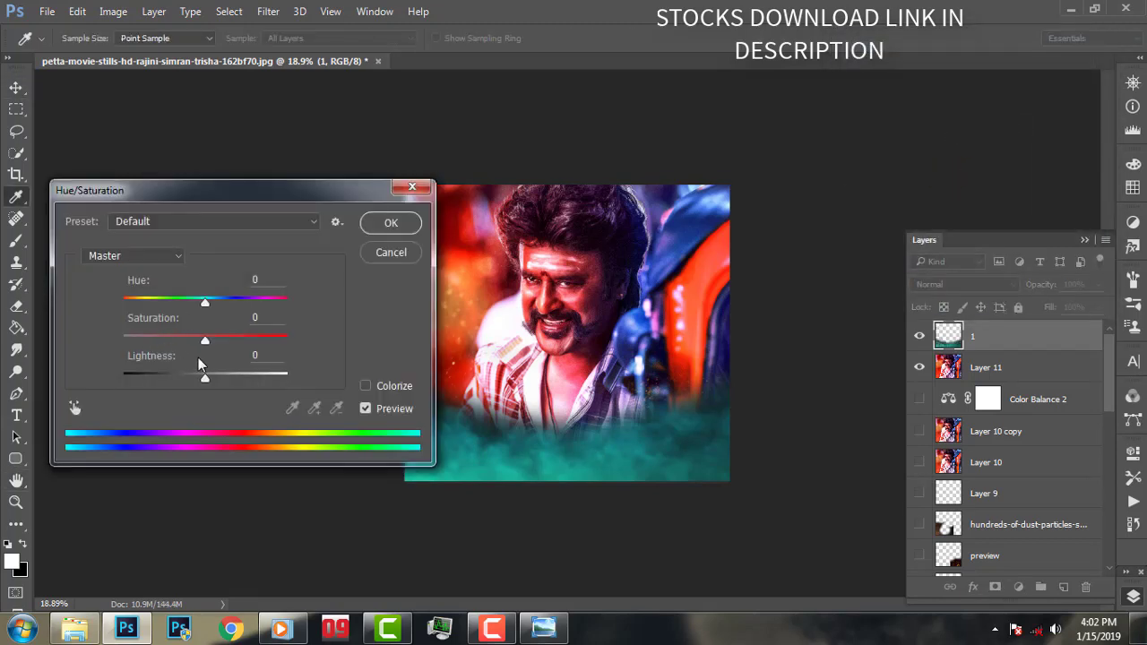
pyautogui.moveTo(206, 377)
pyautogui.mouseDown()
pyautogui.moveTo(224, 378)
pyautogui.moveTo(217, 342)
pyautogui.moveTo(199, 343)
pyautogui.moveTo(218, 342)
pyautogui.moveTo(204, 344)
pyautogui.mouseUp()
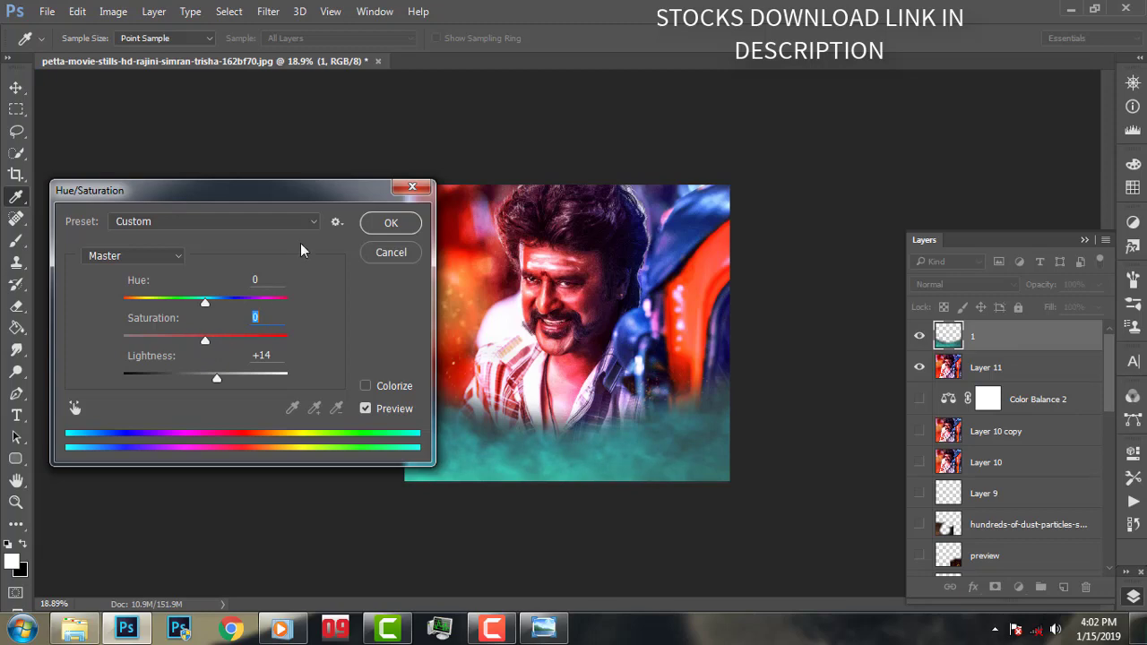
pyautogui.click(377, 223)
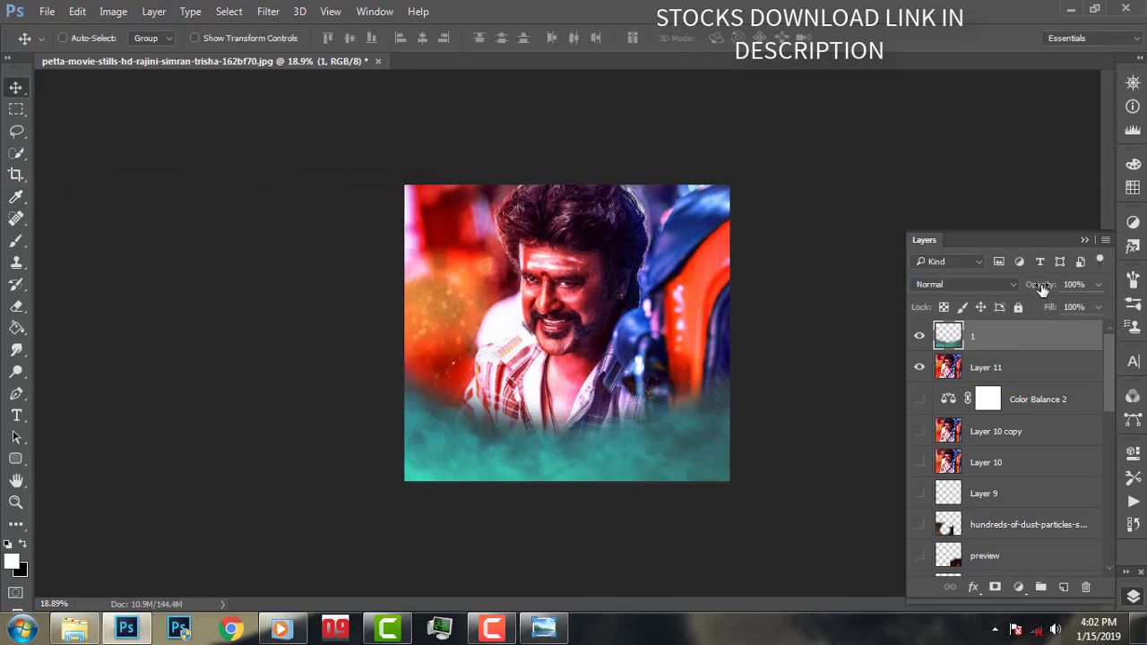
# - Try Screen blending on layer 1, revert to Normal, and lower its opacity to 93%
pyautogui.click(981, 285)
pyautogui.click(942, 404)
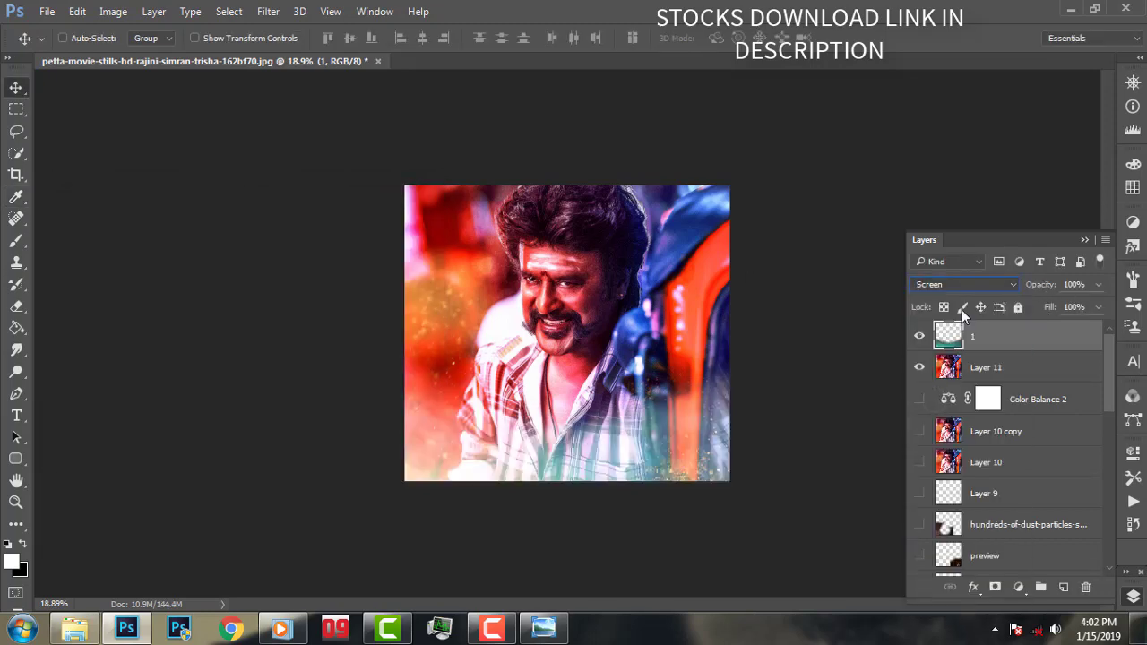
pyautogui.click(976, 288)
pyautogui.click(974, 294)
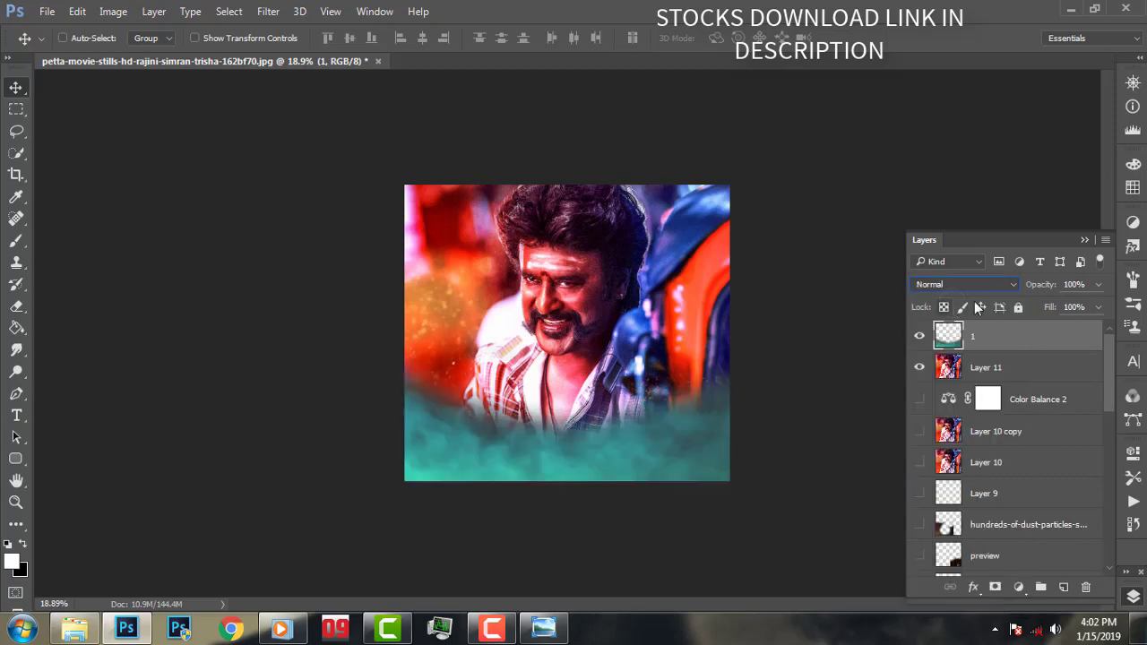
pyautogui.moveTo(1026, 291)
pyautogui.mouseDown()
pyautogui.moveTo(977, 307)
pyautogui.moveTo(1045, 286)
pyautogui.mouseUp()
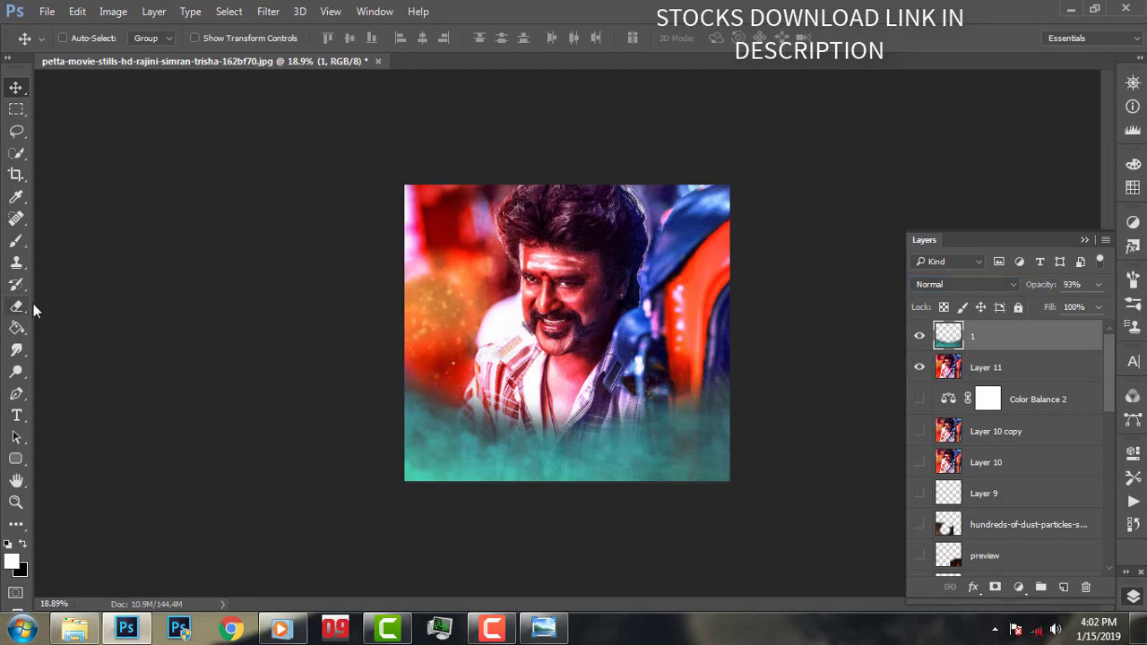
# - Erase the teal fog across the man's chest with a 1102 px soft eraser
pyautogui.press('e')
pyautogui.rightClick(555, 344)
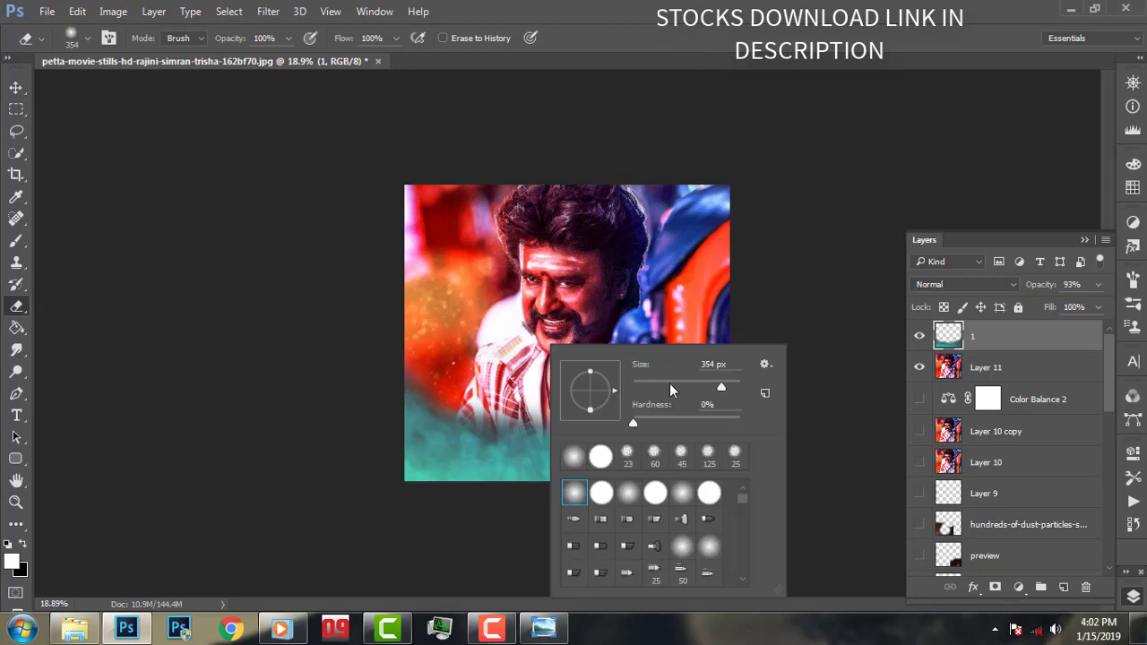
pyautogui.moveTo(719, 387); pyautogui.dragTo(730, 388)
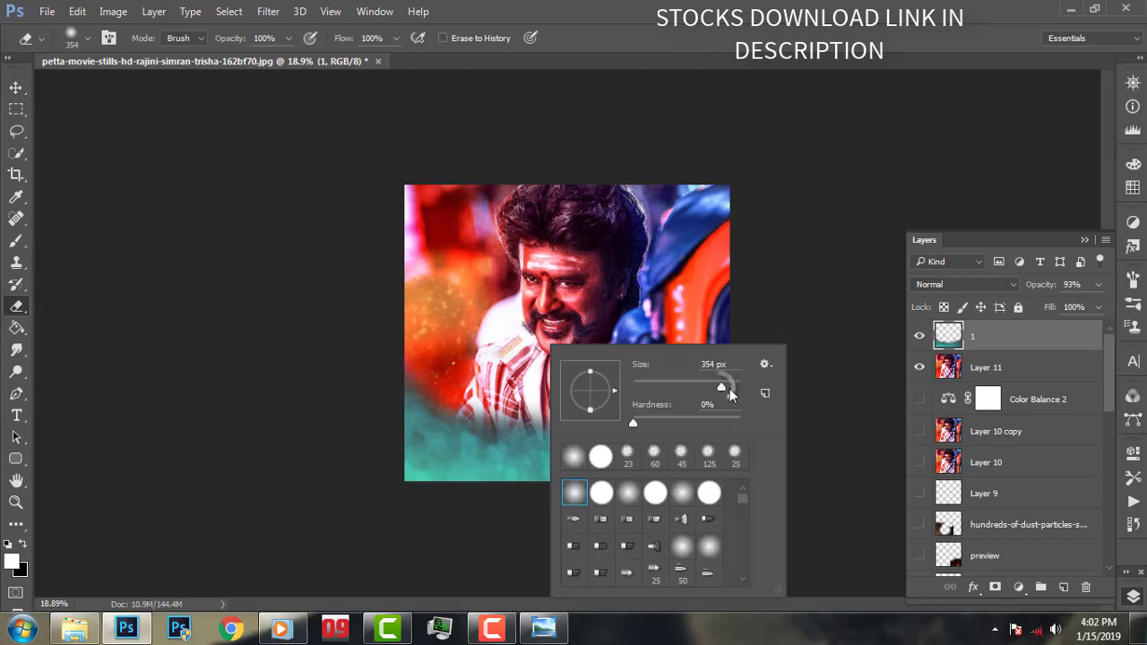
pyautogui.click(485, 354)
pyautogui.moveTo(485, 355); pyautogui.dragTo(658, 430)
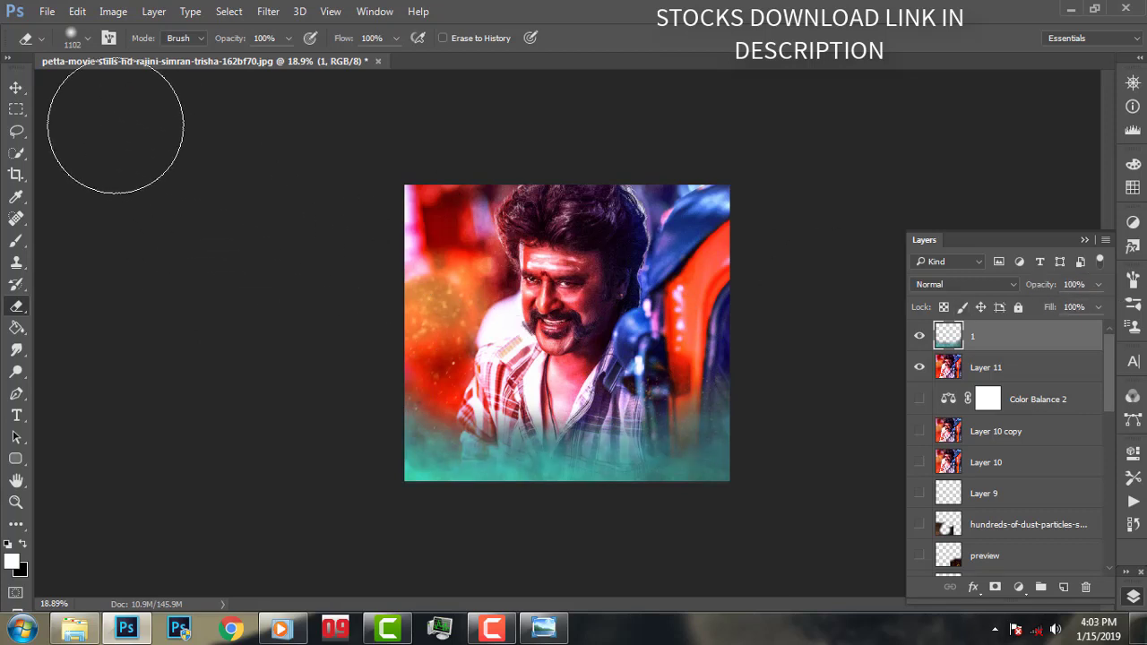
# - Nudge the teal fog layer lower and open a File Explorer window
pyautogui.click(15, 87)
pyautogui.moveTo(602, 449); pyautogui.dragTo(596, 473)
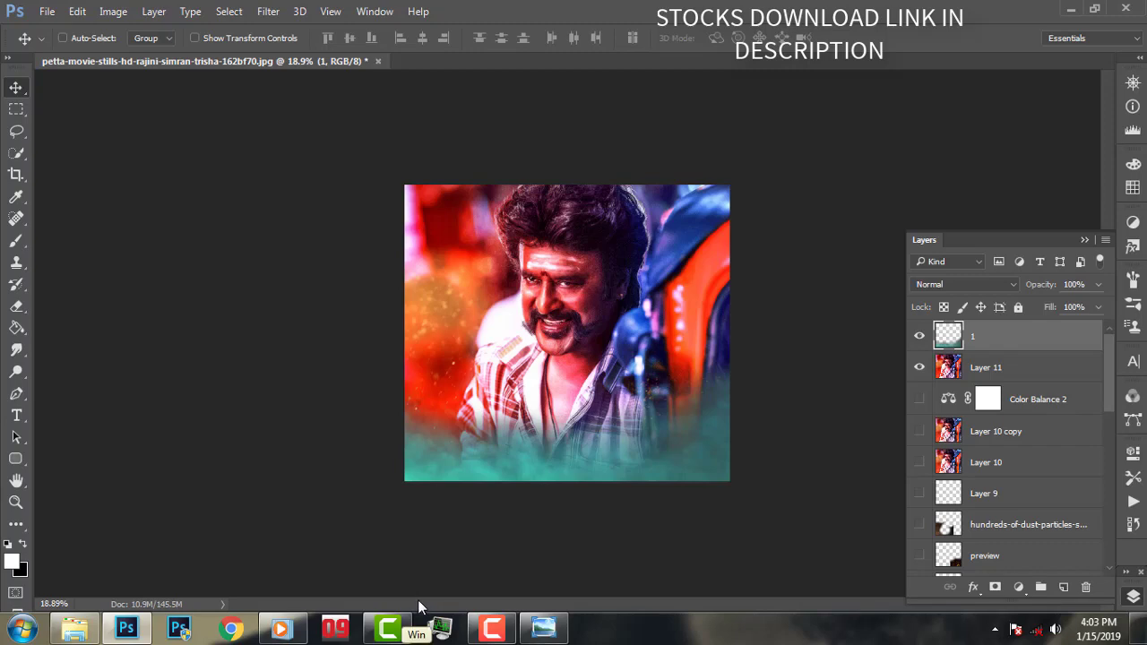
pyautogui.press('super+e')
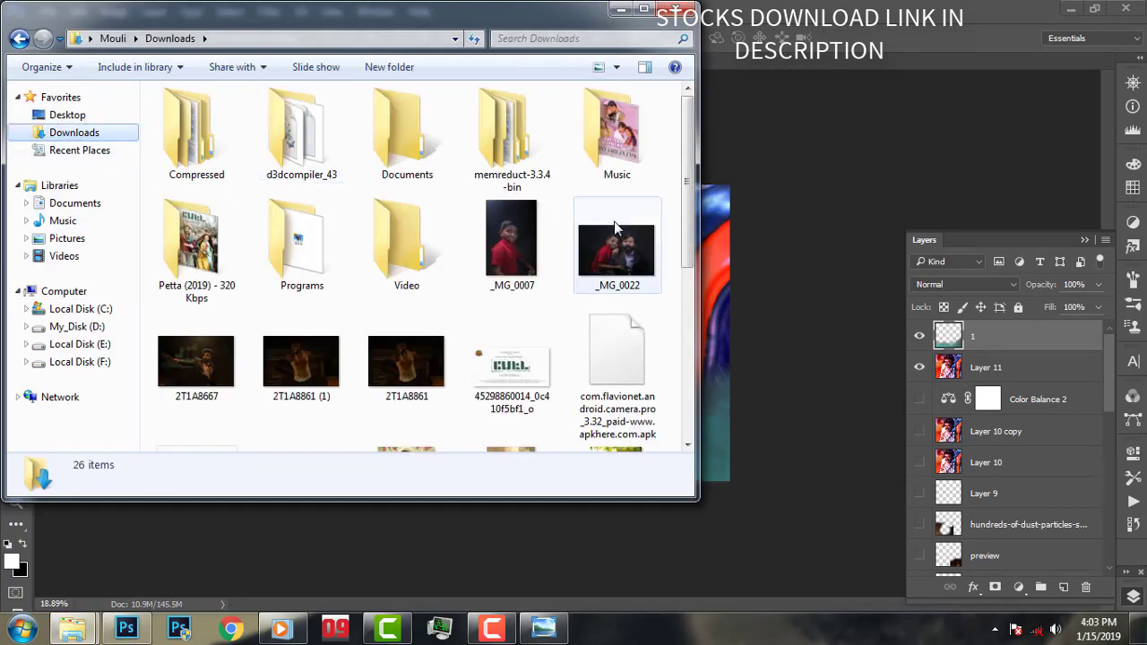
# - Drag the poster credits PNG from Downloads onto Photoshop to open it as a document
pyautogui.moveTo(687, 184)
pyautogui.mouseDown()
pyautogui.moveTo(685, 377)
pyautogui.moveTo(705, 255)
pyautogui.mouseUp()
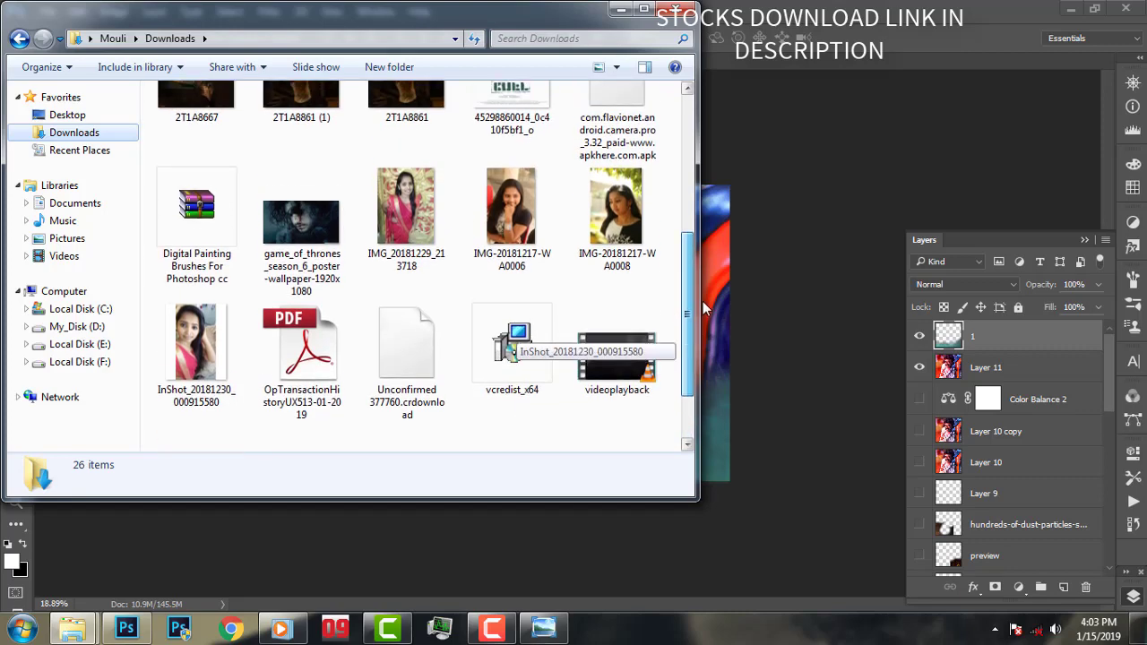
pyautogui.scroll(5, 506, 359)
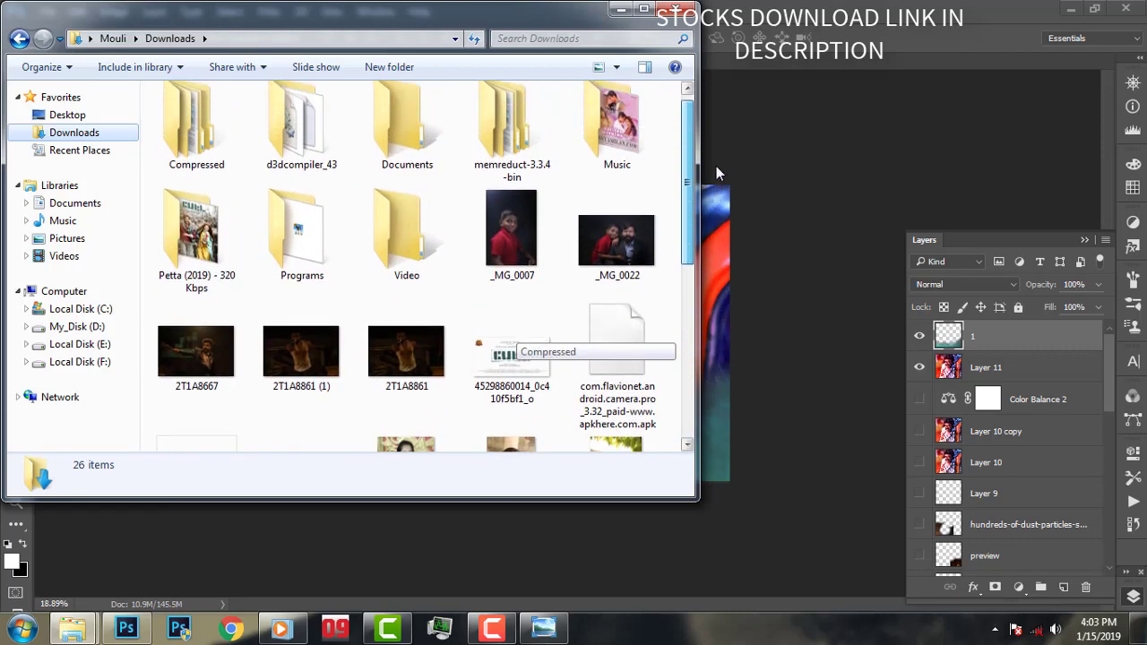
pyautogui.moveTo(504, 376); pyautogui.dragTo(619, 92)
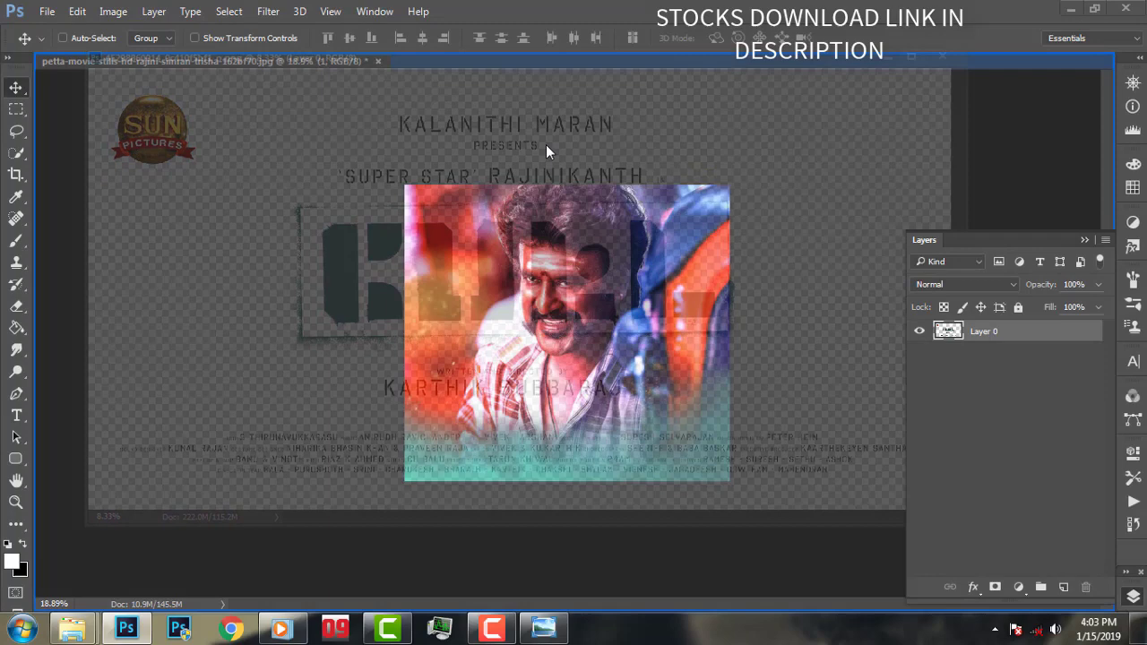
# - Lasso the Sun Pictures logo in the credits PNG and drag it into the petta poster
pyautogui.moveTo(580, 80); pyautogui.dragTo(538, 60)
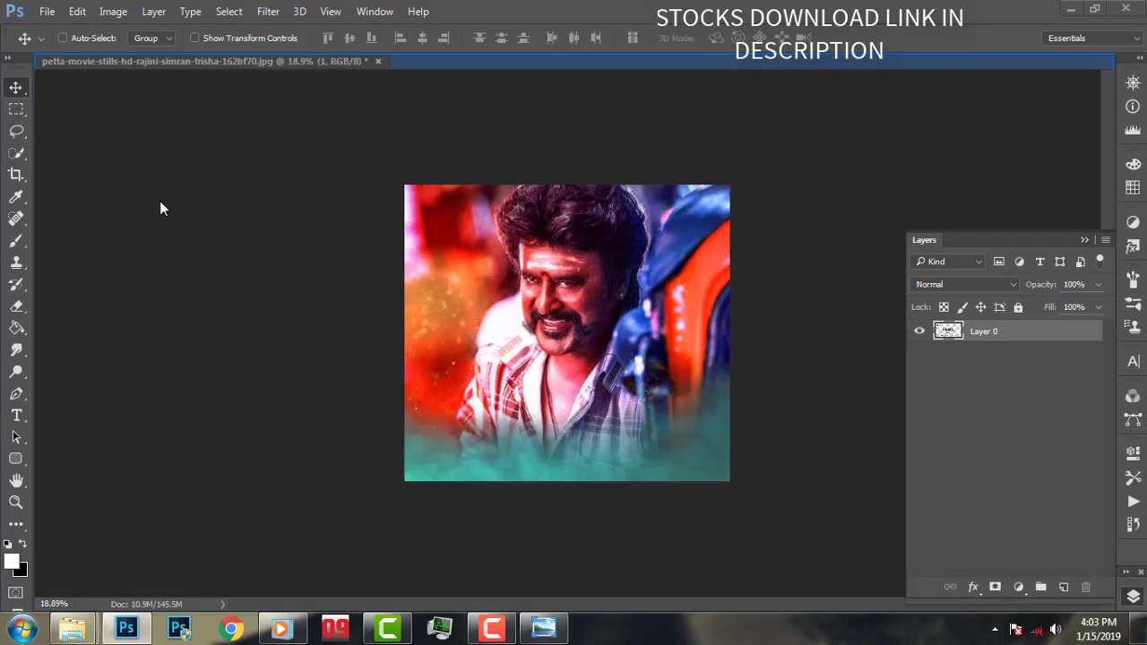
pyautogui.click(18, 132)
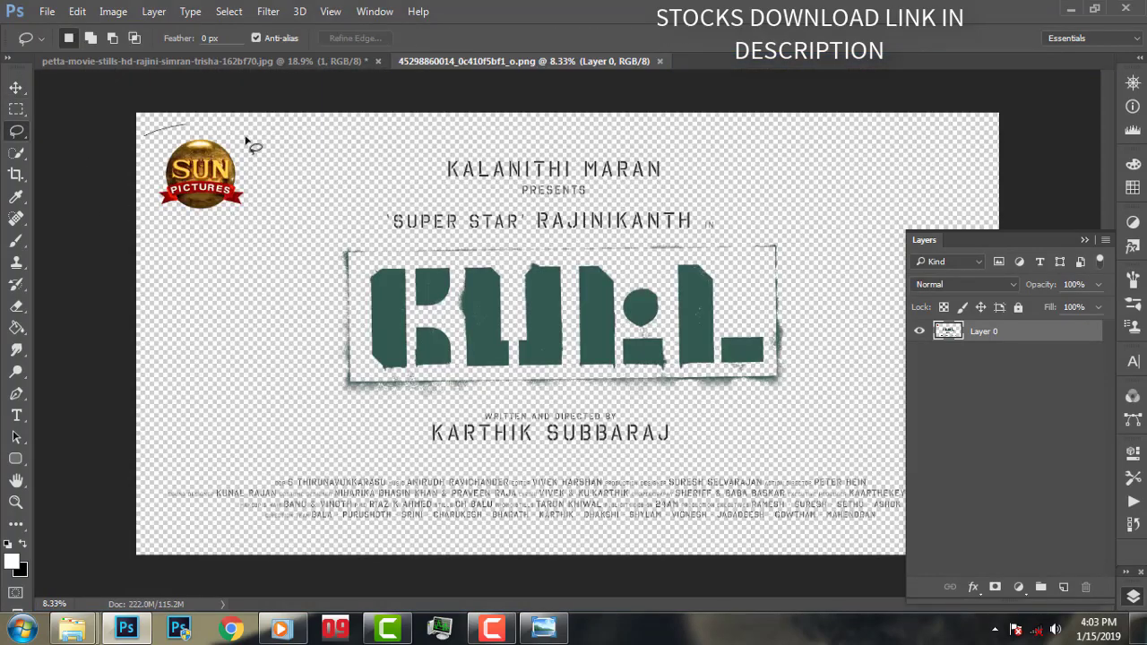
pyautogui.moveTo(154, 134); pyautogui.dragTo(149, 143)
pyautogui.click(16, 87)
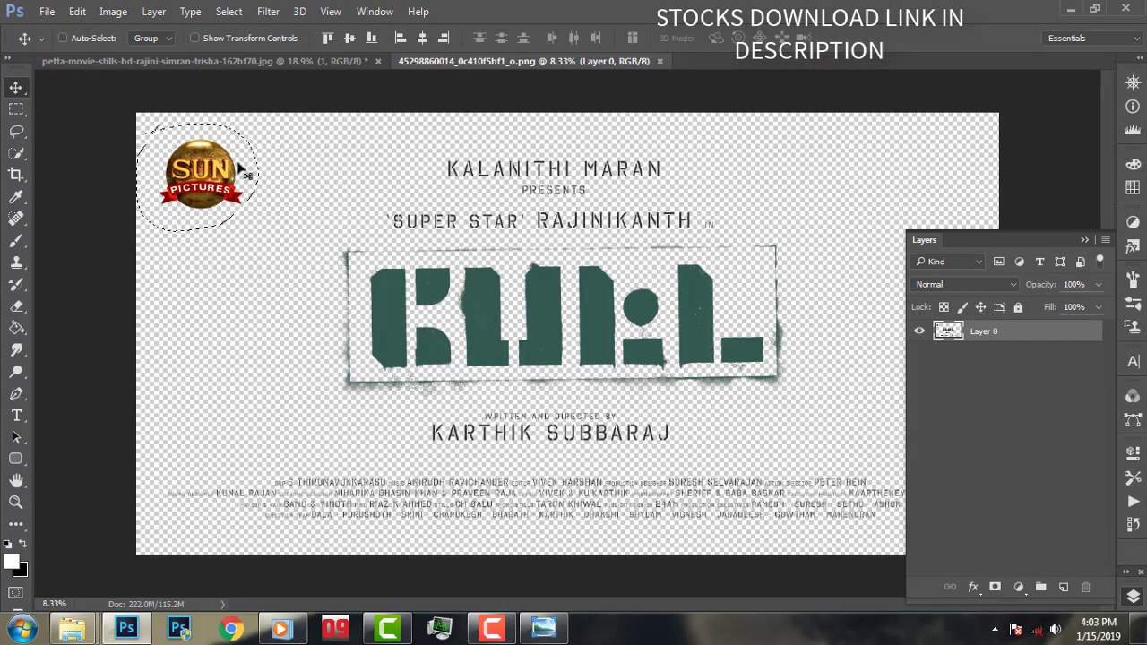
pyautogui.moveTo(201, 174)
pyautogui.mouseDown()
pyautogui.moveTo(275, 80)
pyautogui.moveTo(416, 243)
pyautogui.moveTo(509, 327)
pyautogui.mouseUp()
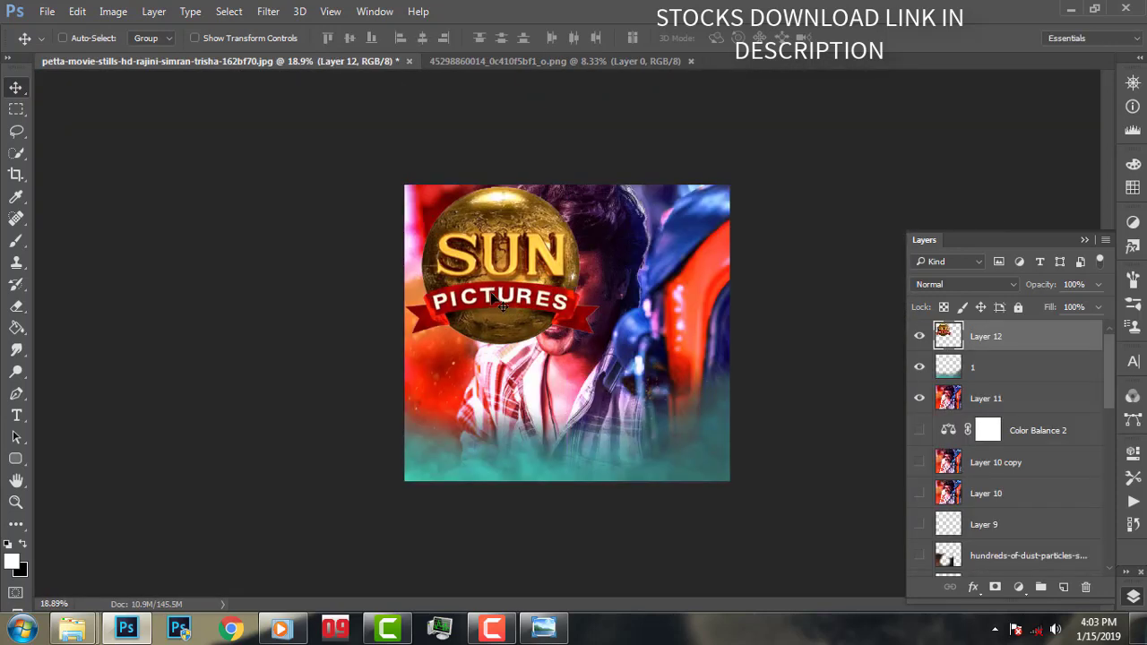
# - Scale the Sun Pictures logo down and place it in the poster's top-left corner
pyautogui.hotkey('ctrl', 't')
pyautogui.moveTo(407, 192); pyautogui.dragTo(504, 271)
pyautogui.press('Return')
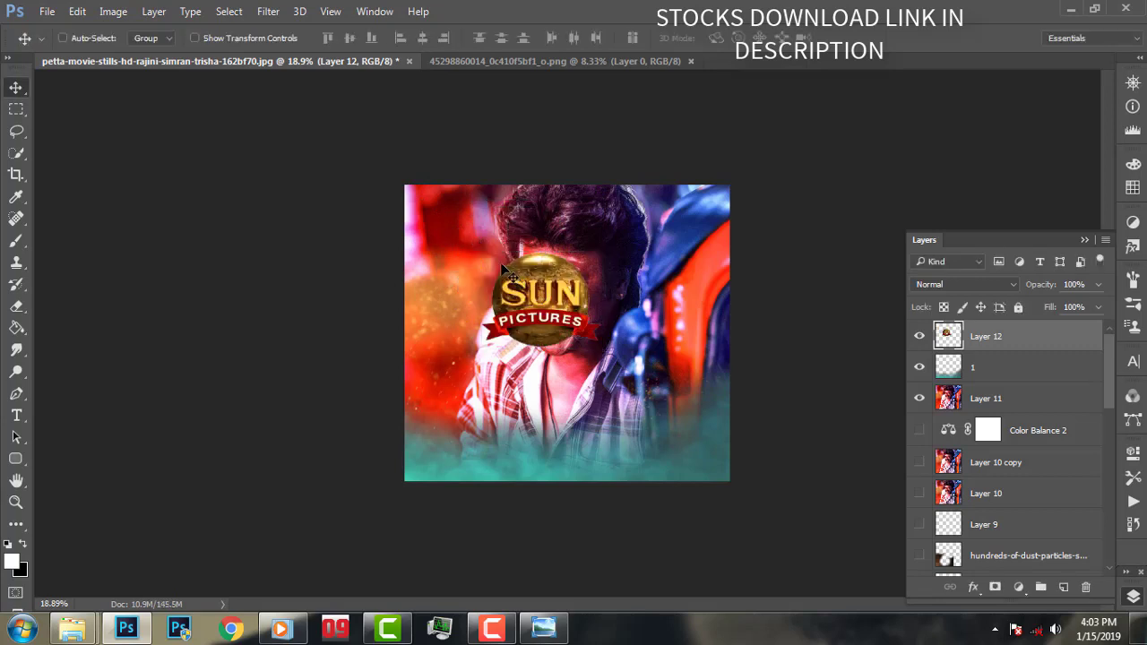
pyautogui.hotkey('ctrl', 't')
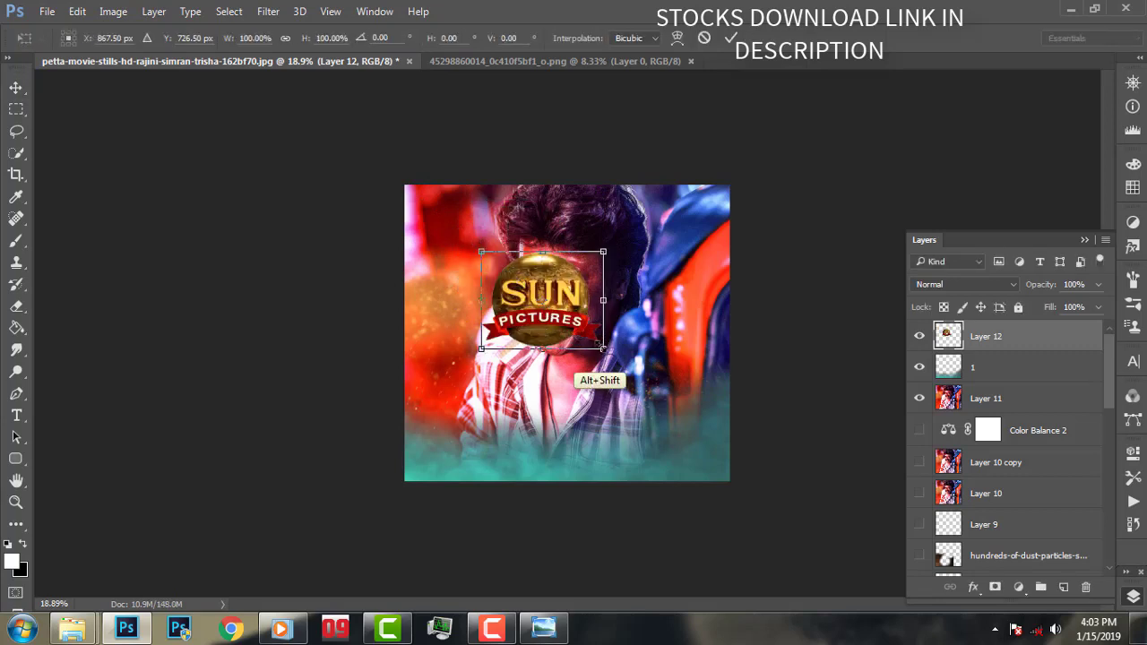
pyautogui.moveTo(603, 348); pyautogui.dragTo(567, 320)
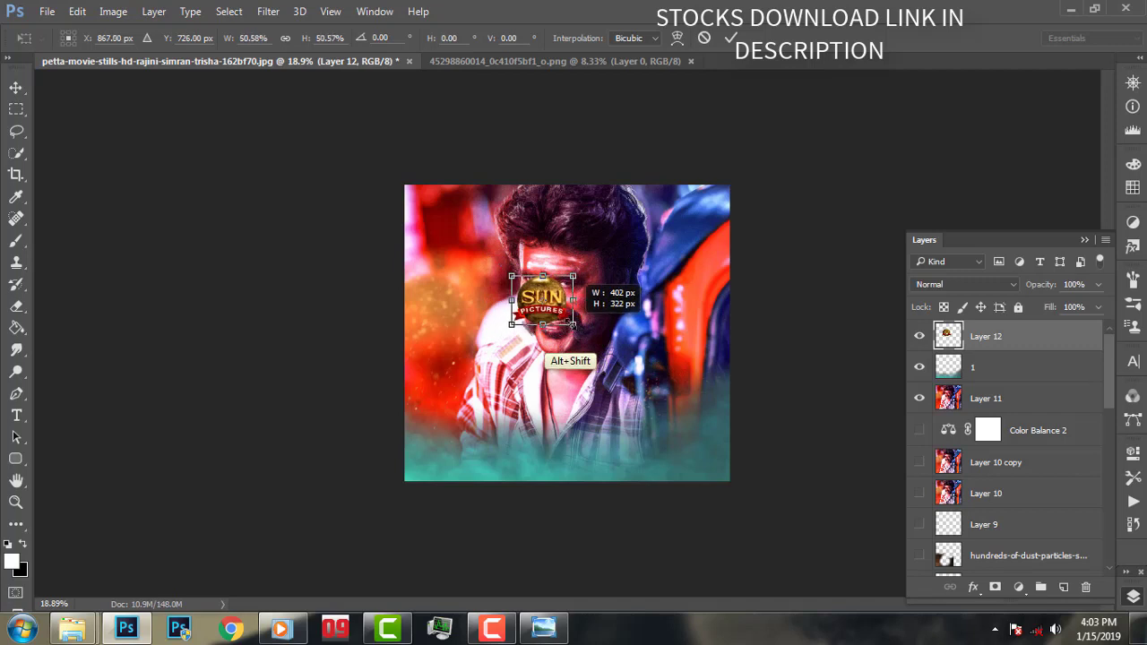
pyautogui.moveTo(567, 320); pyautogui.dragTo(455, 227)
pyautogui.click(730, 38)
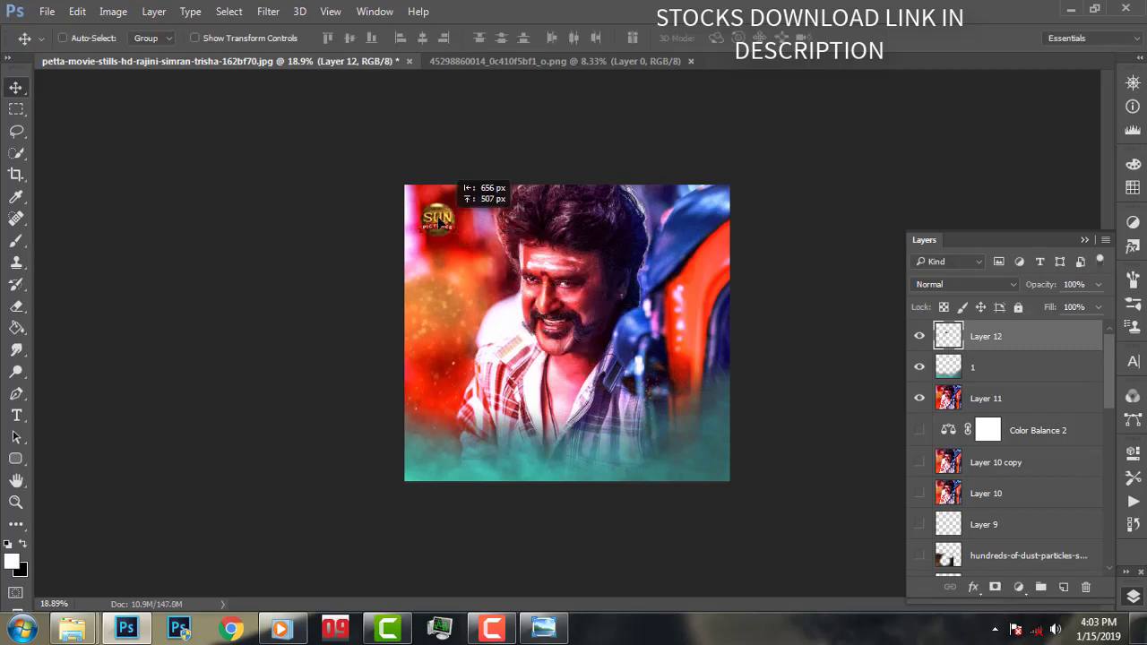
pyautogui.press('z')
pyautogui.click(546, 308)
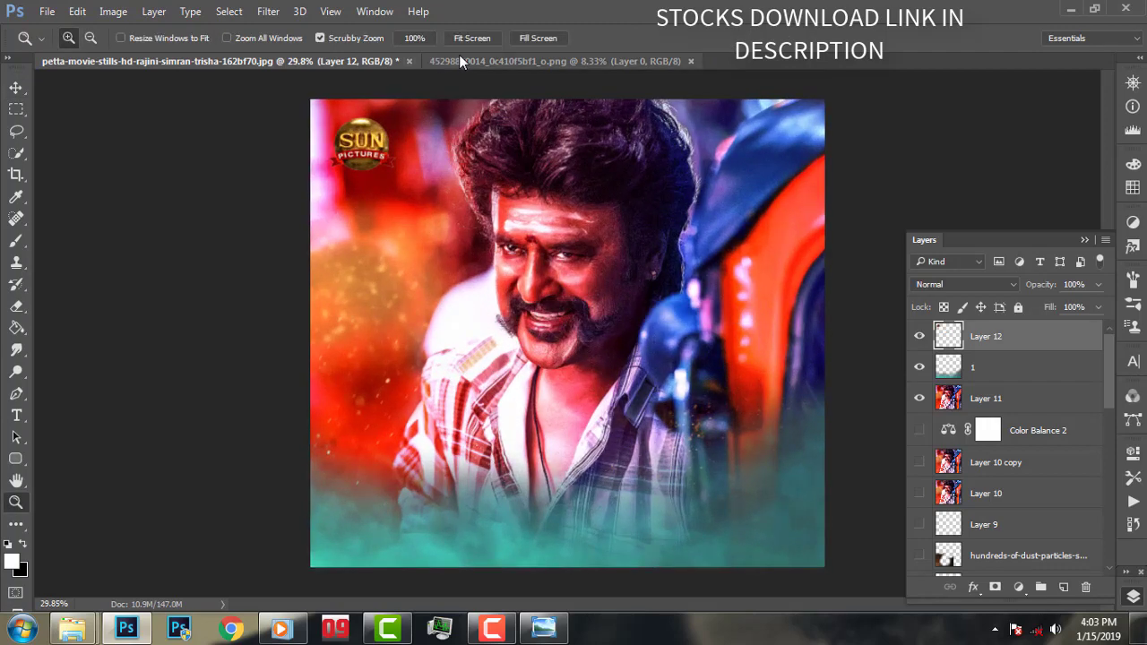
# - Lasso the big title lettering in the credits artwork and paste it into the poster
pyautogui.click(459, 60)
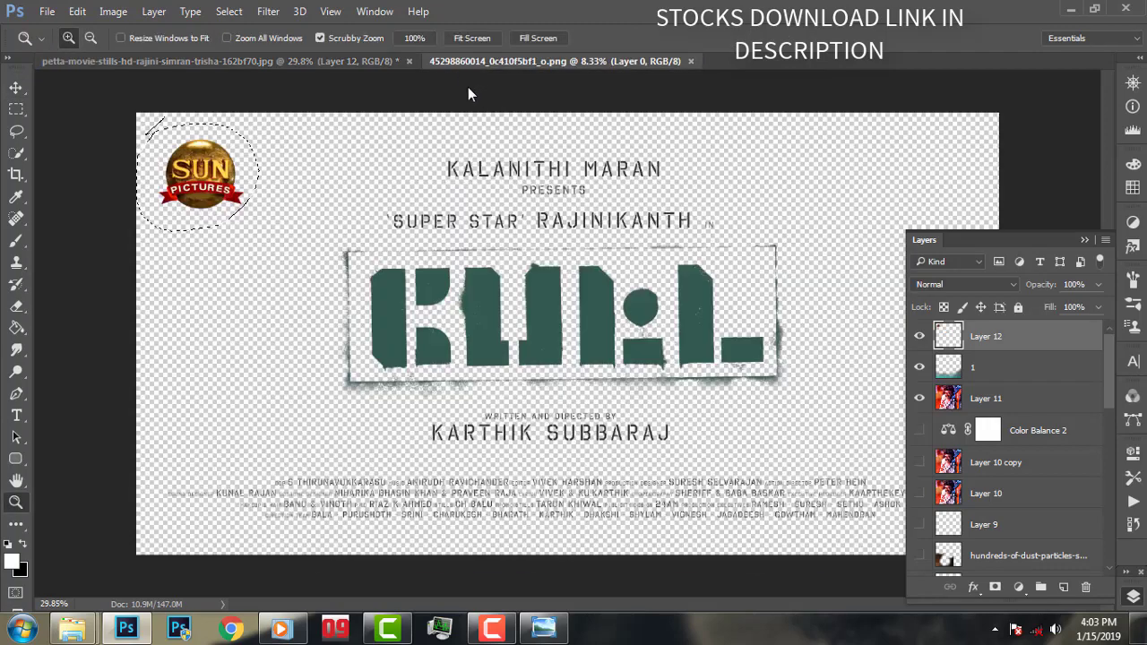
pyautogui.hotkey('ctrl', 'd')
pyautogui.click(16, 131)
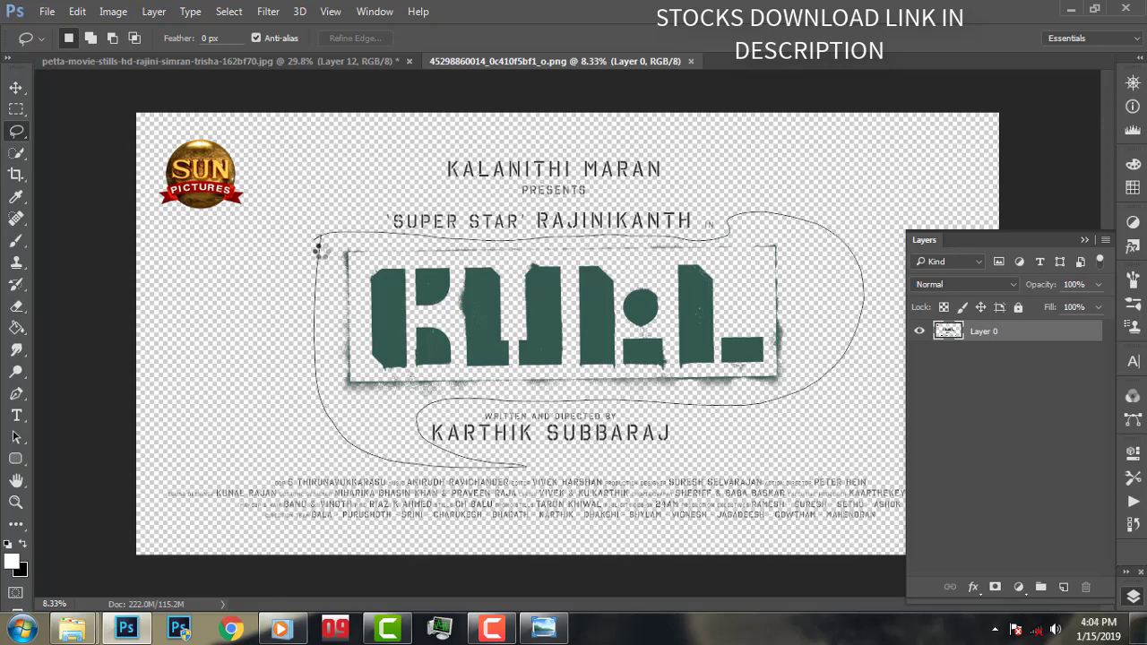
pyautogui.moveTo(318, 249); pyautogui.dragTo(318, 246)
pyautogui.press('v')
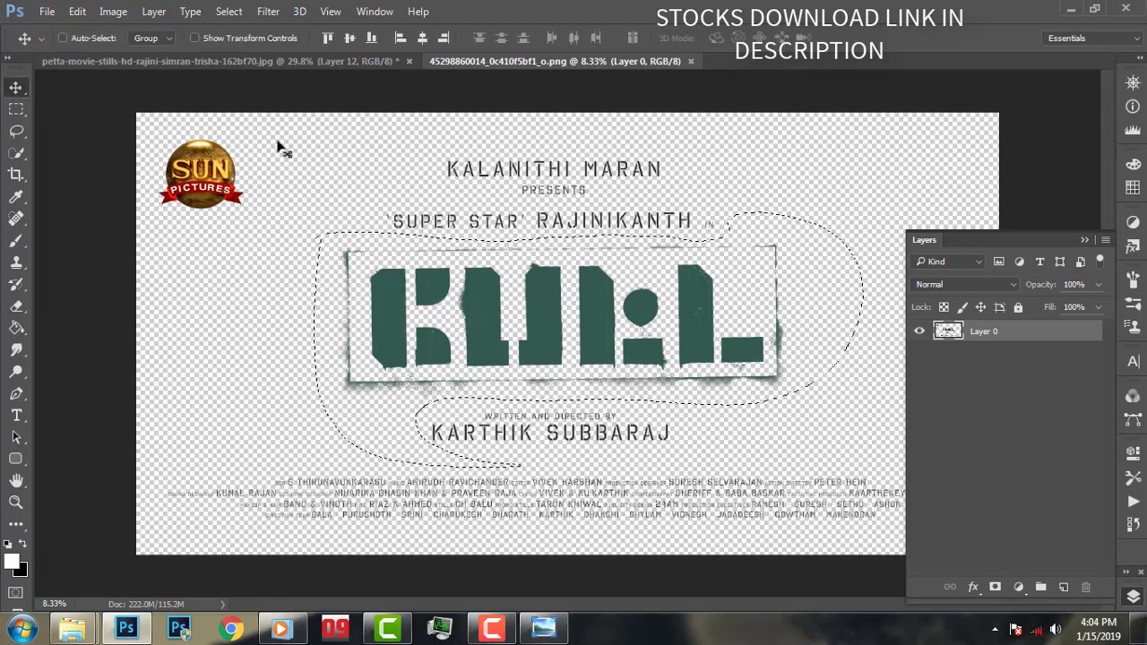
pyautogui.click(254, 60)
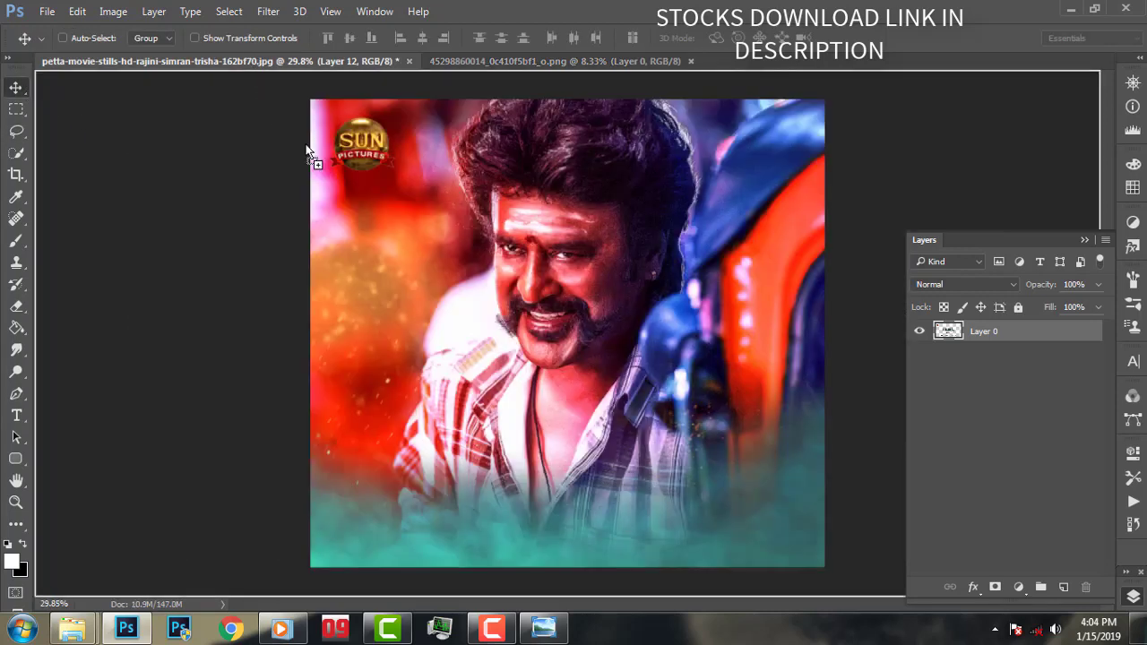
pyautogui.hotkey('ctrl', 'v')
# - Resize the title lettering and position it across the man's chest
pyautogui.hotkey('ctrl', 't')
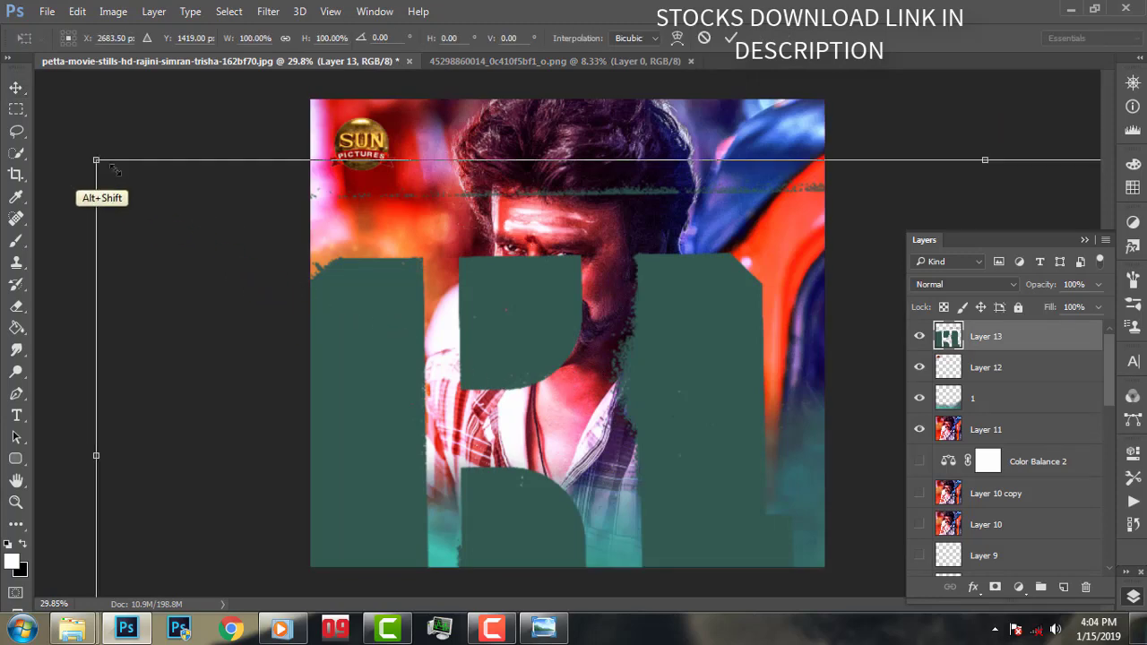
pyautogui.moveTo(96, 160); pyautogui.dragTo(681, 461)
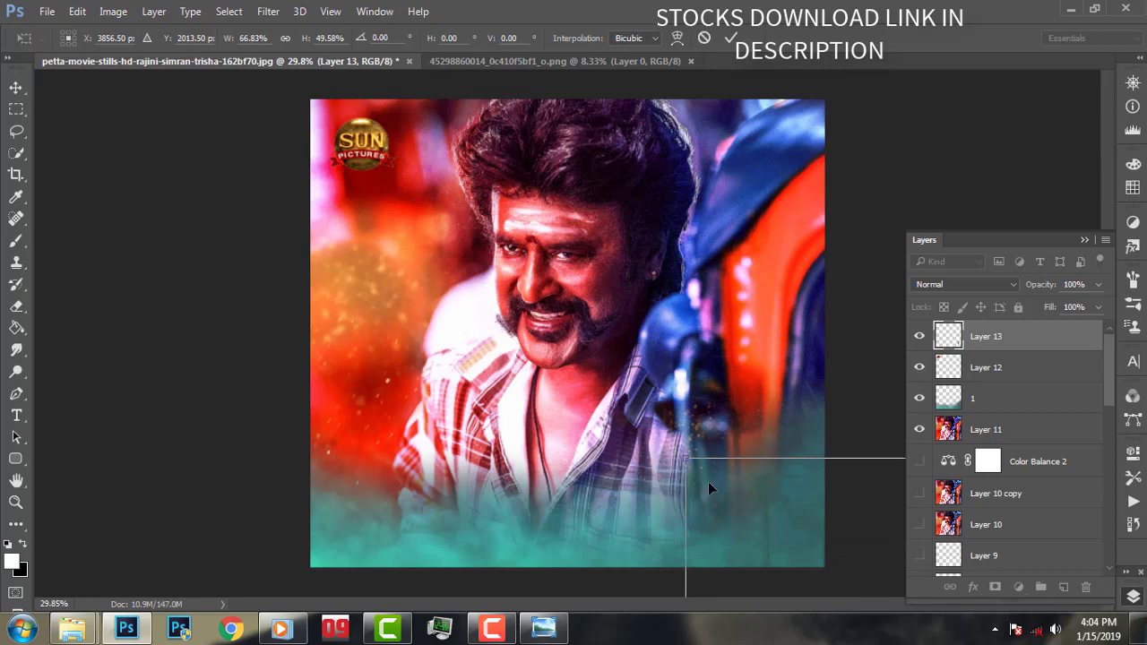
pyautogui.moveTo(681, 466)
pyautogui.mouseDown()
pyautogui.moveTo(242, 184)
pyautogui.moveTo(499, 305)
pyautogui.moveTo(394, 359)
pyautogui.mouseUp()
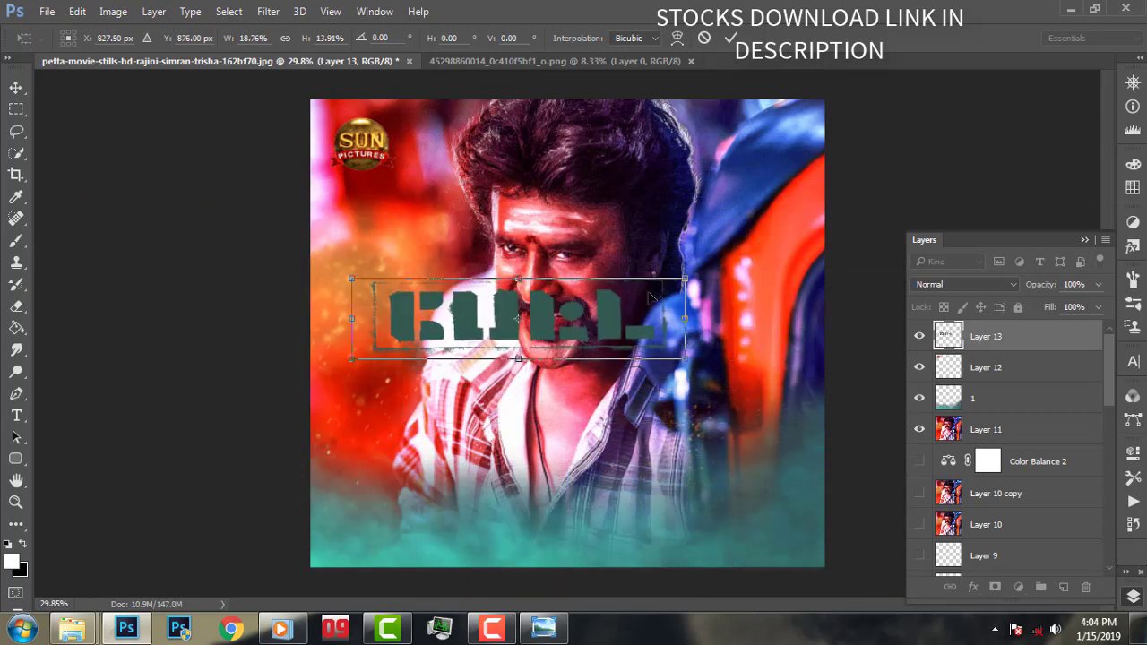
pyautogui.moveTo(640, 345); pyautogui.dragTo(603, 300)
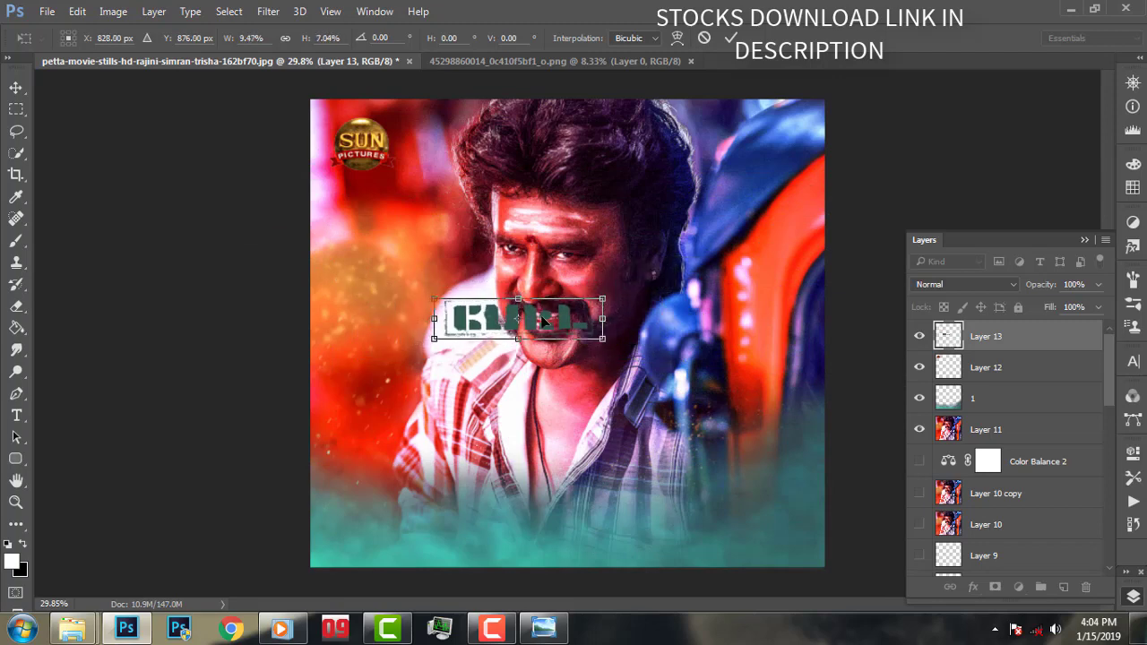
pyautogui.moveTo(547, 323); pyautogui.dragTo(589, 449)
pyautogui.moveTo(475, 425); pyautogui.dragTo(411, 410)
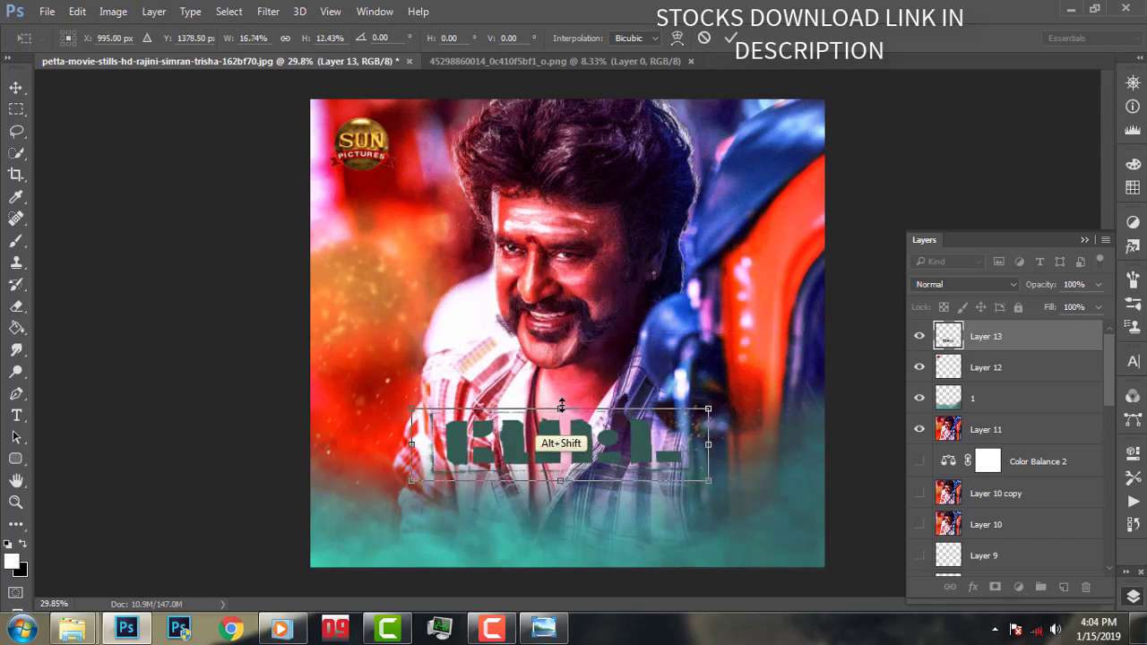
pyautogui.moveTo(562, 410); pyautogui.dragTo(562, 400)
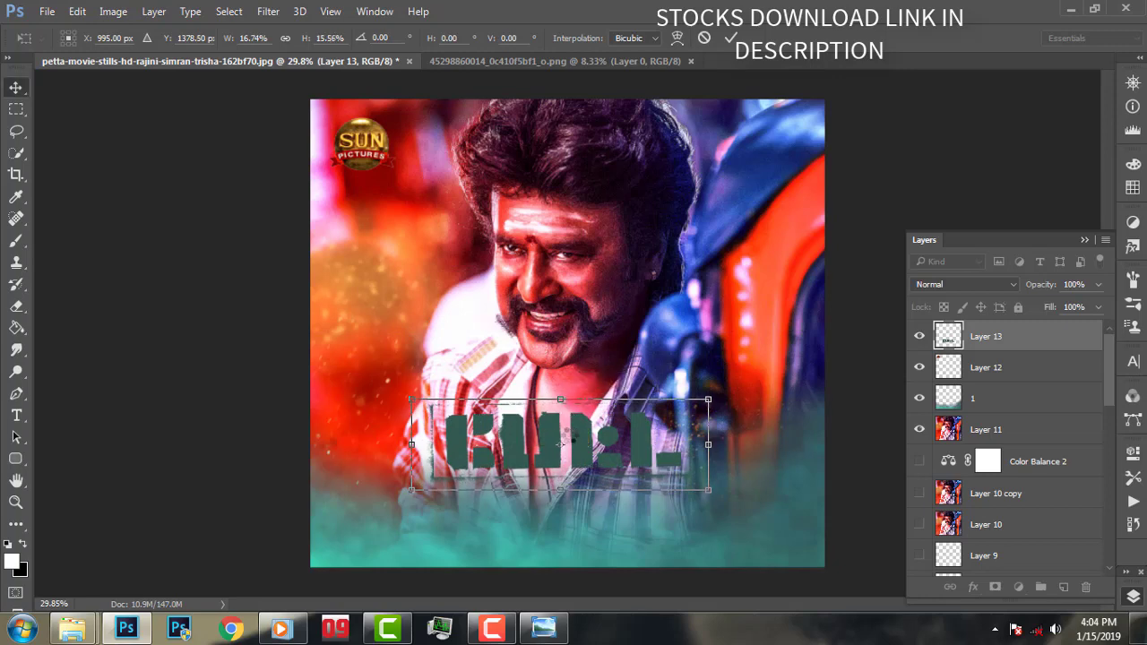
pyautogui.press('Return')
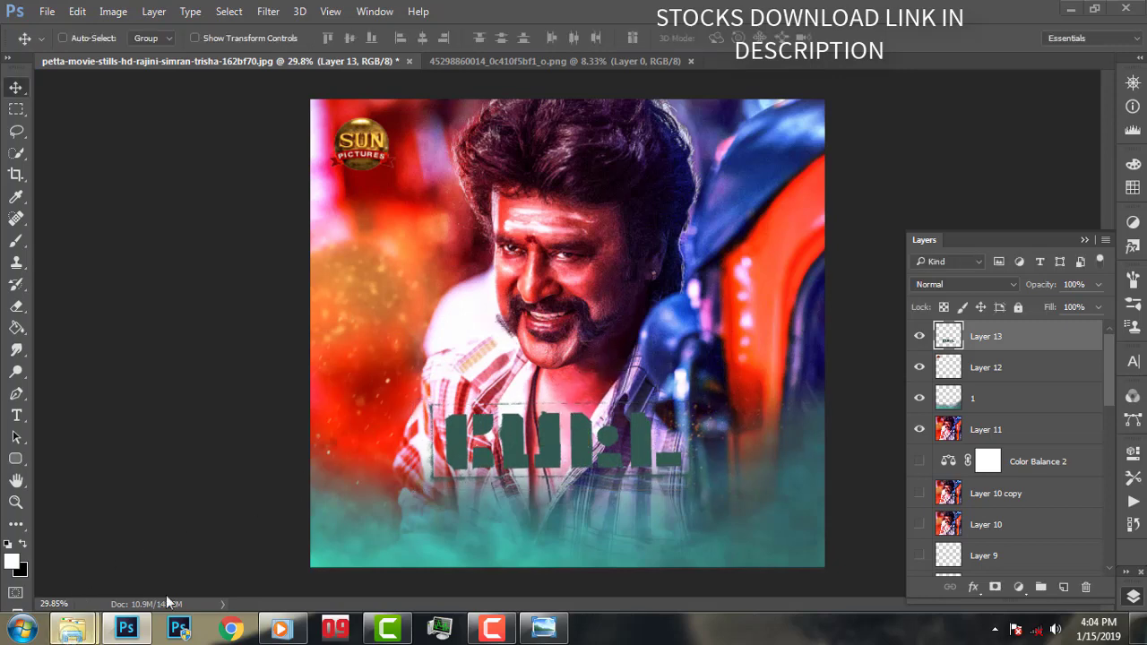
# - Open the texture images folder in Explorer and locate recycled_texture
pyautogui.moveTo(72, 628)
pyautogui.click(160, 540)
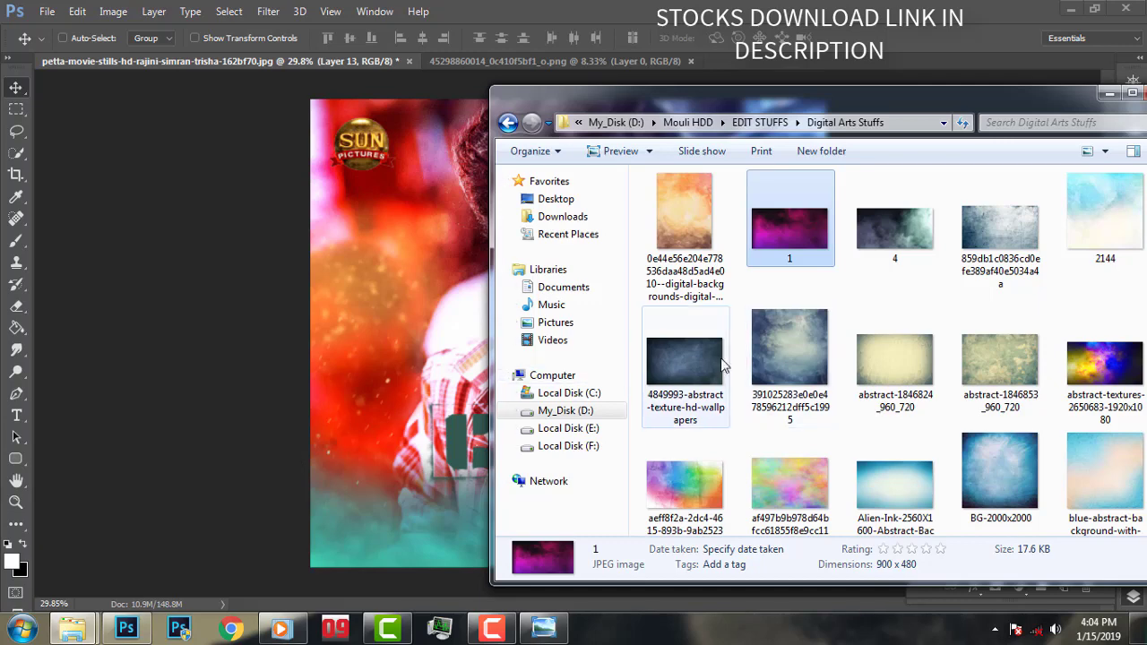
pyautogui.moveTo(896, 97); pyautogui.dragTo(782, 90)
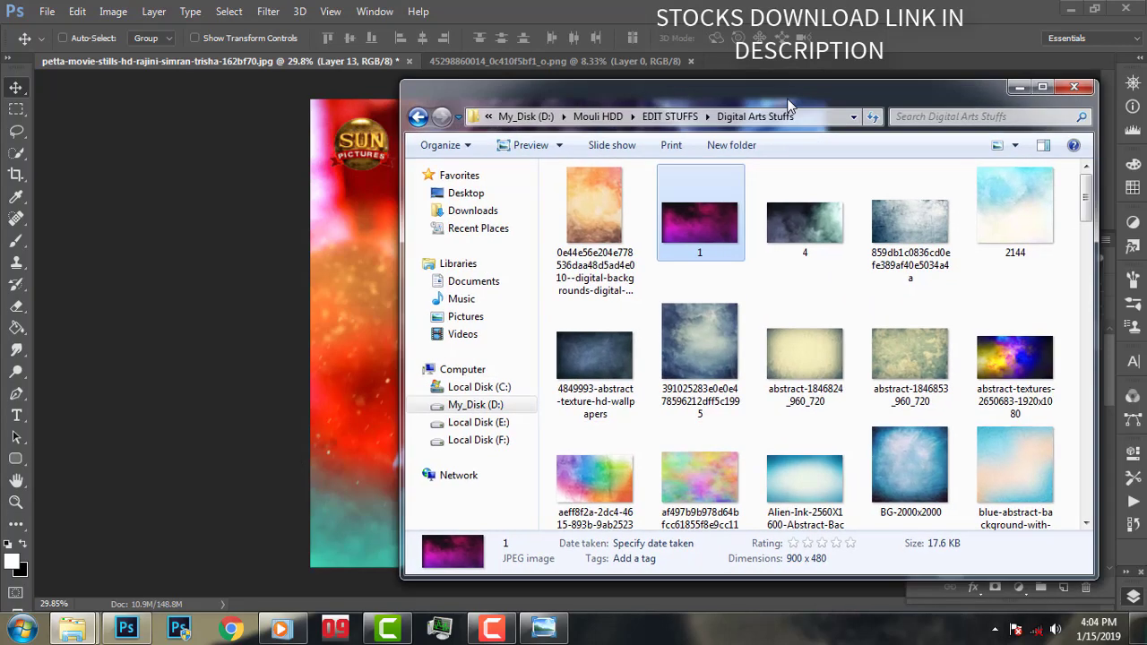
pyautogui.scroll(-1, 1040, 208)
pyautogui.scroll(-1, 1040, 207)
pyautogui.scroll(-1, 1040, 208)
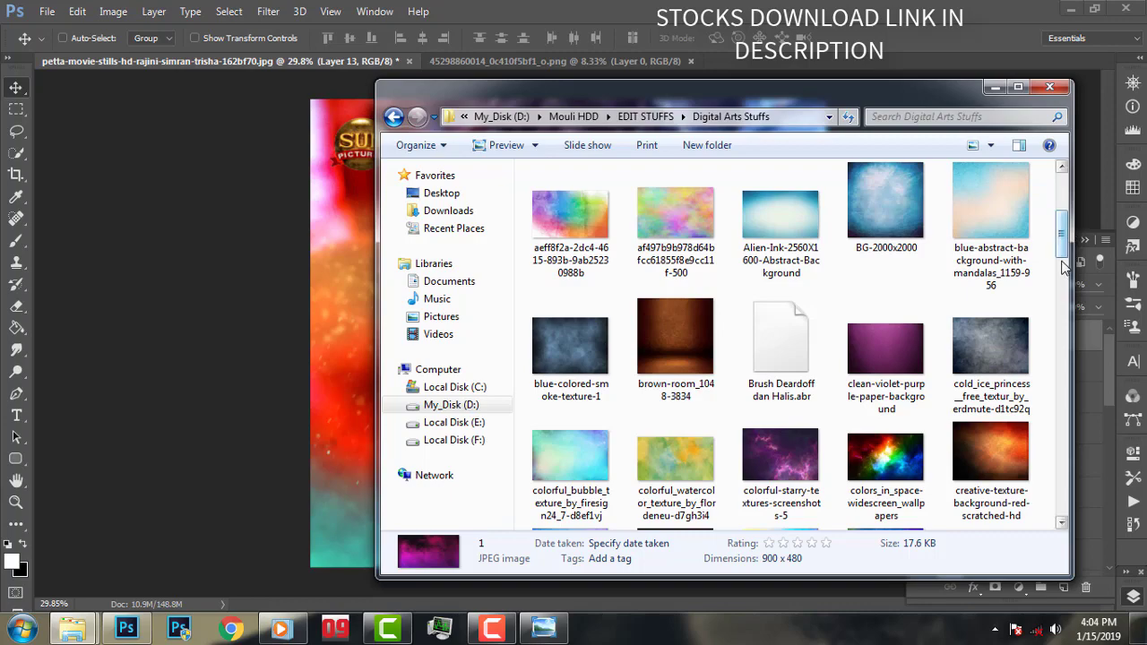
pyautogui.moveTo(1062, 266); pyautogui.dragTo(1054, 405)
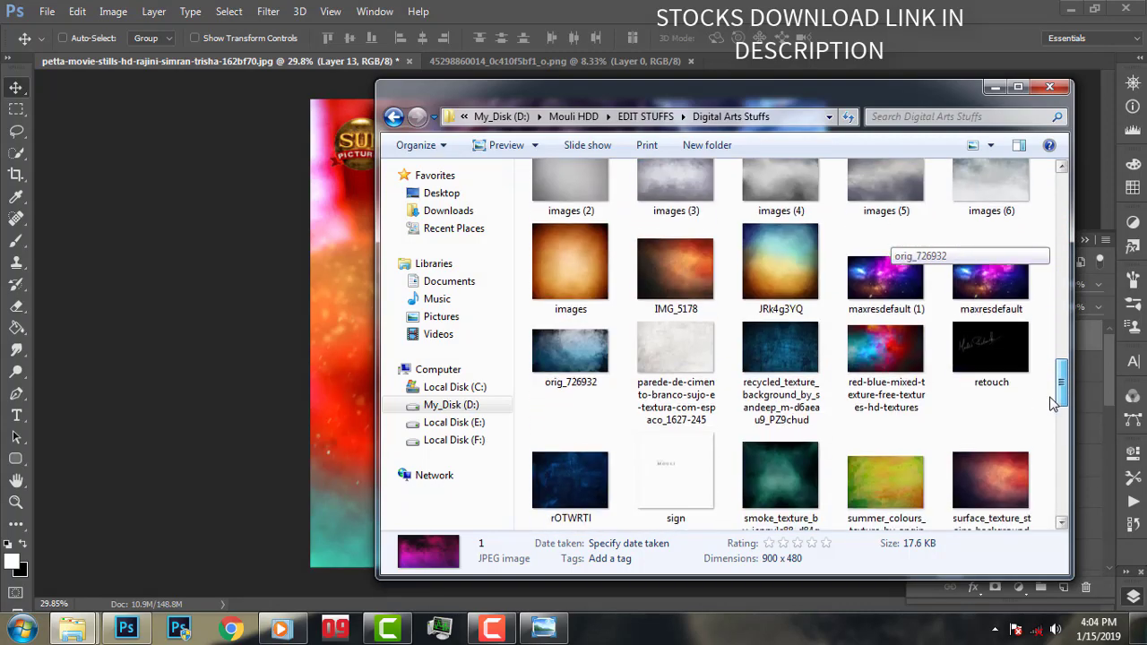
# - Place recycled_texture over the title lettering and clip it to Layer 13
pyautogui.moveTo(780, 331); pyautogui.dragTo(359, 480)
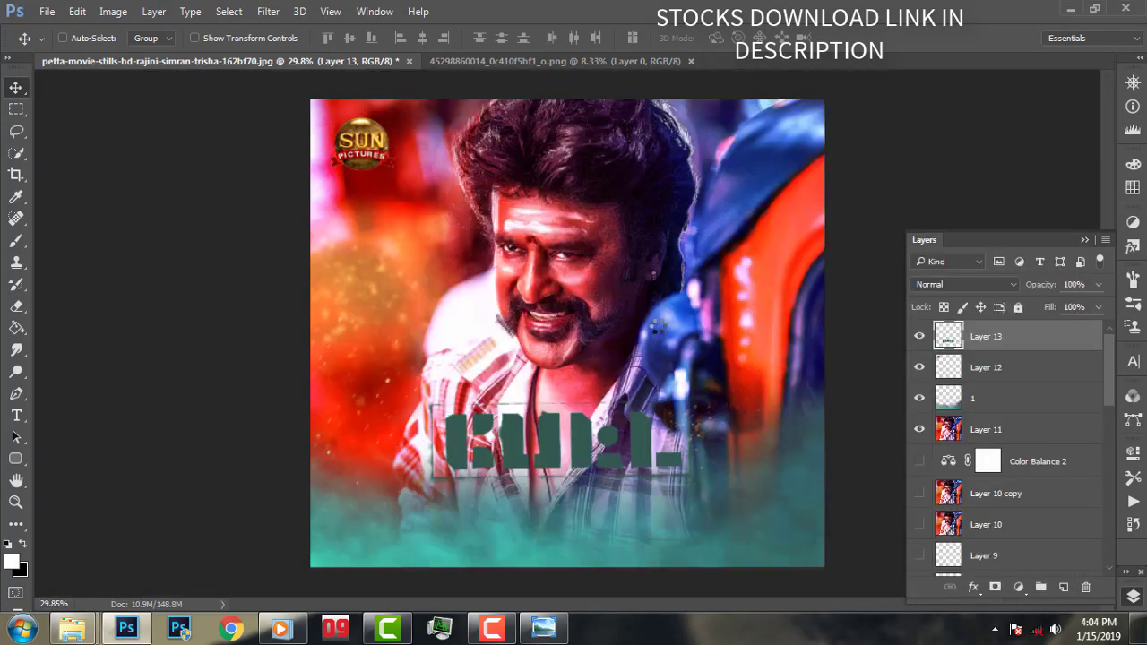
pyautogui.moveTo(598, 391); pyautogui.dragTo(598, 449)
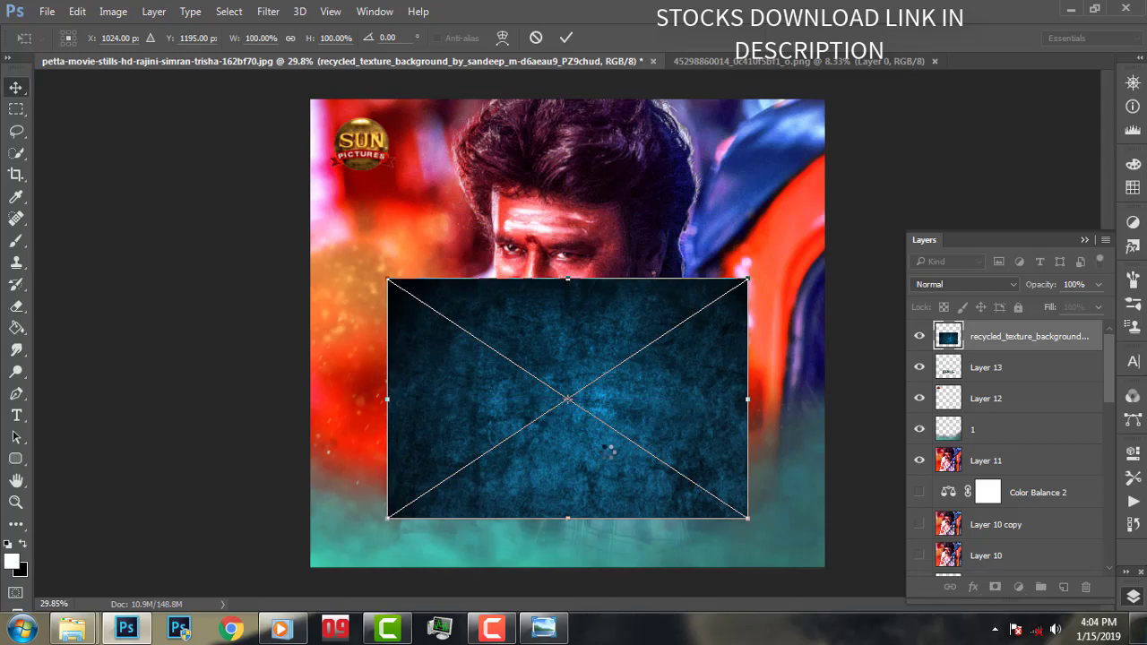
pyautogui.press('Return')
pyautogui.keyDown('alt'); pyautogui.click(1015, 362); pyautogui.keyUp('alt')
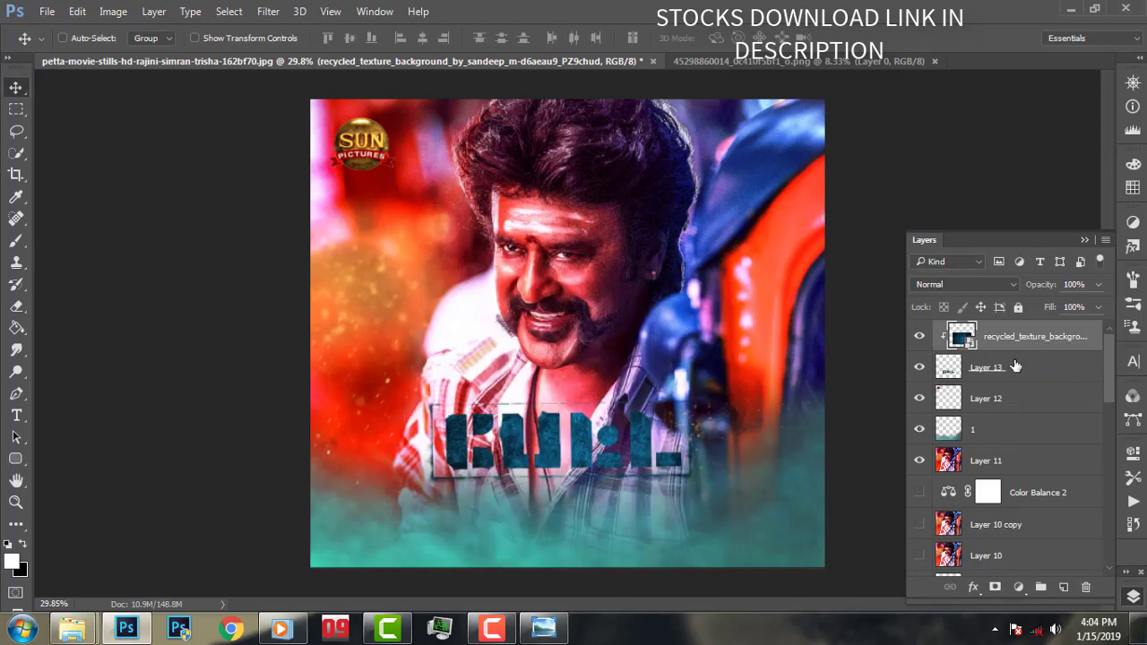
# - Lasso the 'Written and directed by' credit in the credits artwork
pyautogui.click(732, 61)
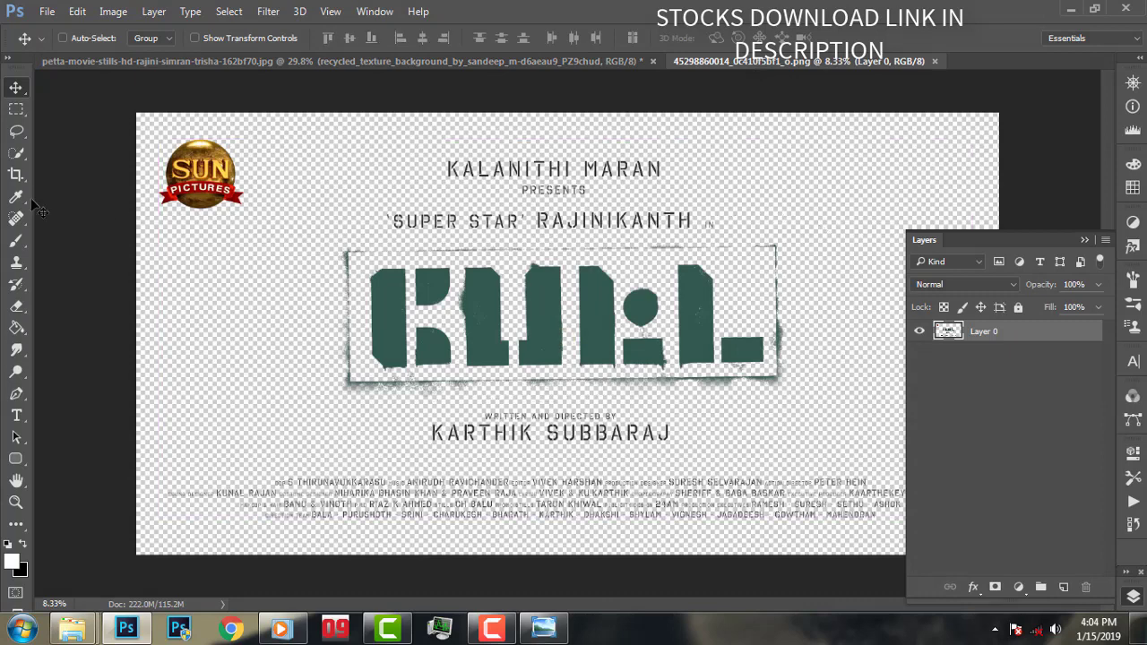
pyautogui.click(17, 132)
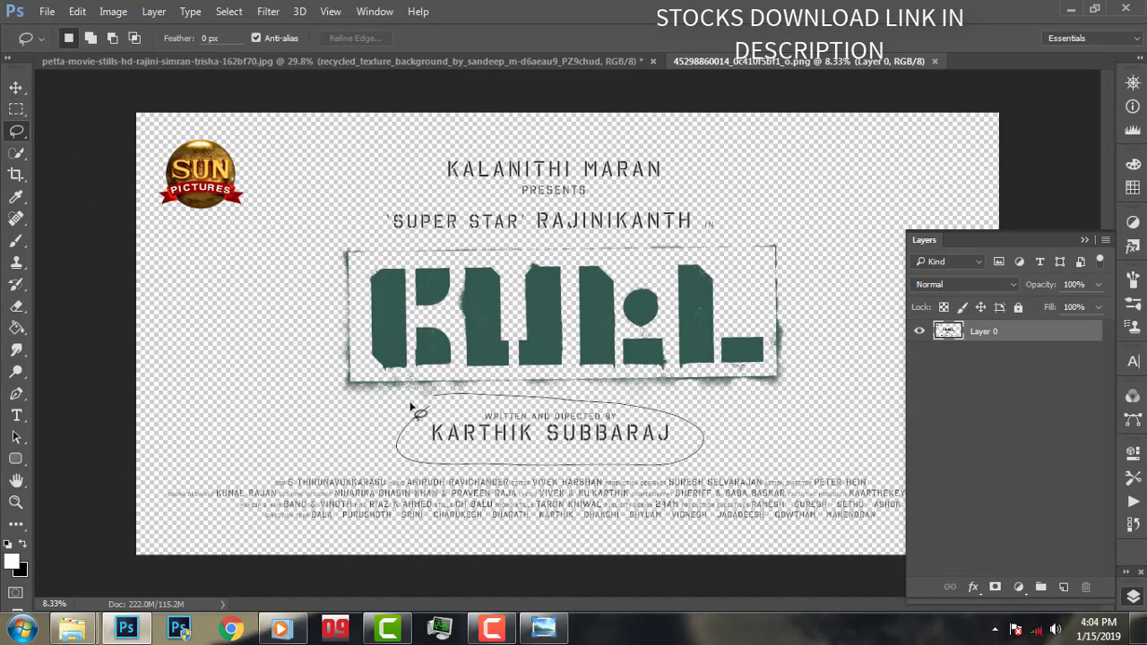
pyautogui.moveTo(411, 407); pyautogui.dragTo(412, 406)
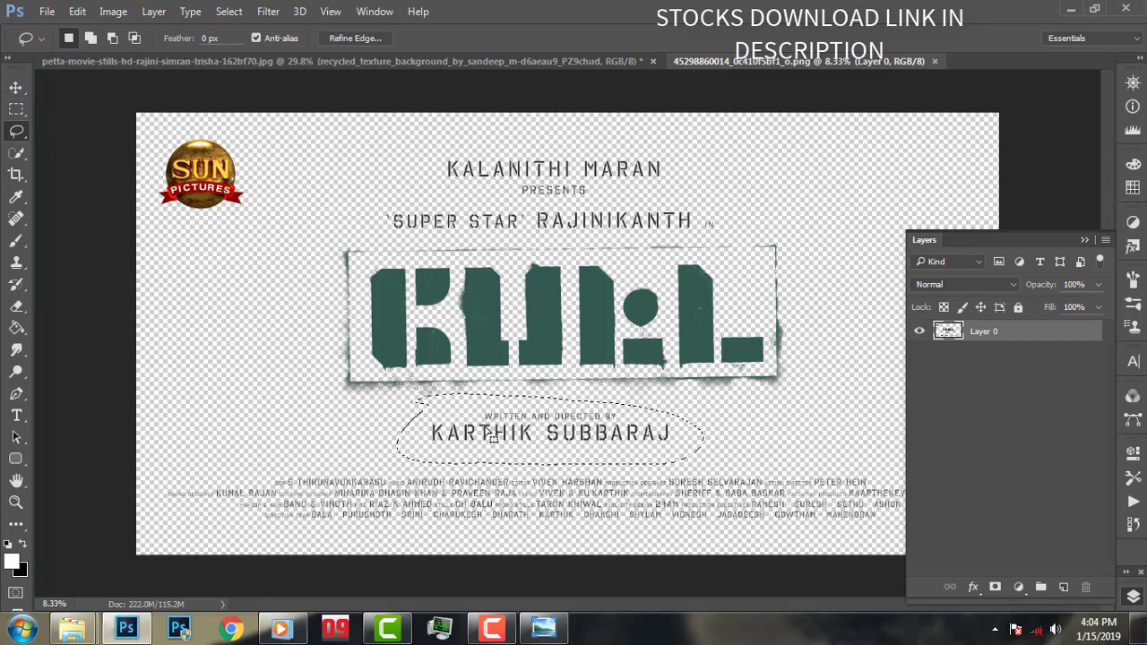
pyautogui.moveTo(492, 416)
pyautogui.mouseDown()
pyautogui.moveTo(205, 63)
pyautogui.moveTo(571, 520)
pyautogui.moveTo(510, 418)
pyautogui.mouseUp()
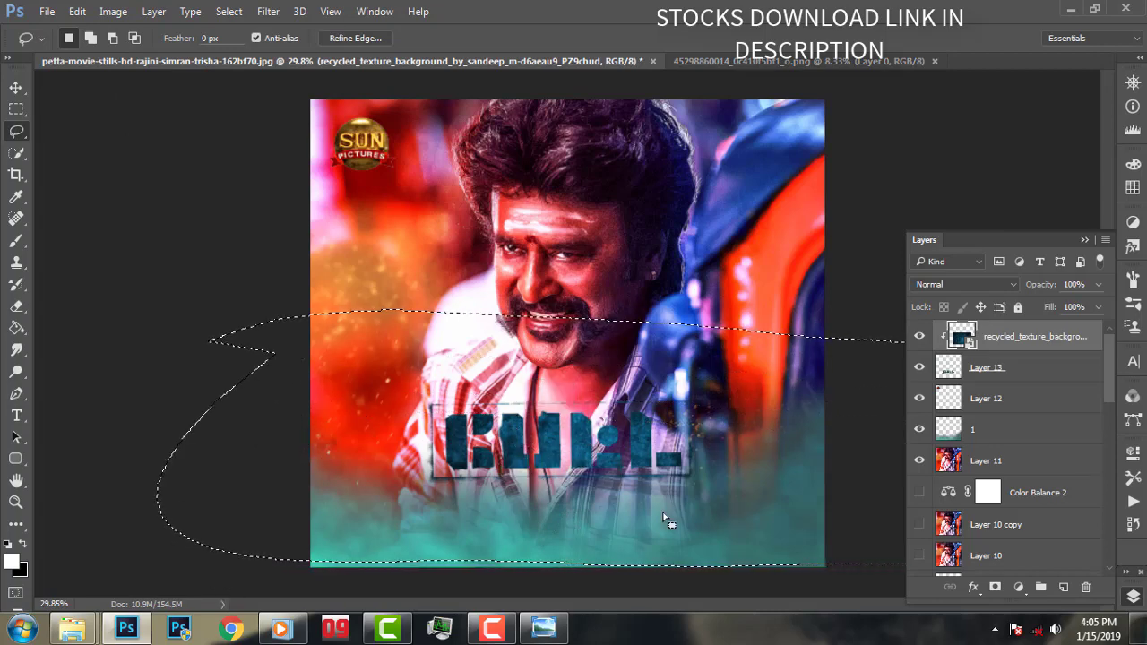
pyautogui.hotkey('ctrl', 'd')
pyautogui.hotkey('ctrl', 'd')
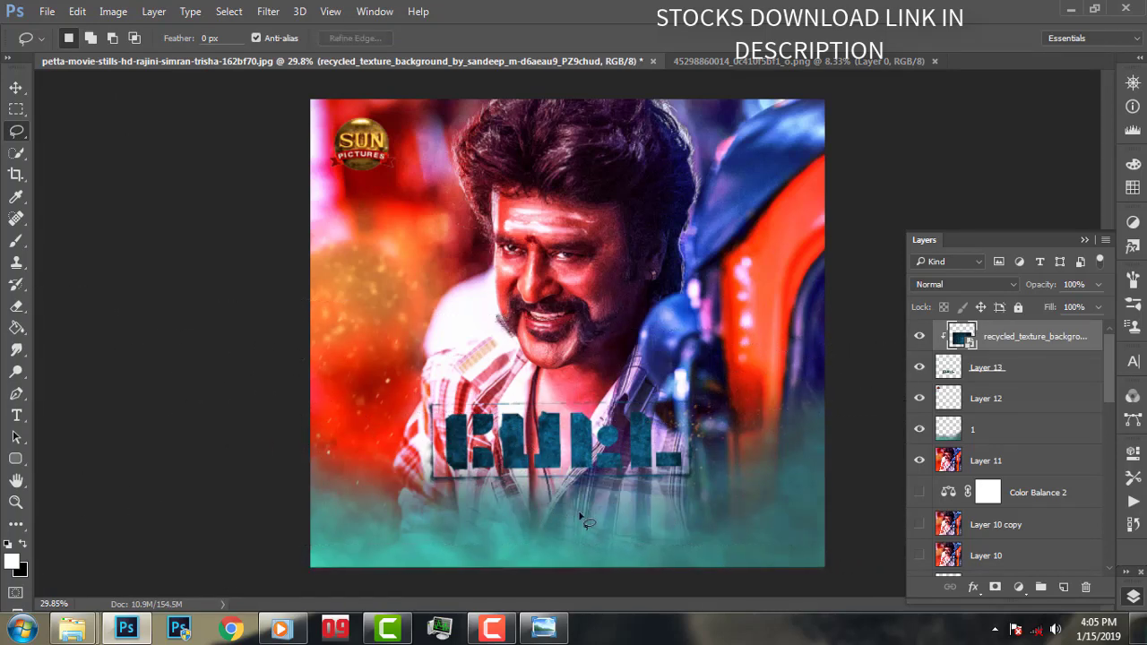
pyautogui.press('v')
pyautogui.moveTo(571, 484); pyautogui.dragTo(561, 489)
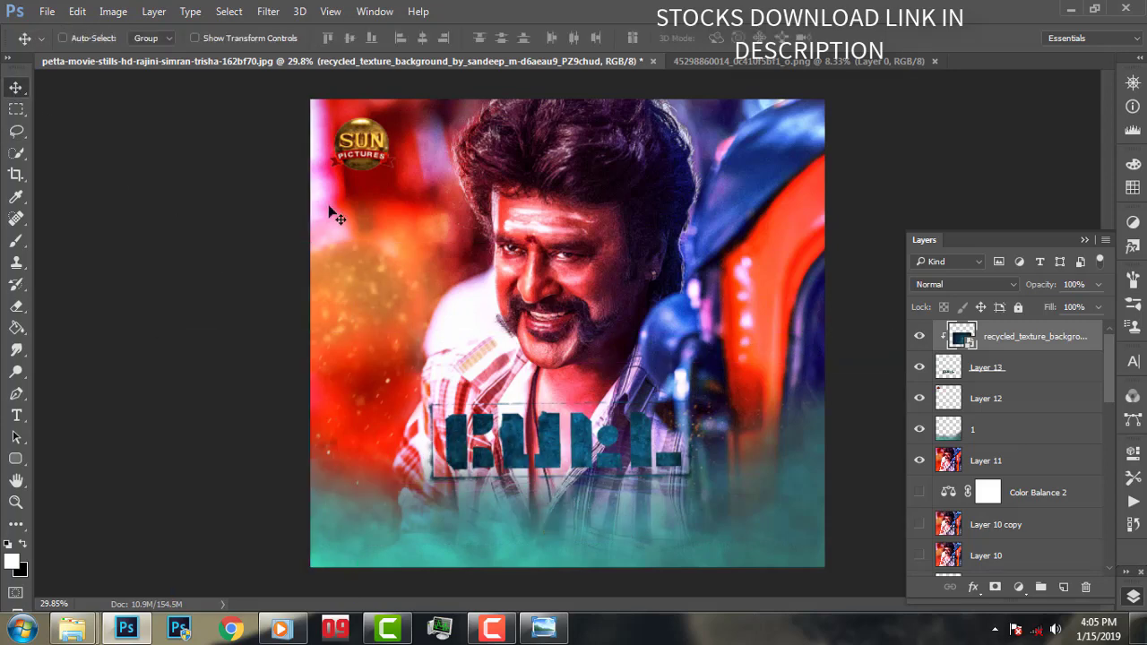
# - Bring the director credit into the poster, scale it to about 28%, and centre it below the title
pyautogui.click(701, 61)
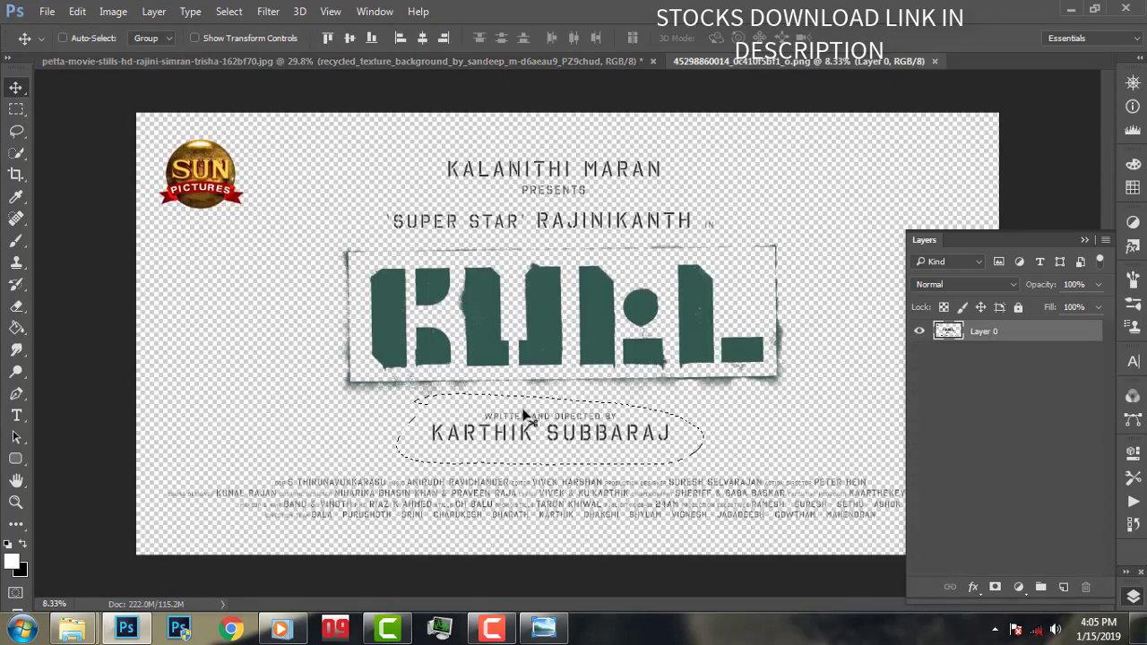
pyautogui.moveTo(440, 389)
pyautogui.mouseDown()
pyautogui.moveTo(348, 121)
pyautogui.moveTo(417, 224)
pyautogui.mouseUp()
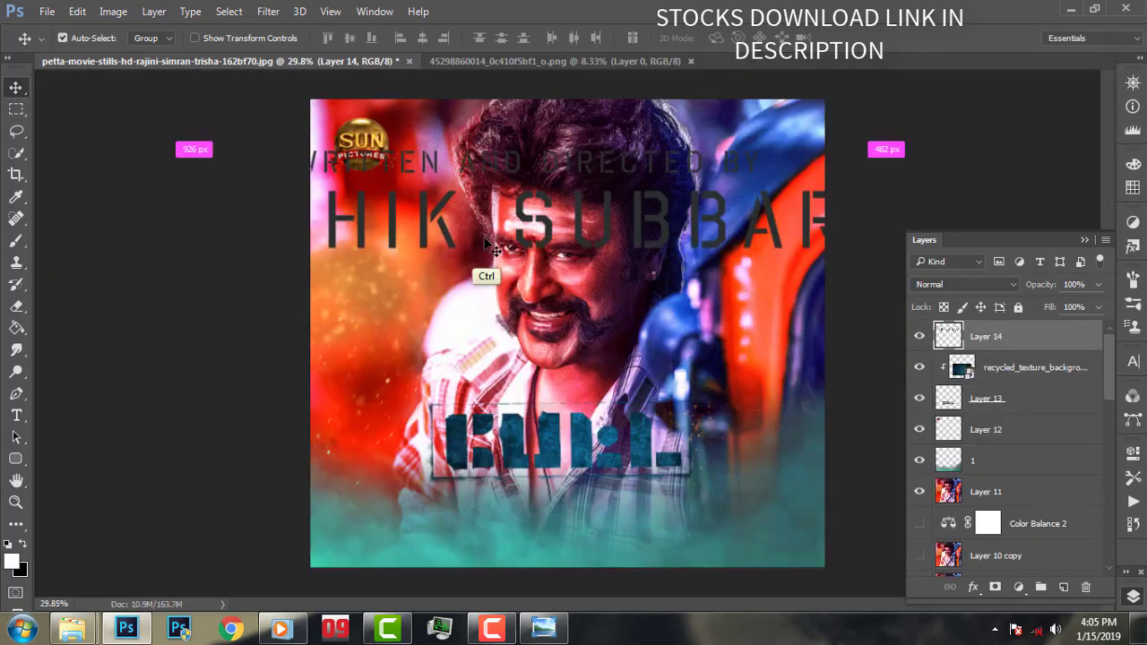
pyautogui.hotkey('ctrl', 't')
pyautogui.moveTo(78, 82); pyautogui.dragTo(127, 106)
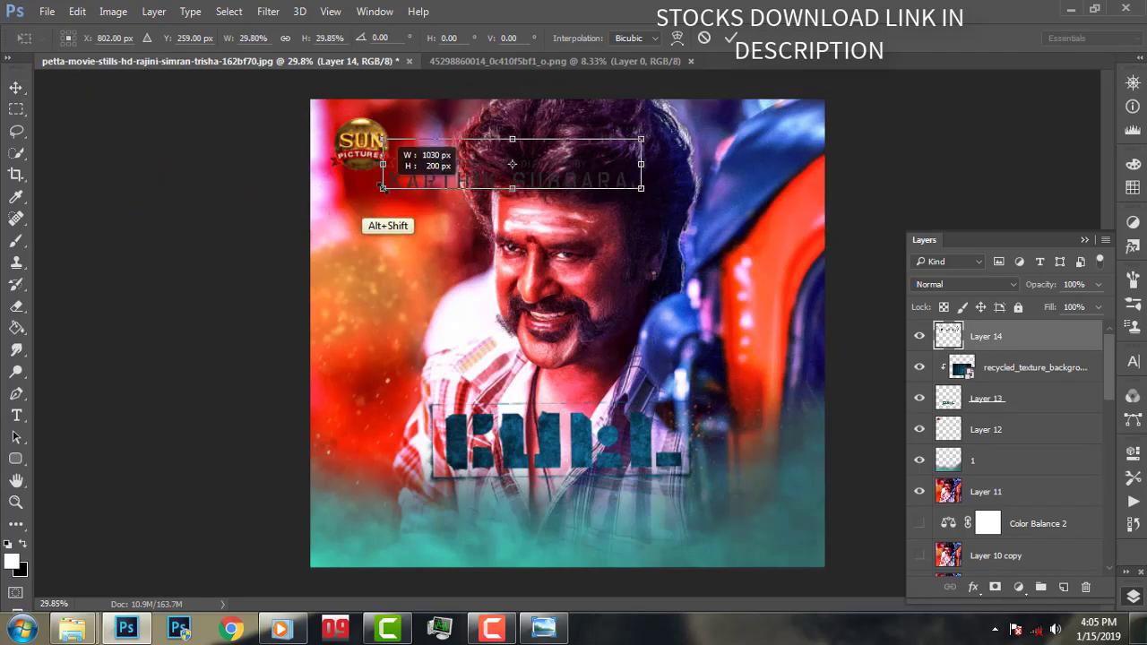
pyautogui.moveTo(127, 106); pyautogui.dragTo(392, 141)
pyautogui.moveTo(574, 177); pyautogui.dragTo(615, 529)
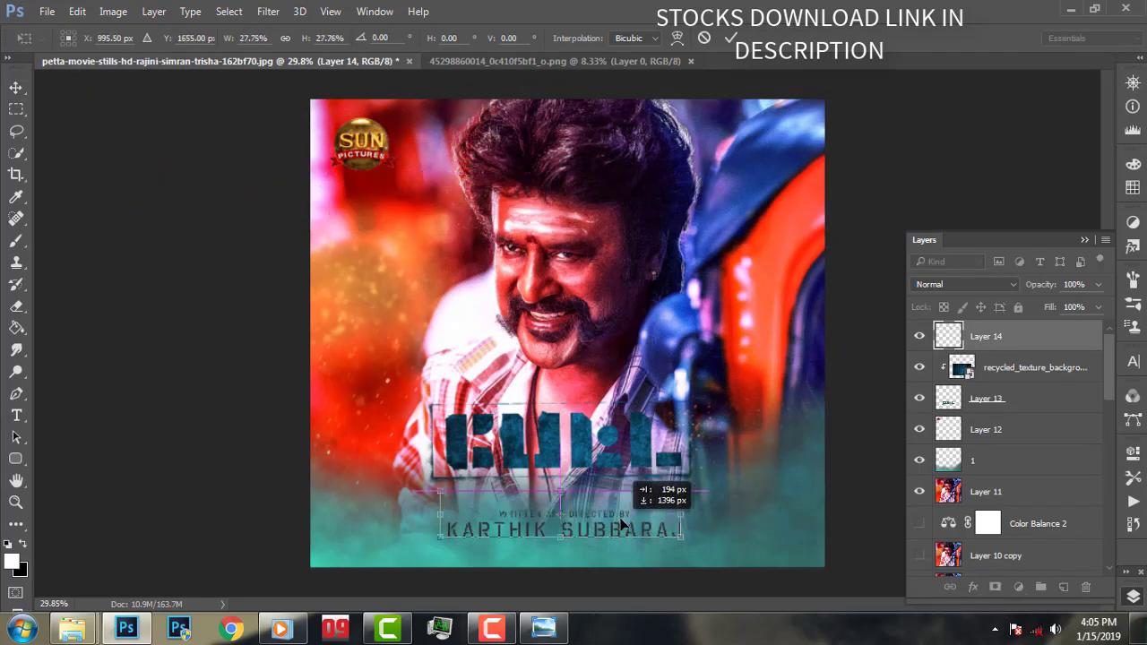
pyautogui.press('Return')
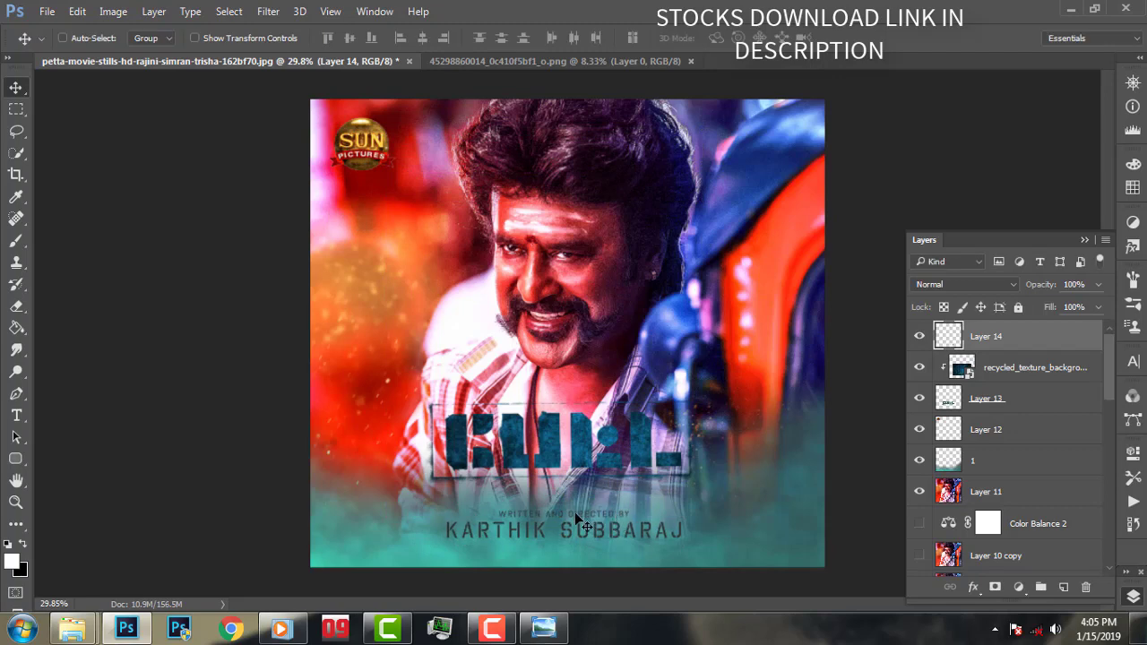
pyautogui.moveTo(570, 533); pyautogui.dragTo(579, 532)
# - Select the star credit line in the title artwork and drop it onto the poster
pyautogui.click(464, 61)
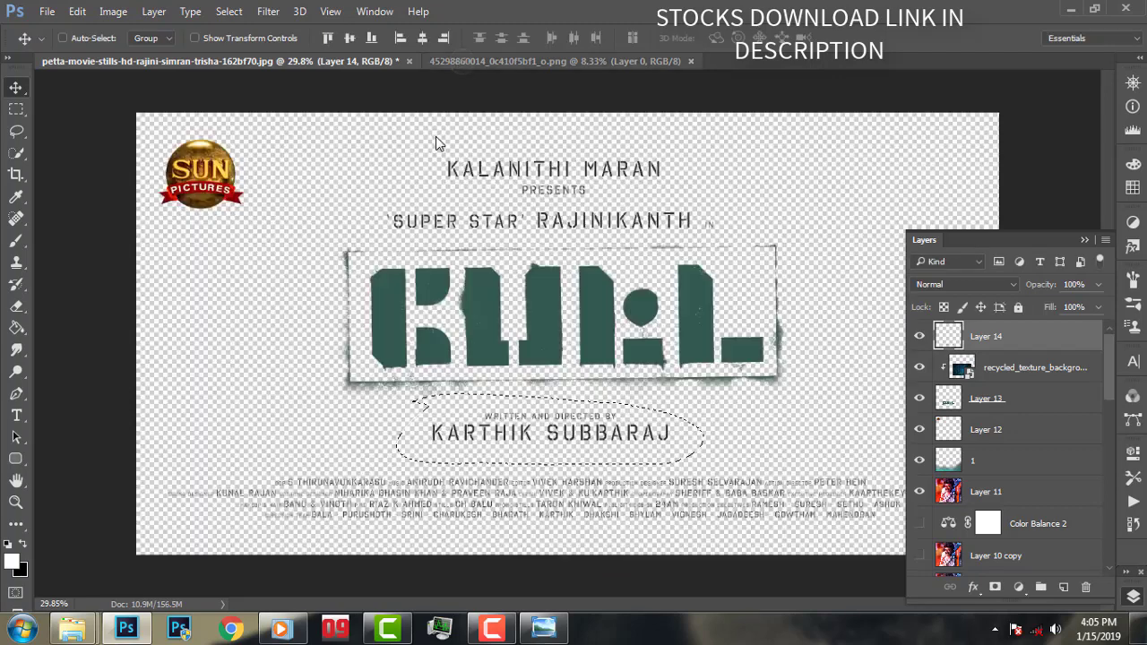
pyautogui.hotkey('ctrl', 'd')
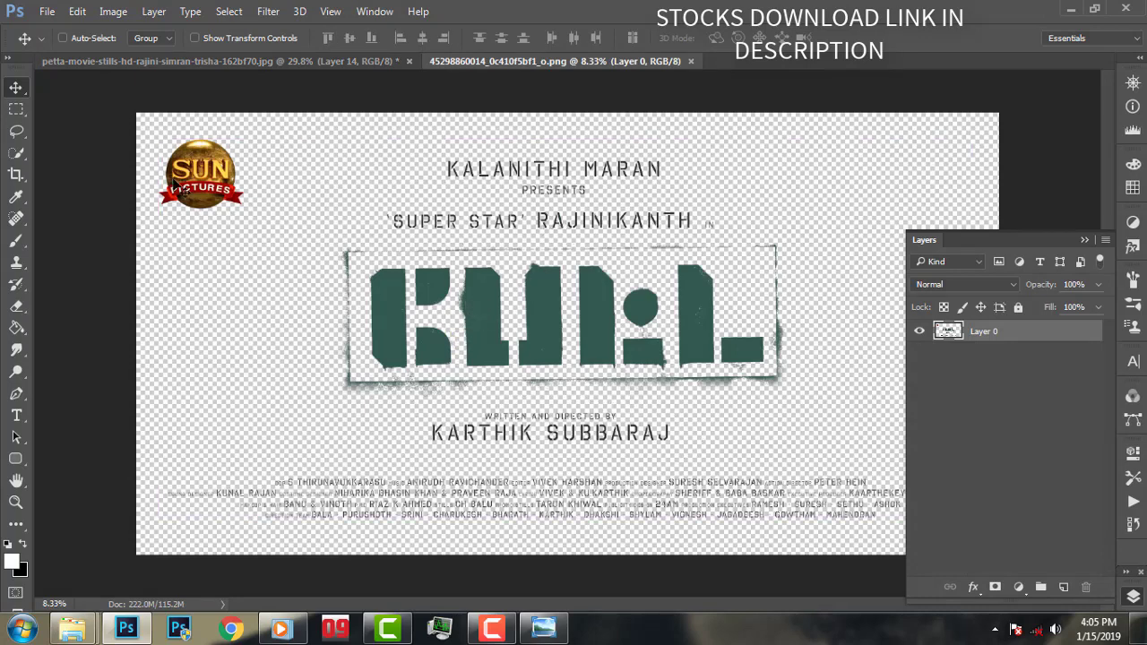
pyautogui.click(12, 134)
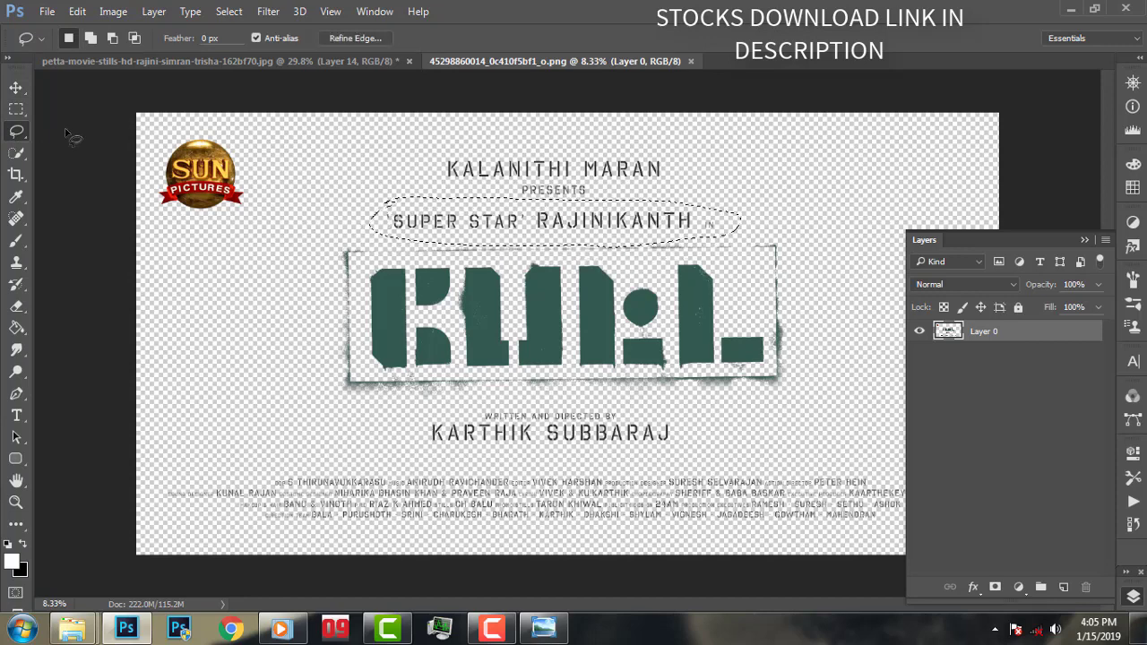
pyautogui.click(17, 87)
pyautogui.moveTo(526, 221)
pyautogui.mouseDown()
pyautogui.moveTo(425, 222)
pyautogui.moveTo(475, 391)
pyautogui.mouseUp()
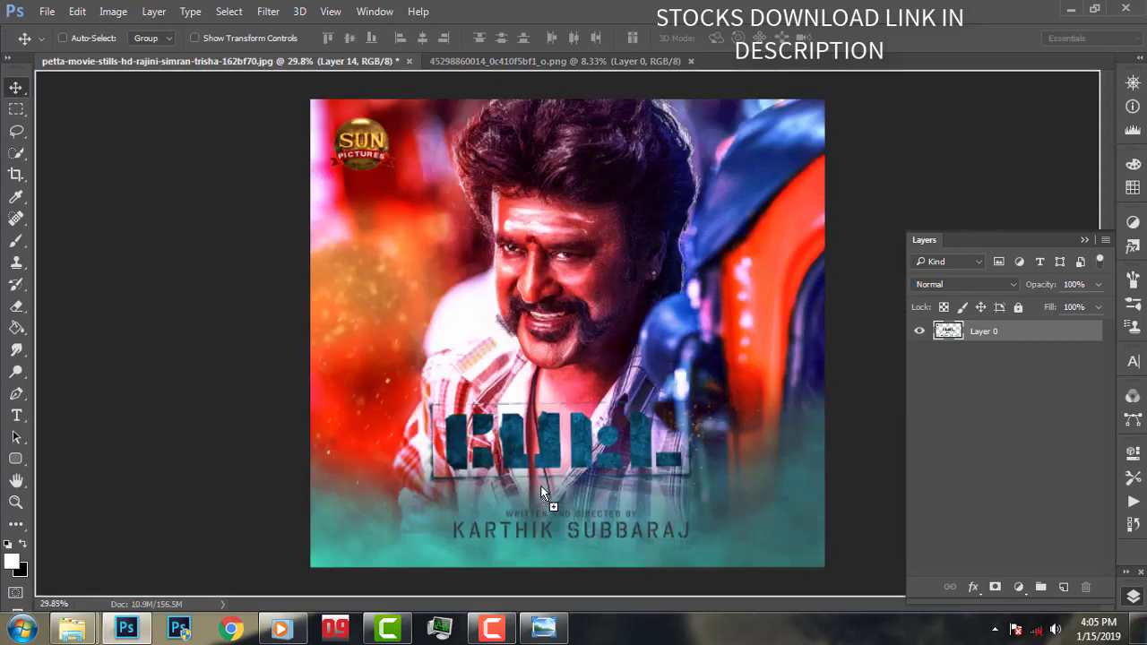
pyautogui.moveTo(541, 492); pyautogui.dragTo(544, 492)
# - Shrink the star credit line and move it just above the title
pyautogui.hotkey('ctrl', 't')
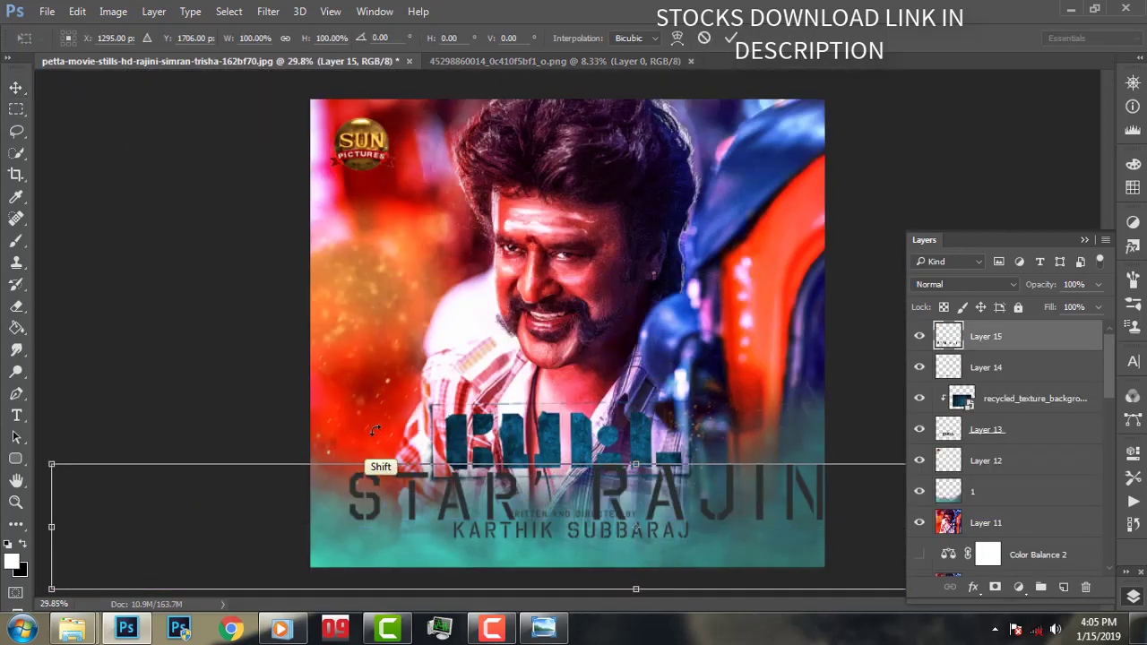
pyautogui.moveTo(51, 464)
pyautogui.mouseDown()
pyautogui.moveTo(298, 513)
pyautogui.moveTo(636, 535)
pyautogui.moveTo(591, 430)
pyautogui.moveTo(622, 430)
pyautogui.mouseUp()
pyautogui.press('Return')
pyautogui.press('z')
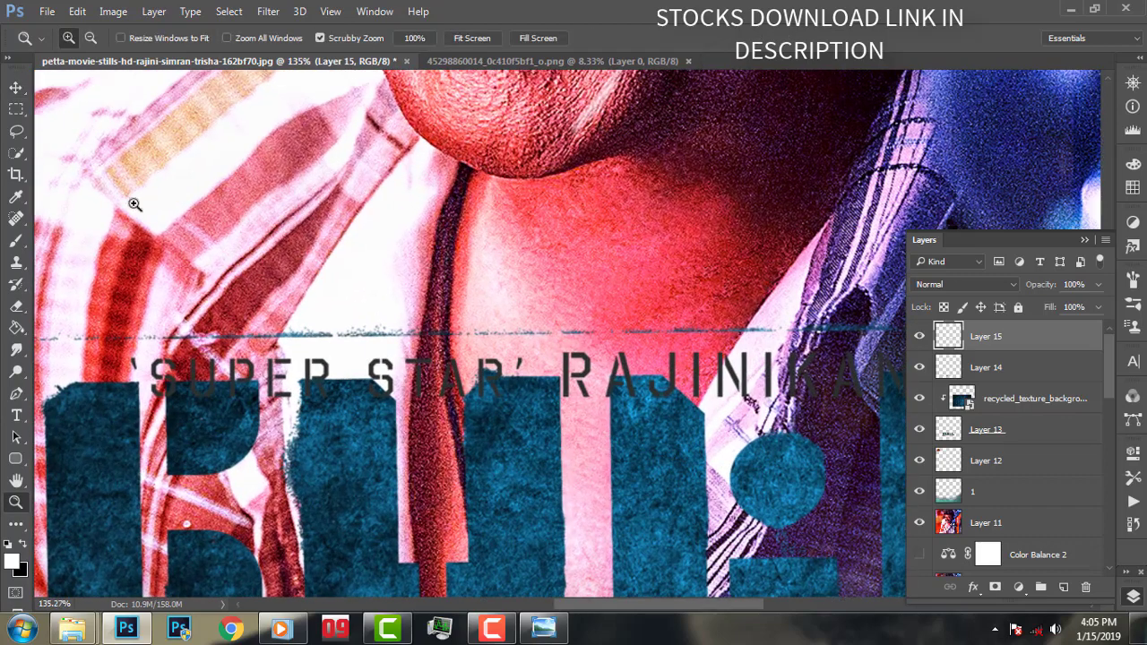
pyautogui.click(17, 88)
pyautogui.hotkey('ctrl', 't')
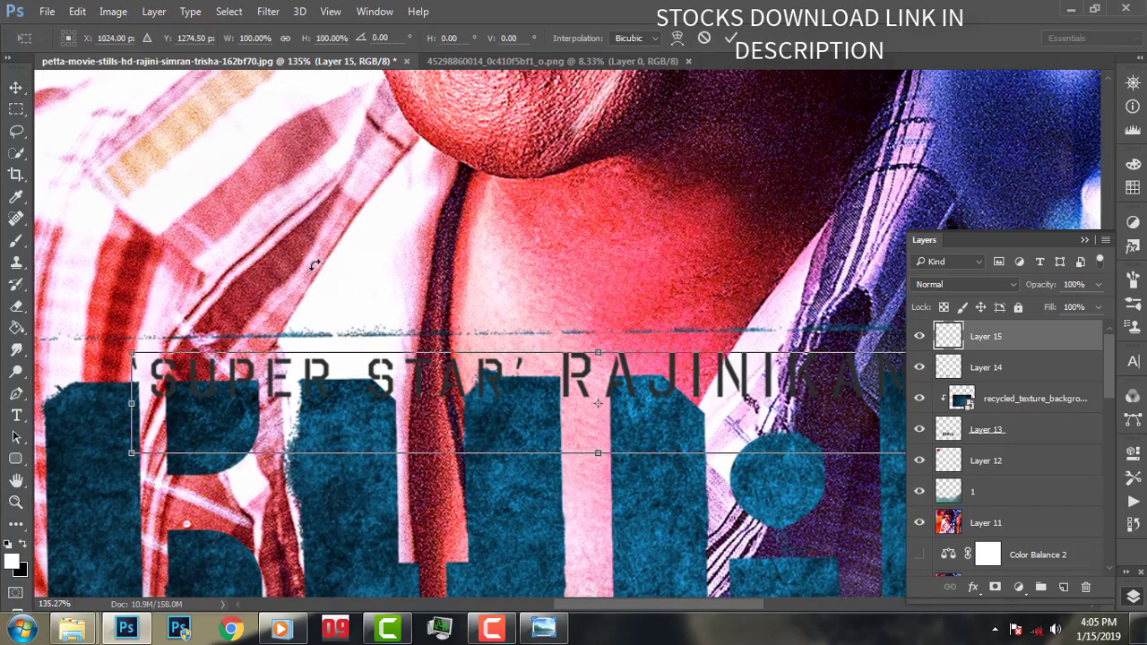
pyautogui.moveTo(131, 403); pyautogui.dragTo(415, 404)
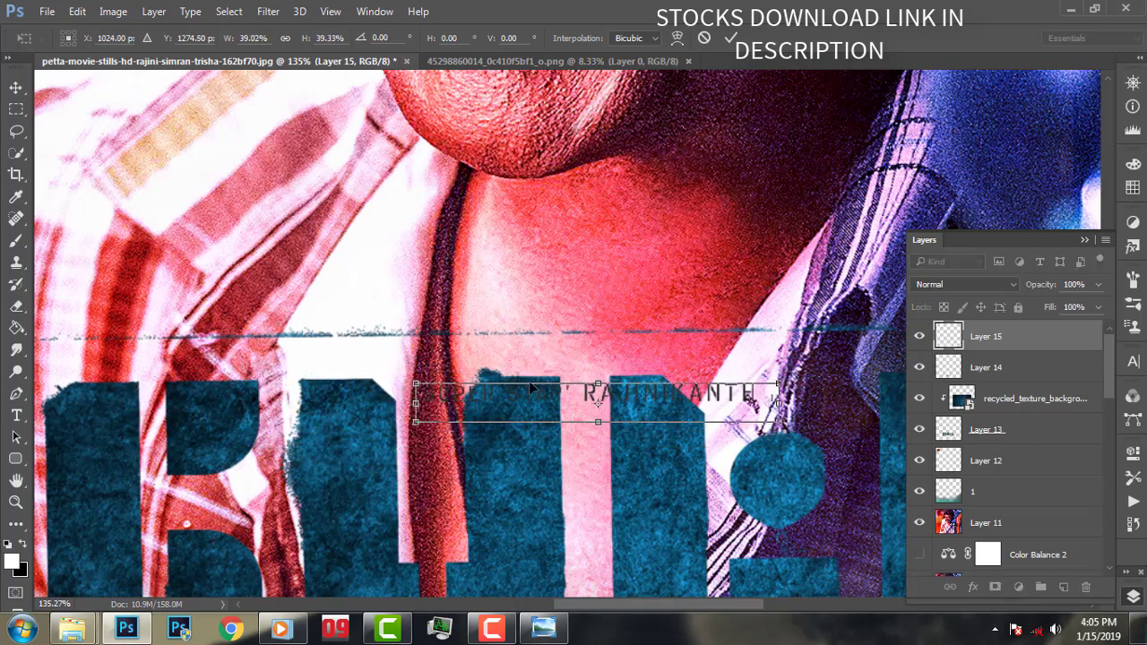
pyautogui.press('Return')
pyautogui.moveTo(578, 413); pyautogui.dragTo(576, 363)
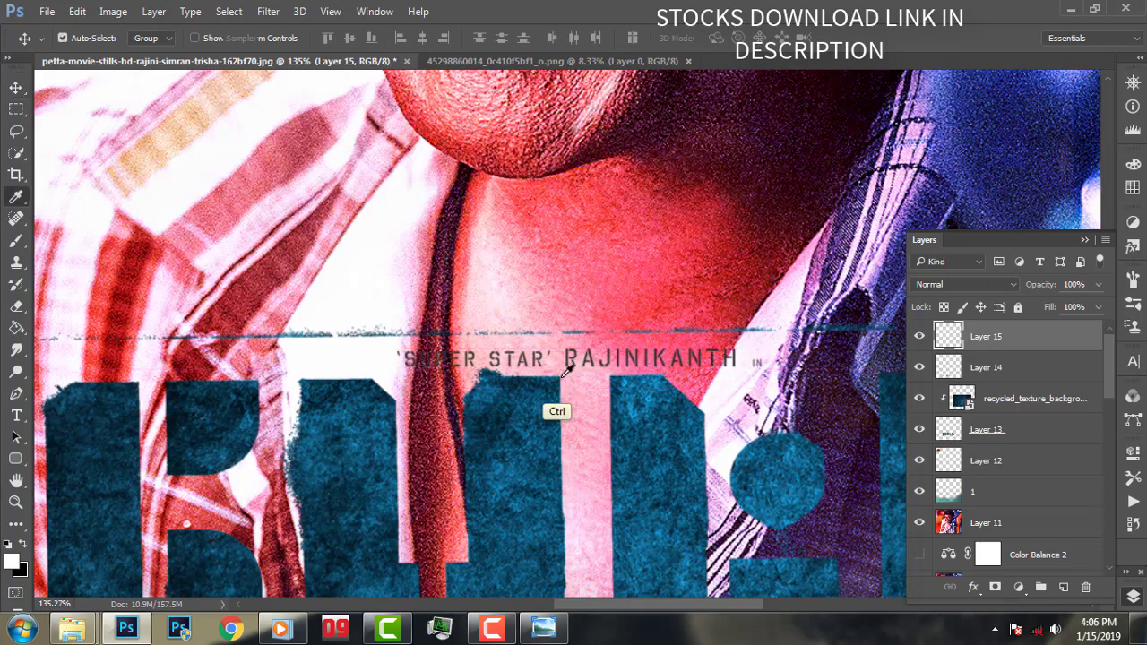
# - Darken the star credit to black with Hue/Saturation Lightness -100, then fit the poster on screen
pyautogui.hotkey('ctrl', 'u')
pyautogui.moveTo(128, 381); pyautogui.dragTo(224, 378)
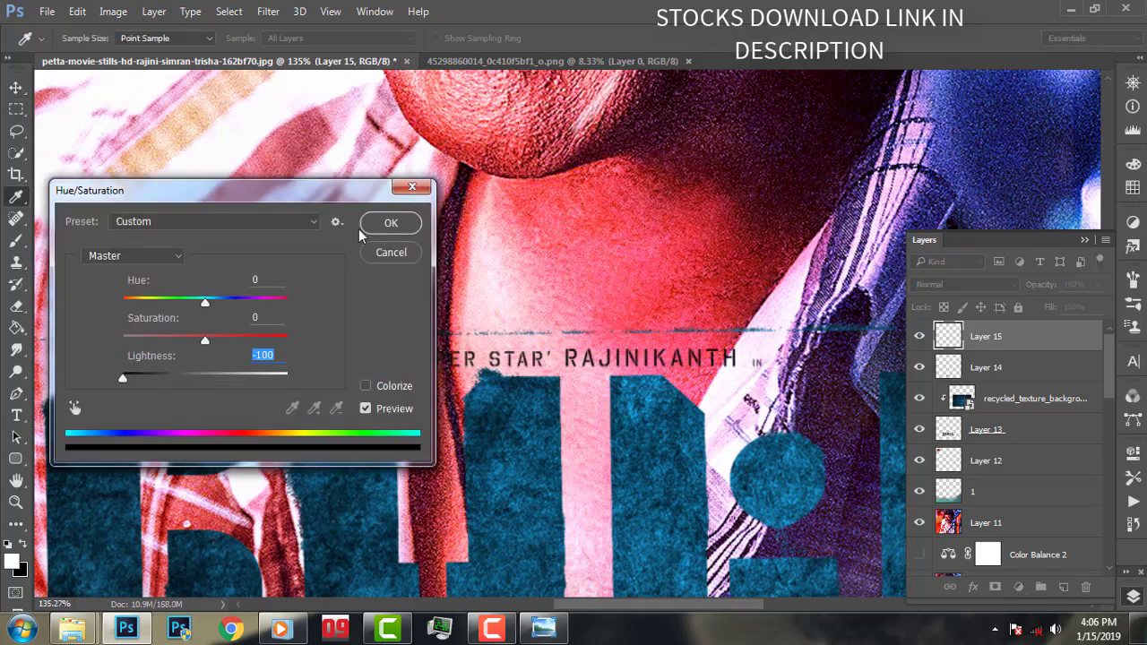
pyautogui.click(391, 224)
pyautogui.moveTo(541, 363); pyautogui.dragTo(552, 357)
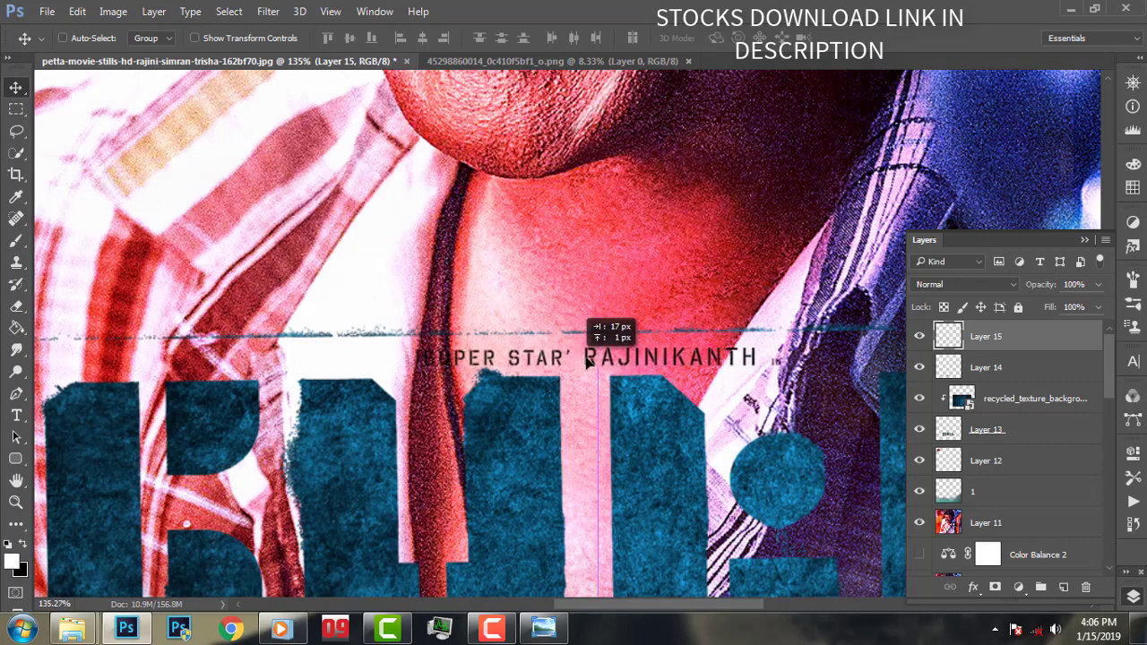
pyautogui.press('z')
pyautogui.rightClick(512, 362)
pyautogui.click(540, 373)
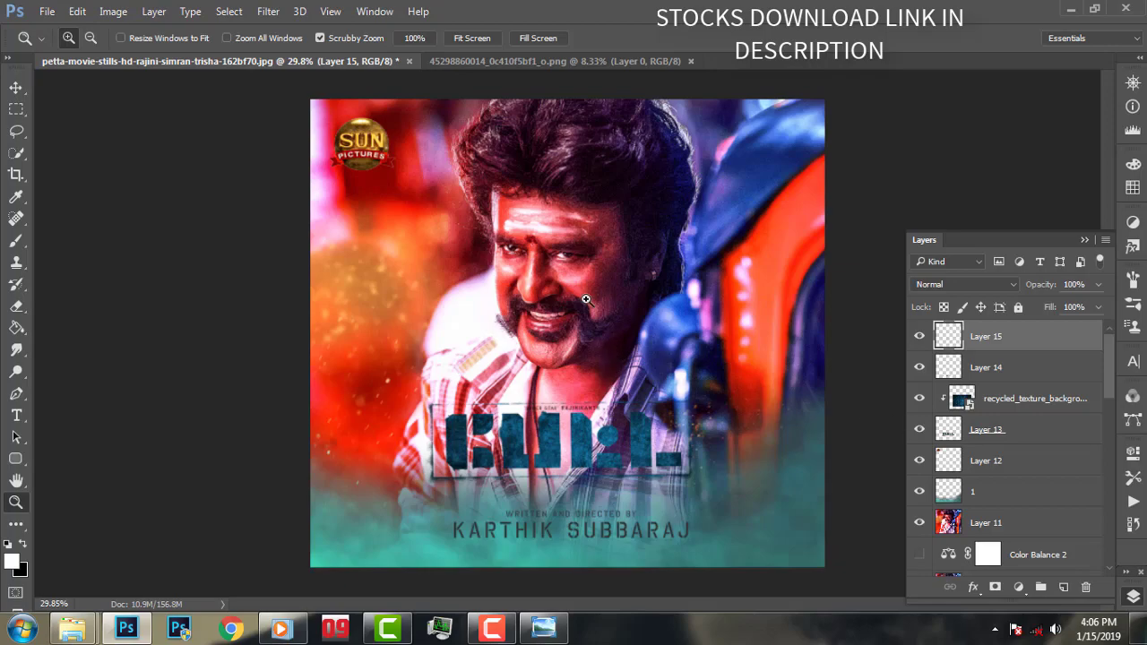
# - Add a new top layer and fill it with Apply Image using Merged layers and Multiply blending
pyautogui.moveTo(586, 299)
pyautogui.mouseDown()
pyautogui.moveTo(707, 313)
pyautogui.moveTo(691, 297)
pyautogui.mouseUp()
pyautogui.rightClick(699, 310)
pyautogui.click(712, 316)
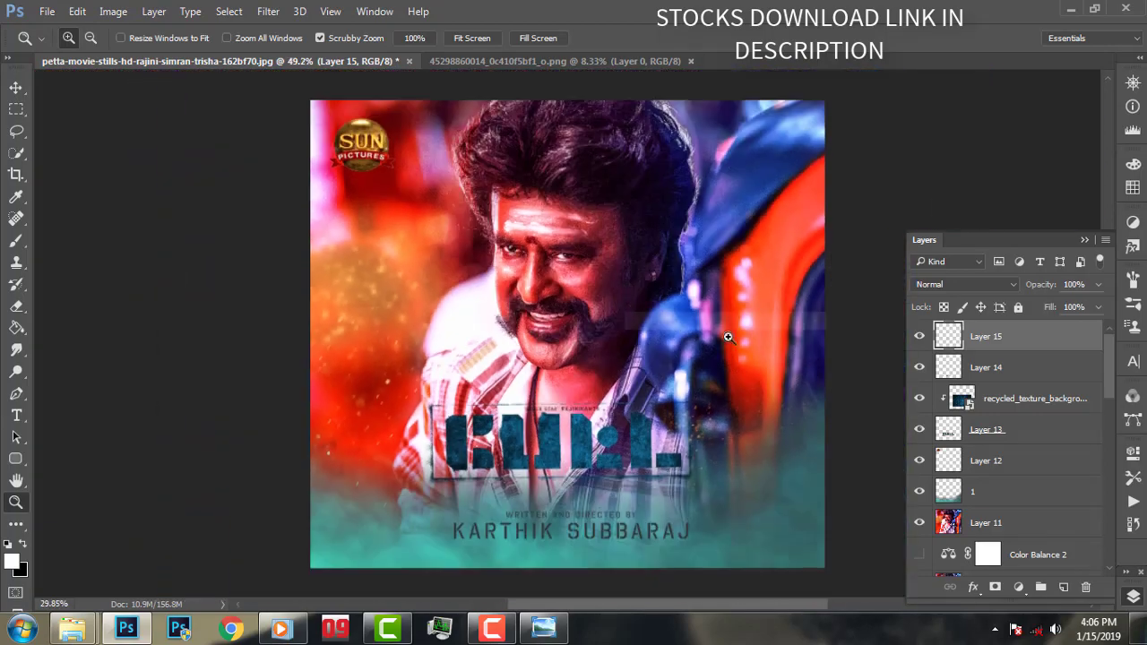
pyautogui.click(1063, 588)
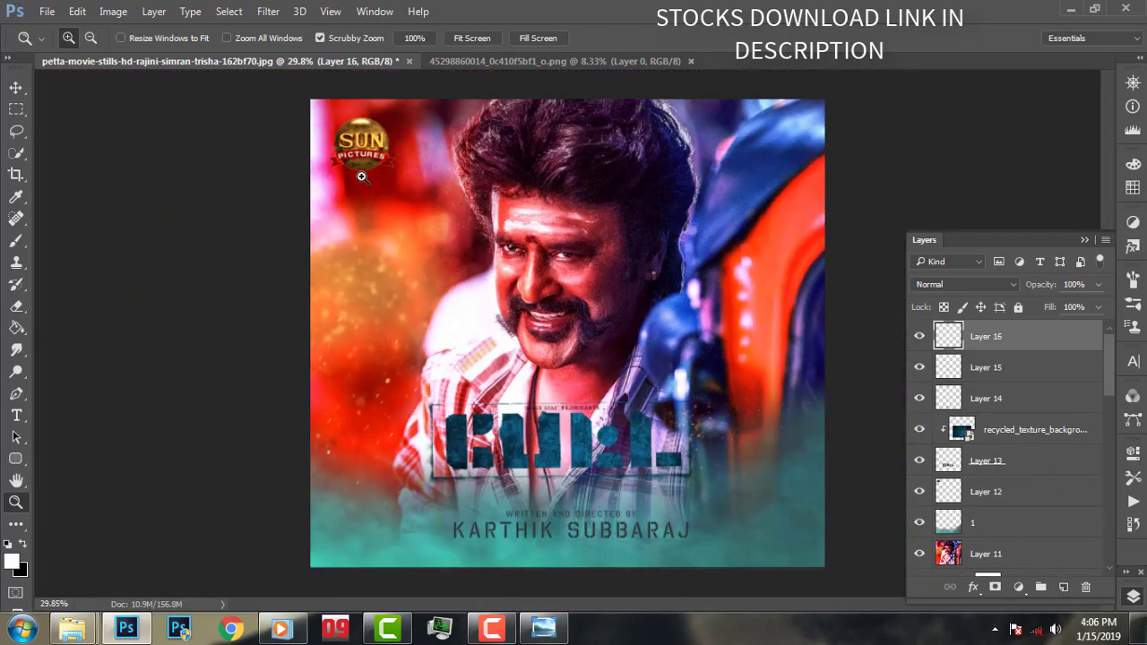
pyautogui.click(113, 11)
pyautogui.click(148, 250)
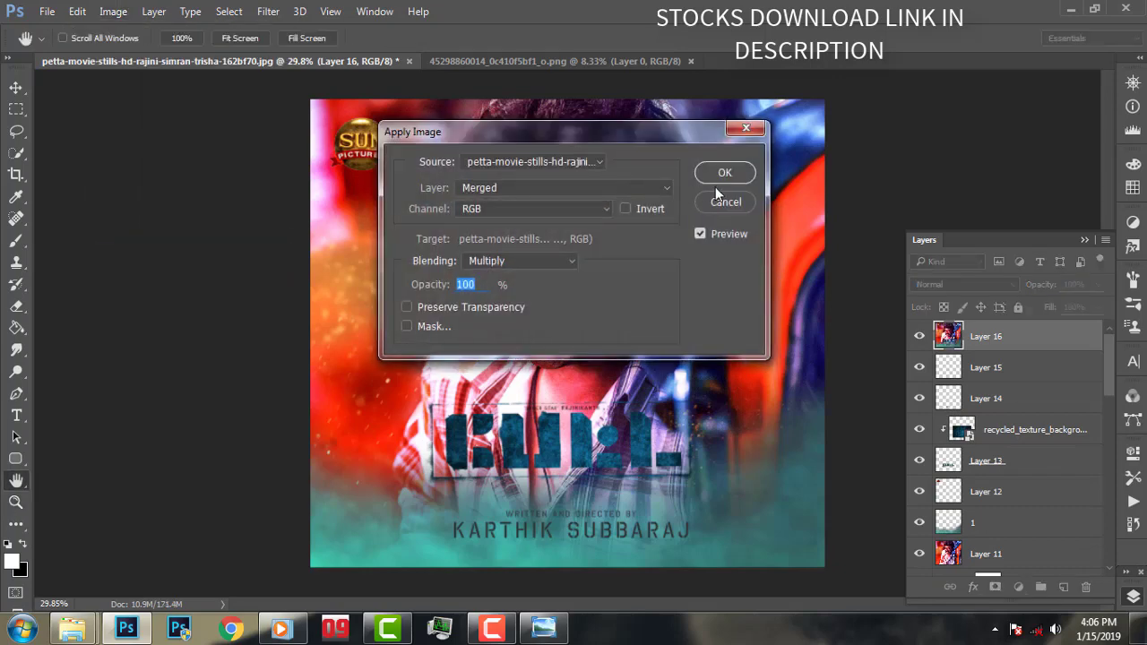
pyautogui.click(724, 173)
pyautogui.press('z')
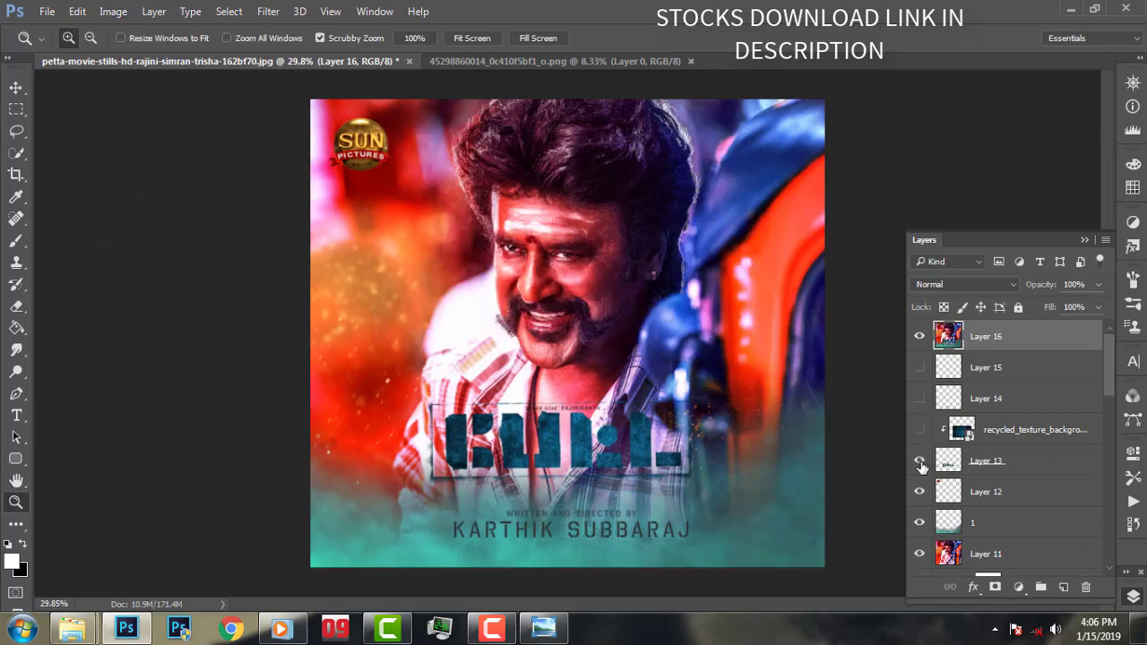
# - Toggle merged Layer 16's visibility to compare, then delete an extra empty layer
pyautogui.scroll(-3, 1108, 403)
pyautogui.scroll(-4, 1101, 516)
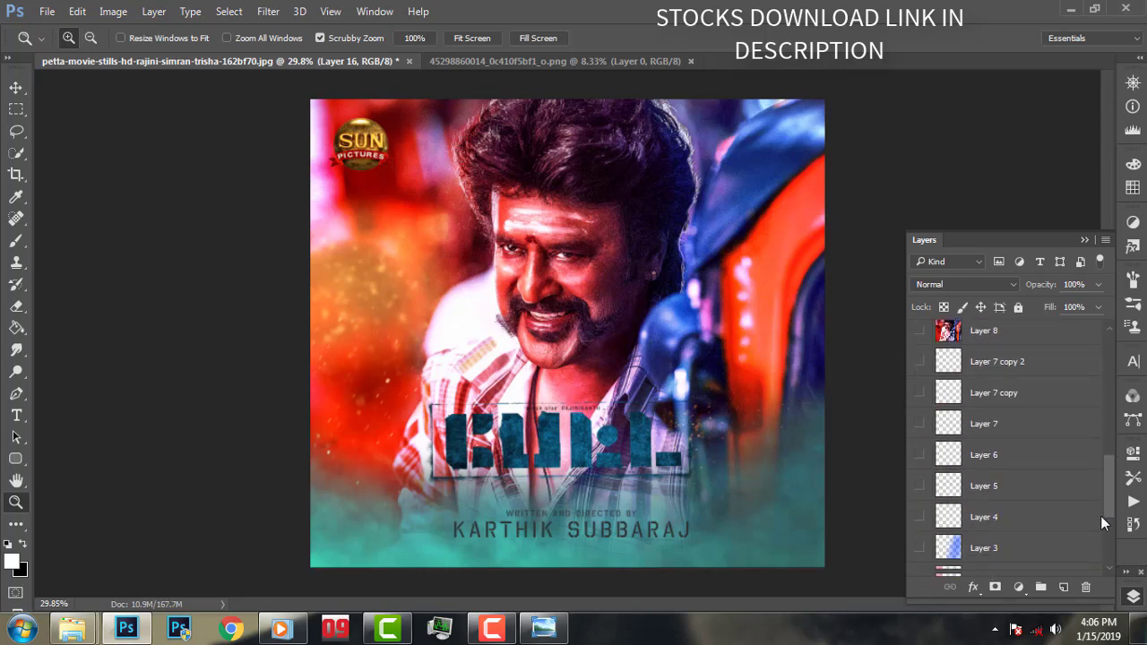
pyautogui.scroll(-3, 1101, 515)
pyautogui.scroll(10, 1031, 403)
pyautogui.click(923, 337)
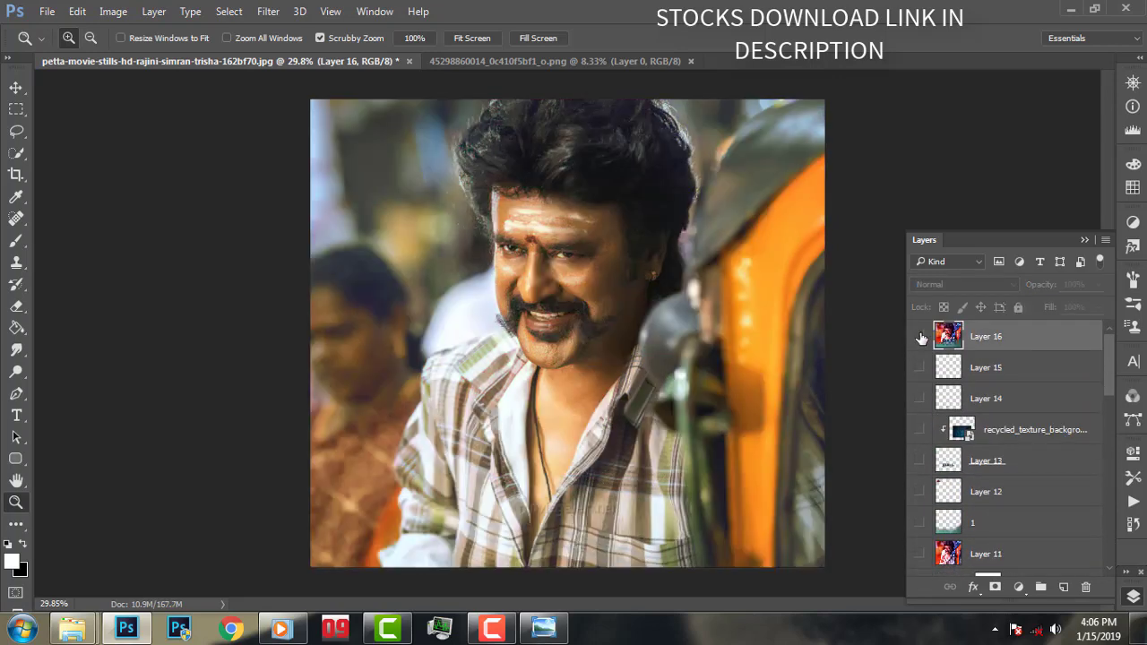
pyautogui.click(917, 335)
pyautogui.click(916, 335)
pyautogui.click(917, 336)
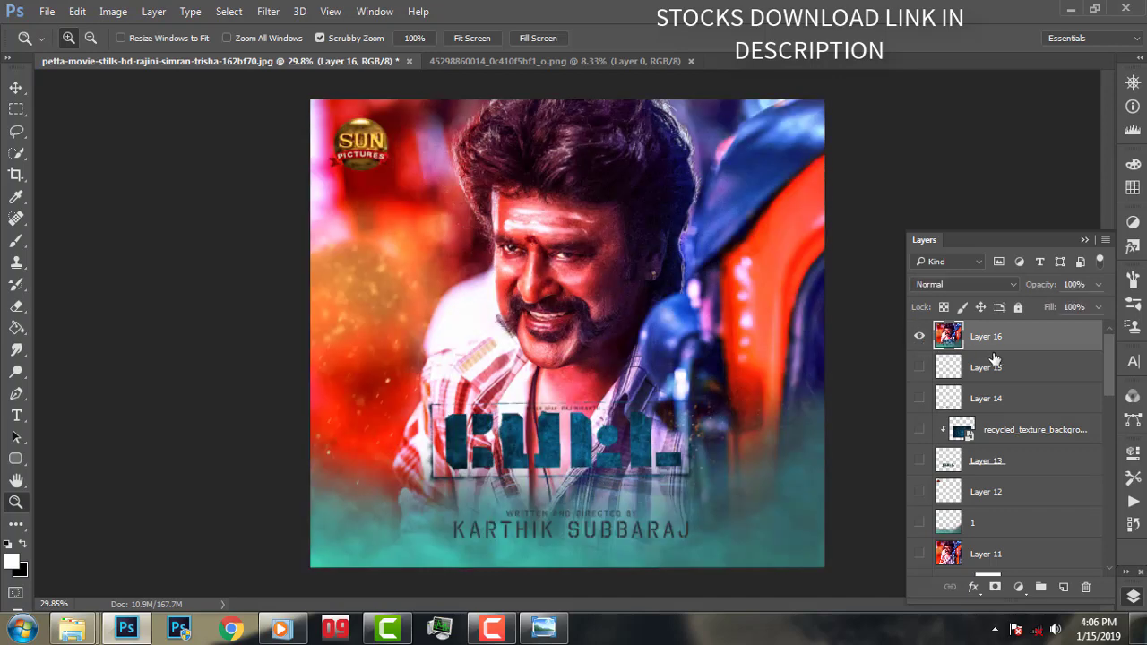
pyautogui.click(1064, 588)
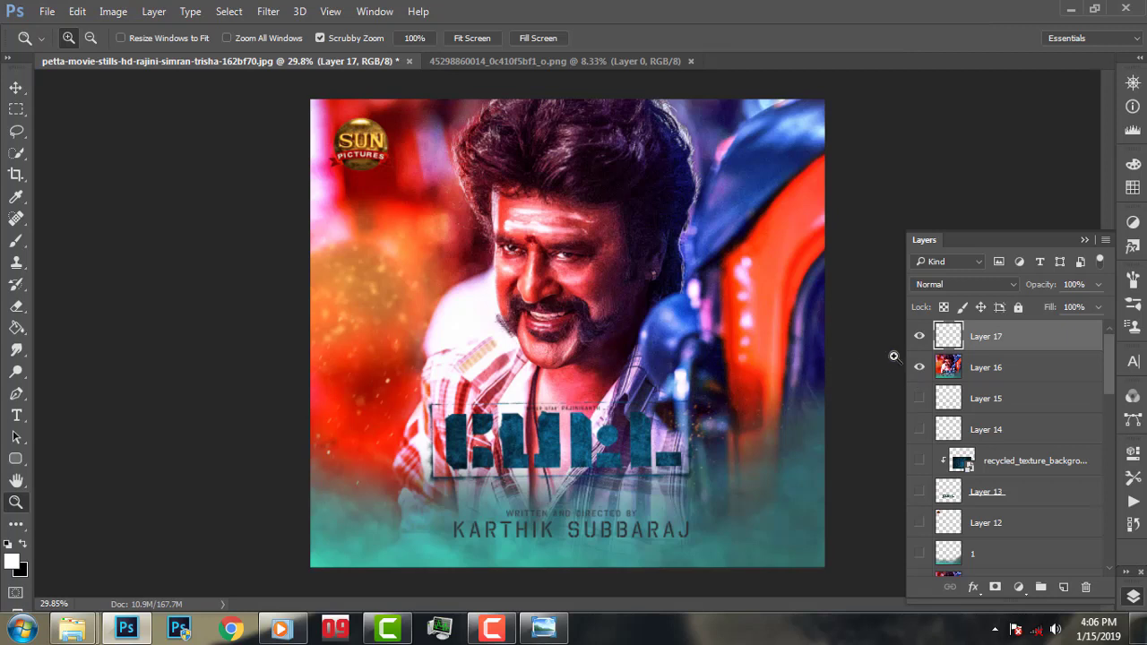
pyautogui.rightClick(608, 335)
pyautogui.click(735, 341)
pyautogui.press('Delete')
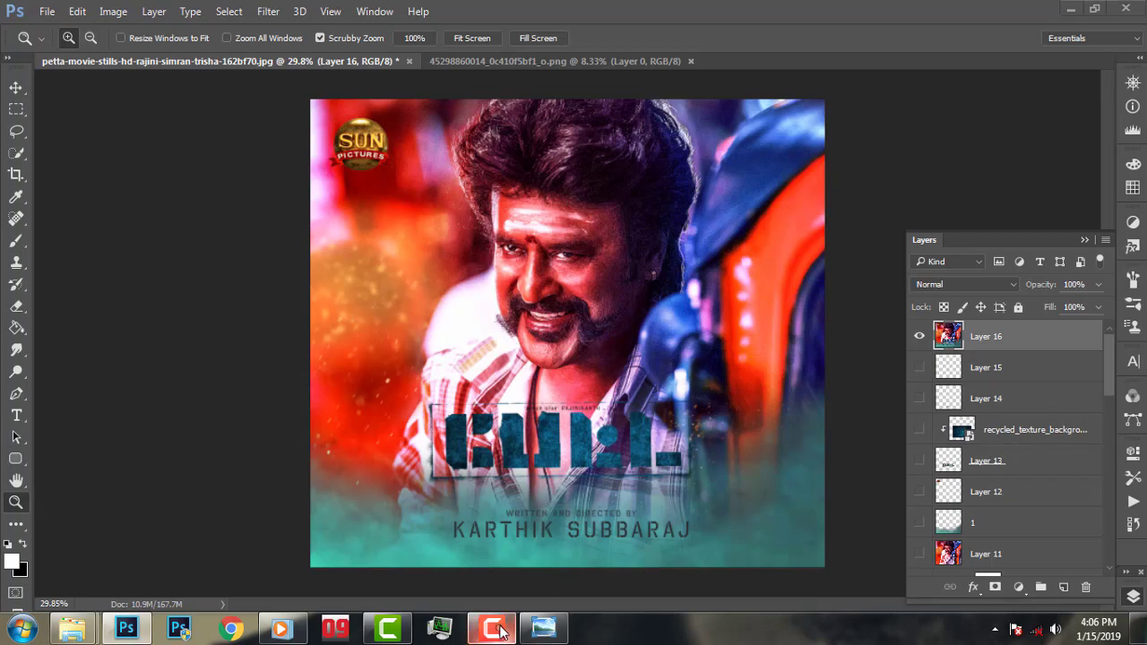